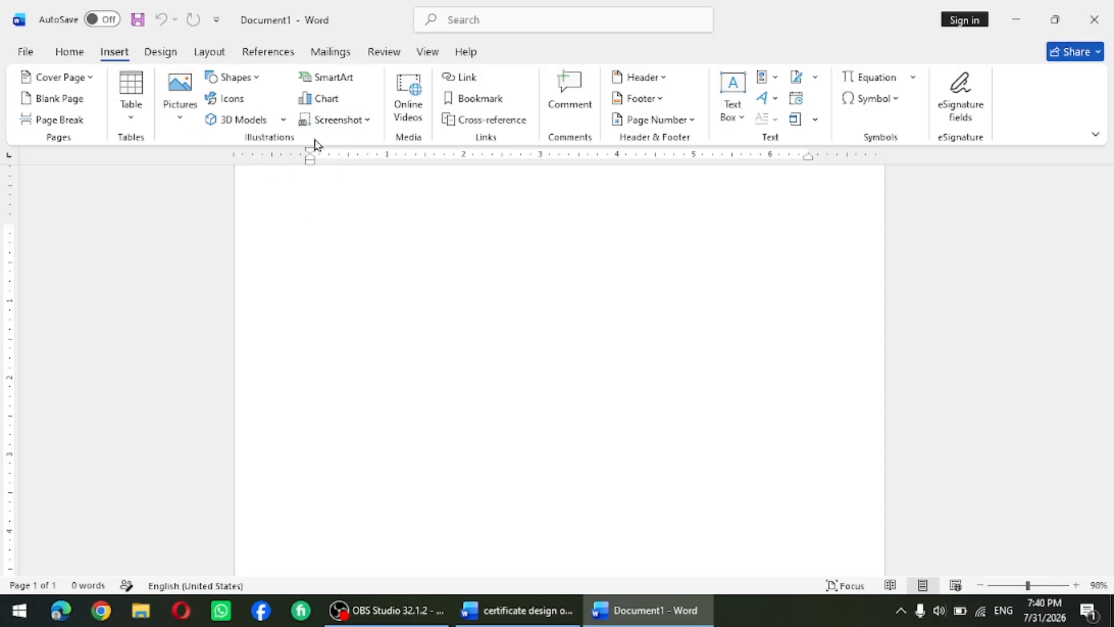
Step: Insert the apple logo picture from this device's Pictures folder into the blank document
{"action": "left_click", "coordinate": [185, 123]}
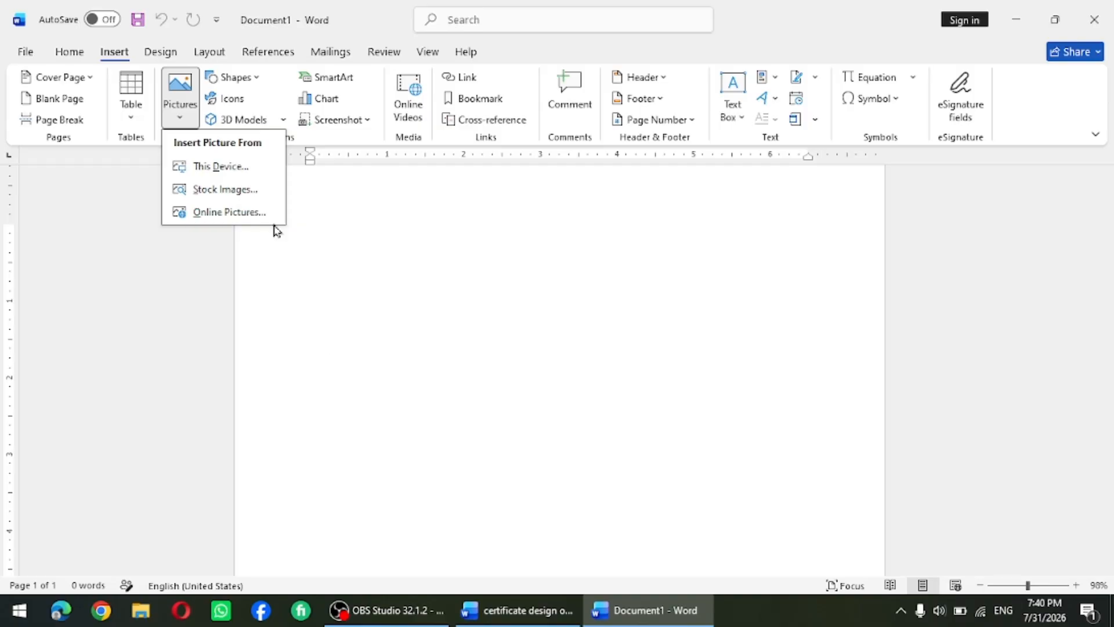
{"action": "left_click", "coordinate": [254, 169]}
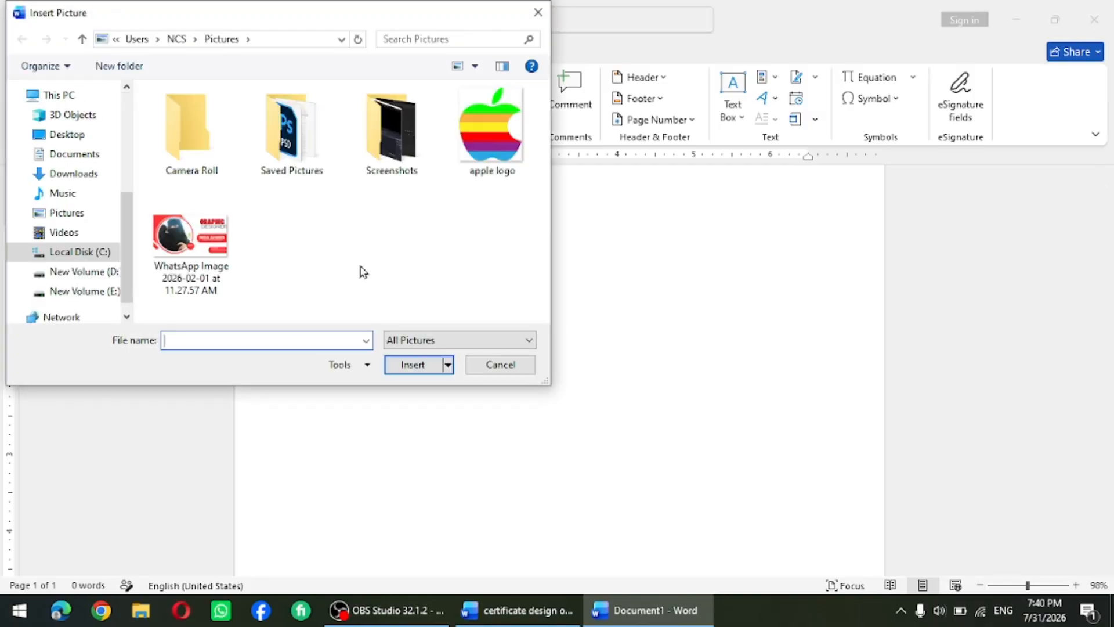
{"action": "left_click", "coordinate": [493, 133]}
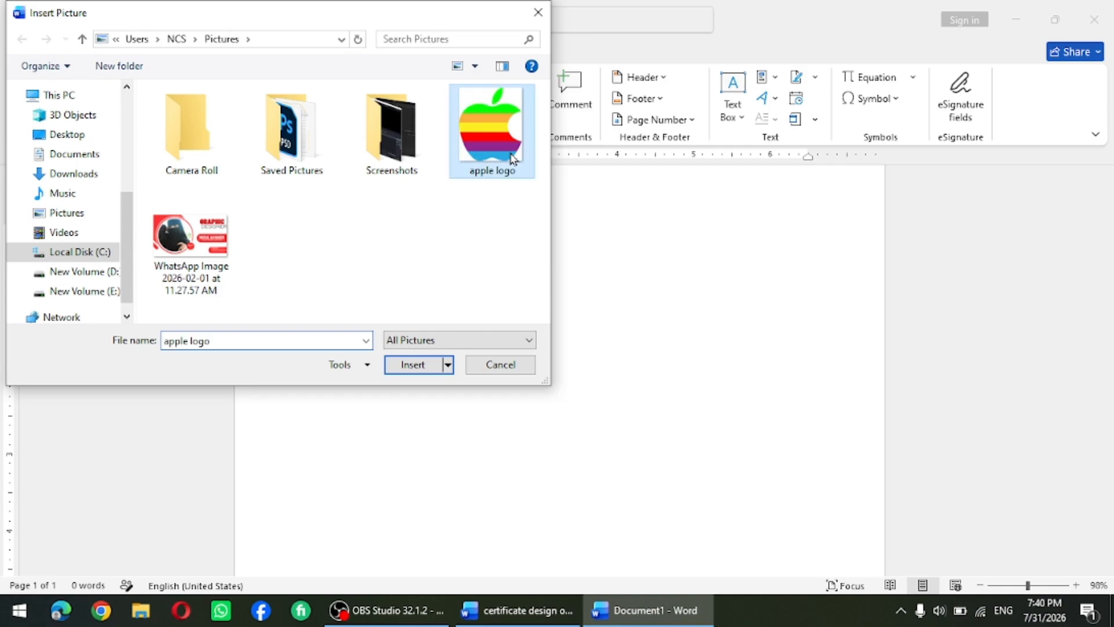
{"action": "left_click", "coordinate": [408, 364]}
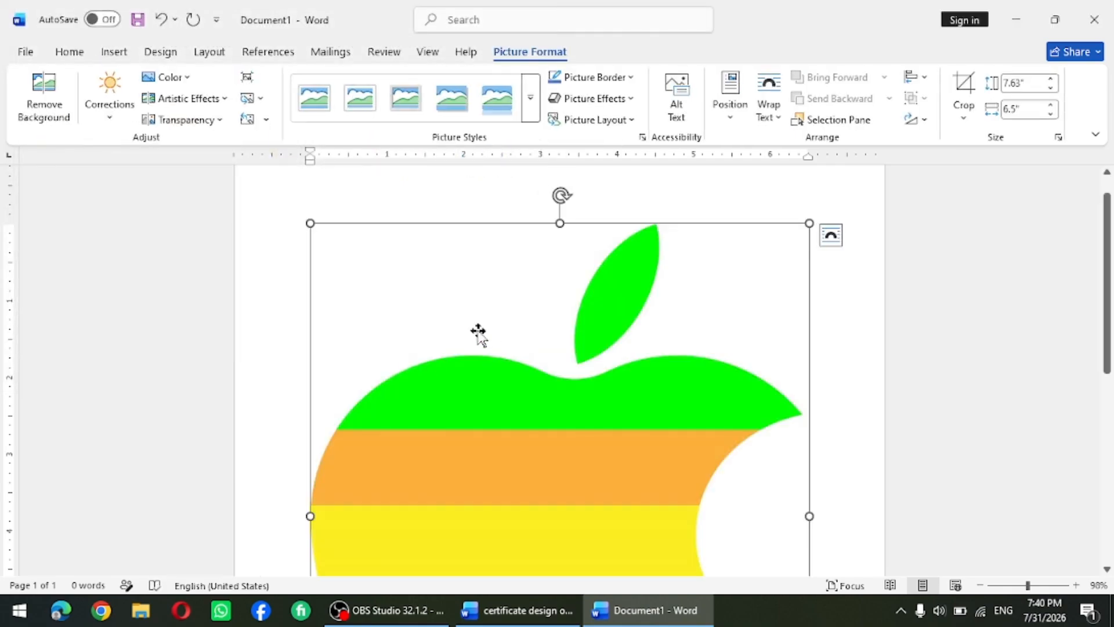
Step: Shrink the apple logo proportionally to about 3.72 inches high by 3.17 inches wide
{"action": "left_click_drag", "start_coordinate": [365, 277], "coordinate": [509, 392]}
{"action": "left_click_drag", "start_coordinate": [311, 220], "coordinate": [565, 532]}
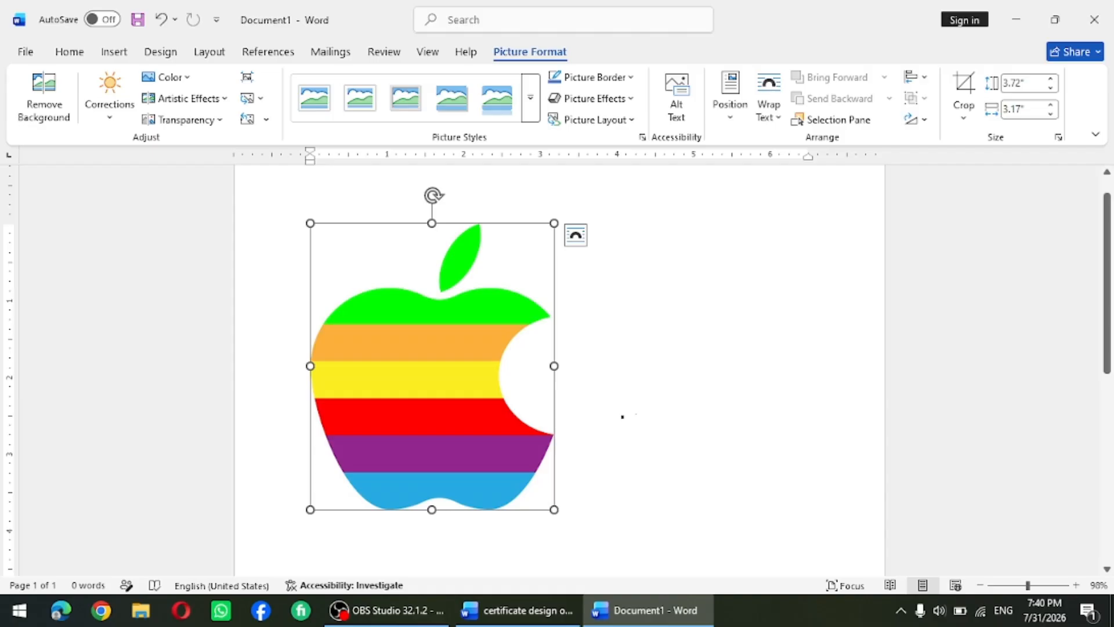
{"action": "left_click", "coordinate": [623, 417]}
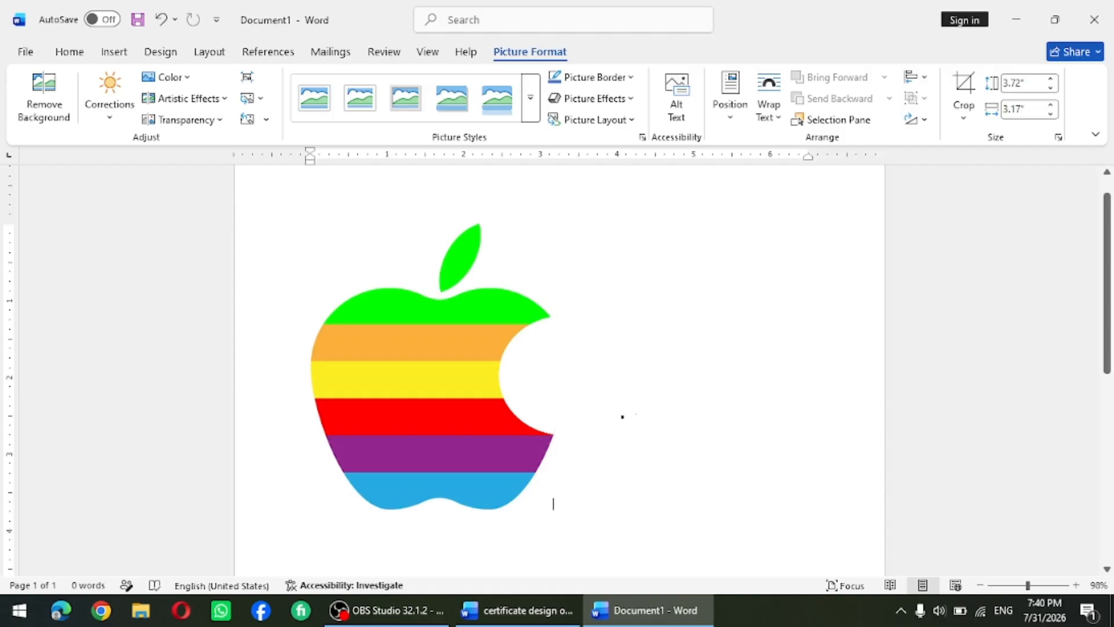
Step: Try the automatic Remove Background command on the apple logo
{"action": "left_click", "coordinate": [481, 408]}
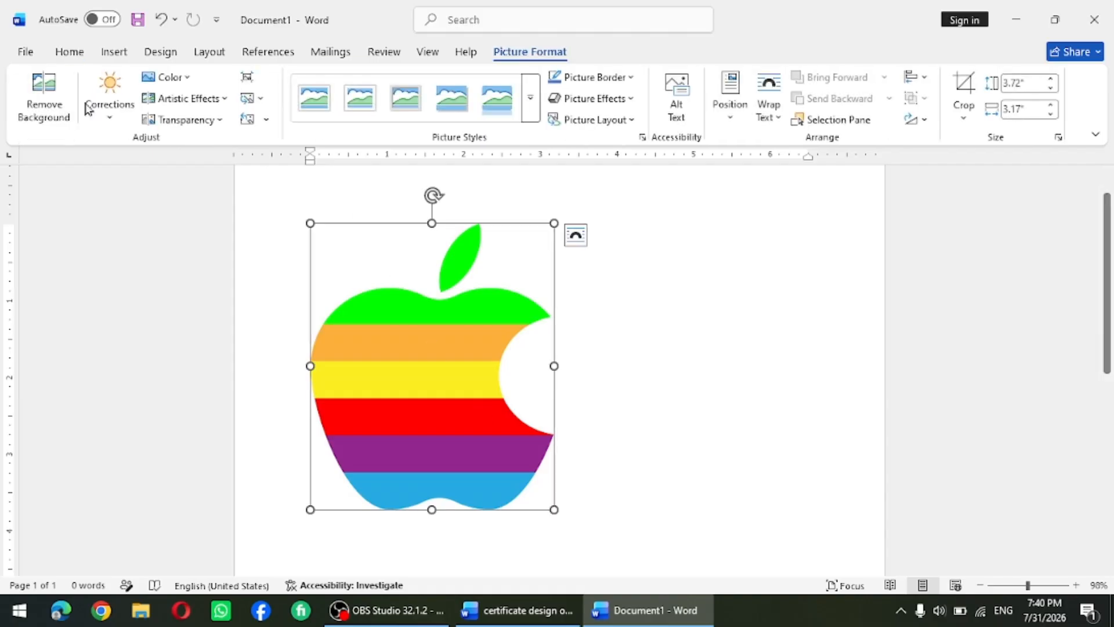
{"action": "left_click", "coordinate": [45, 102]}
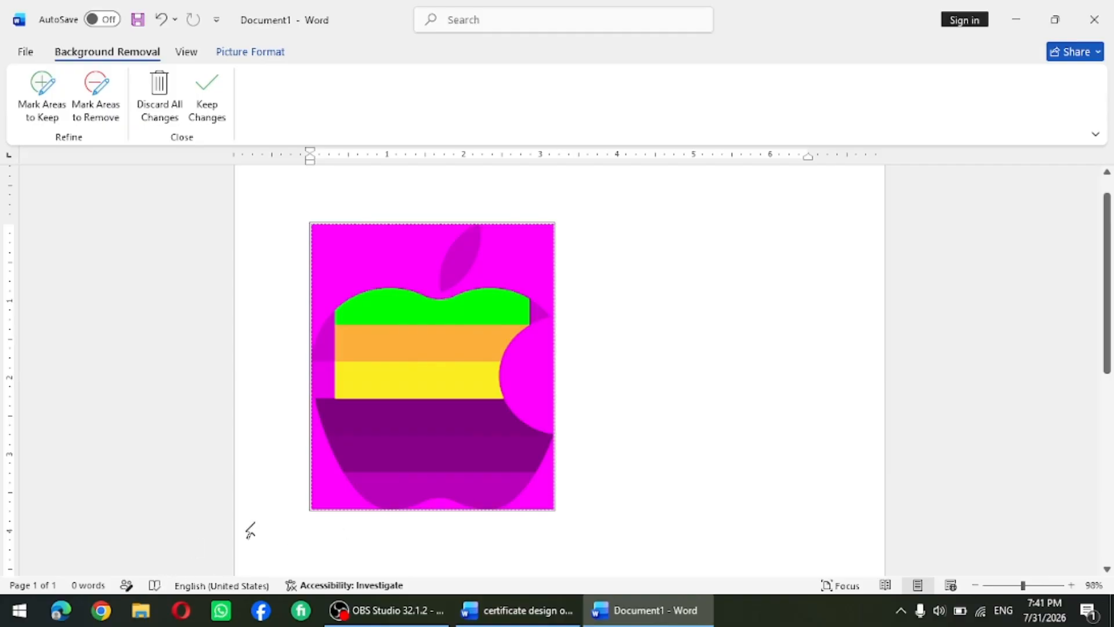
Step: Switch to Chrome, search for "background remover" and open the remove.bg website
{"action": "left_click", "coordinate": [102, 610]}
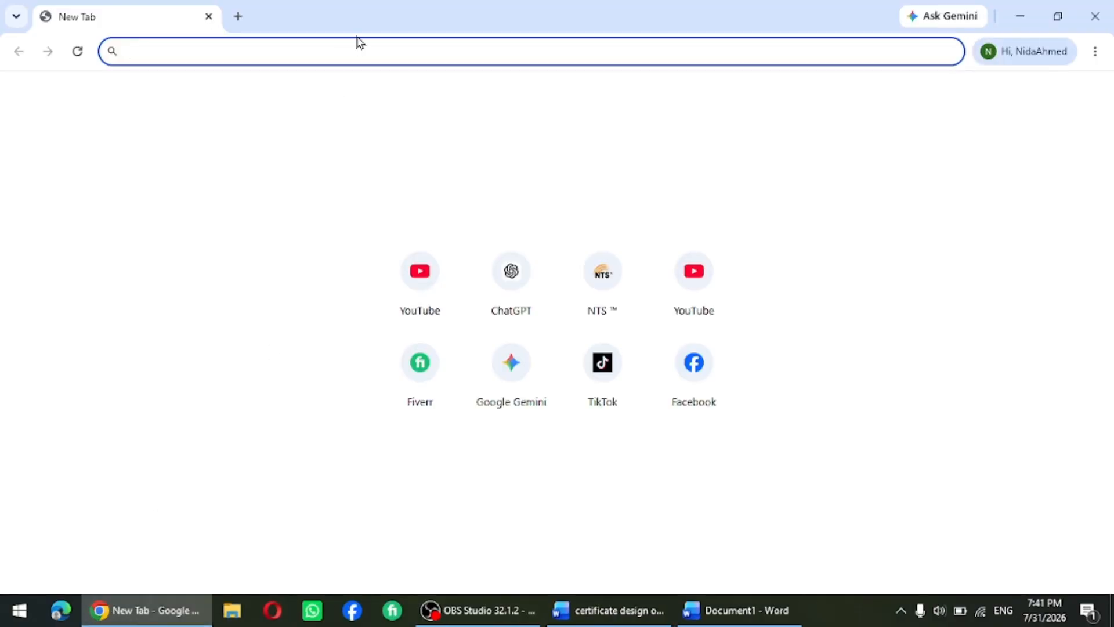
{"action": "type", "text": "b"}
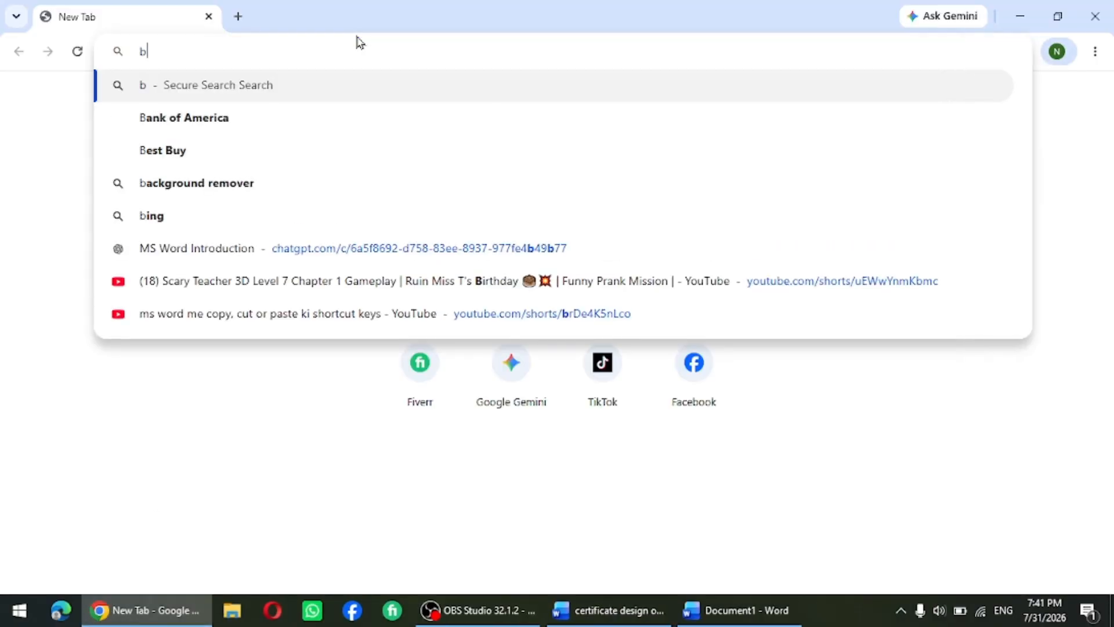
{"action": "type", "text": "a"}
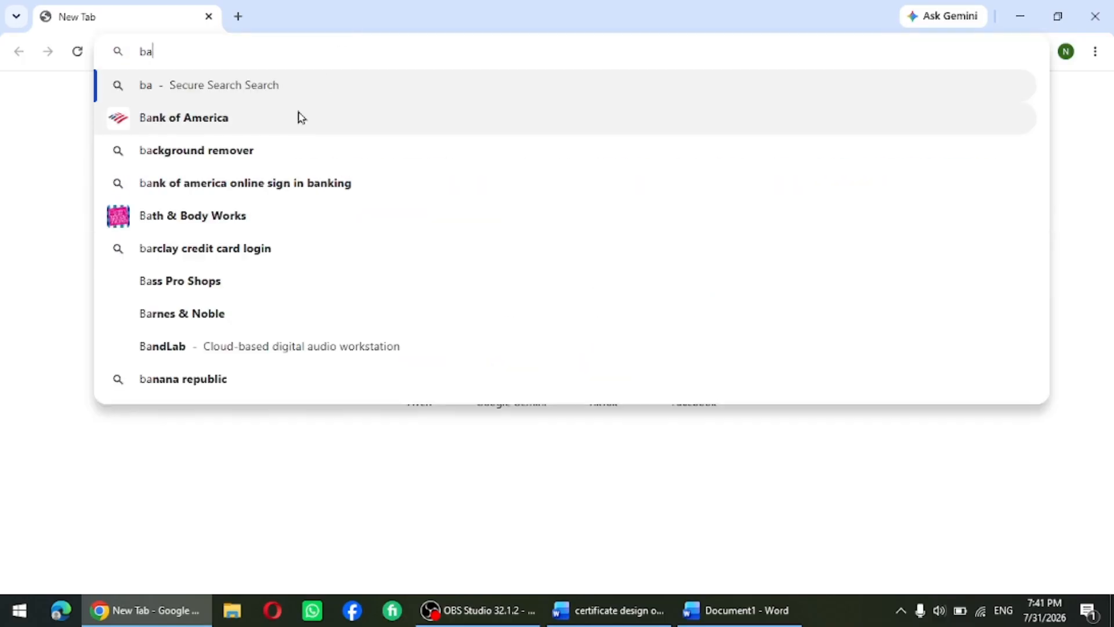
{"action": "left_click", "coordinate": [281, 164]}
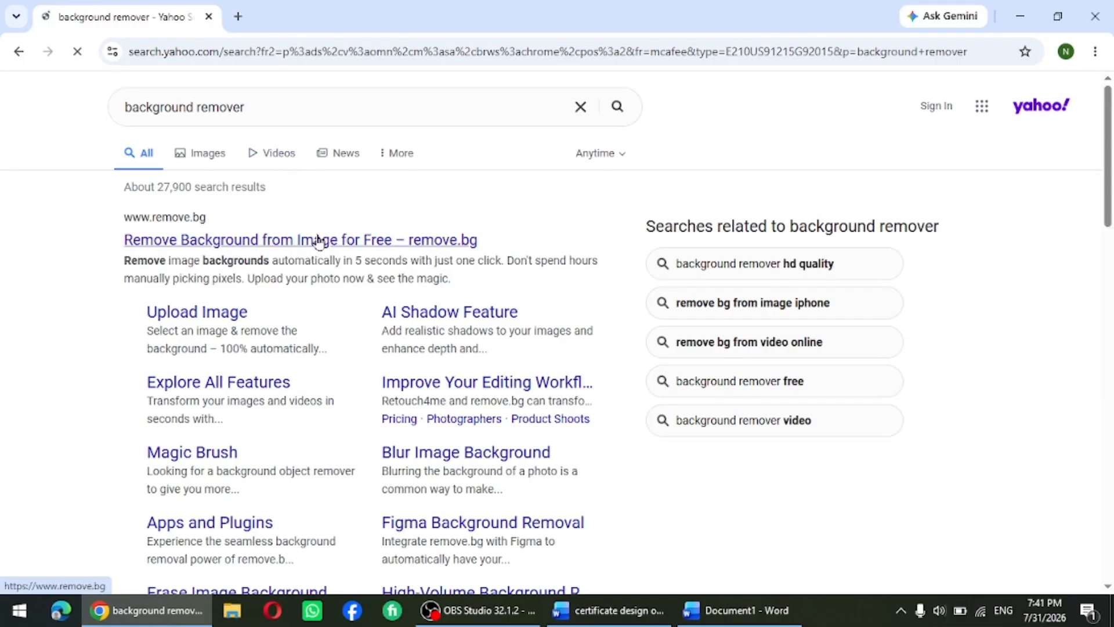
{"action": "left_click", "coordinate": [320, 243]}
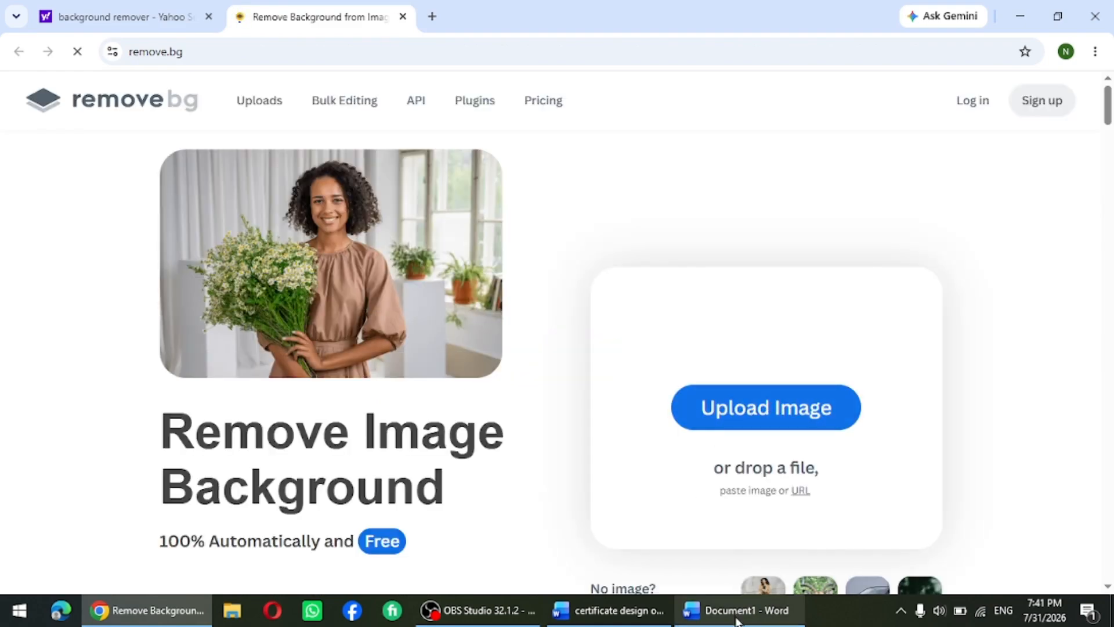
Step: Return to Document1 in Word and leave background removal, restoring the original apple logo
{"action": "left_click", "coordinate": [759, 622]}
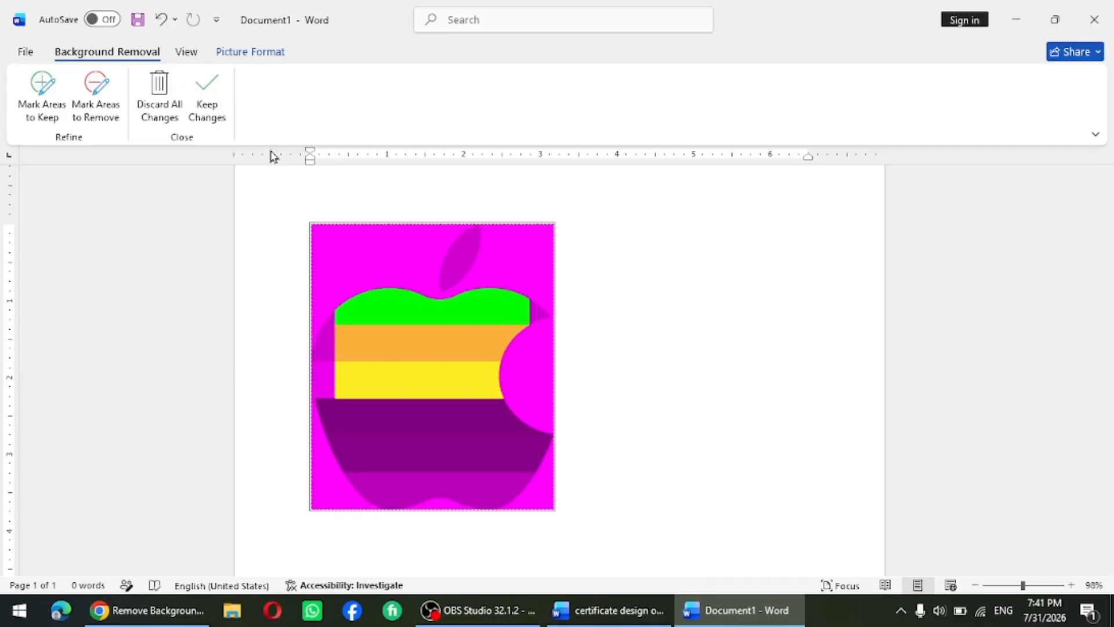
{"action": "left_click", "coordinate": [572, 241]}
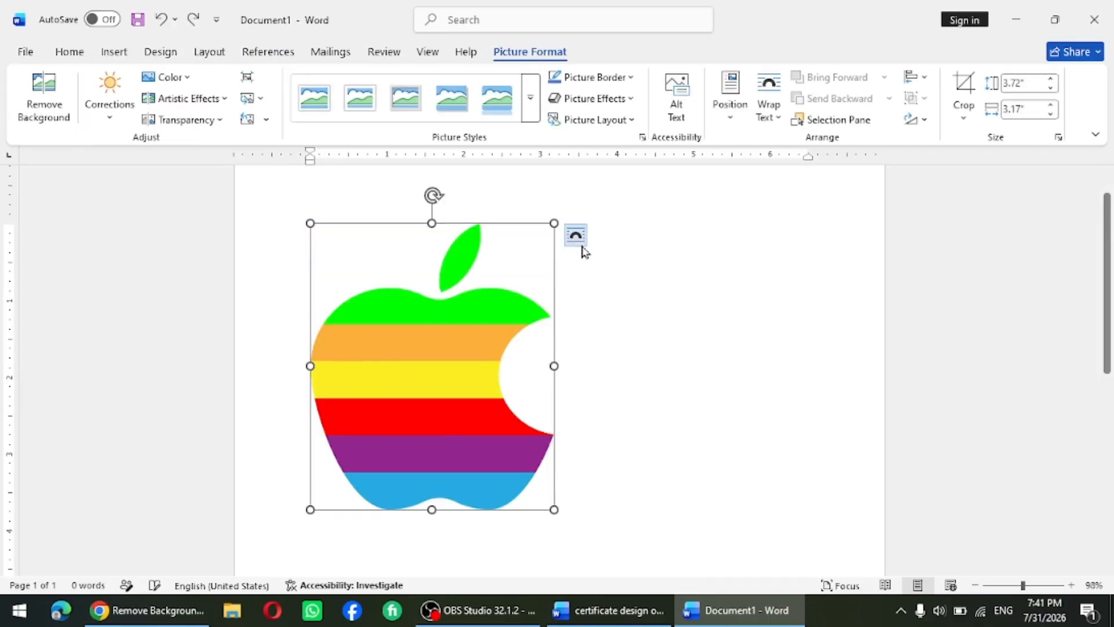
Step: Try a brighter Brightness/Contrast preset on the apple logo, undo it, and look through the picture color variations
{"action": "left_click", "coordinate": [110, 110]}
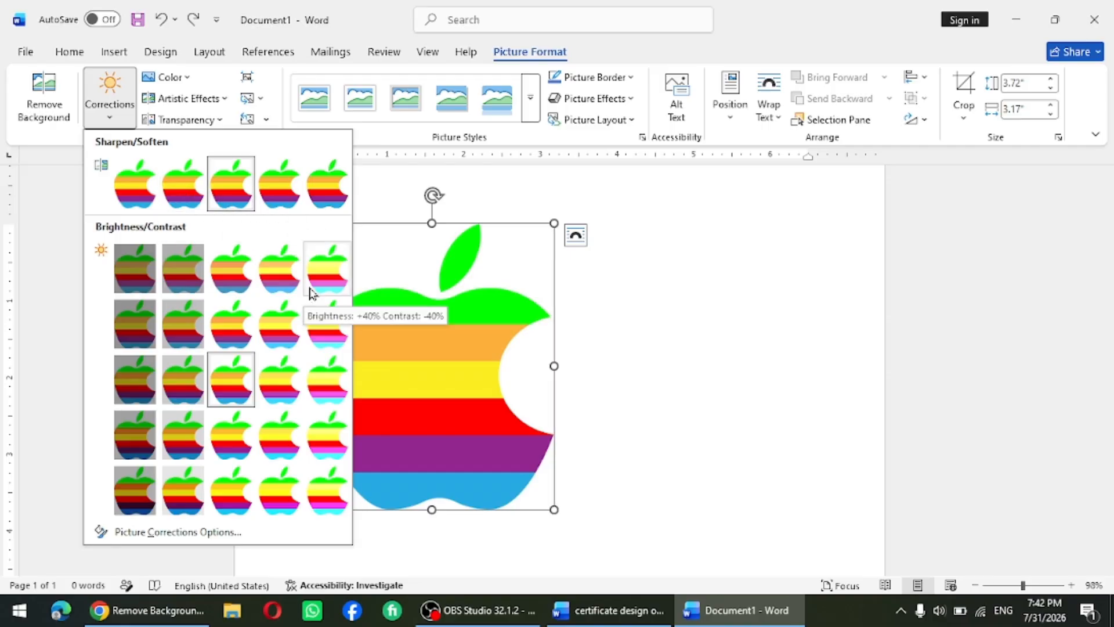
{"action": "left_click", "coordinate": [325, 330]}
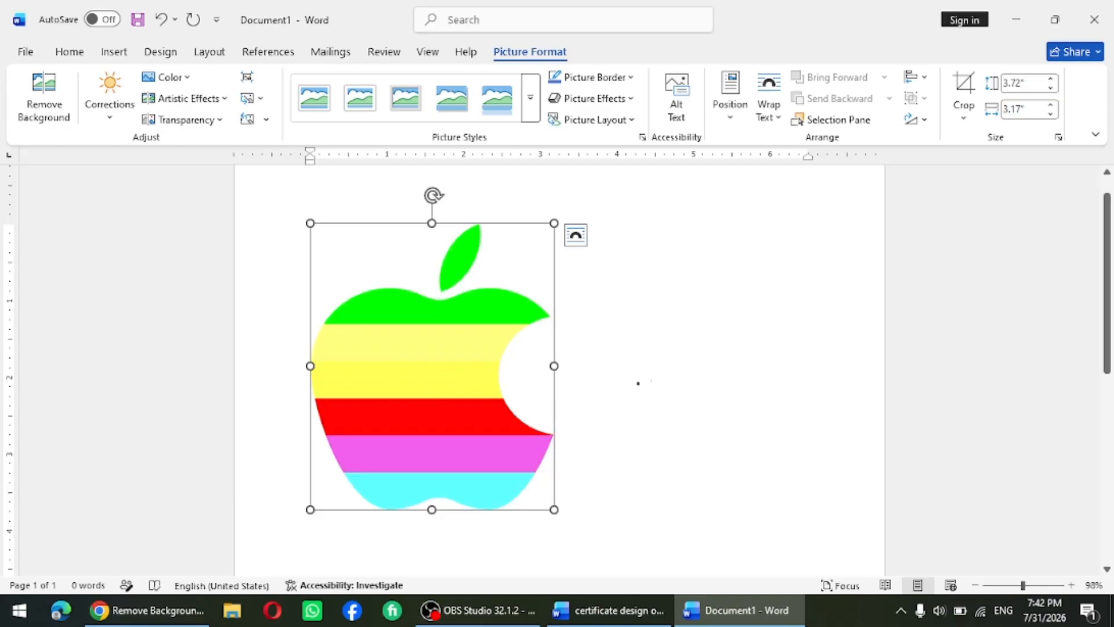
{"action": "key", "text": "ctrl+z"}
{"action": "left_click", "coordinate": [191, 79]}
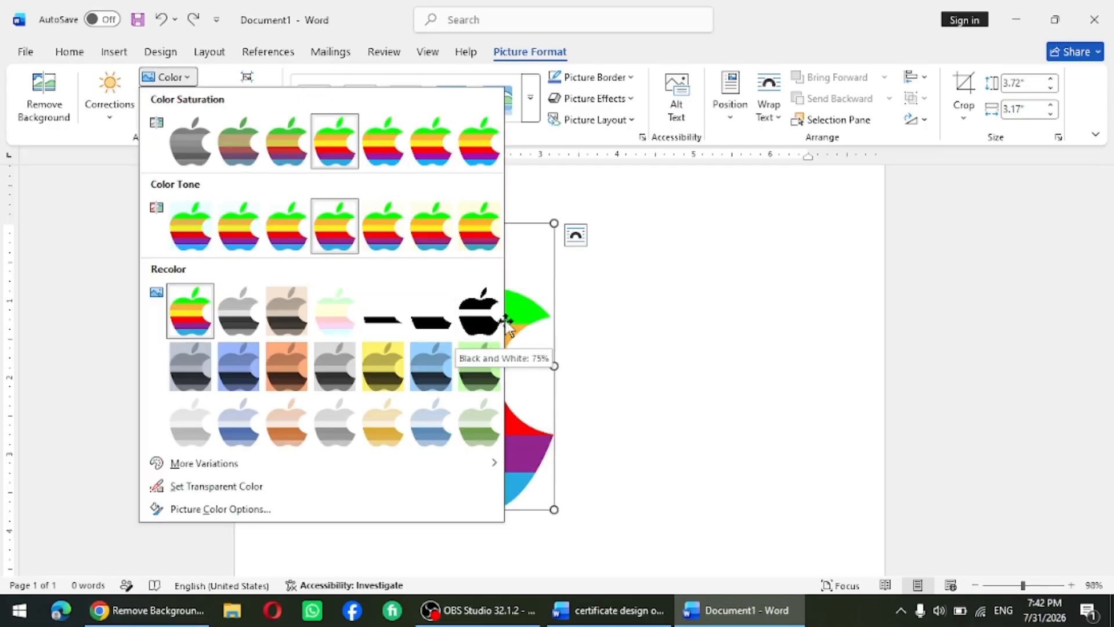
{"action": "key", "text": "Escape"}
Step: Set the apple logo's text wrapping to Square and move the logo across to the page's right margin
{"action": "left_click_drag", "start_coordinate": [460, 341], "coordinate": [695, 370]}
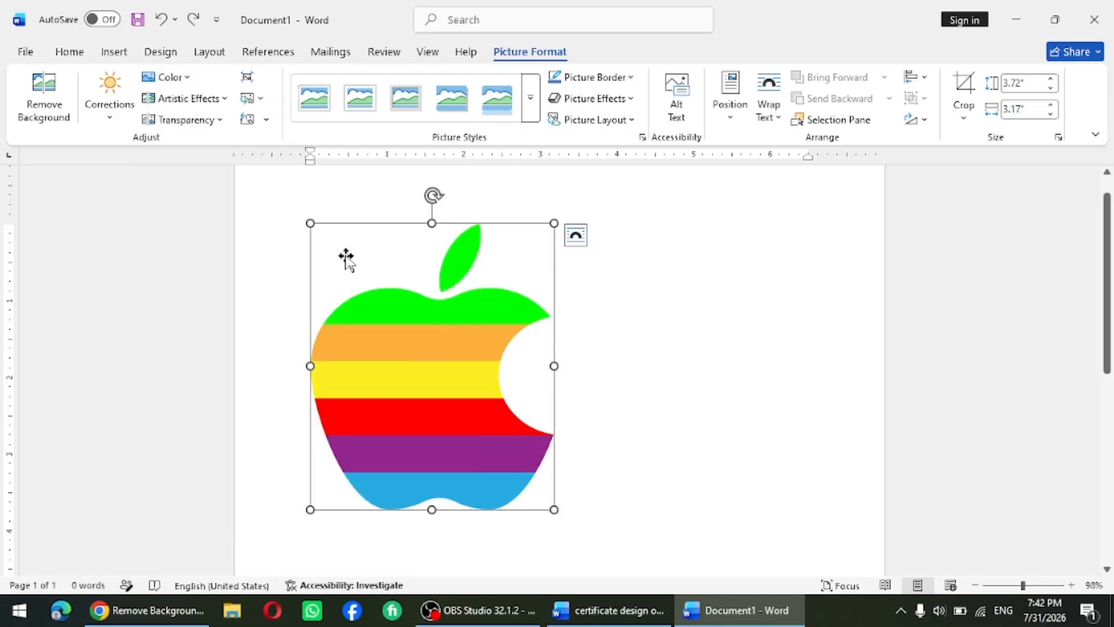
{"action": "left_click", "coordinate": [778, 122]}
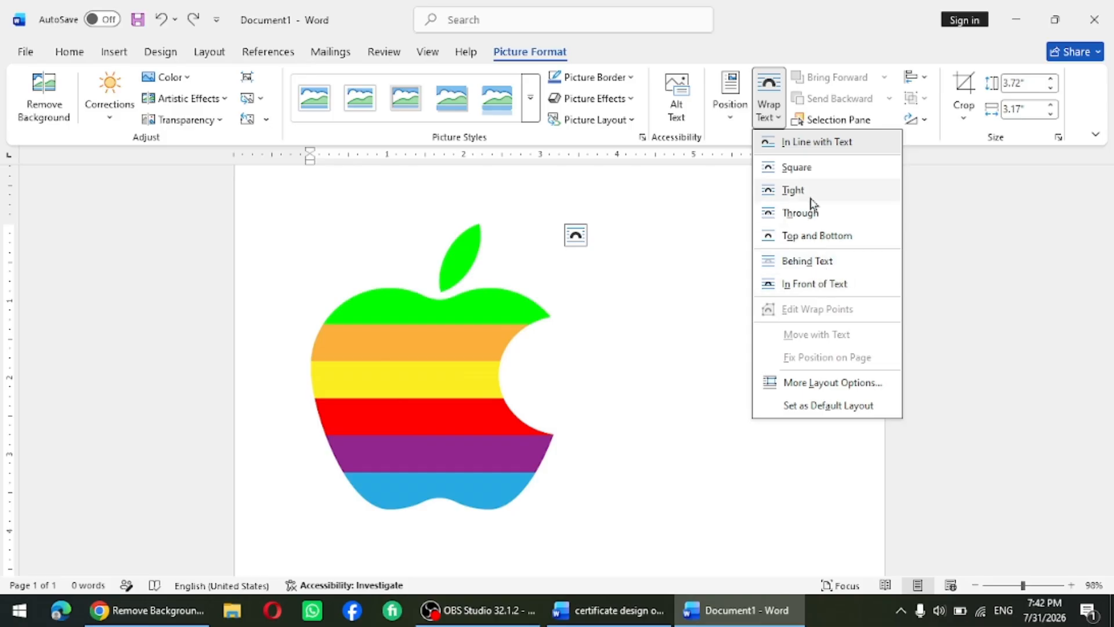
{"action": "left_click", "coordinate": [809, 168]}
{"action": "left_click_drag", "start_coordinate": [444, 402], "coordinate": [702, 395]}
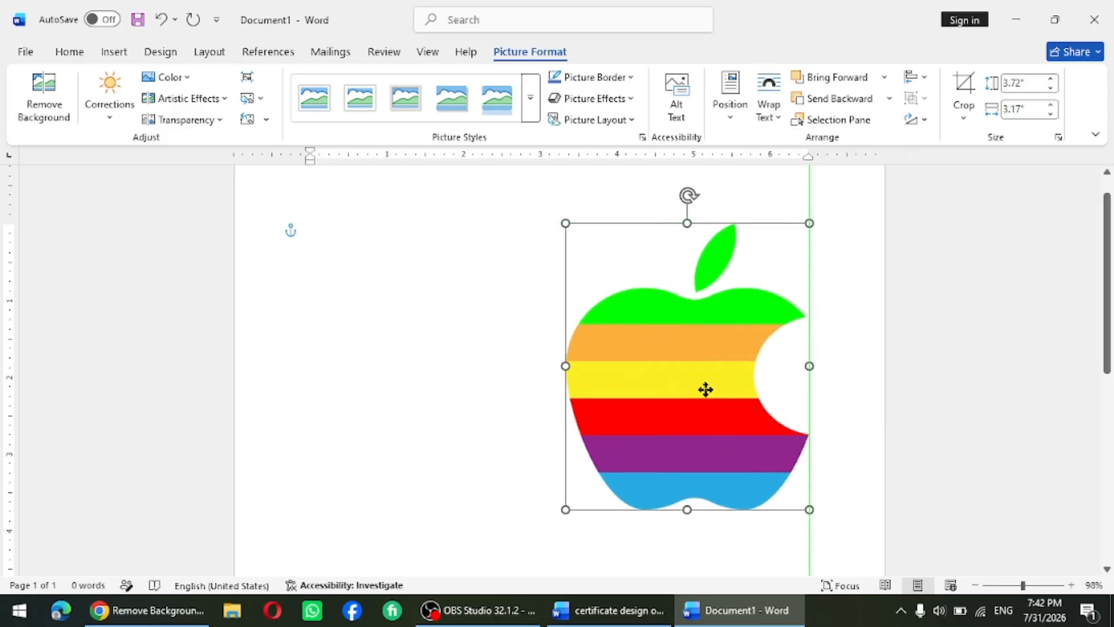
Step: Preview the color, artistic effect and transparency presets on the apple logo without applying any
{"action": "left_click", "coordinate": [186, 79]}
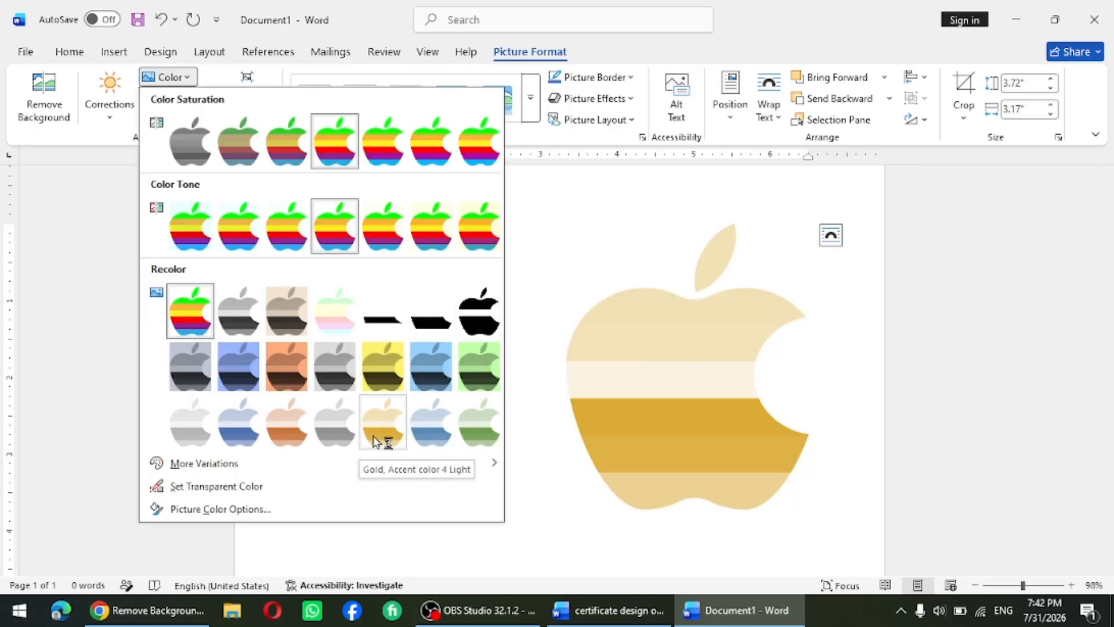
{"action": "left_click", "coordinate": [529, 184]}
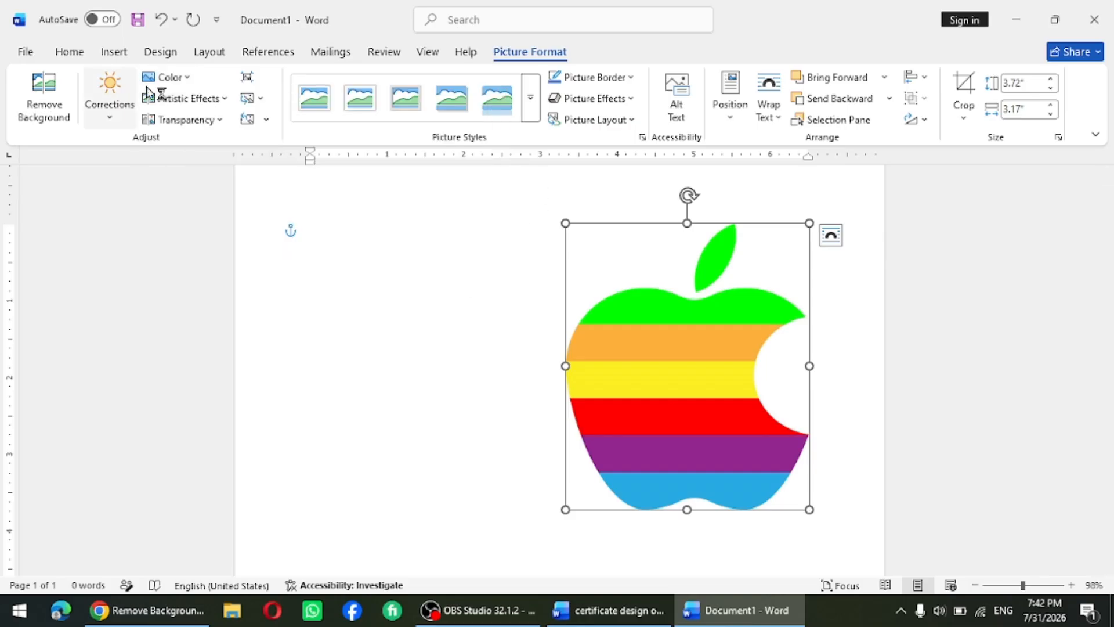
{"action": "left_click", "coordinate": [228, 101]}
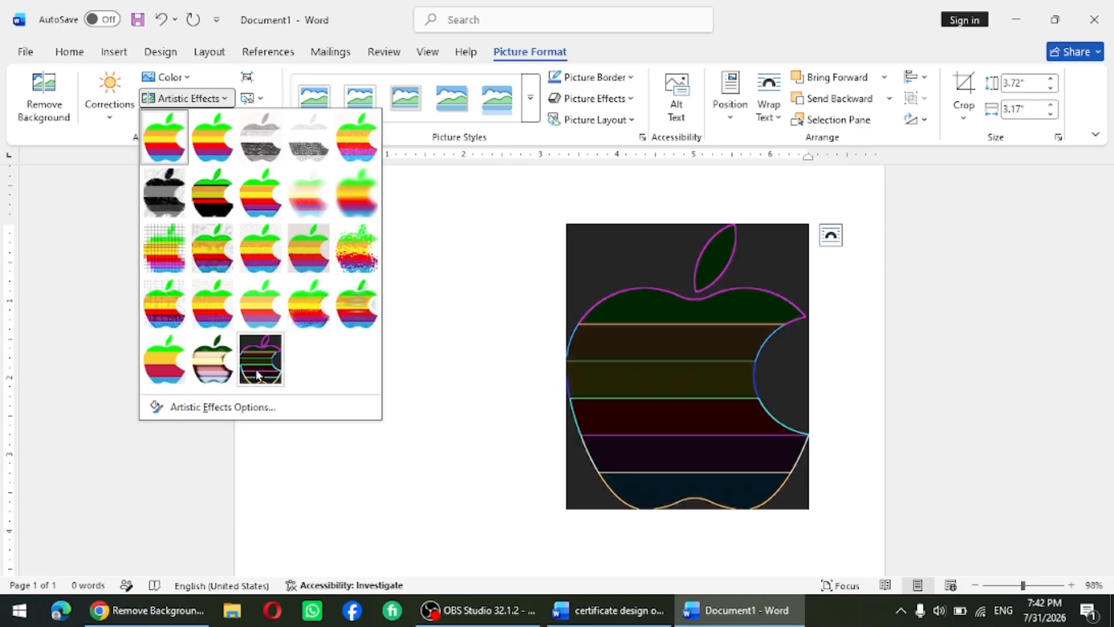
{"action": "left_click", "coordinate": [428, 290]}
{"action": "left_click", "coordinate": [215, 121]}
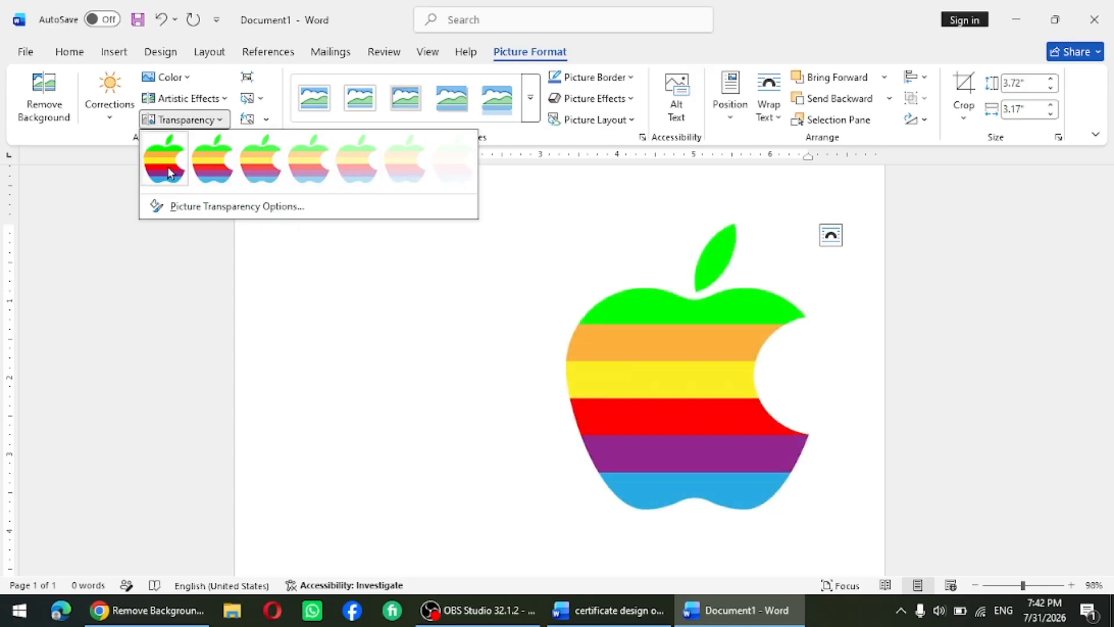
{"action": "left_click", "coordinate": [409, 394]}
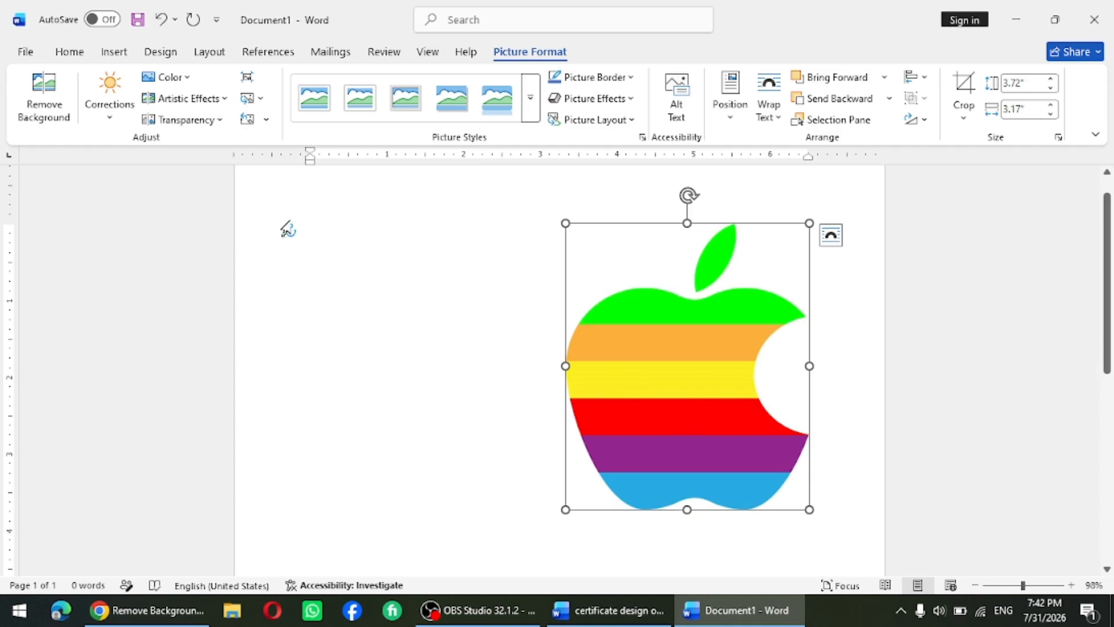
Step: Compress only the apple logo picture at the default resolution, deleting its cropped areas
{"action": "left_click", "coordinate": [249, 82]}
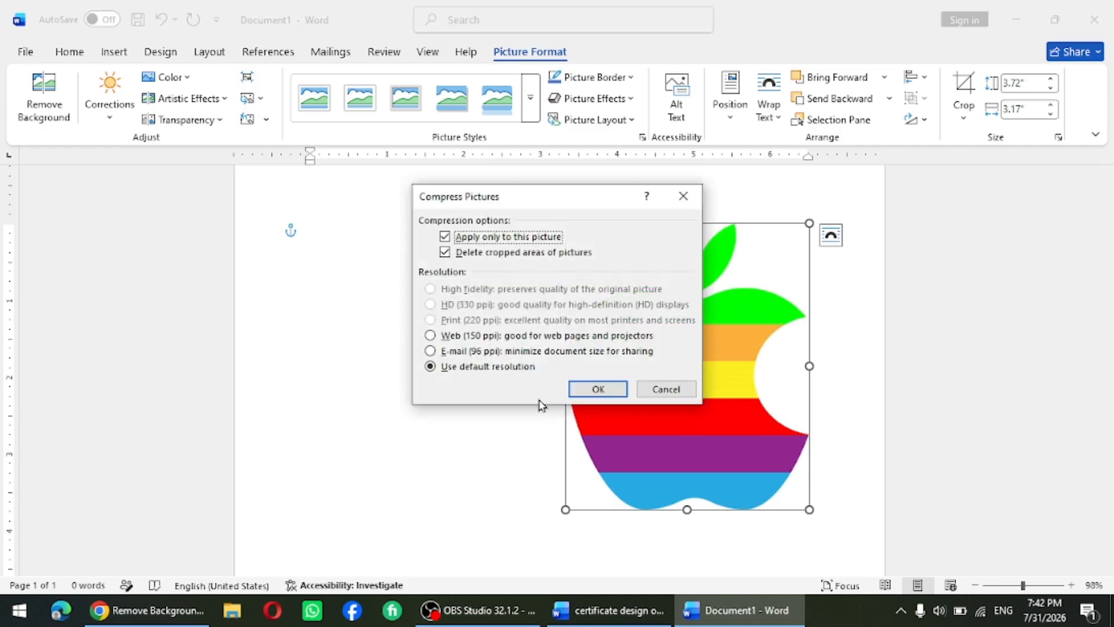
{"action": "left_click", "coordinate": [599, 389]}
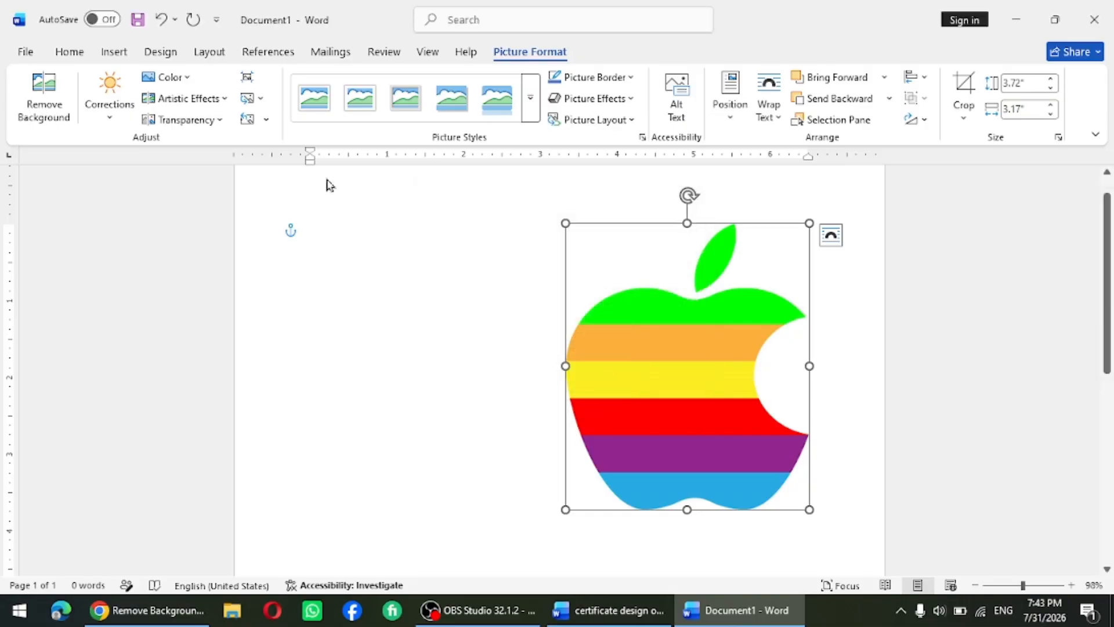
Step: Replace the apple logo with the picture "WhatsApp Image 2026-02-01 at 11.27.57 AM" from this device
{"action": "left_click", "coordinate": [254, 98]}
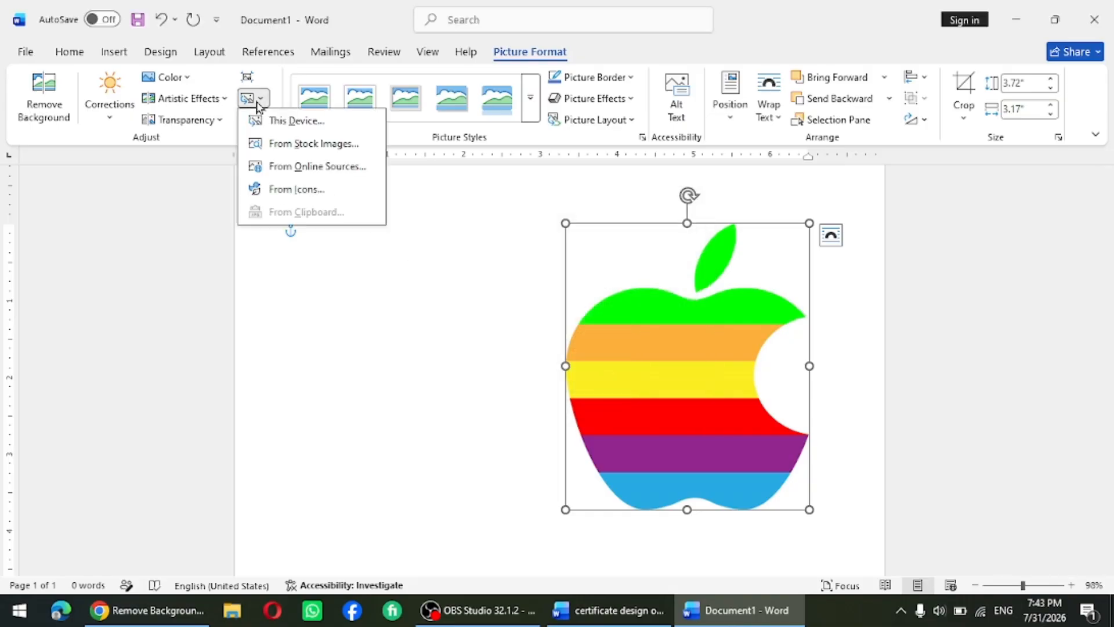
{"action": "left_click", "coordinate": [323, 122]}
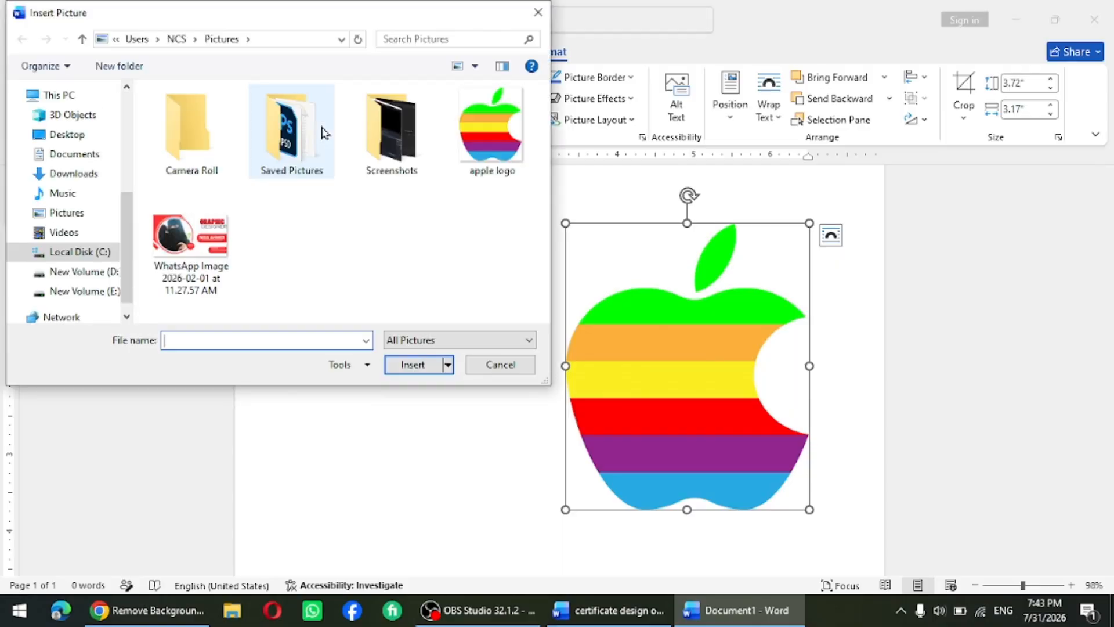
{"action": "left_click", "coordinate": [209, 251]}
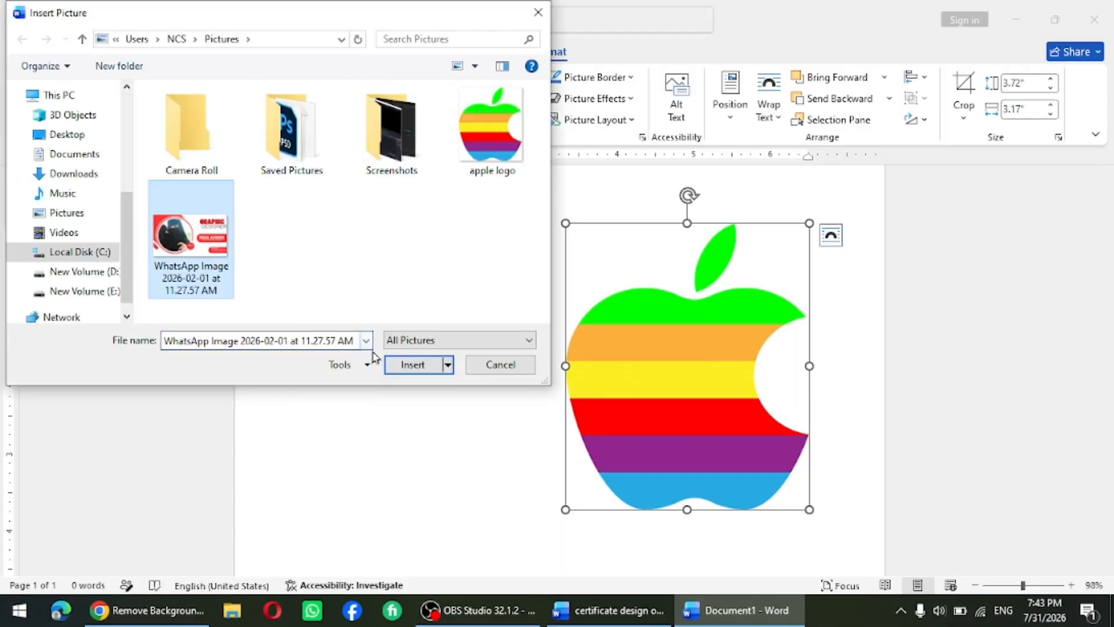
{"action": "left_click", "coordinate": [412, 364]}
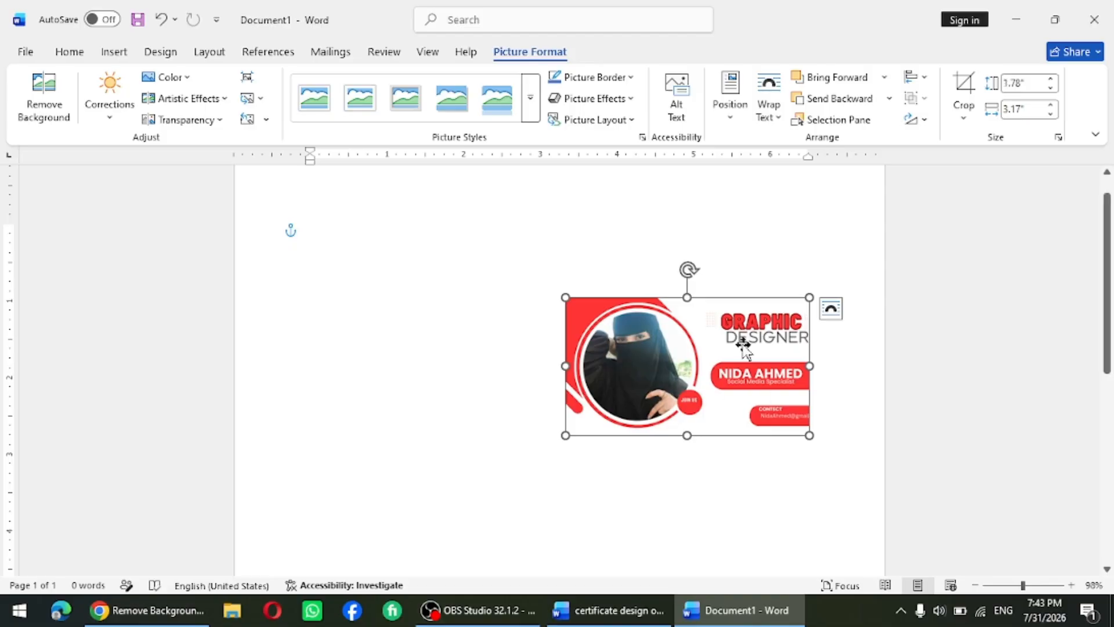
Step: Reset the graphic designer banner picture's formatting and move it toward the middle of the page
{"action": "left_click", "coordinate": [268, 120]}
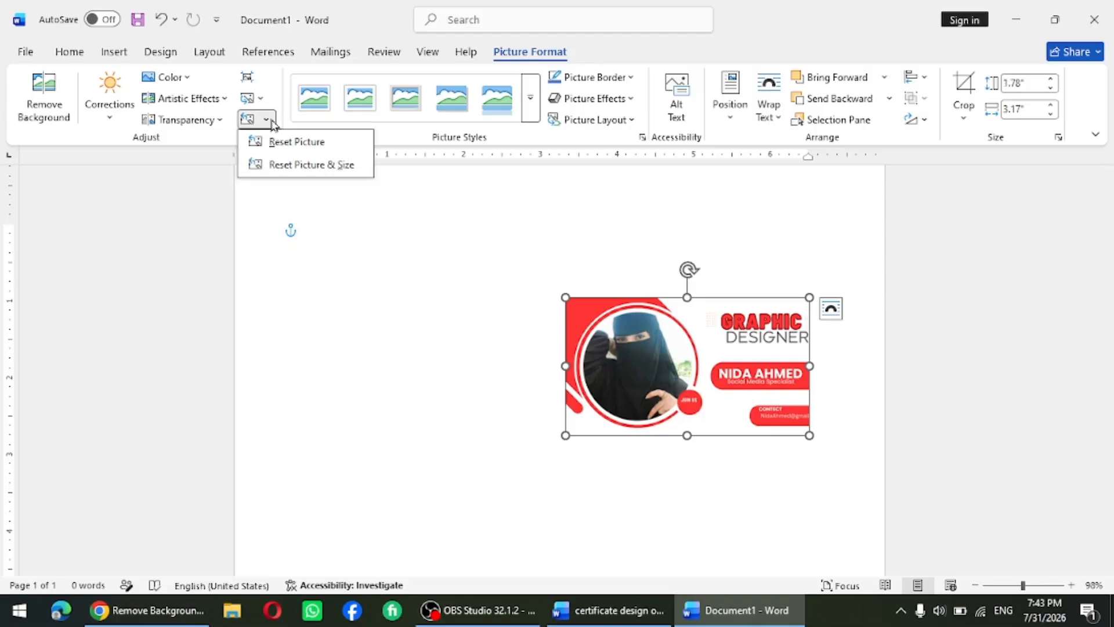
{"action": "left_click", "coordinate": [305, 144]}
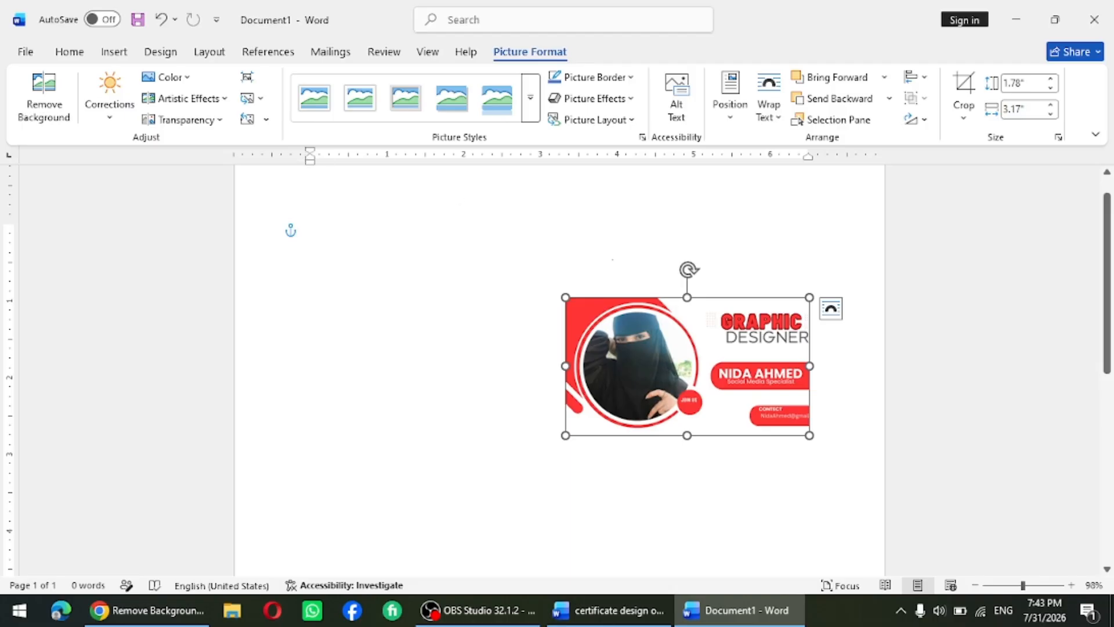
{"action": "left_click_drag", "start_coordinate": [660, 339], "coordinate": [474, 327]}
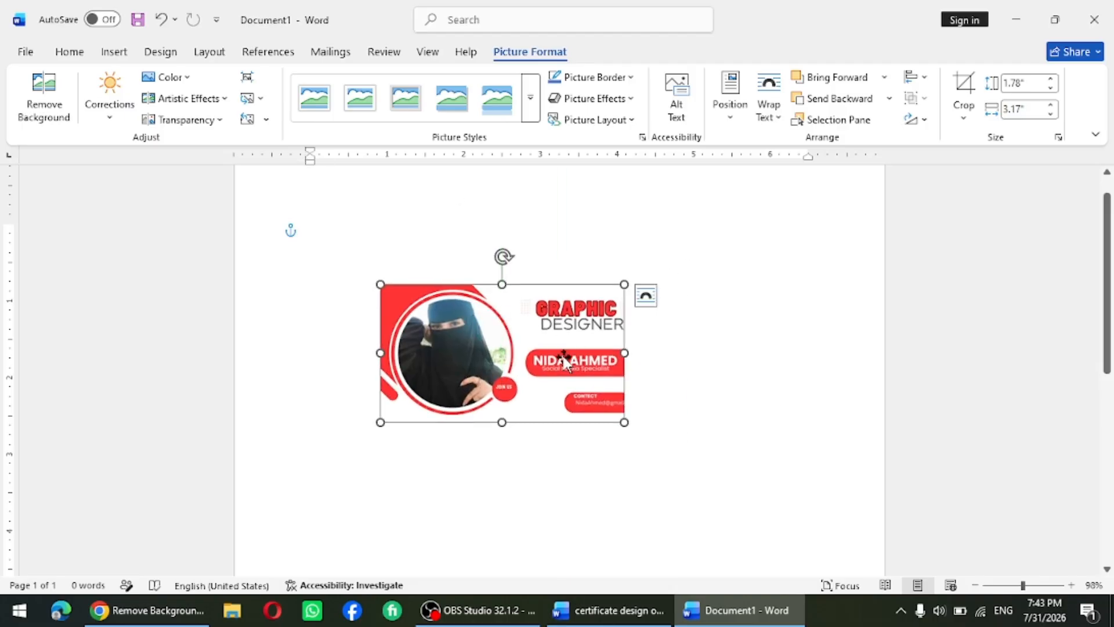
Step: Apply a darker brightness and contrast correction preset and the light gold recolor to the graphic designer banner picture
{"action": "left_click", "coordinate": [109, 110]}
{"action": "left_click", "coordinate": [195, 274]}
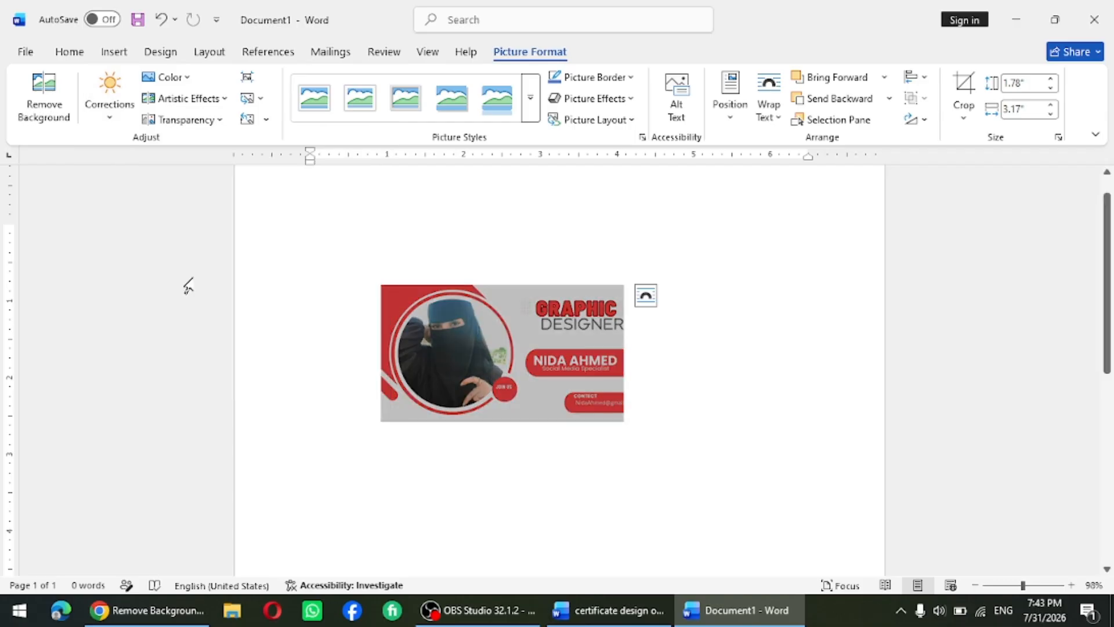
{"action": "left_click", "coordinate": [187, 77]}
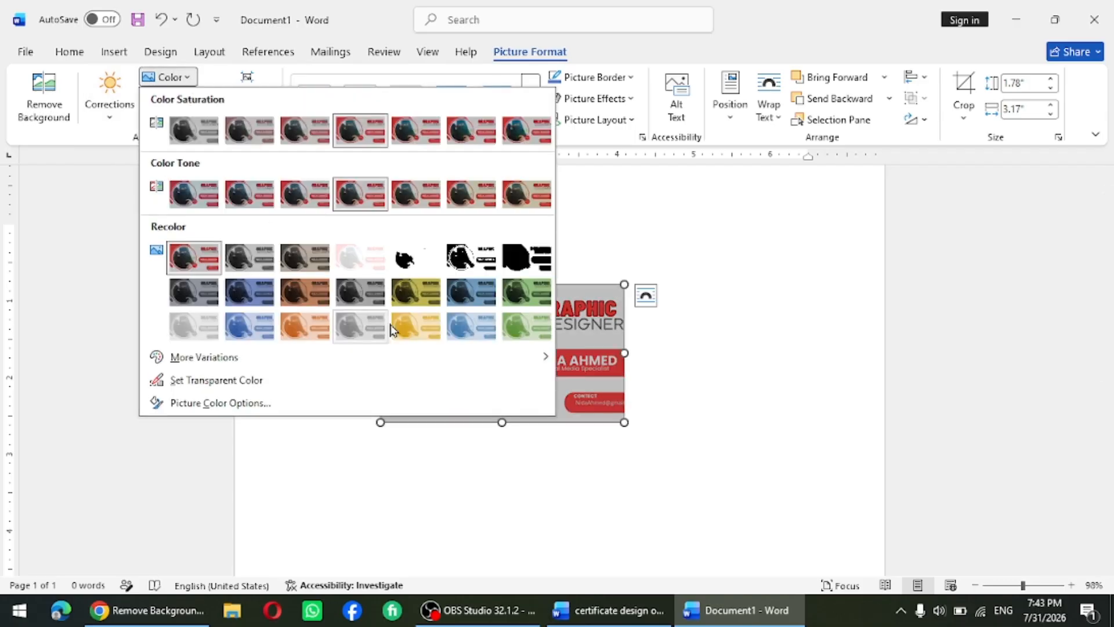
{"action": "left_click", "coordinate": [413, 334]}
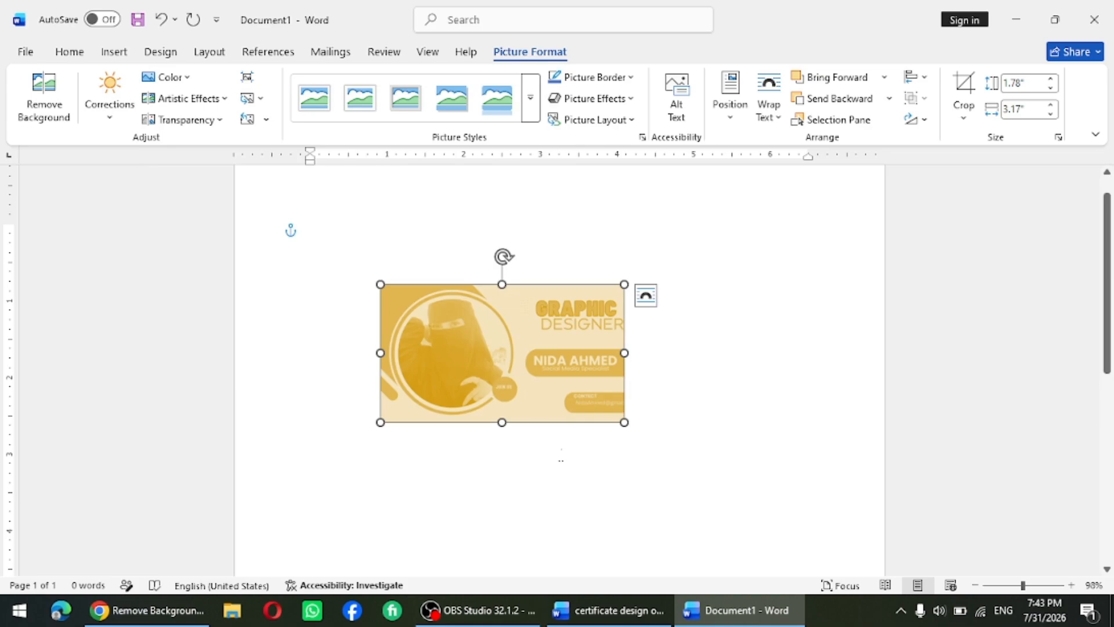
Step: Reset the banner's formatting together with its size, and undo that reset
{"action": "left_click", "coordinate": [267, 121]}
{"action": "left_click", "coordinate": [308, 166]}
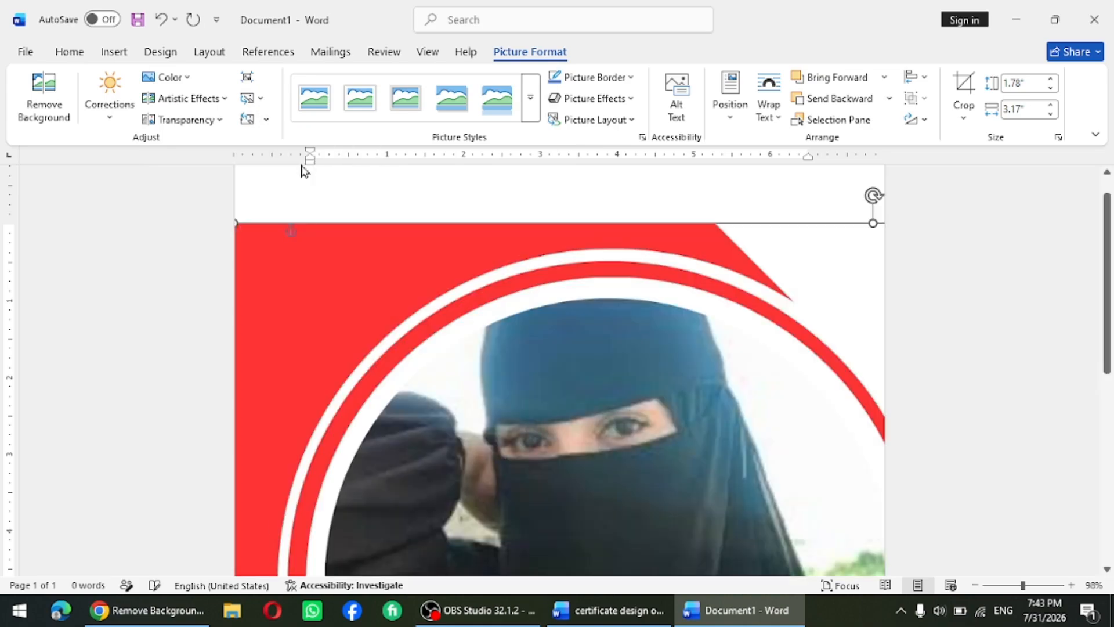
{"action": "key", "text": "ctrl+z"}
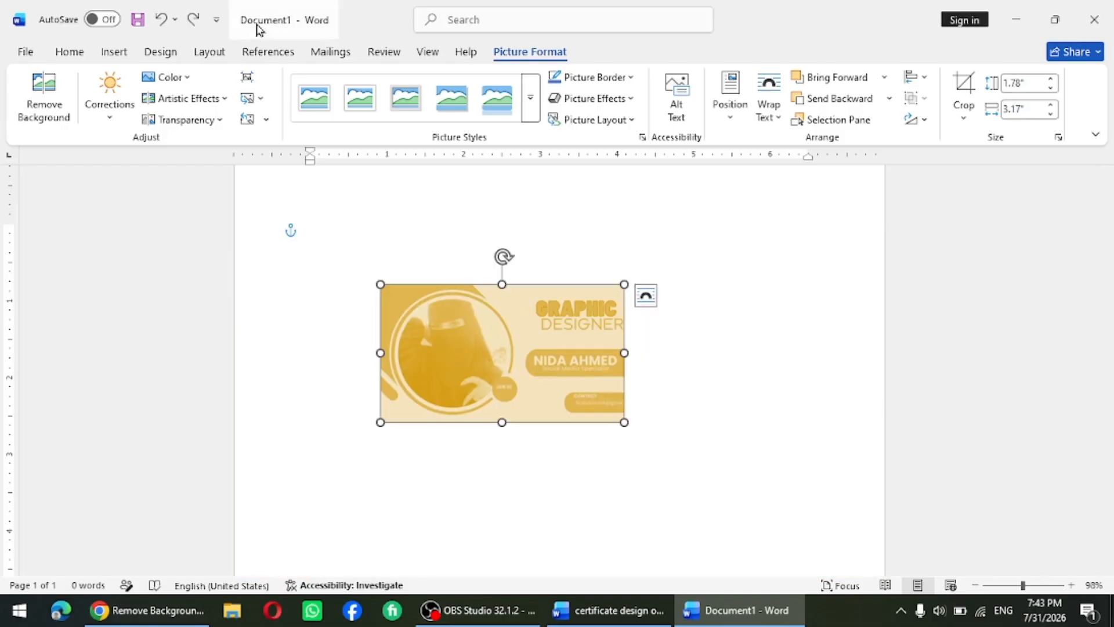
Step: Compress only the graphic designer banner picture at the default resolution, deleting its cropped areas
{"action": "left_click", "coordinate": [258, 100]}
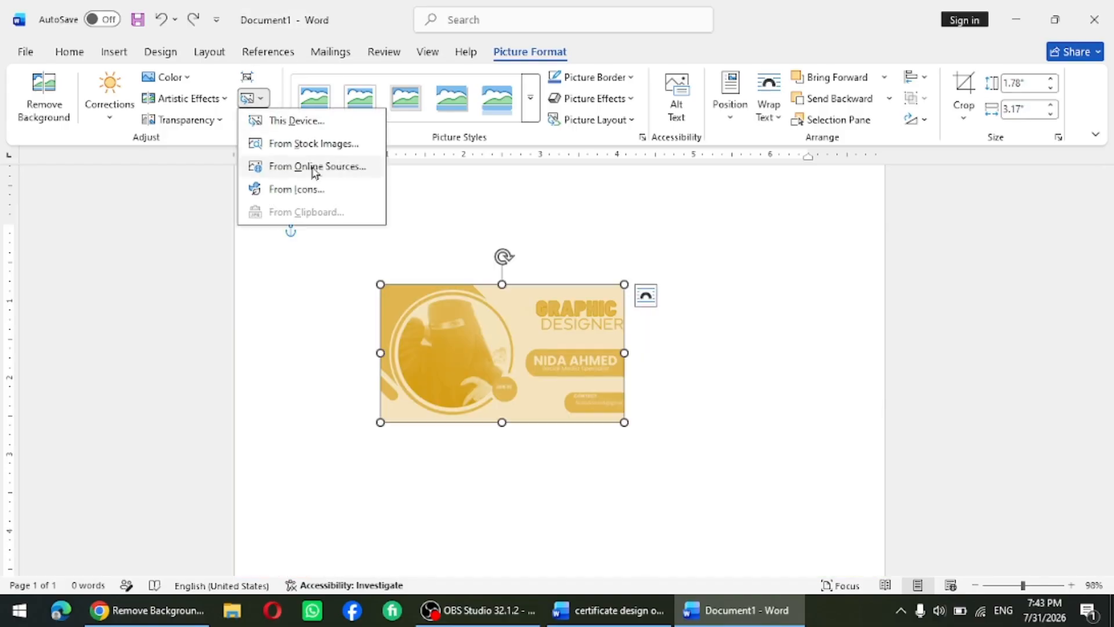
{"action": "left_click", "coordinate": [229, 194]}
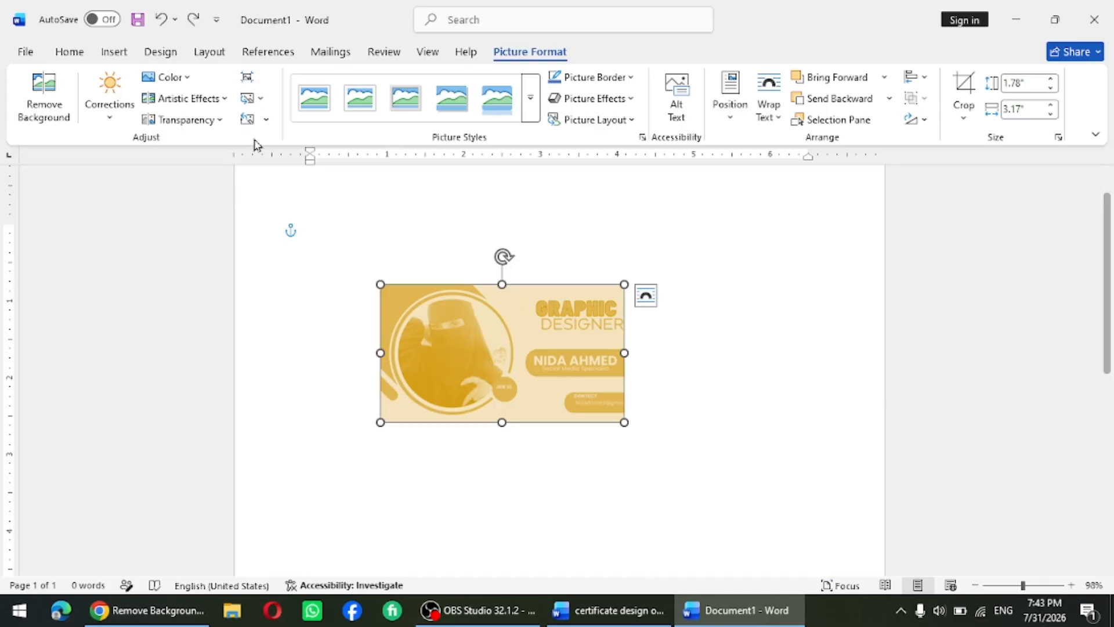
{"action": "left_click", "coordinate": [248, 77]}
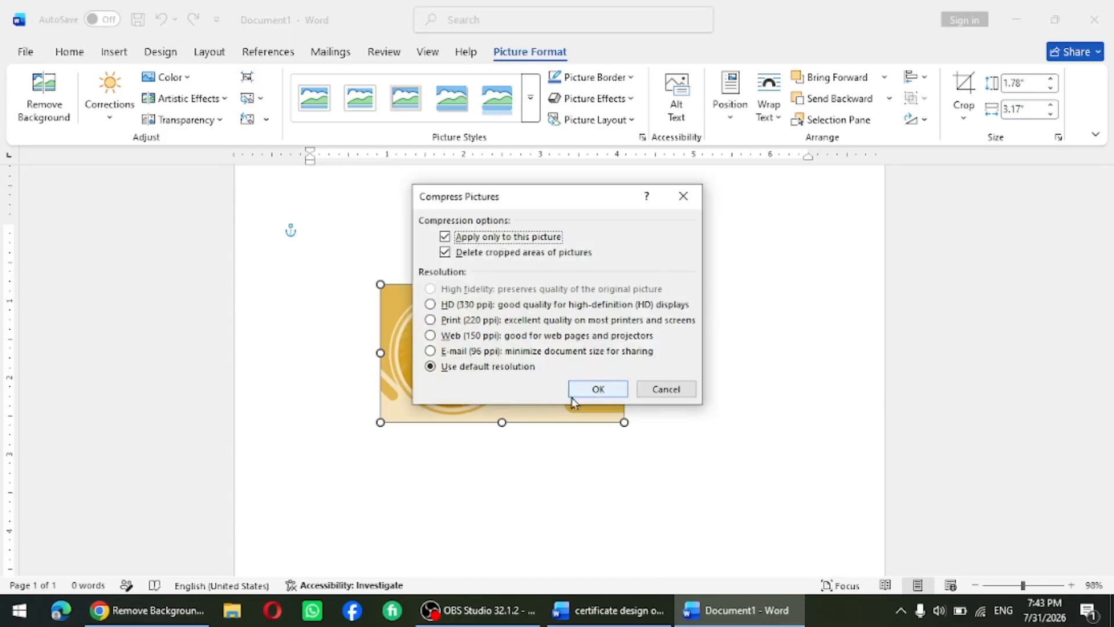
{"action": "left_click", "coordinate": [598, 388]}
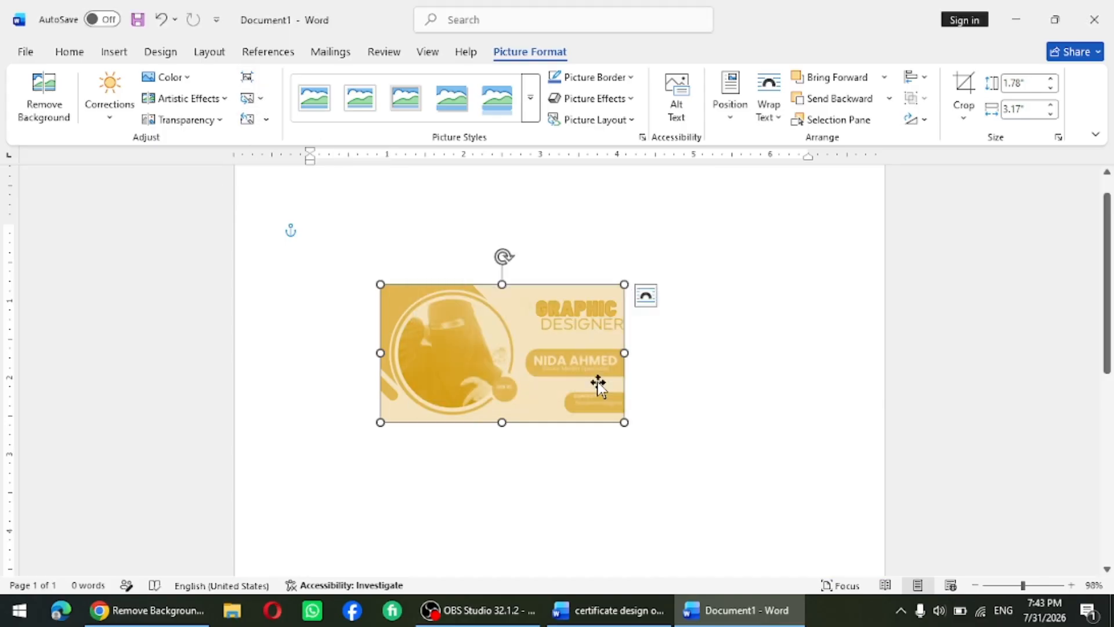
Step: Reset the gold banner picture's formatting, and also apply the reset that covers both picture and size
{"action": "left_click", "coordinate": [266, 120]}
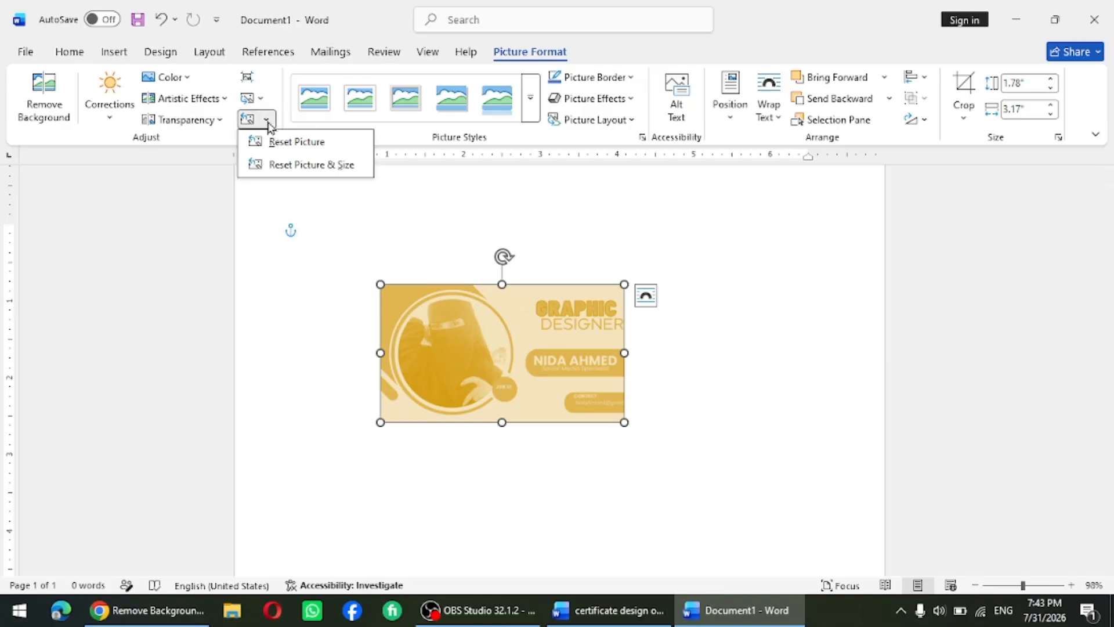
{"action": "left_click", "coordinate": [325, 146]}
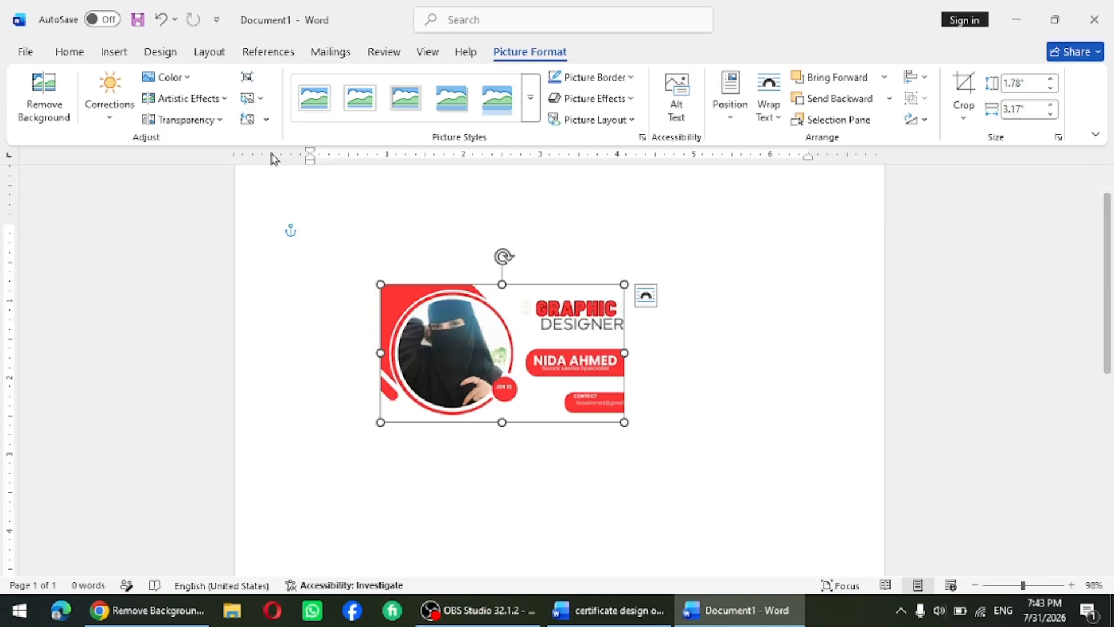
{"action": "left_click", "coordinate": [267, 120]}
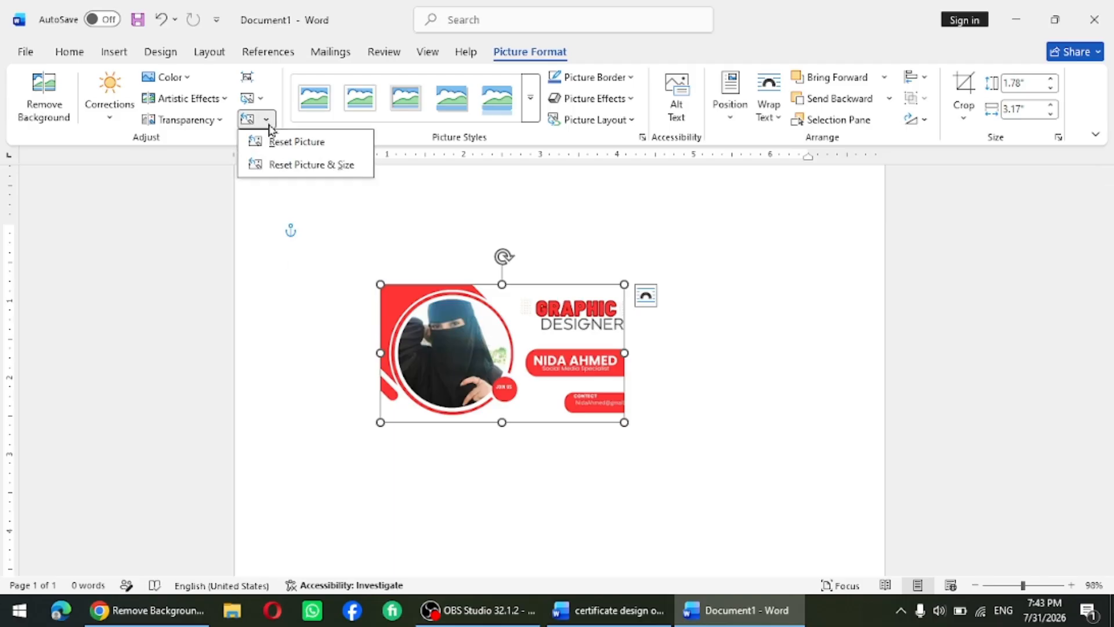
{"action": "left_click", "coordinate": [340, 168]}
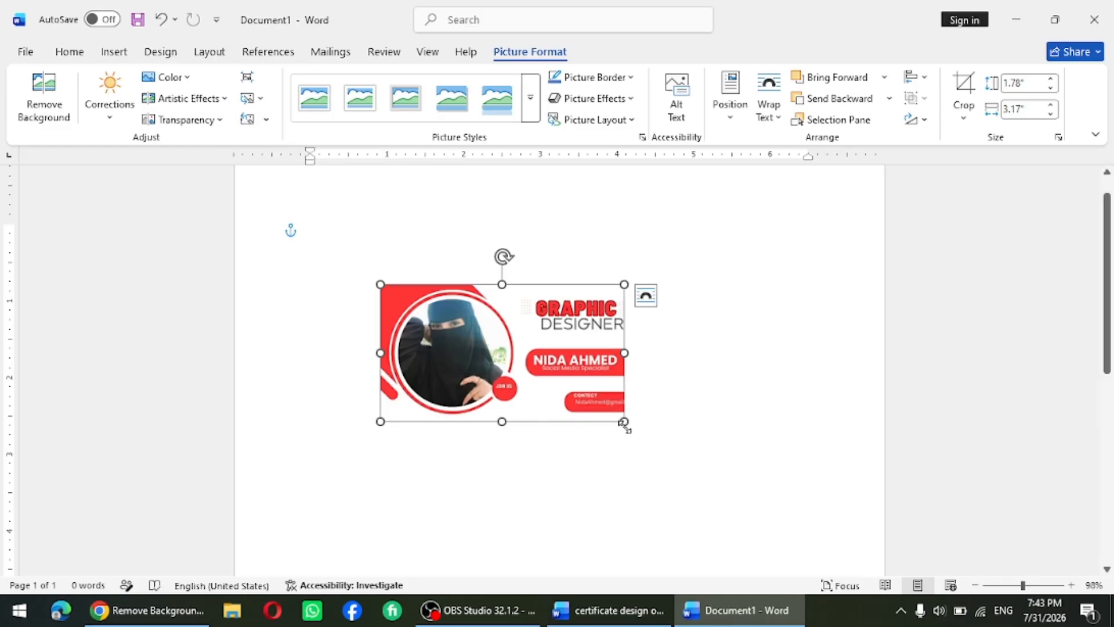
Step: Enlarge the banner to about 3.59" high by 6.38" wide and reset its picture and size
{"action": "left_click_drag", "start_coordinate": [624, 422], "coordinate": [687, 559]}
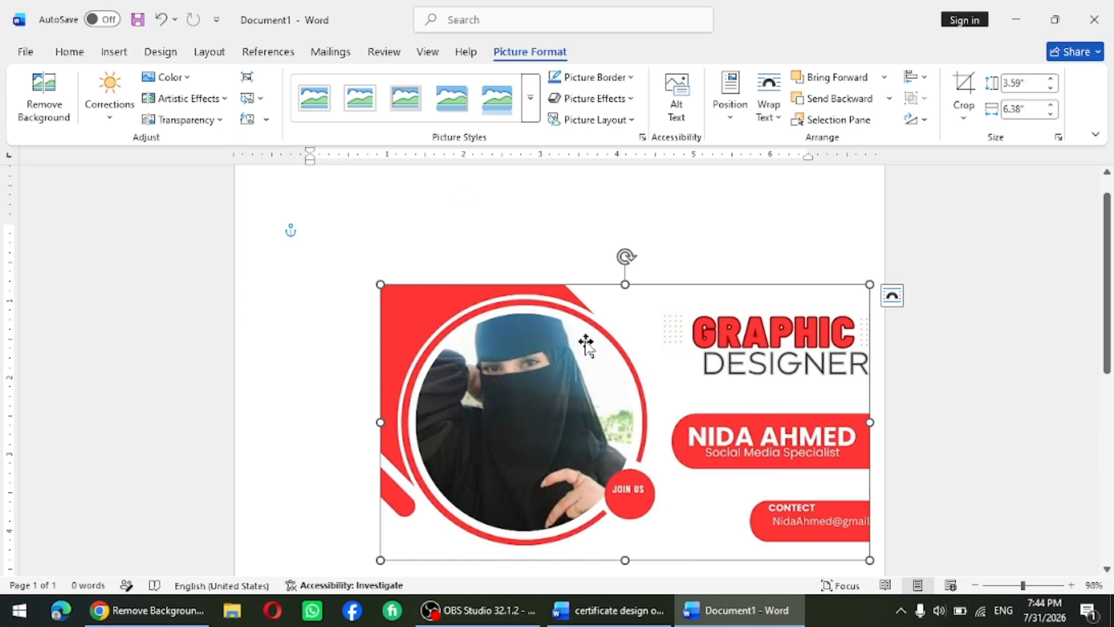
{"action": "left_click", "coordinate": [265, 120]}
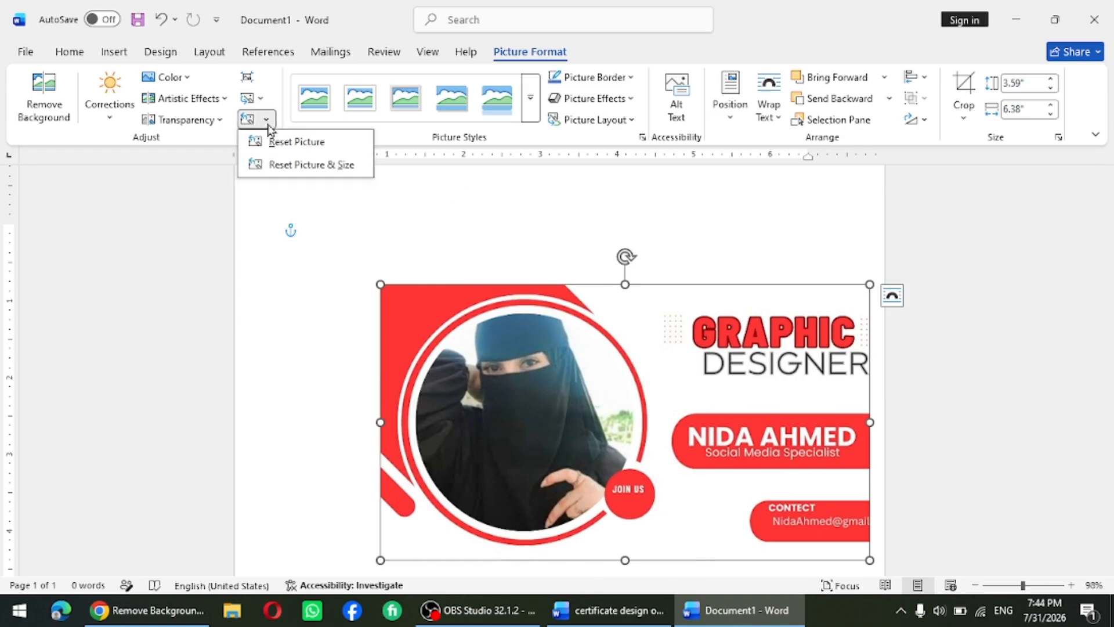
{"action": "left_click", "coordinate": [312, 174]}
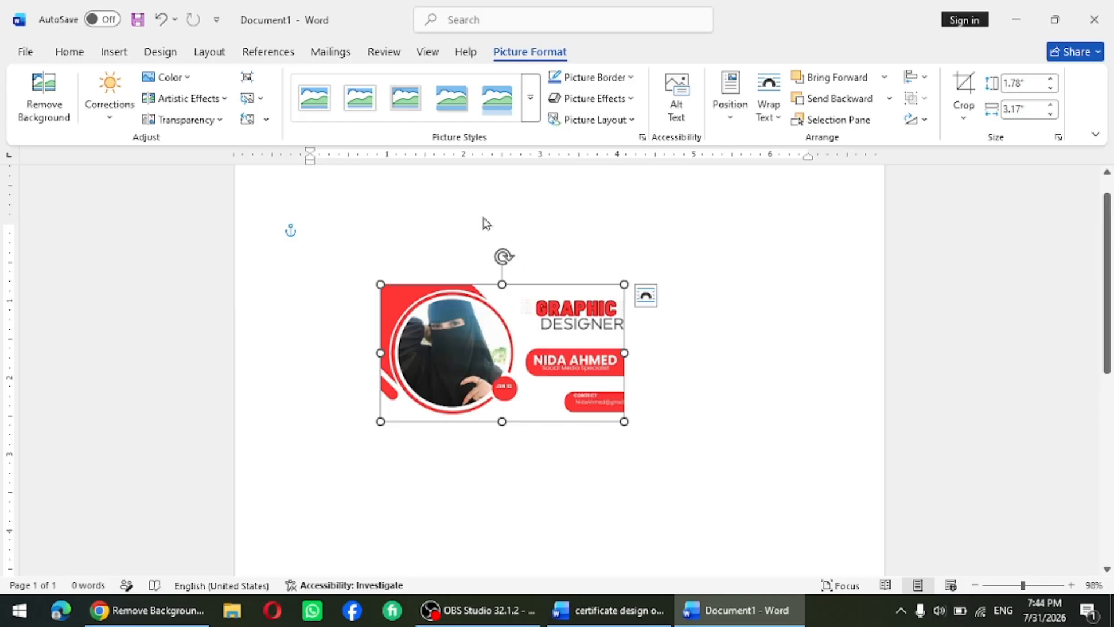
Step: Undo the latest resets and the enlargement of the banner, and delete the banner picture from the page
{"action": "key", "text": "ctrl+z"}
{"action": "key", "text": "ctrl+z"}
{"action": "key", "text": "ctrl+z"}
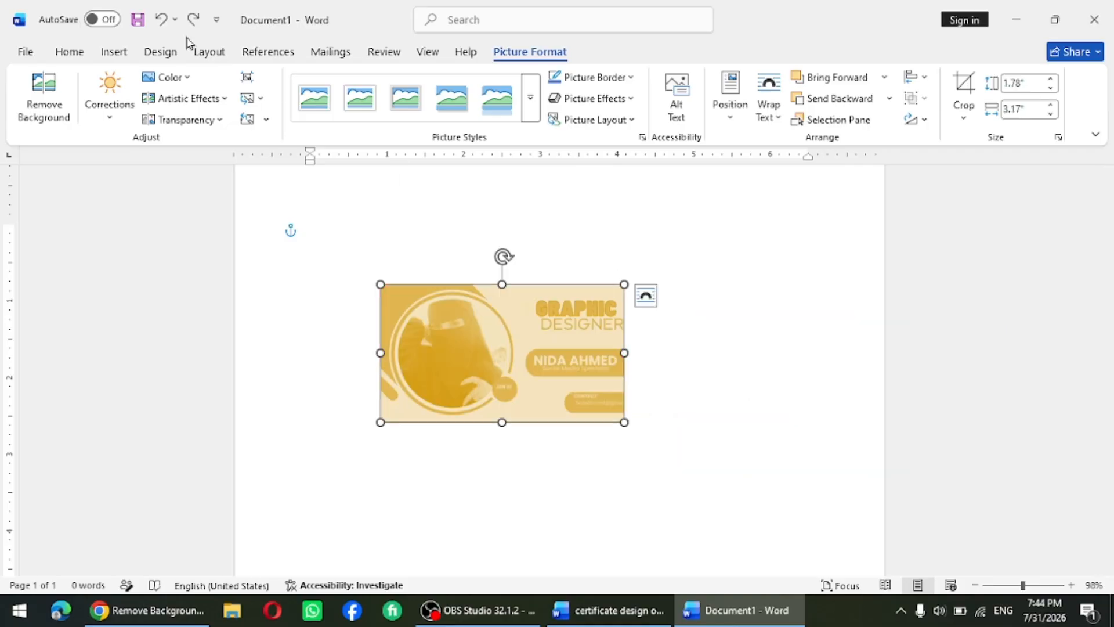
{"action": "key", "text": "Delete"}
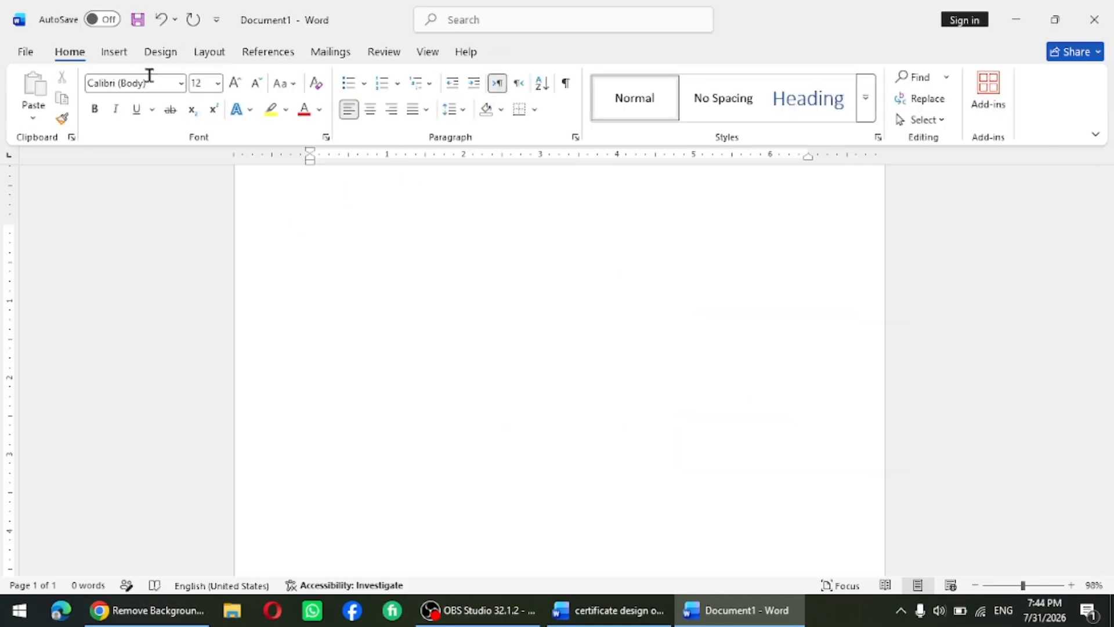
Step: Insert the picture "apple logo" from this device and shrink it to about 3.15" high by 2.68" wide
{"action": "left_click", "coordinate": [115, 52]}
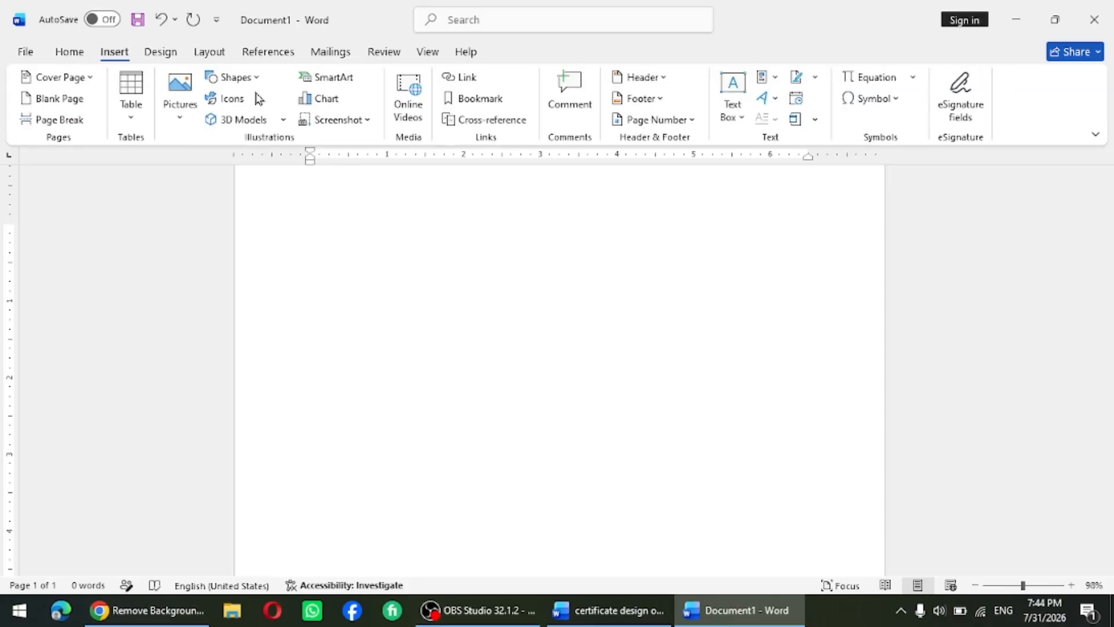
{"action": "left_click", "coordinate": [183, 116]}
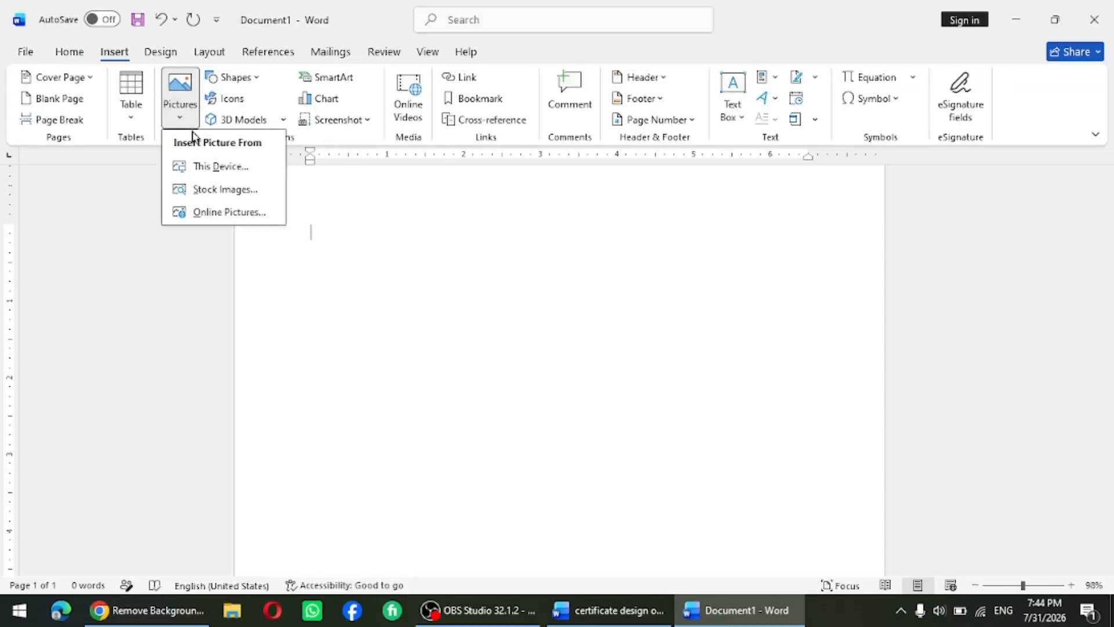
{"action": "left_click", "coordinate": [238, 170]}
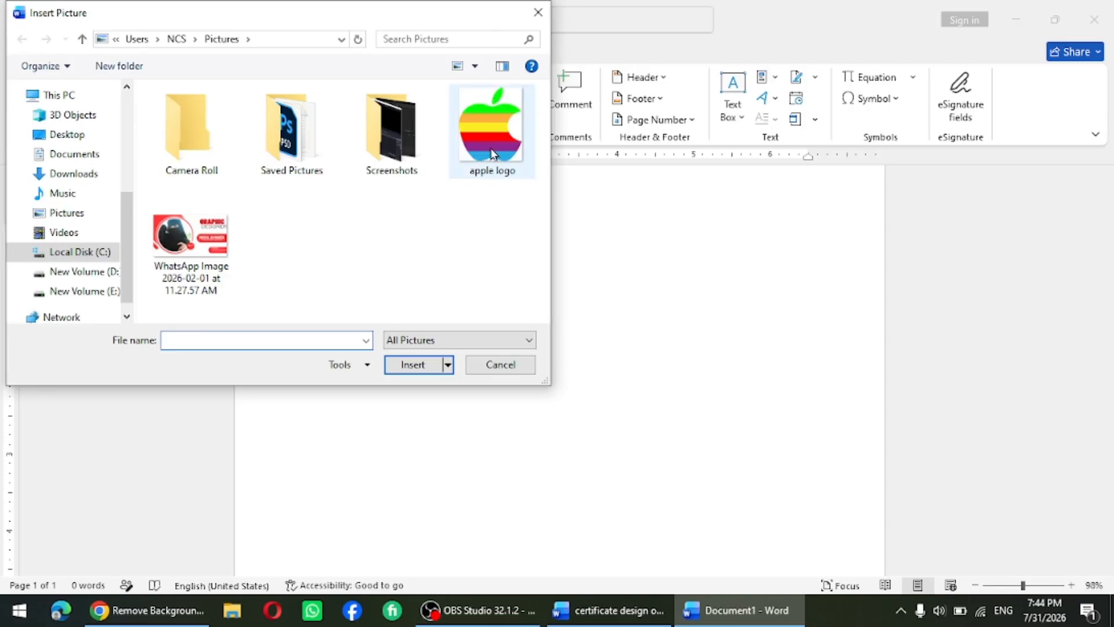
{"action": "left_click", "coordinate": [492, 154]}
{"action": "left_click", "coordinate": [412, 365]}
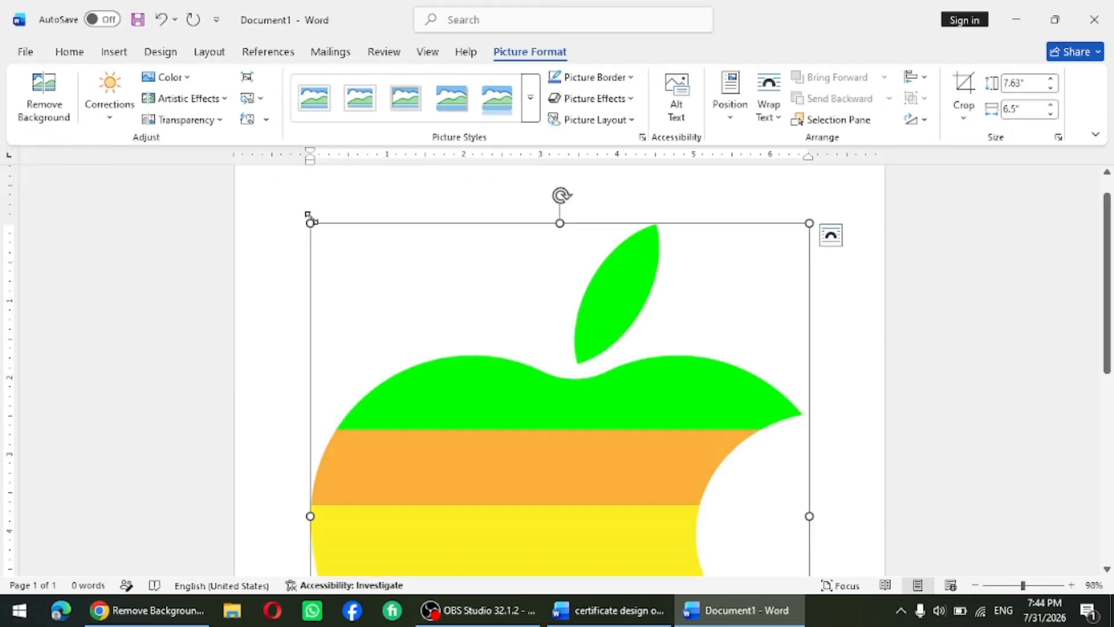
{"action": "left_click_drag", "start_coordinate": [311, 223], "coordinate": [682, 567]}
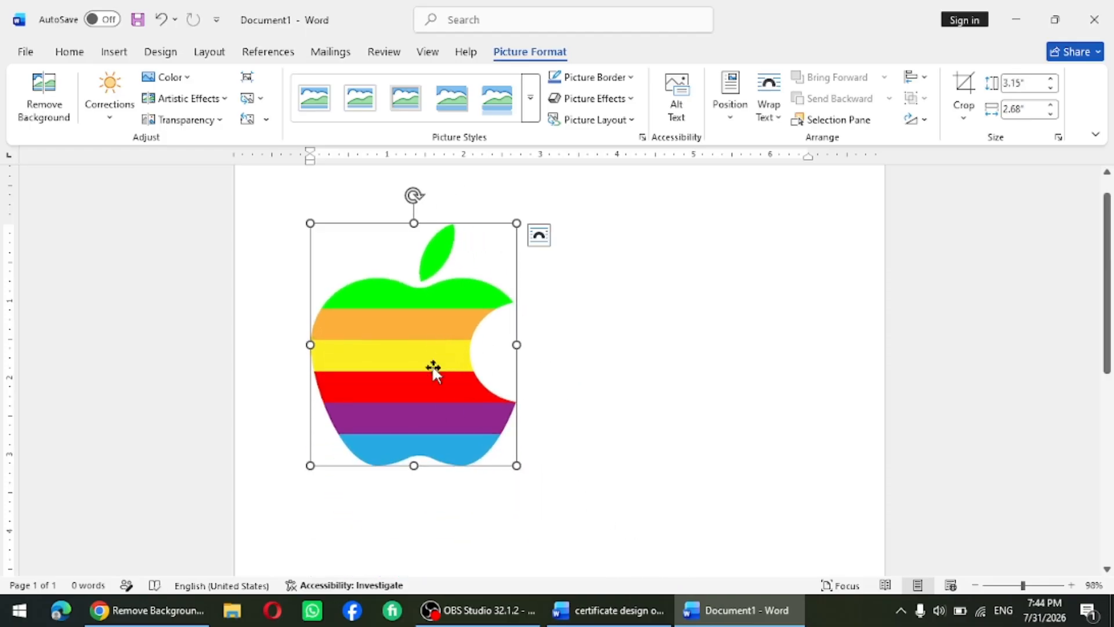
{"action": "left_click", "coordinate": [540, 403]}
{"action": "left_click", "coordinate": [411, 368]}
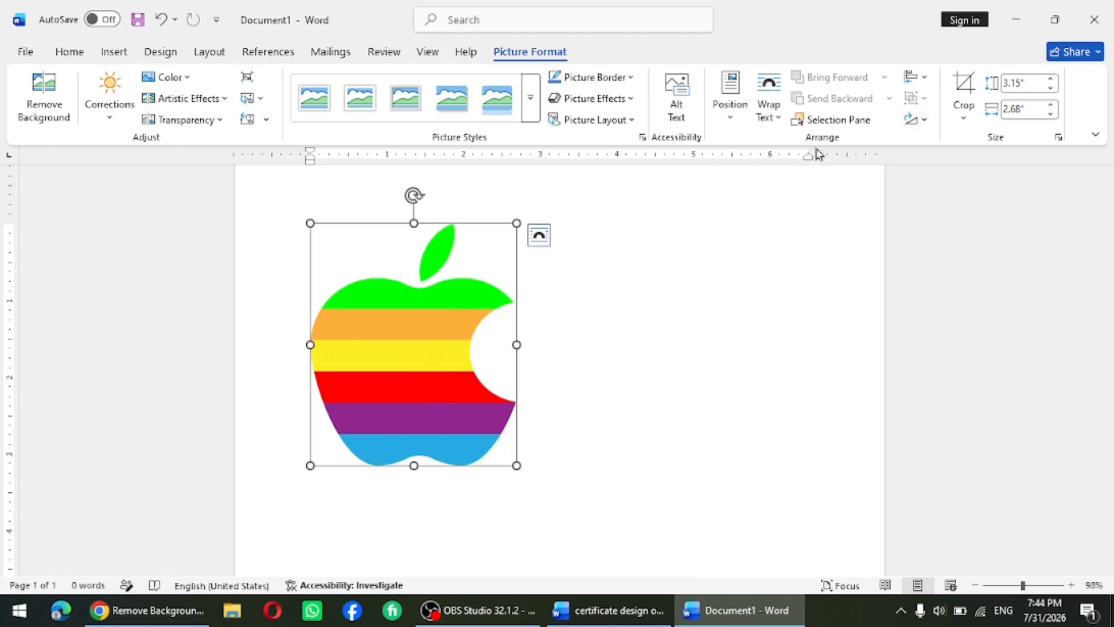
Step: Set the apple logo's text wrapping to Square and move it toward the right side of the page
{"action": "left_click", "coordinate": [775, 117]}
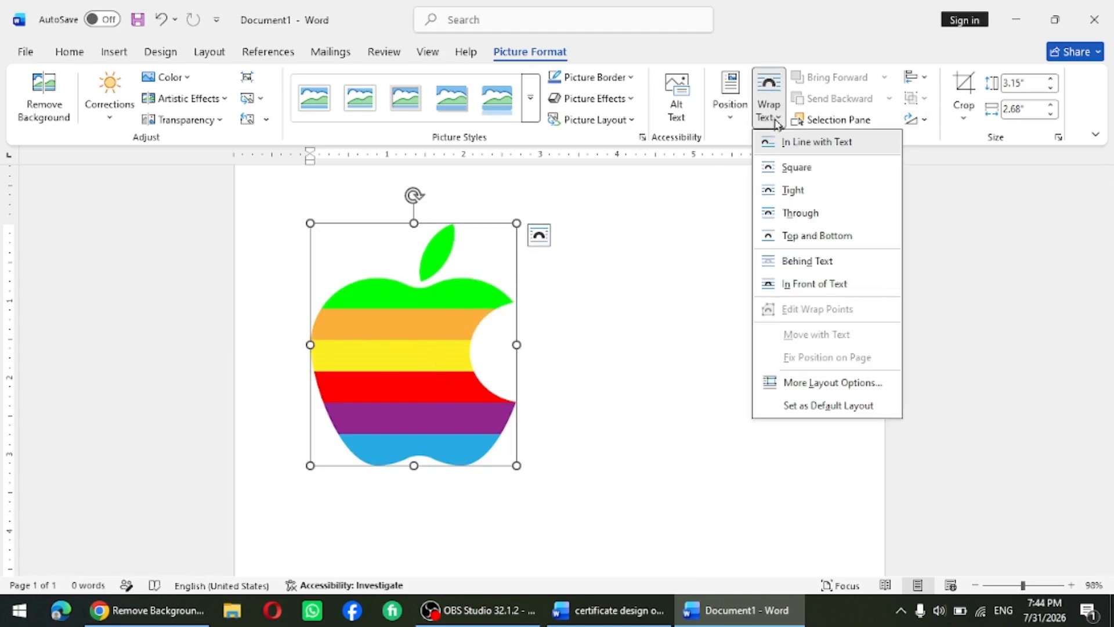
{"action": "left_click", "coordinate": [804, 170]}
{"action": "left_click_drag", "start_coordinate": [435, 366], "coordinate": [702, 355]}
Step: Reset the apple logo's picture formatting and apply the black-framed reflected bevel picture style to it
{"action": "left_click", "coordinate": [267, 119]}
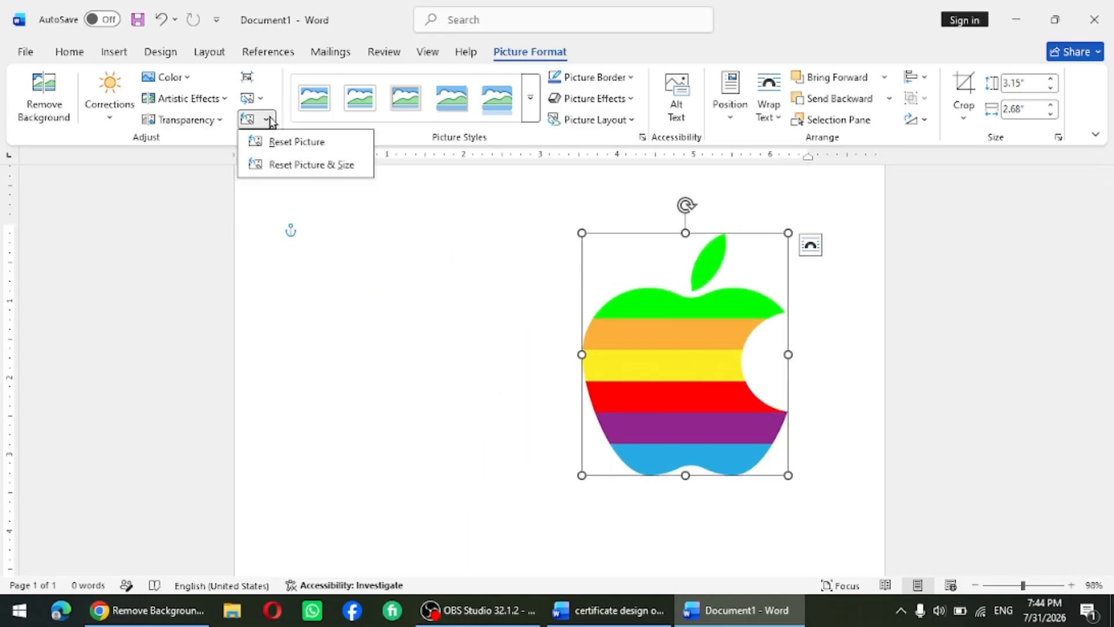
{"action": "left_click", "coordinate": [314, 145]}
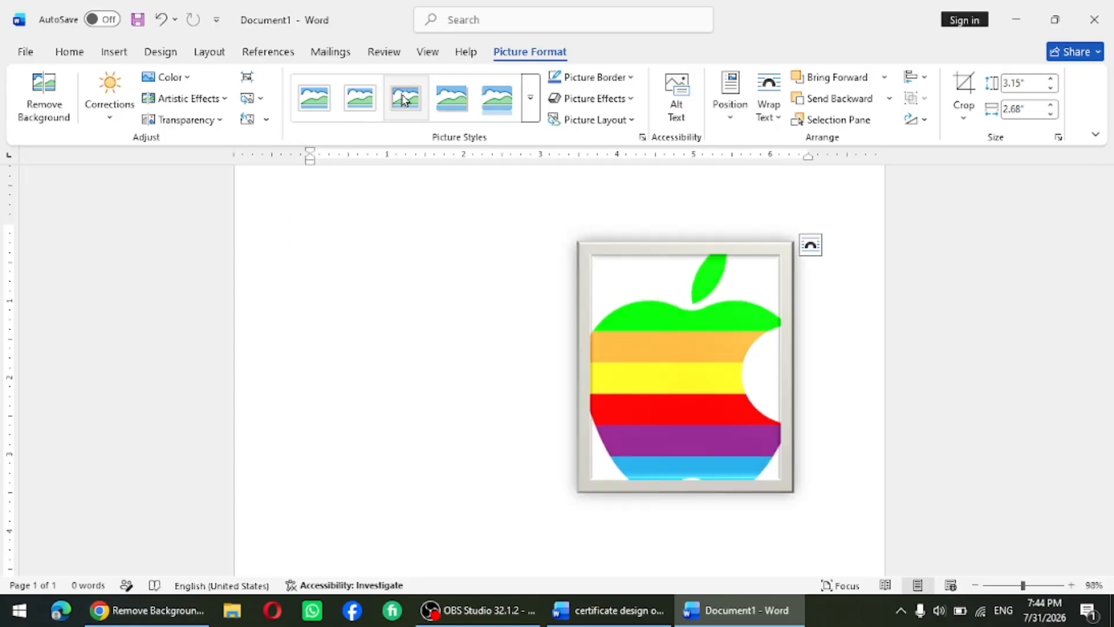
{"action": "left_click", "coordinate": [531, 104]}
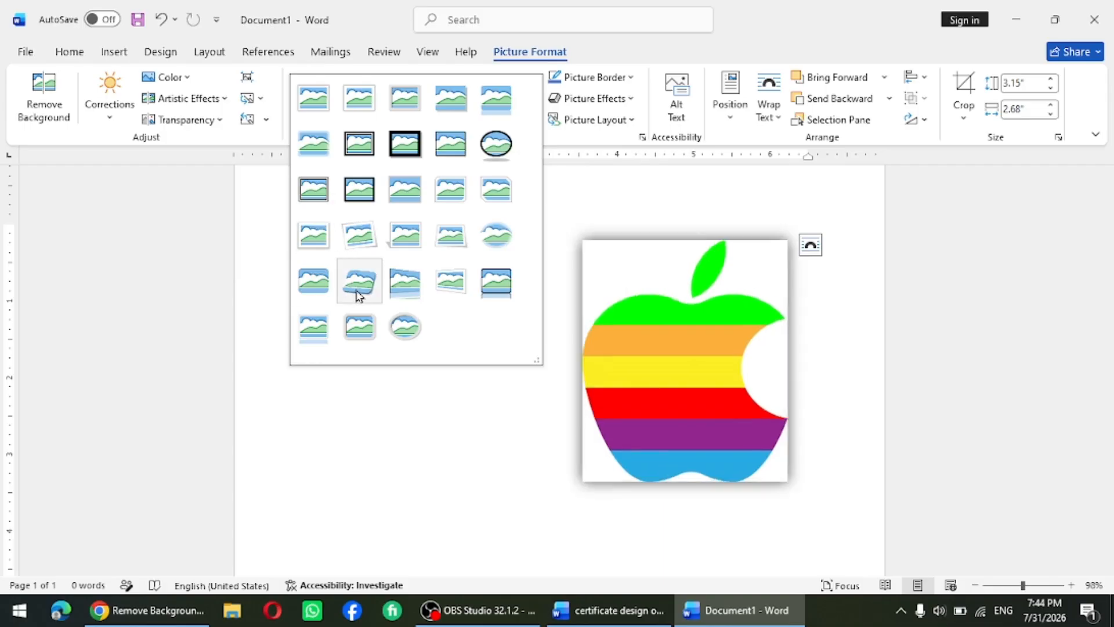
{"action": "left_click", "coordinate": [489, 290]}
Step: Undo the apple logo's picture style and earlier moves, and place the plain logo near the middle of the page
{"action": "left_click_drag", "start_coordinate": [561, 373], "coordinate": [529, 381]}
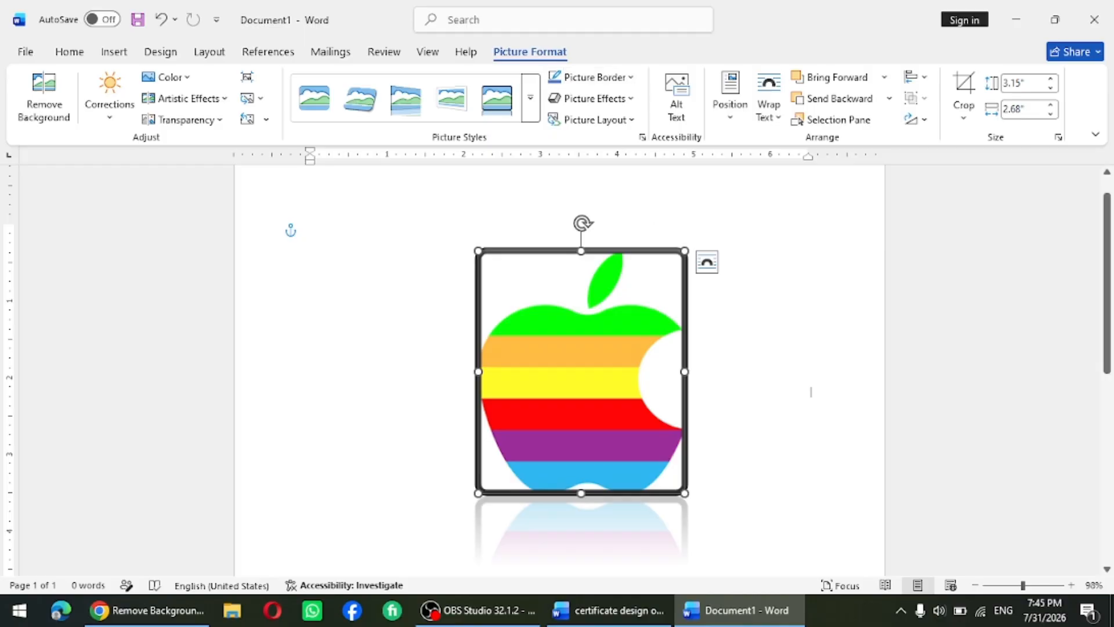
{"action": "key", "text": "ctrl+z"}
{"action": "key", "text": "ctrl+z"}
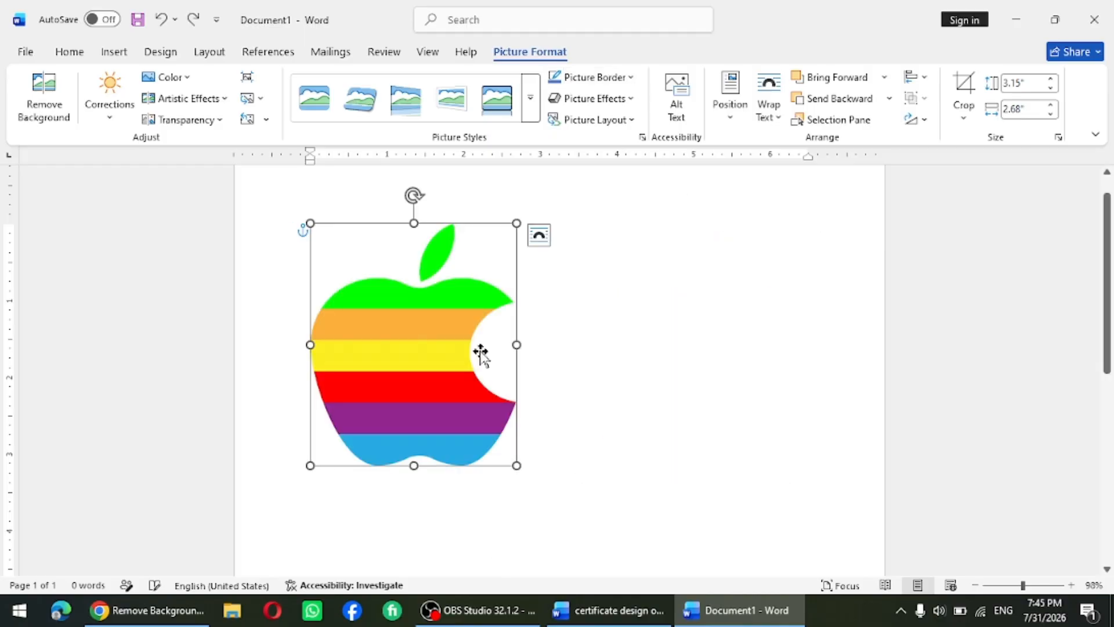
{"action": "left_click_drag", "start_coordinate": [480, 352], "coordinate": [645, 414]}
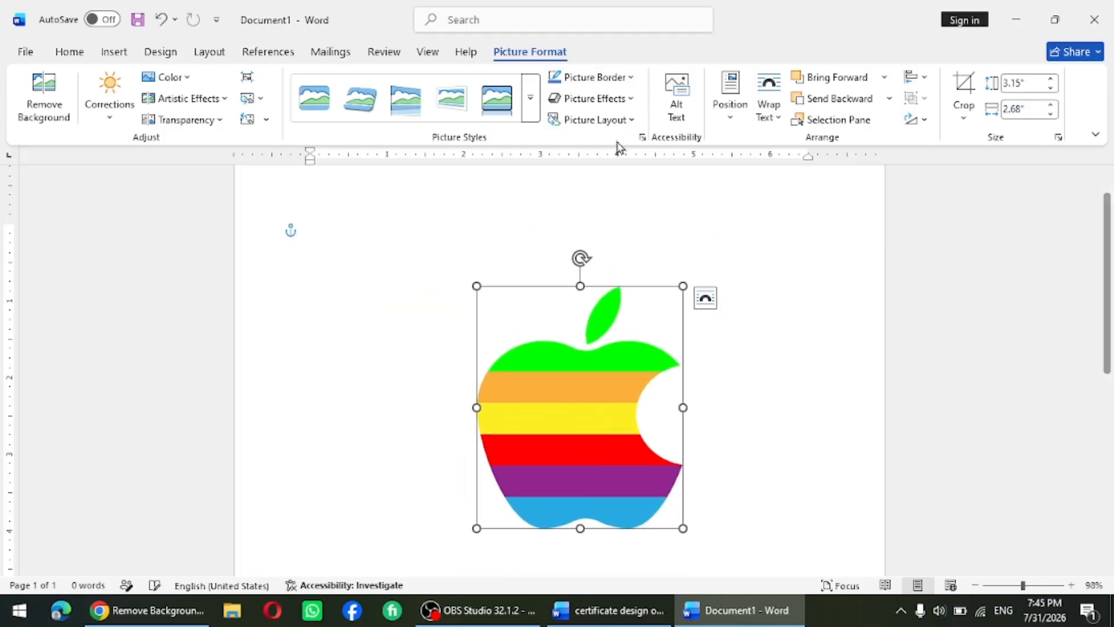
Step: Give the apple logo a dark blue picture border with a weight of 6 pt
{"action": "left_click", "coordinate": [633, 78]}
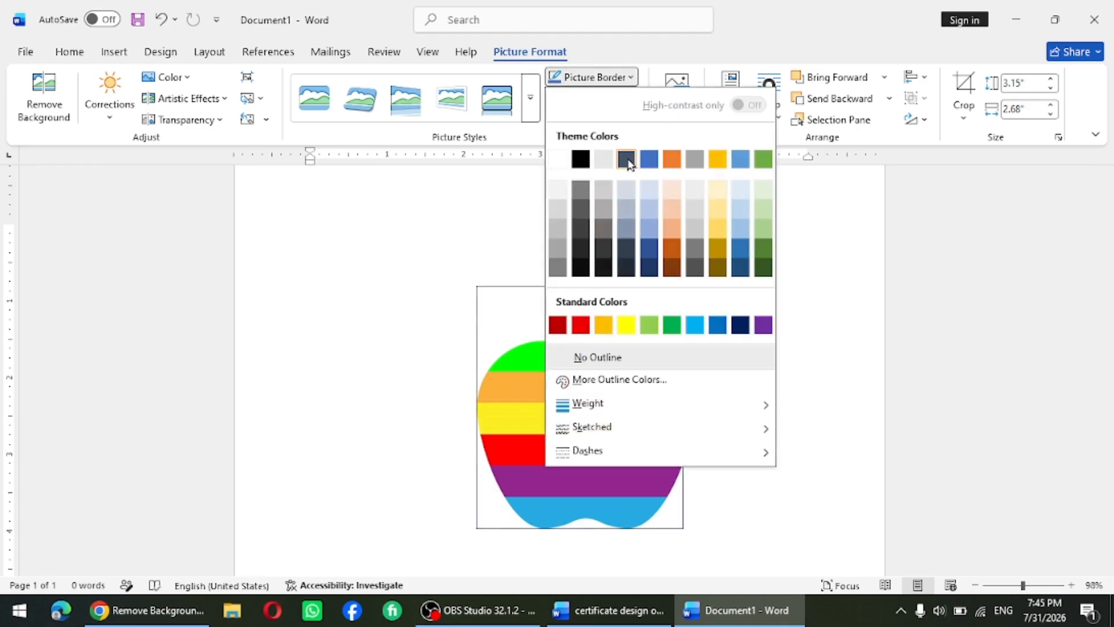
{"action": "left_click", "coordinate": [740, 327]}
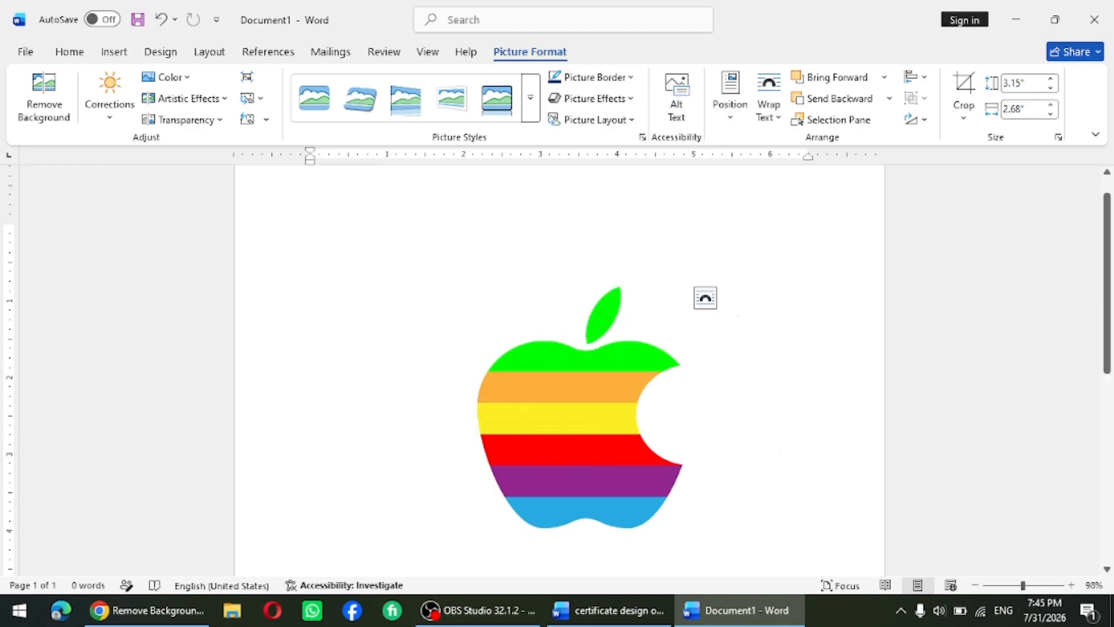
{"action": "left_click", "coordinate": [632, 78]}
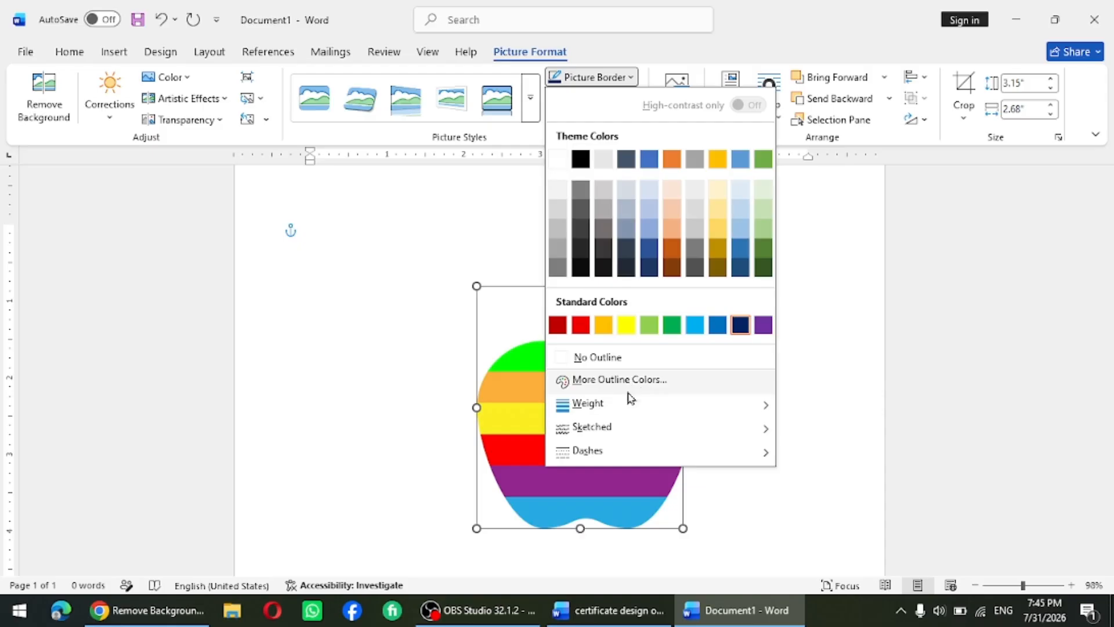
{"action": "mouse_move", "coordinate": [620, 406]}
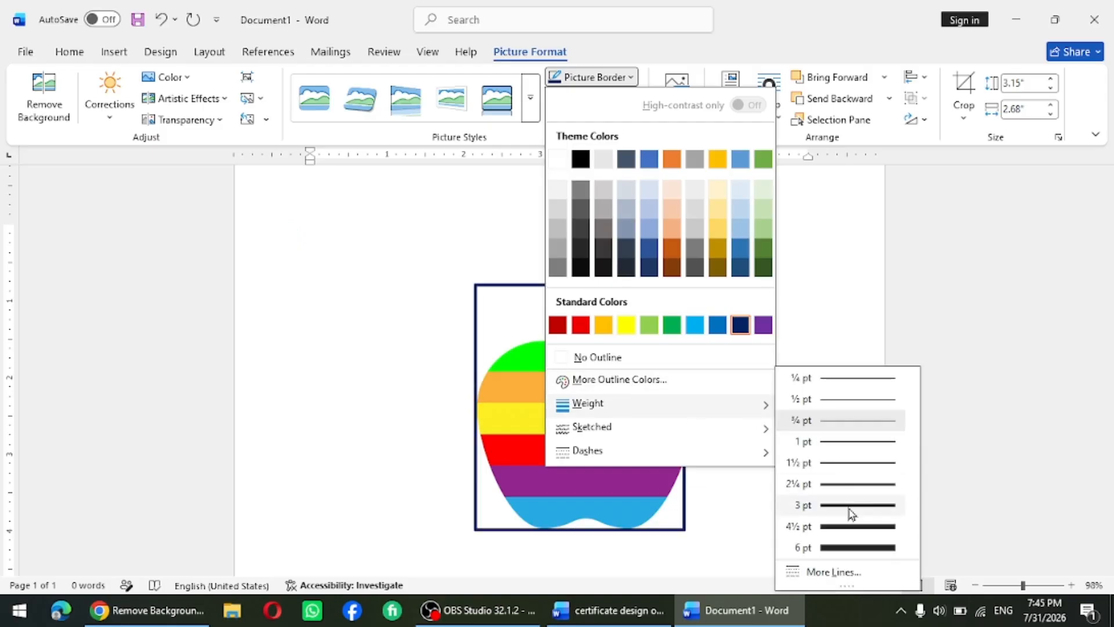
{"action": "left_click", "coordinate": [852, 554]}
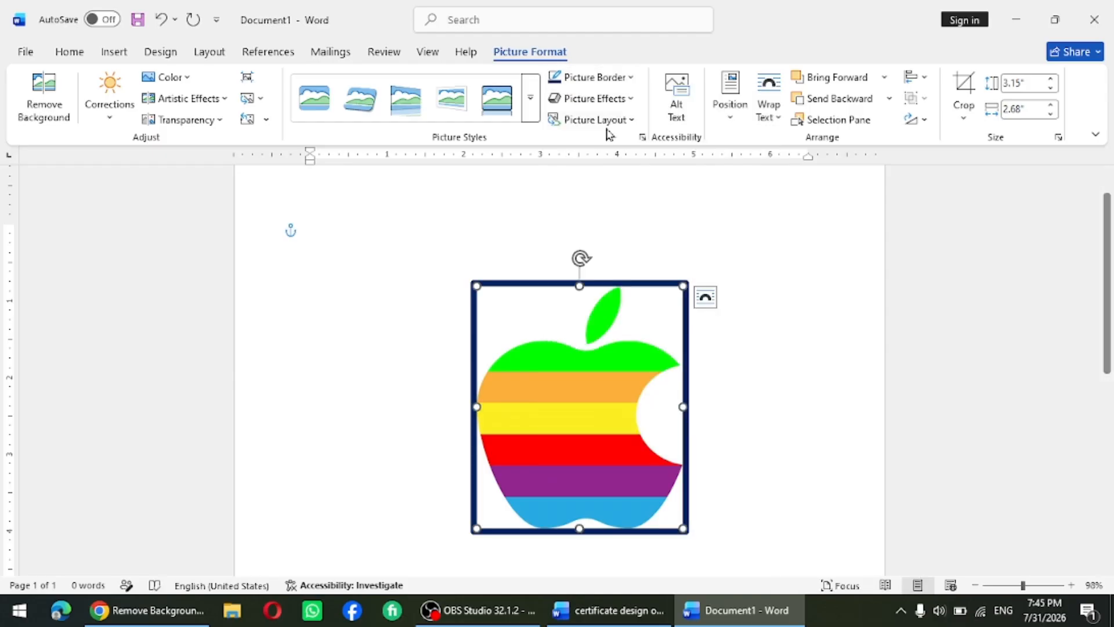
Step: Change the apple logo's border line to a dotted dash style
{"action": "left_click", "coordinate": [631, 82]}
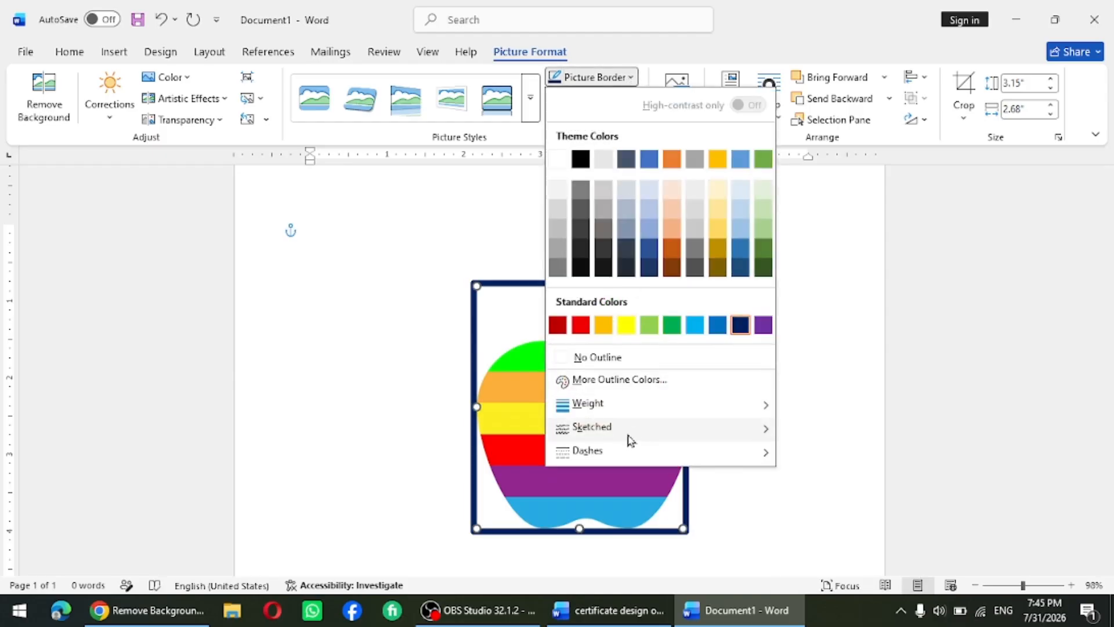
{"action": "mouse_move", "coordinate": [627, 433]}
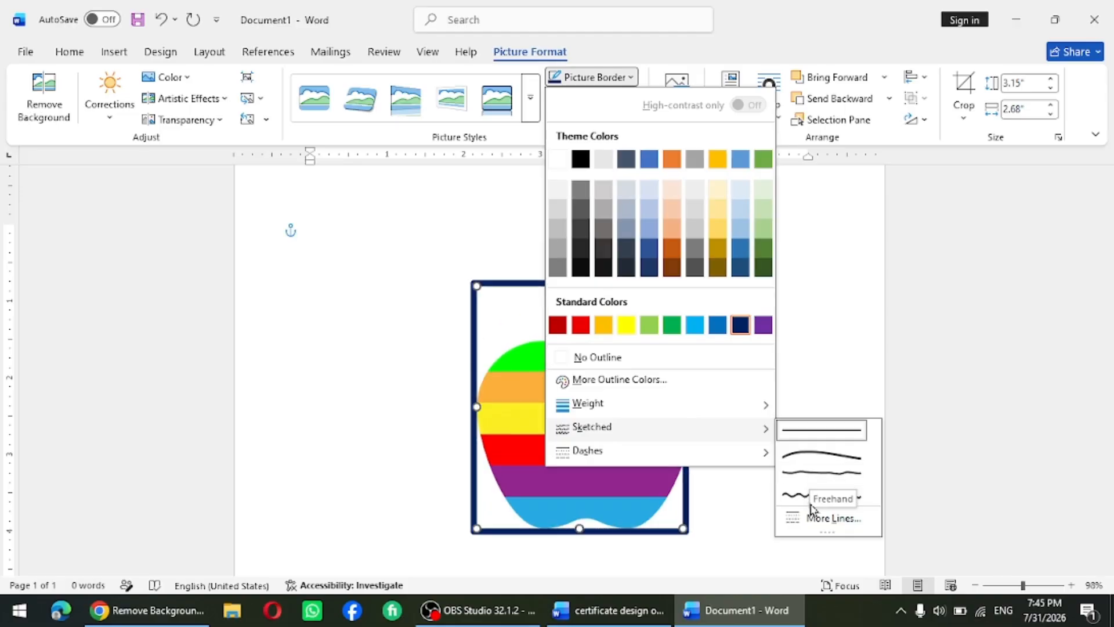
{"action": "mouse_move", "coordinate": [684, 463]}
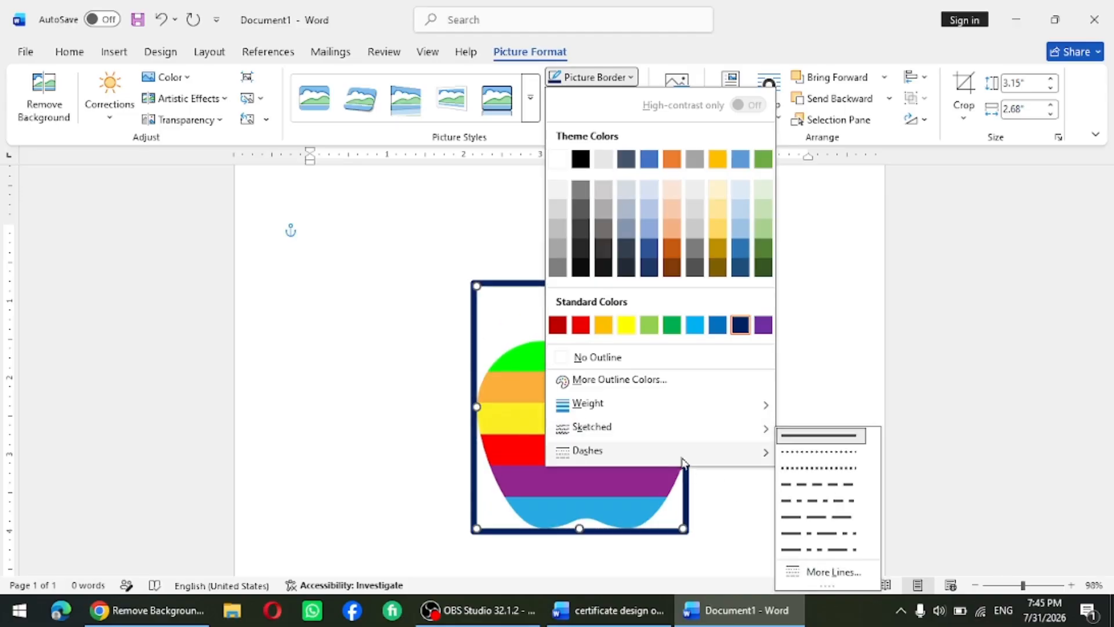
{"action": "left_click", "coordinate": [820, 453]}
Step: Apply an outer shadow falling toward the lower left to the apple logo
{"action": "left_click", "coordinate": [637, 100]}
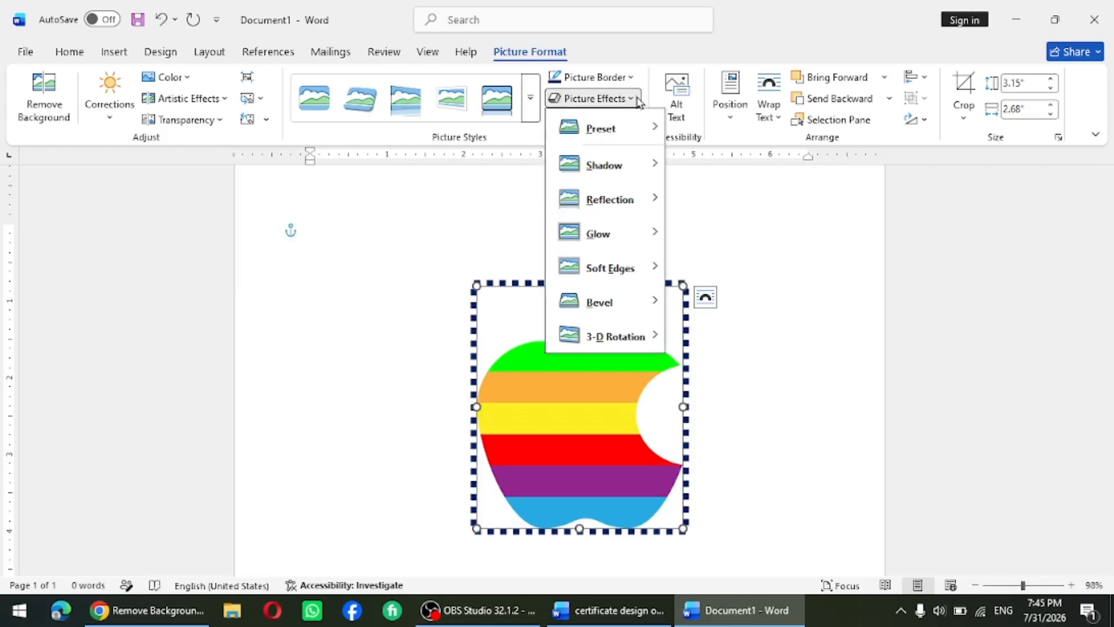
{"action": "mouse_move", "coordinate": [621, 137]}
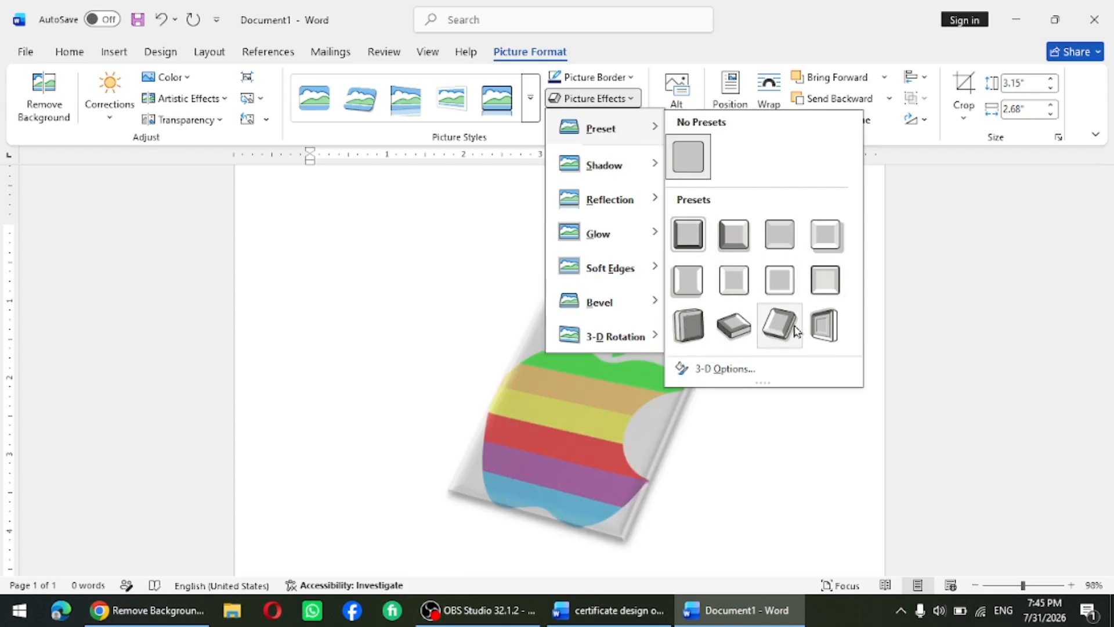
{"action": "mouse_move", "coordinate": [642, 178]}
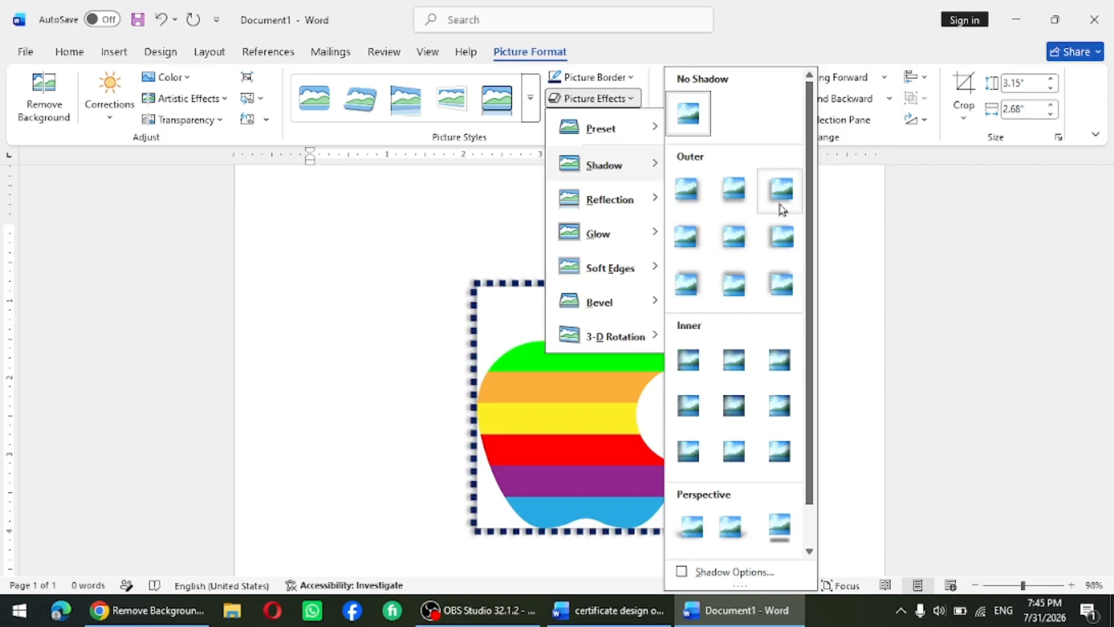
{"action": "left_click", "coordinate": [782, 206]}
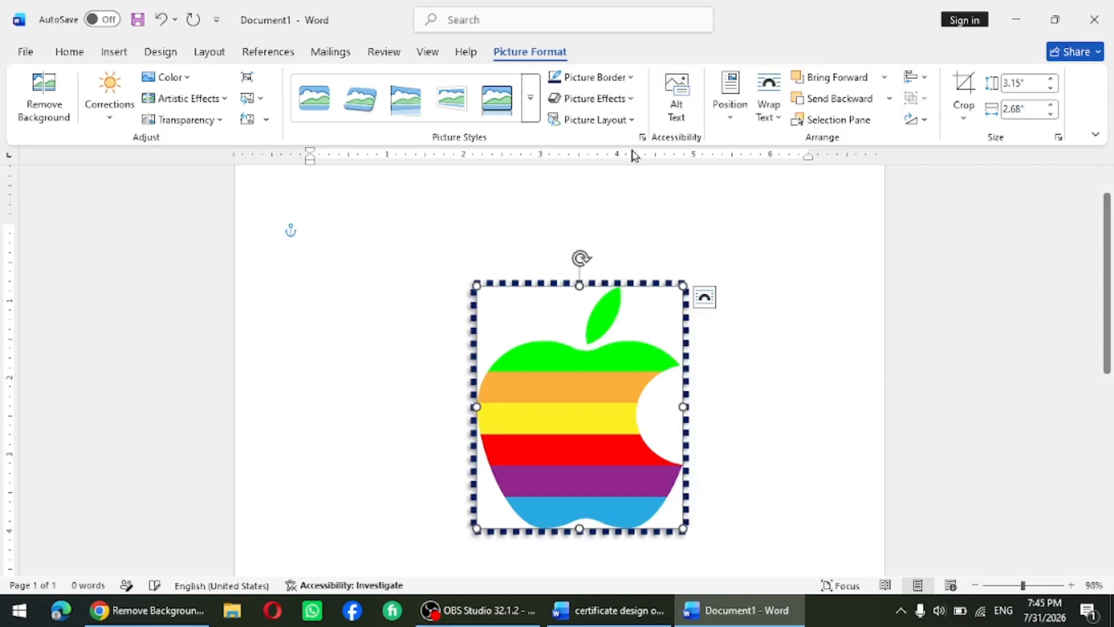
{"action": "left_click", "coordinate": [636, 120]}
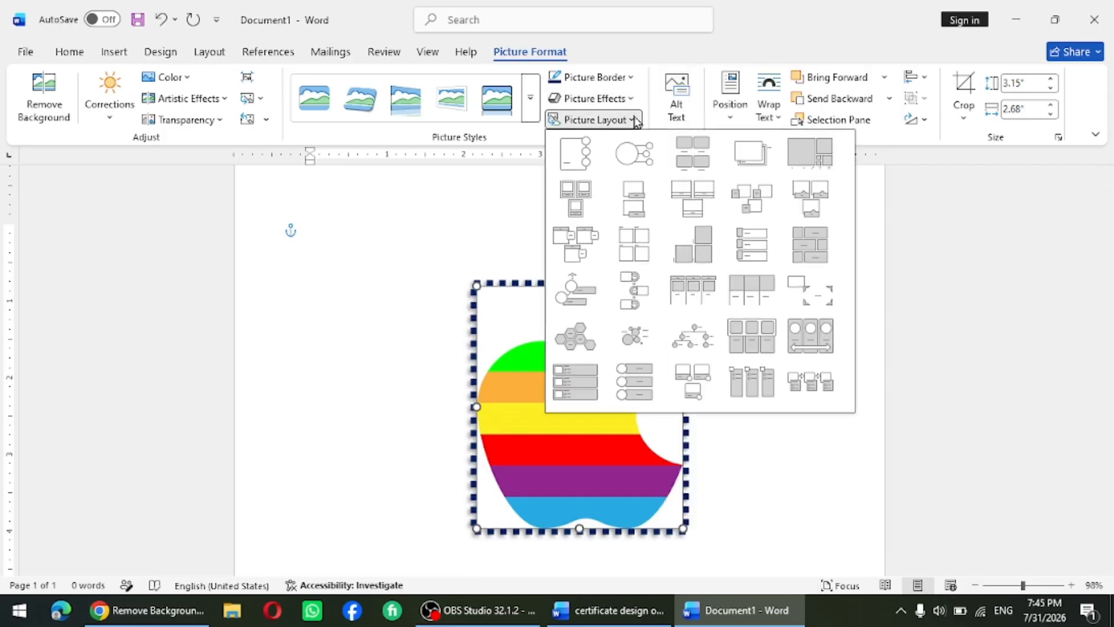
{"action": "left_click", "coordinate": [480, 205]}
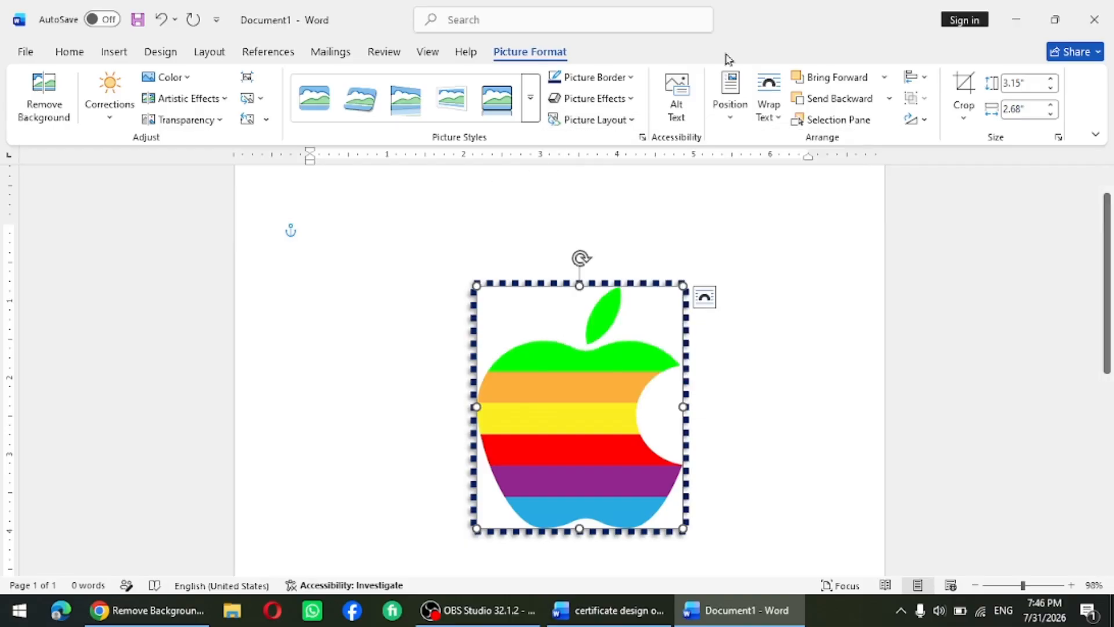
{"action": "left_click", "coordinate": [679, 107]}
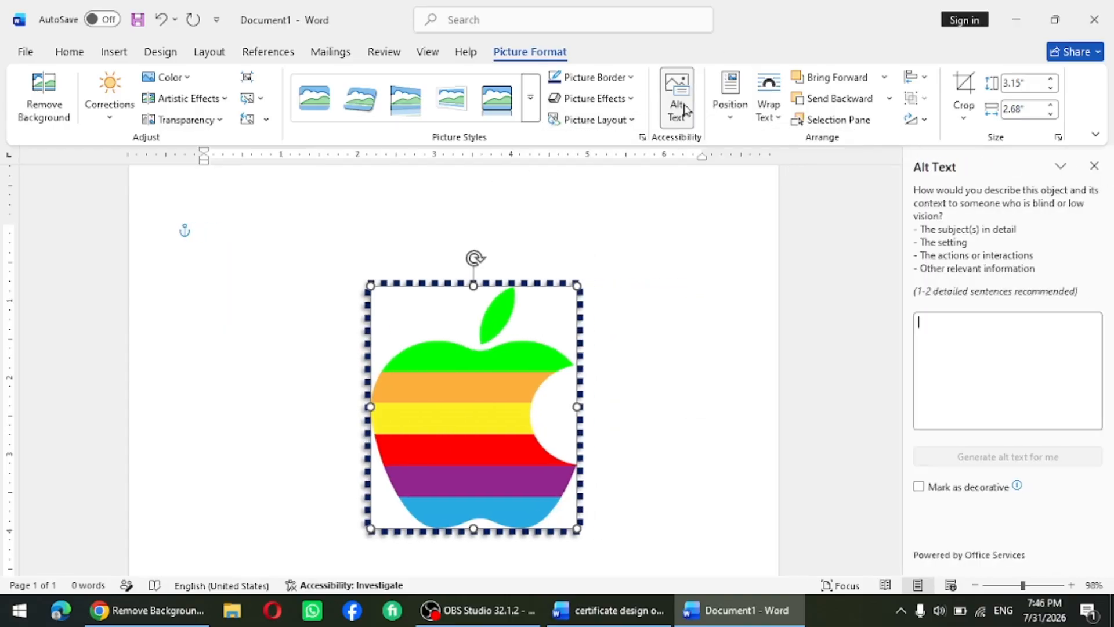
{"action": "left_click", "coordinate": [1094, 167]}
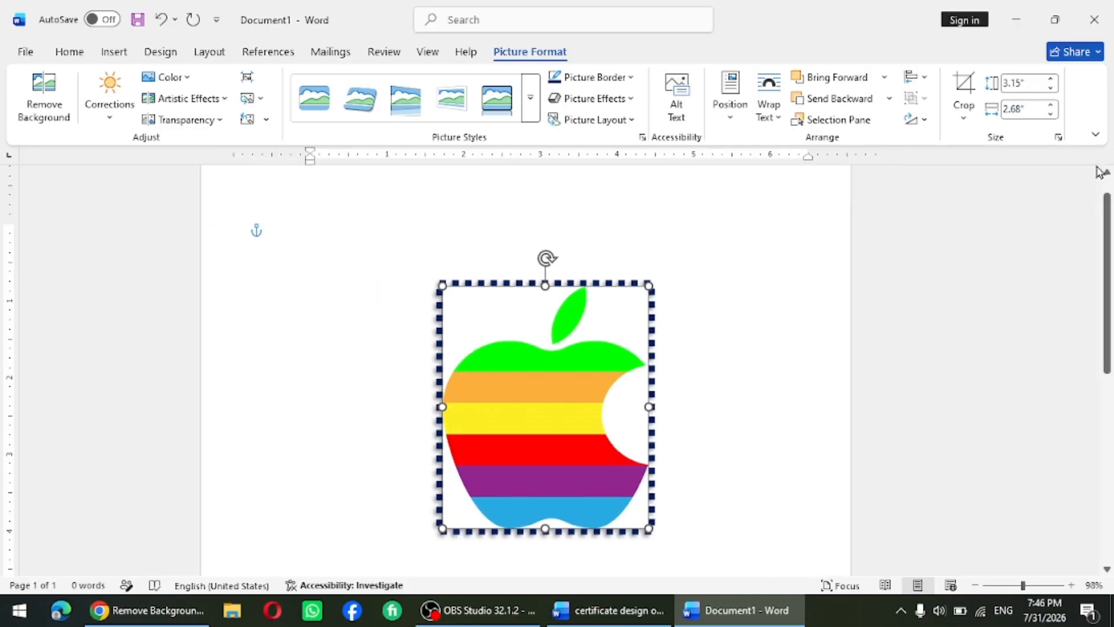
{"action": "left_click", "coordinate": [734, 116]}
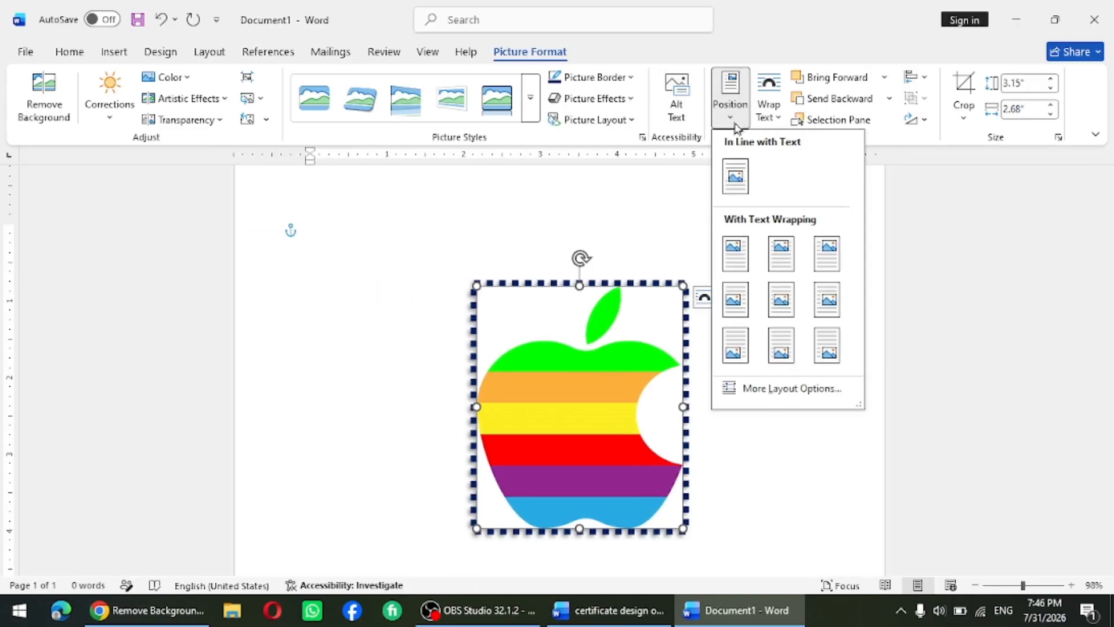
{"action": "left_click", "coordinate": [632, 429]}
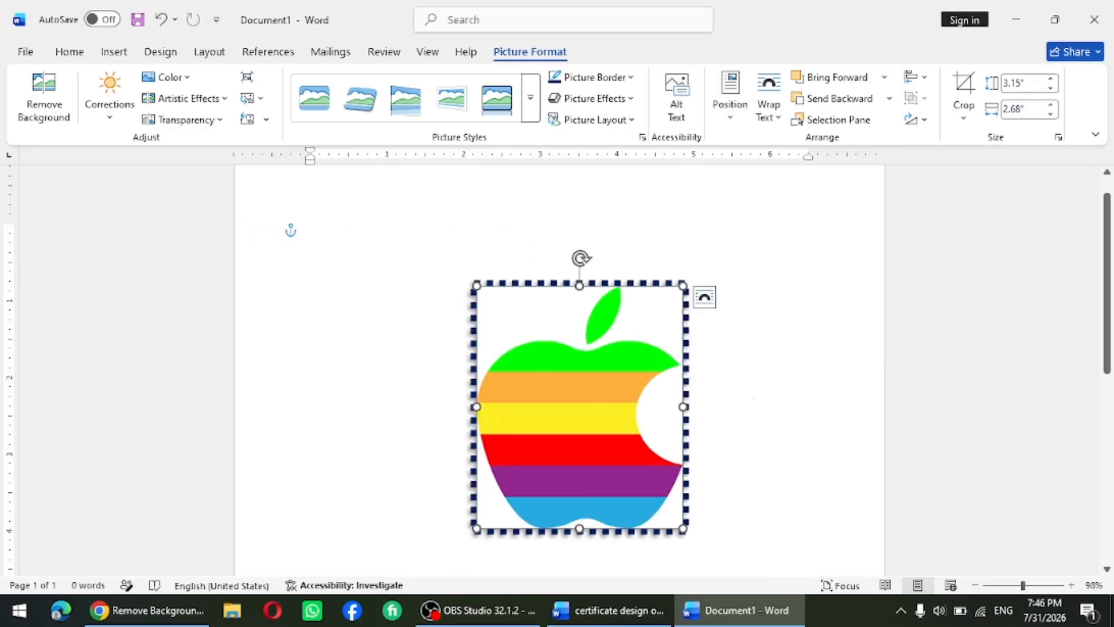
Step: Generate sample paragraphs at the start of the document with =rand()
{"action": "left_click", "coordinate": [374, 237]}
{"action": "type", "text": "=rand"}
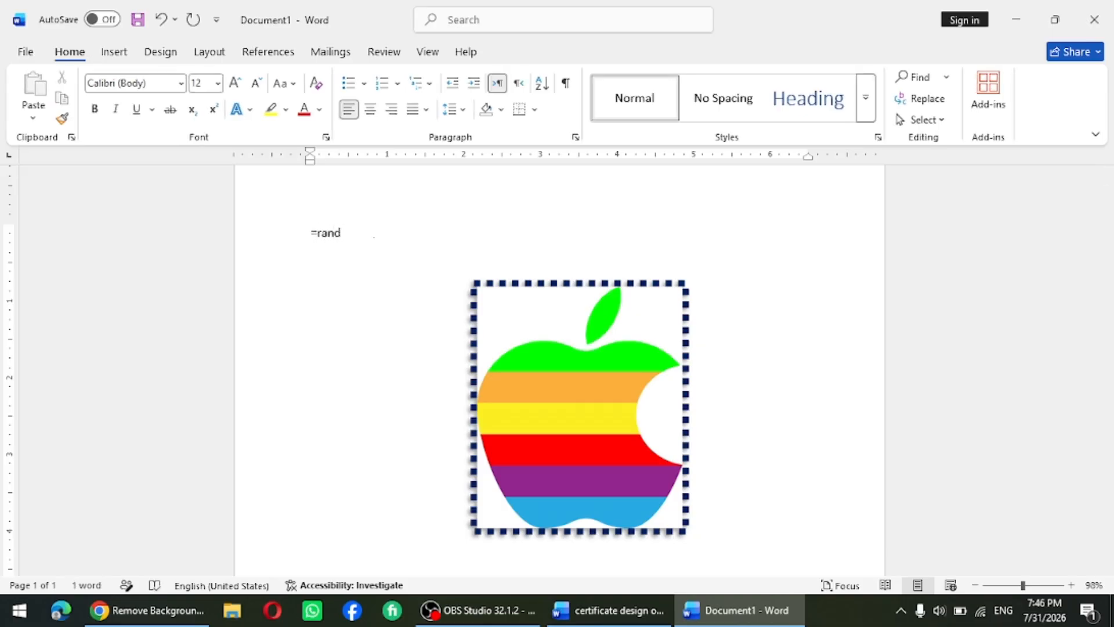
{"action": "type", "text": "()"}
{"action": "key", "text": "Return"}
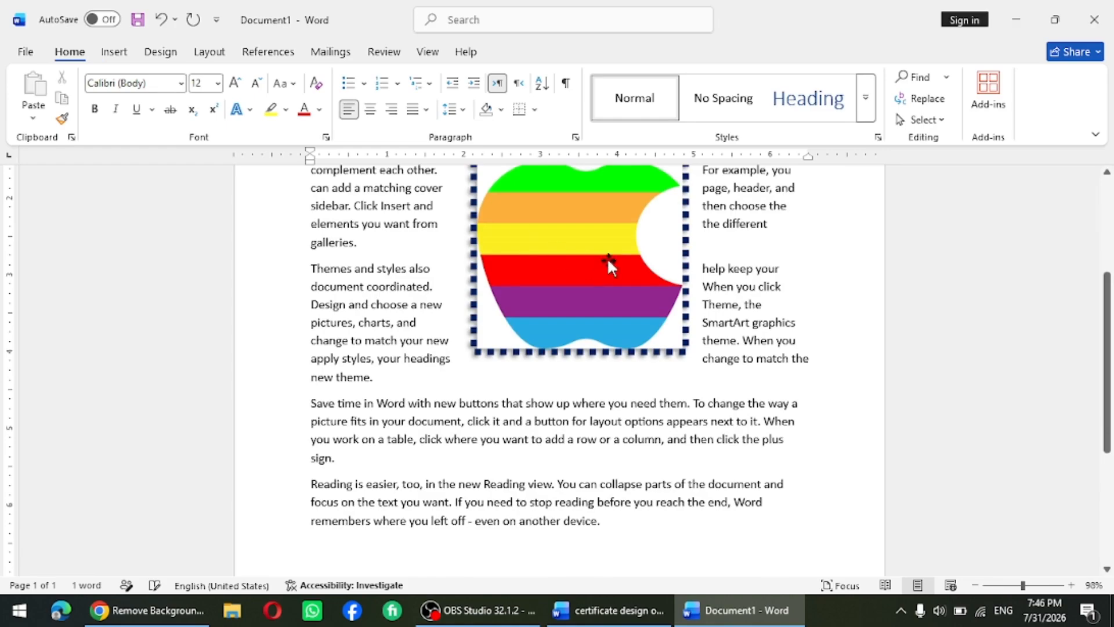
{"action": "scroll", "coordinate": [607, 257], "scroll_direction": "up", "scroll_amount": 4}
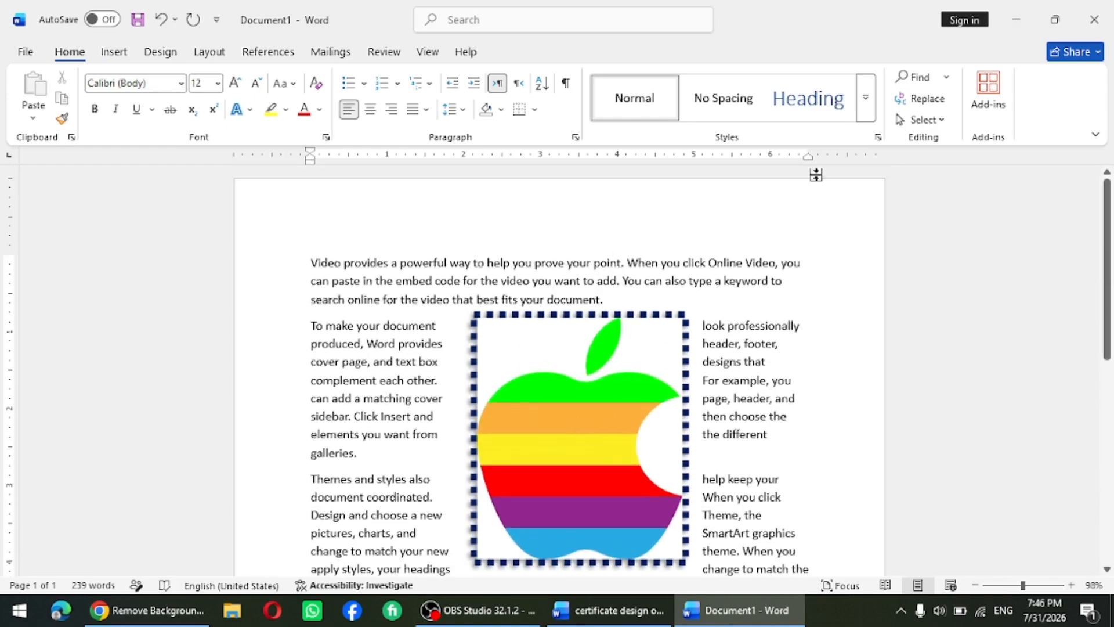
Step: Position the apple logo at the top left of the page with square text wrapping
{"action": "left_click", "coordinate": [595, 391]}
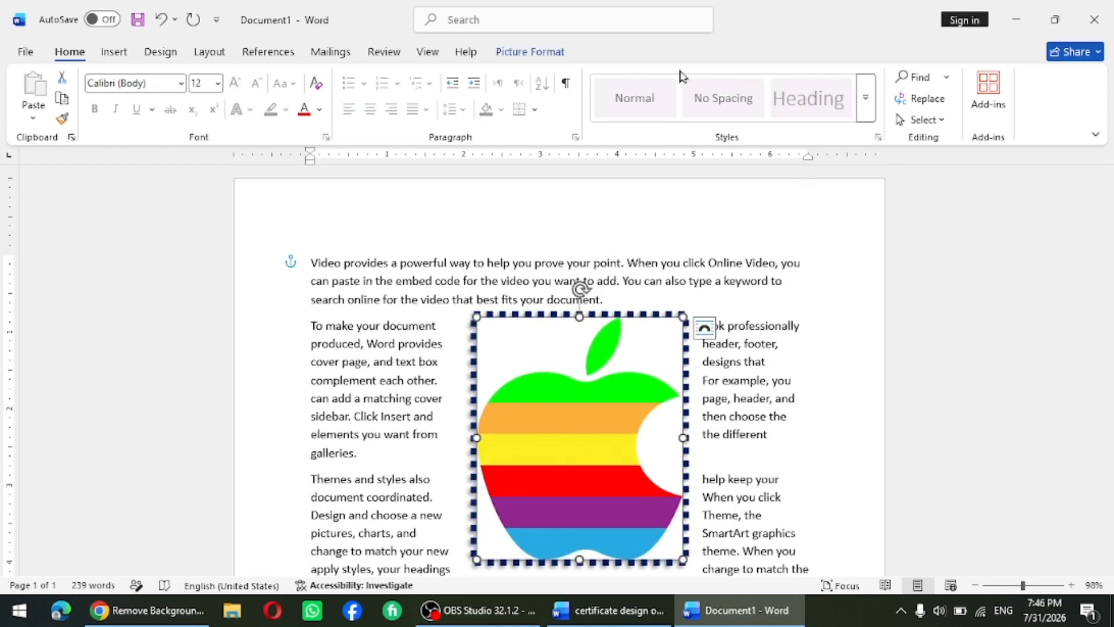
{"action": "left_click", "coordinate": [530, 53]}
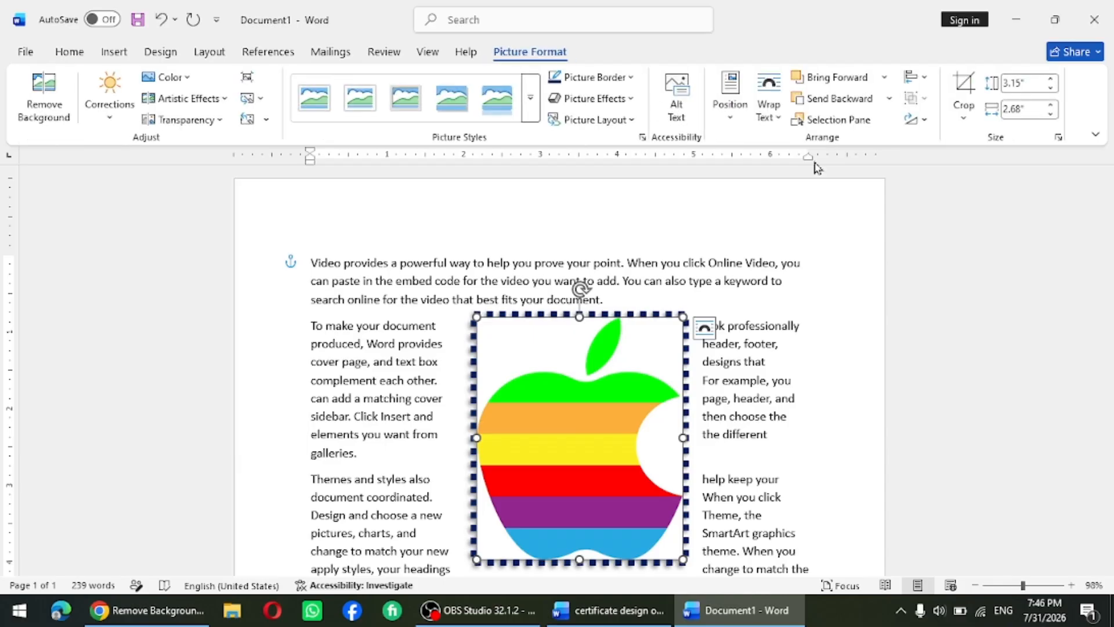
{"action": "left_click", "coordinate": [773, 132]}
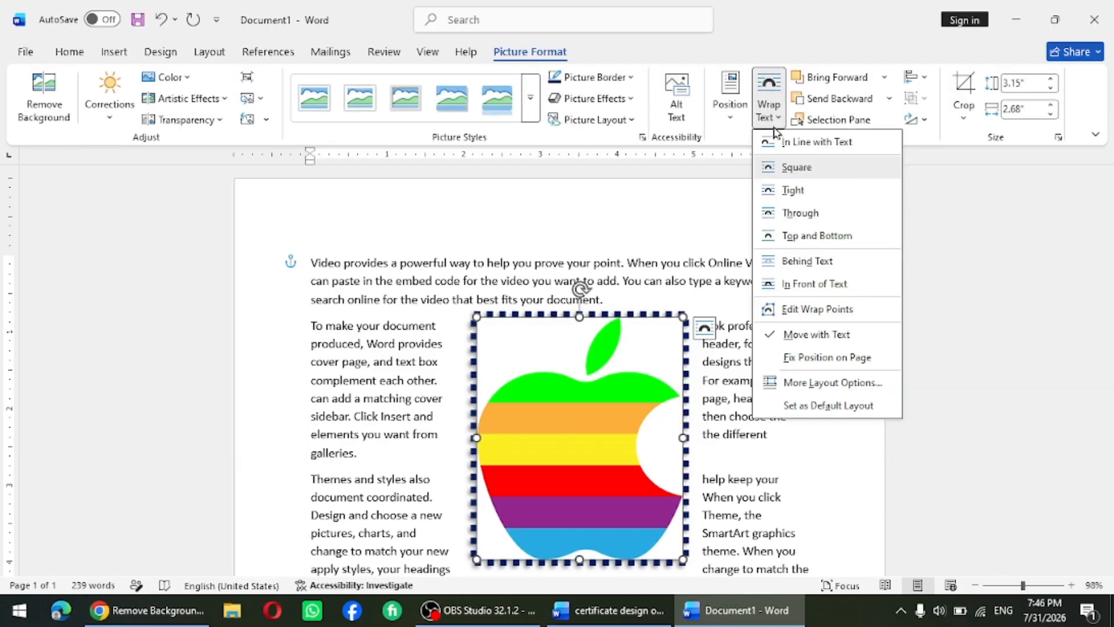
{"action": "left_click", "coordinate": [730, 119]}
{"action": "left_click", "coordinate": [736, 183]}
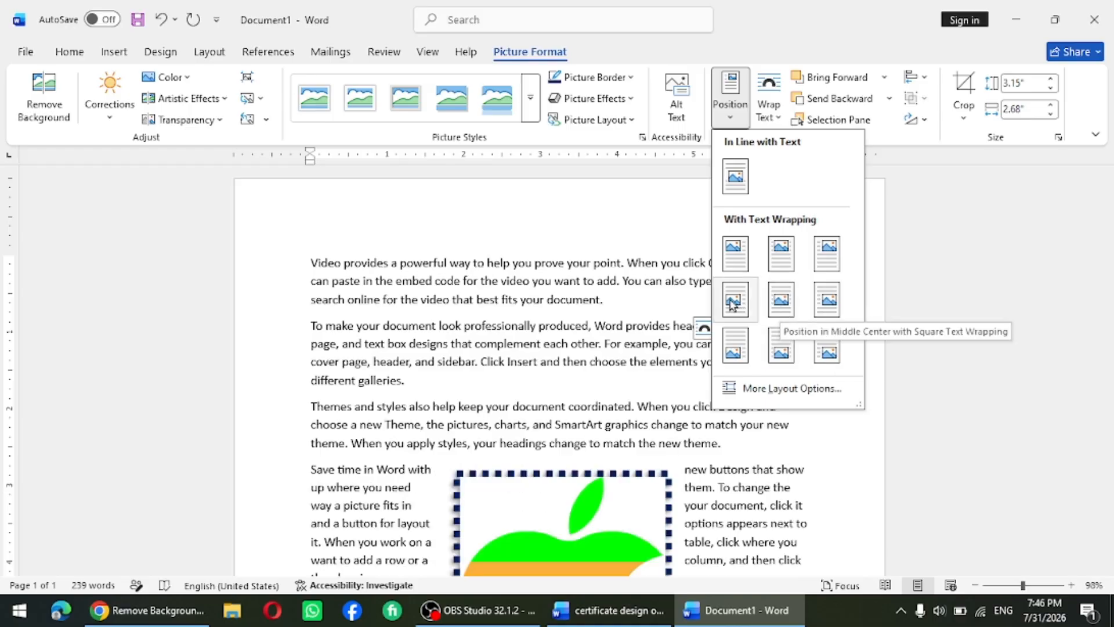
{"action": "left_click", "coordinate": [735, 266]}
Step: Set the apple logo's text wrapping to In Front of Text and move it to the middle of the paragraphs
{"action": "left_click", "coordinate": [770, 104]}
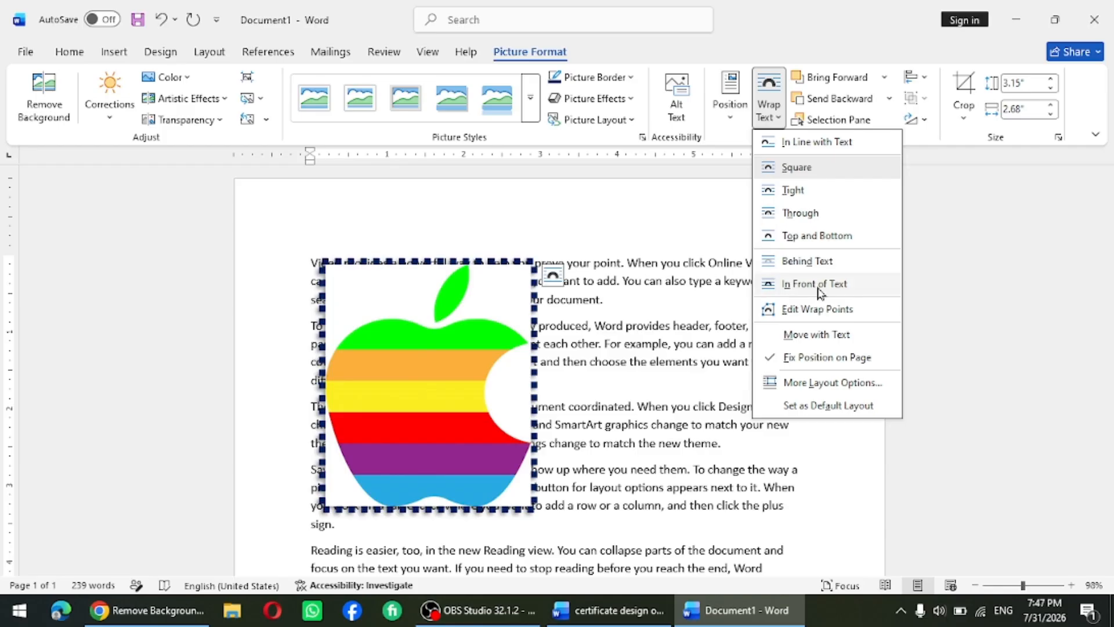
{"action": "left_click", "coordinate": [820, 284]}
{"action": "left_click_drag", "start_coordinate": [435, 406], "coordinate": [562, 461]}
{"action": "scroll", "coordinate": [803, 380], "scroll_direction": "down", "scroll_amount": 2}
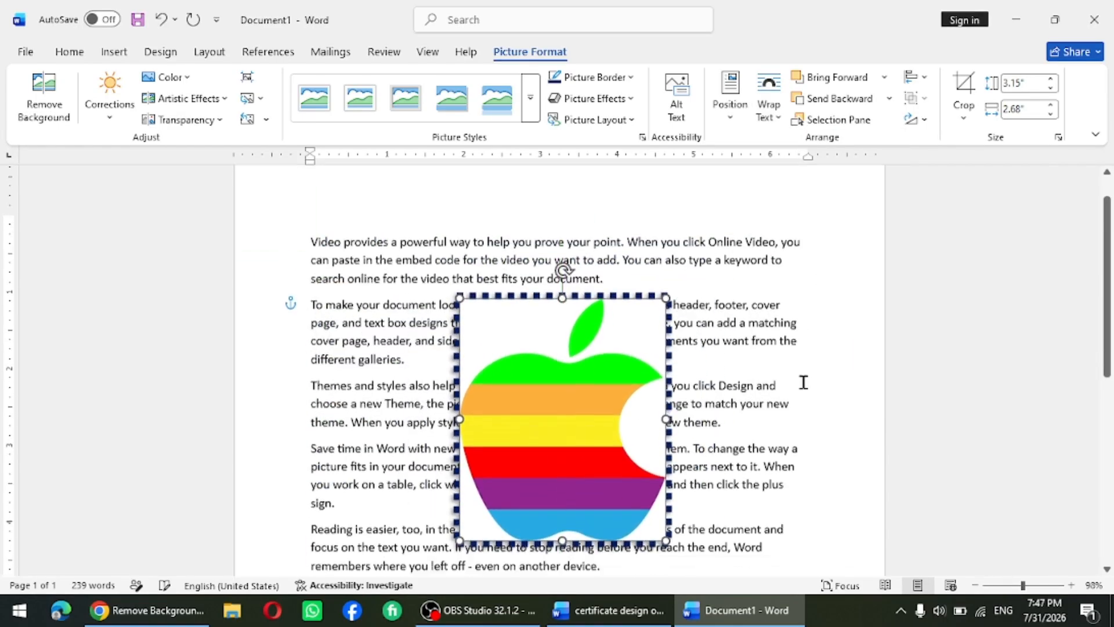
Step: Edit the apple logo's wrap points, pulling the upper-left point and the middle of the top edge inward toward the apple shape
{"action": "left_click", "coordinate": [778, 117]}
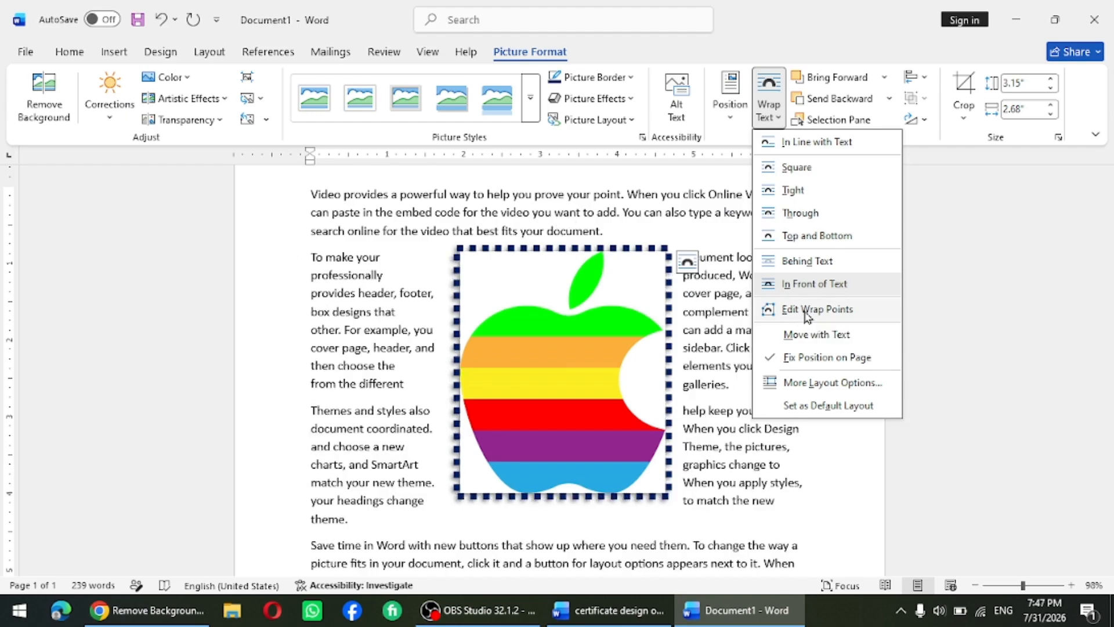
{"action": "left_click", "coordinate": [824, 310]}
{"action": "left_click_drag", "start_coordinate": [445, 246], "coordinate": [467, 346]}
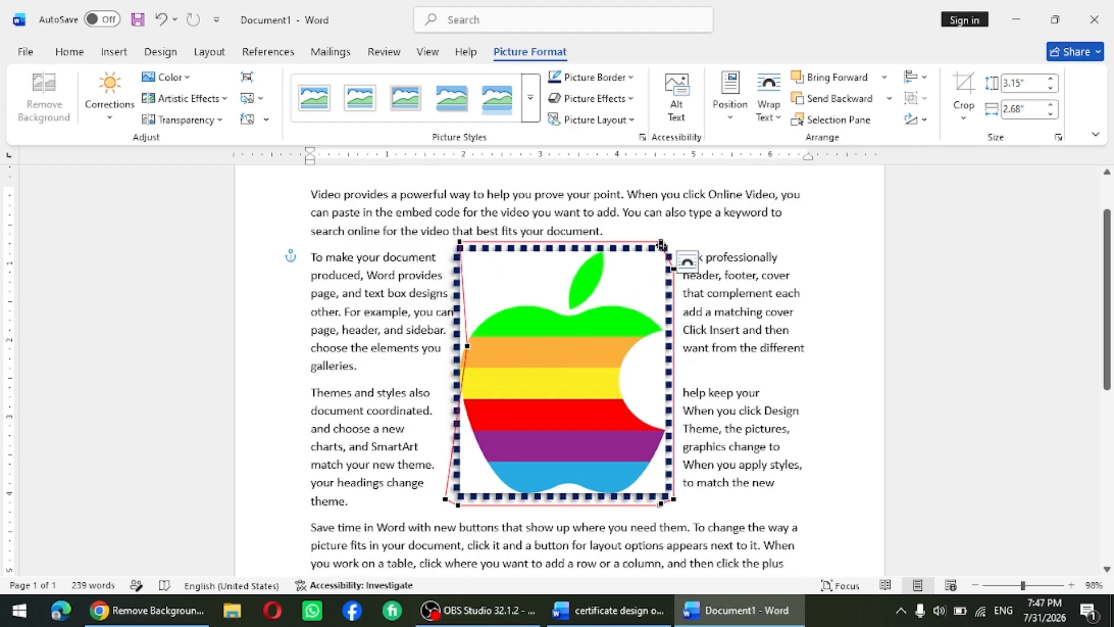
{"action": "left_click_drag", "start_coordinate": [549, 243], "coordinate": [549, 304]}
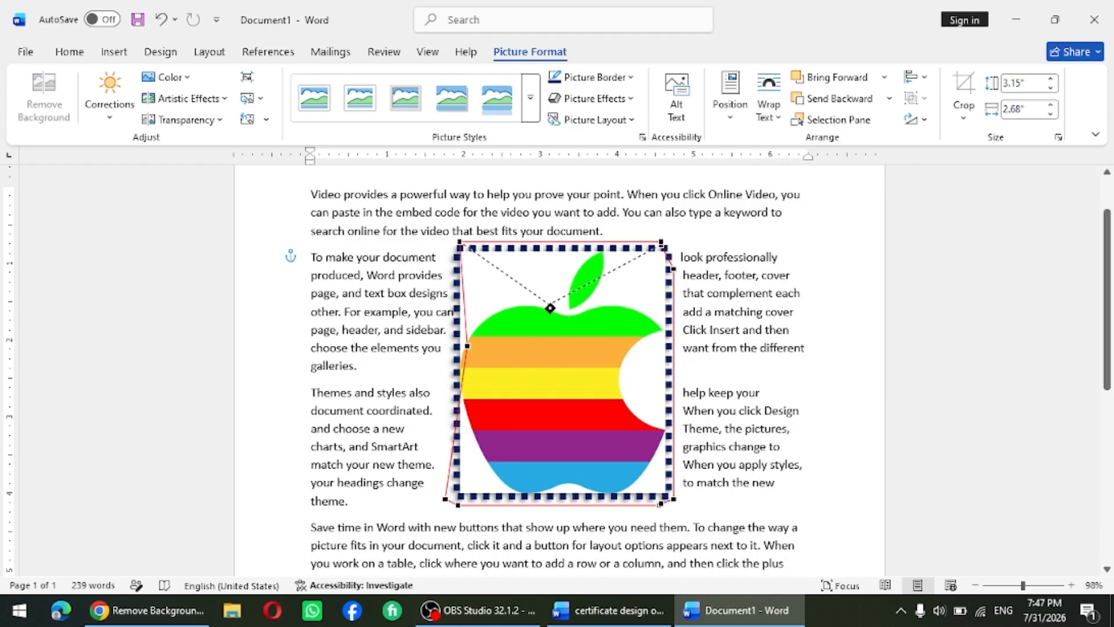
{"action": "left_click", "coordinate": [740, 405]}
Step: Bring the apple logo forward one level in the stacking order
{"action": "left_click", "coordinate": [581, 342]}
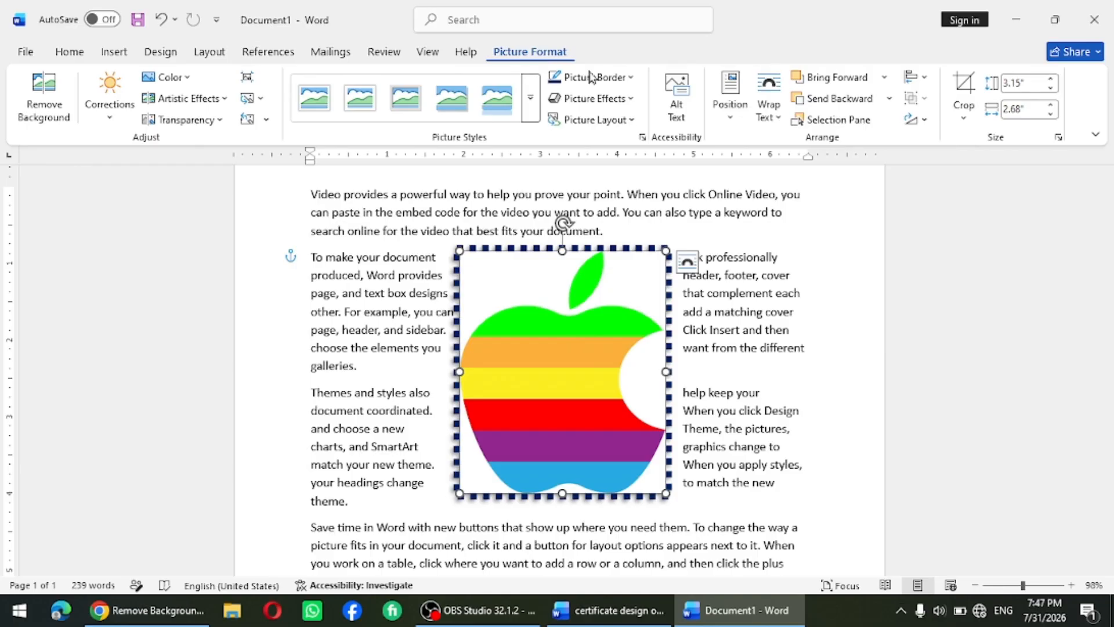
{"action": "left_click", "coordinate": [738, 122]}
{"action": "left_click", "coordinate": [763, 119]}
{"action": "left_click", "coordinate": [778, 119]}
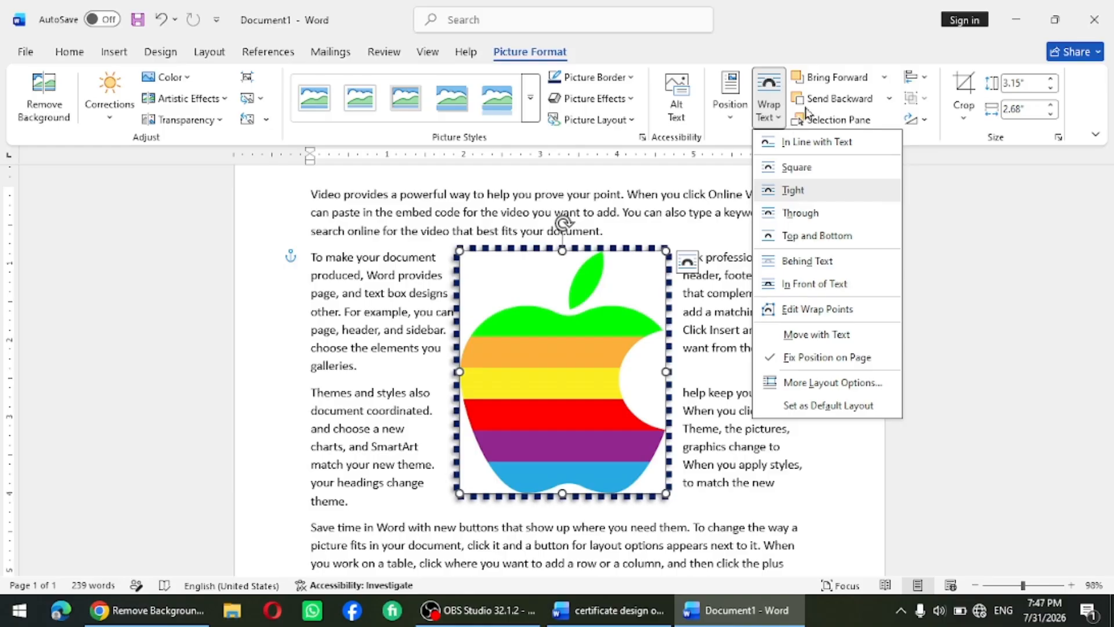
{"action": "left_click", "coordinate": [882, 77]}
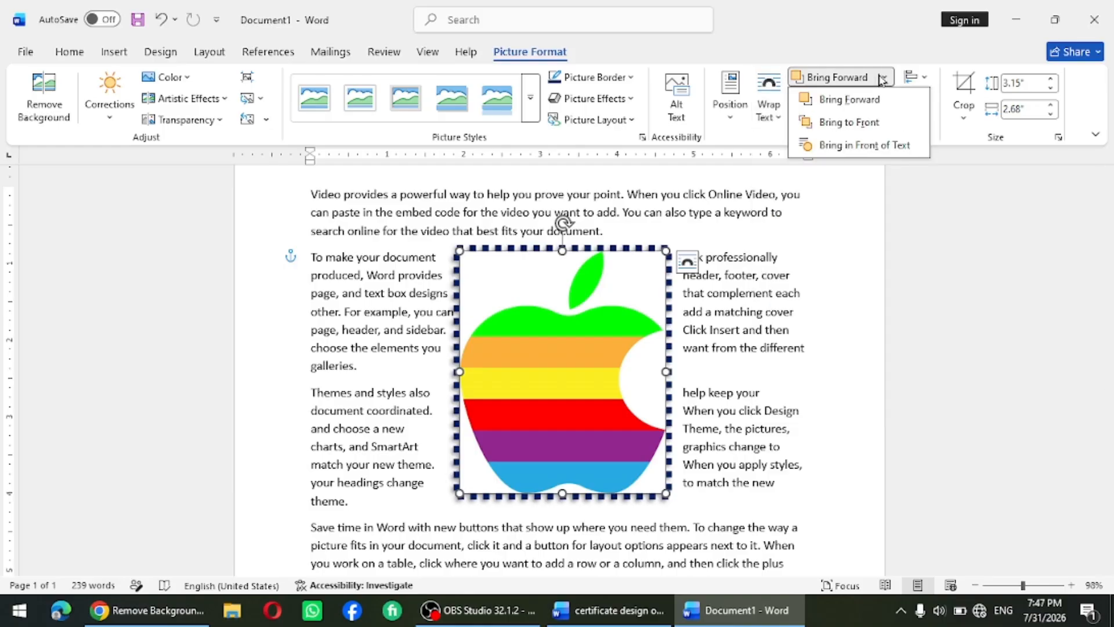
{"action": "left_click", "coordinate": [849, 108]}
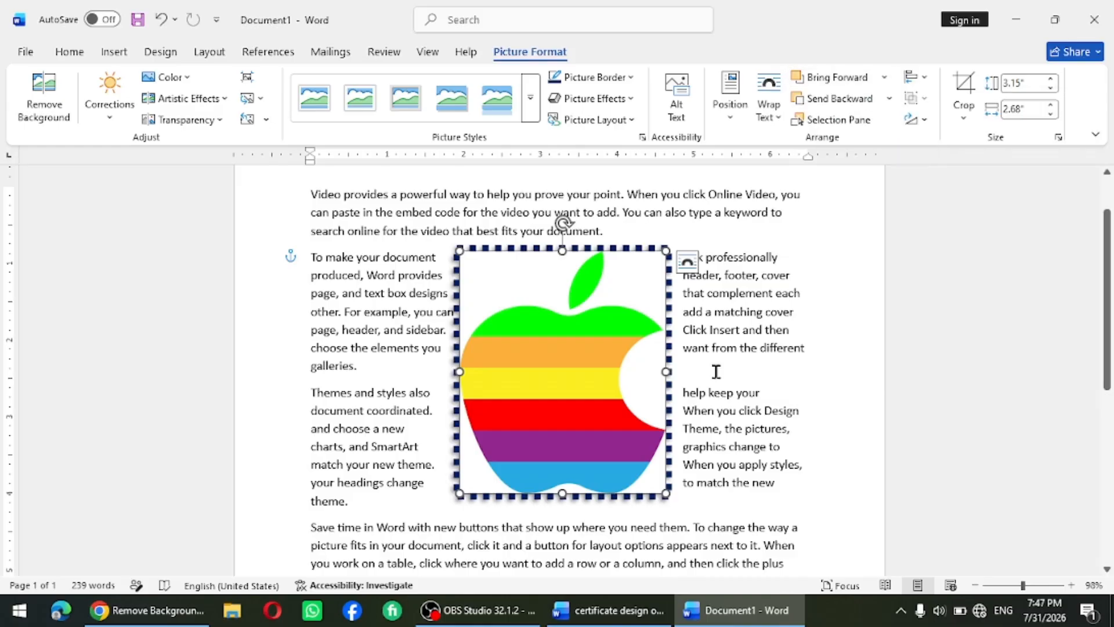
Step: Insert the picture WhatsApp Image 2026-02-01 at 11.27.57 AM from the Pictures folder into the document
{"action": "left_click", "coordinate": [114, 53]}
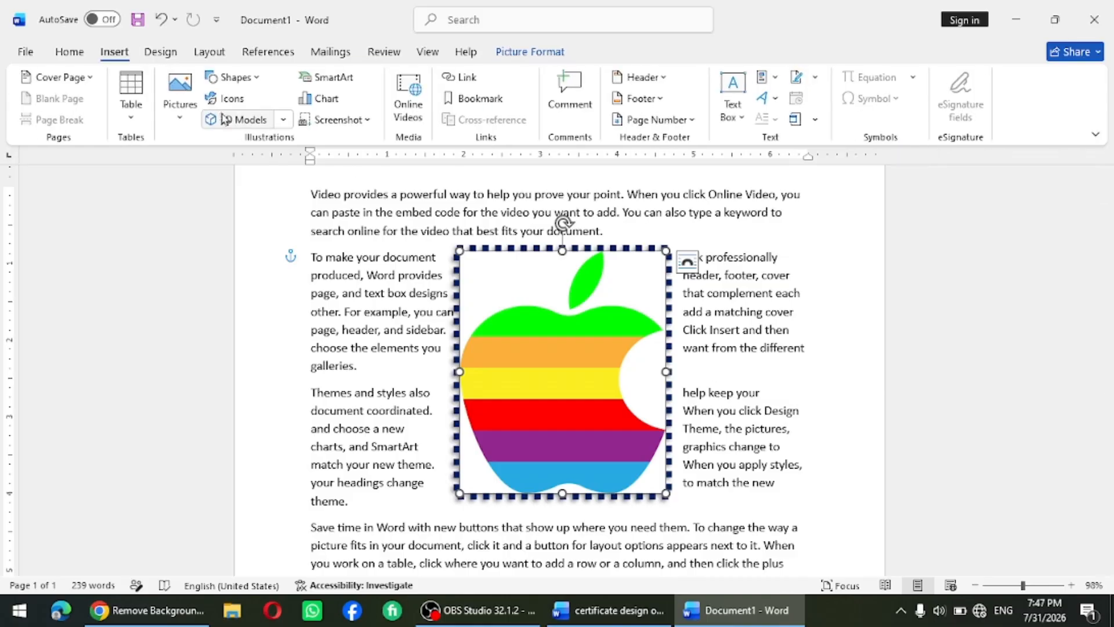
{"action": "left_click", "coordinate": [185, 117]}
{"action": "left_click", "coordinate": [230, 167]}
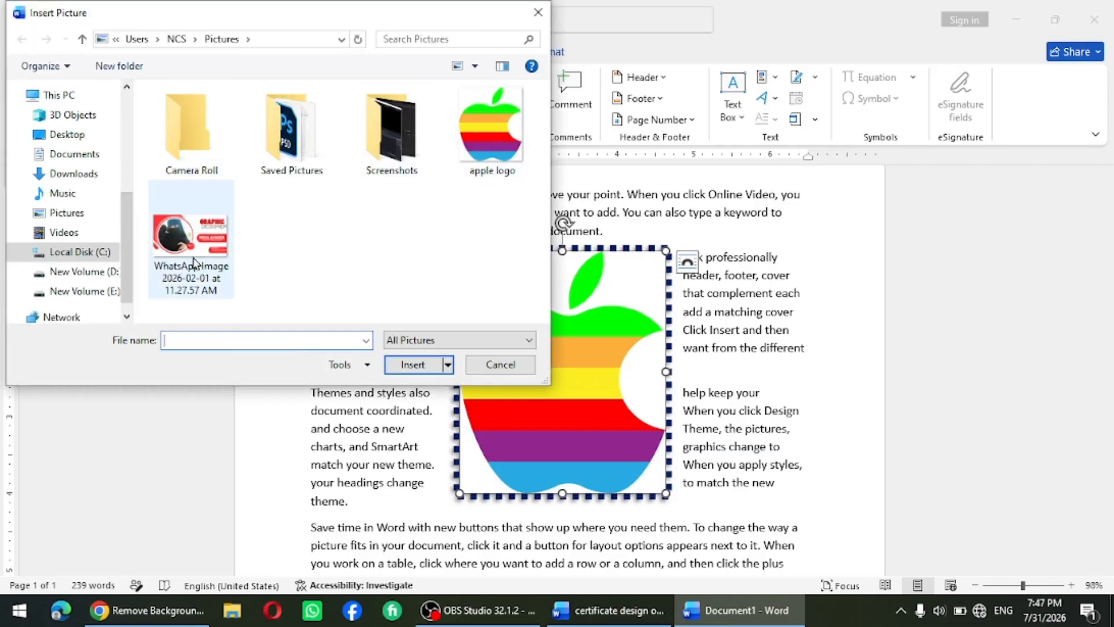
{"action": "left_click", "coordinate": [194, 263]}
{"action": "left_click", "coordinate": [413, 366]}
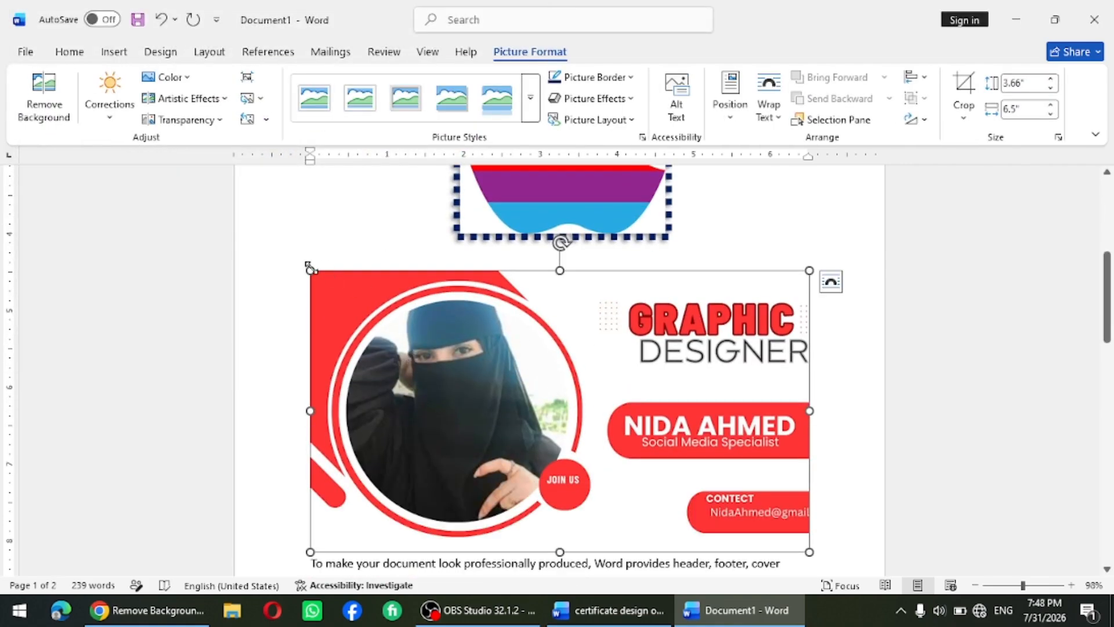
Step: Set the graphic designer banner to wrap with text and shrink it to about 2.05" high by 3.64" wide
{"action": "left_click", "coordinate": [769, 104]}
{"action": "left_click", "coordinate": [802, 173]}
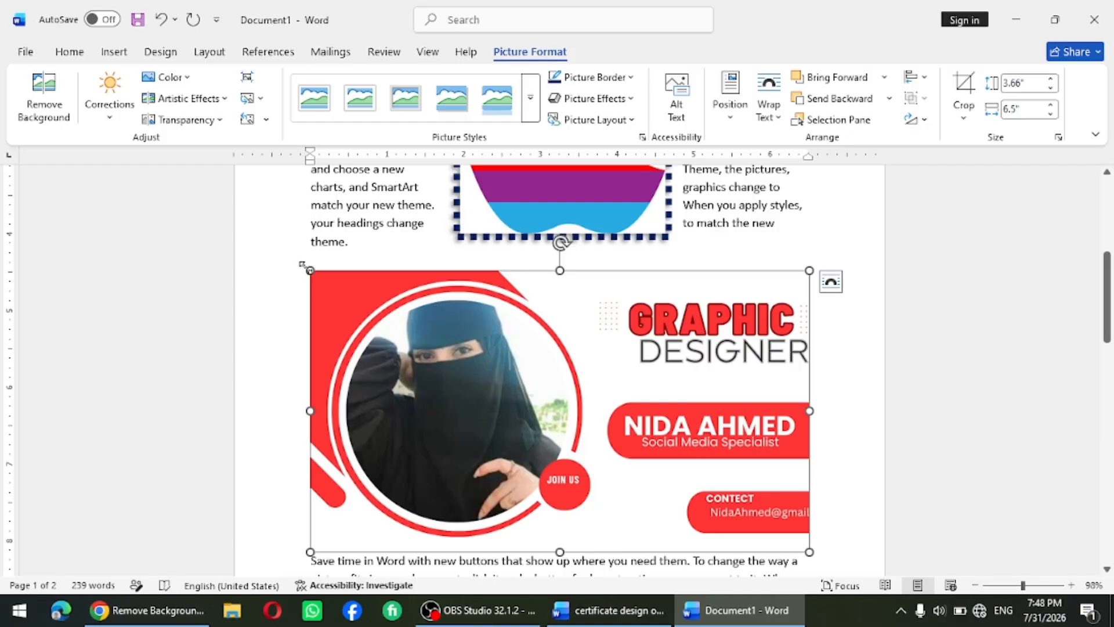
{"action": "left_click_drag", "start_coordinate": [303, 264], "coordinate": [529, 394]}
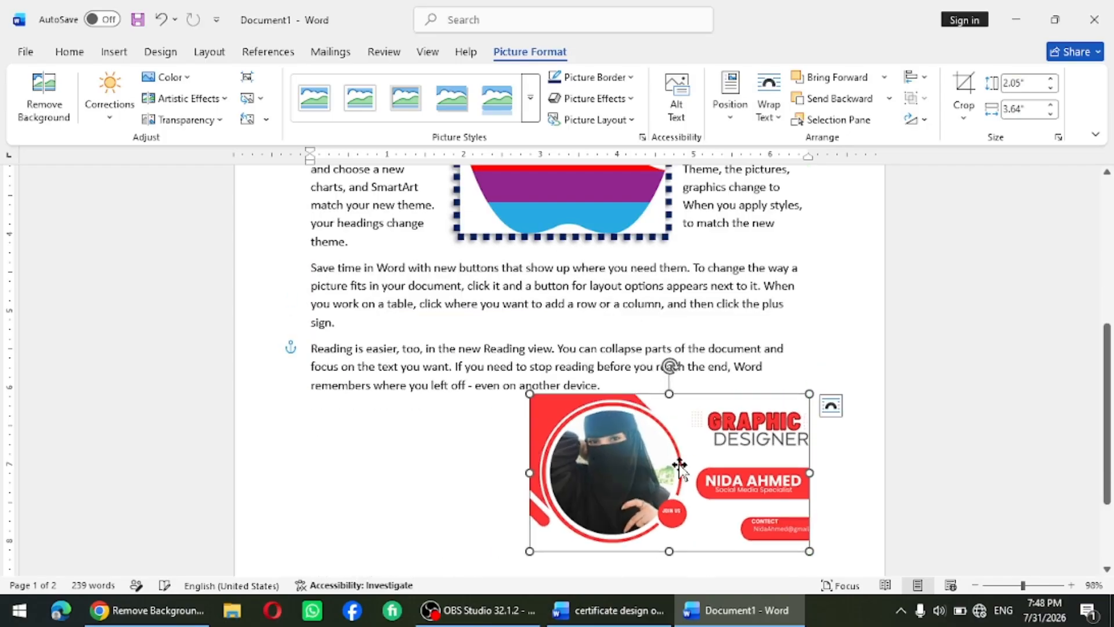
Step: Move the graphic designer banner up so that it overlaps the lower-right part of the apple logo
{"action": "scroll", "coordinate": [680, 464], "scroll_direction": "up", "scroll_amount": 2}
{"action": "left_click_drag", "start_coordinate": [681, 520], "coordinate": [667, 268]}
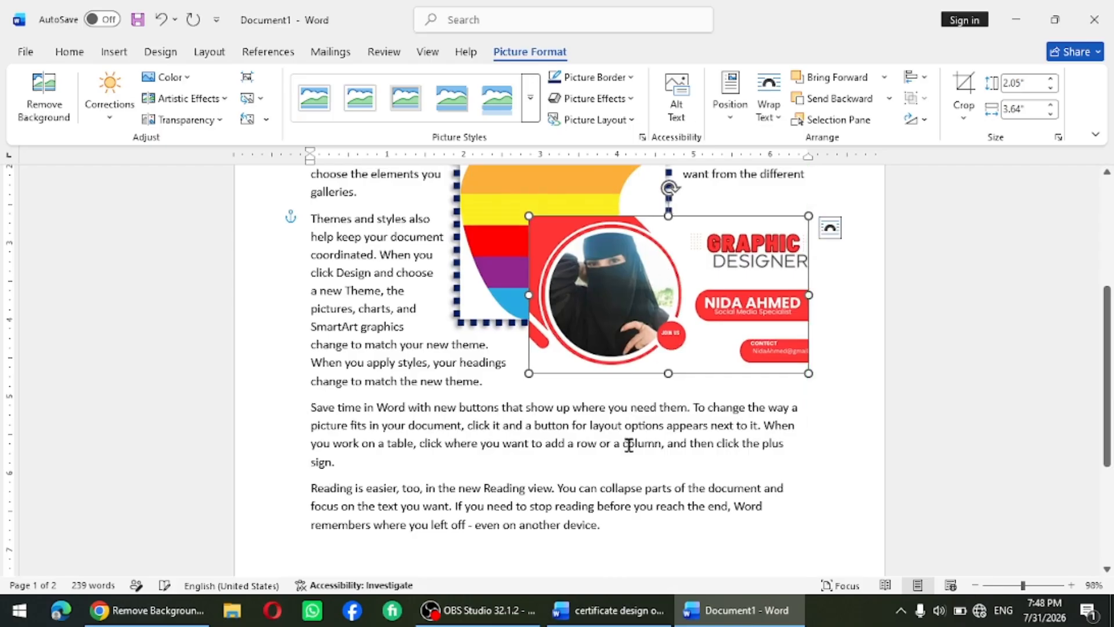
{"action": "scroll", "coordinate": [629, 444], "scroll_direction": "up", "scroll_amount": 3}
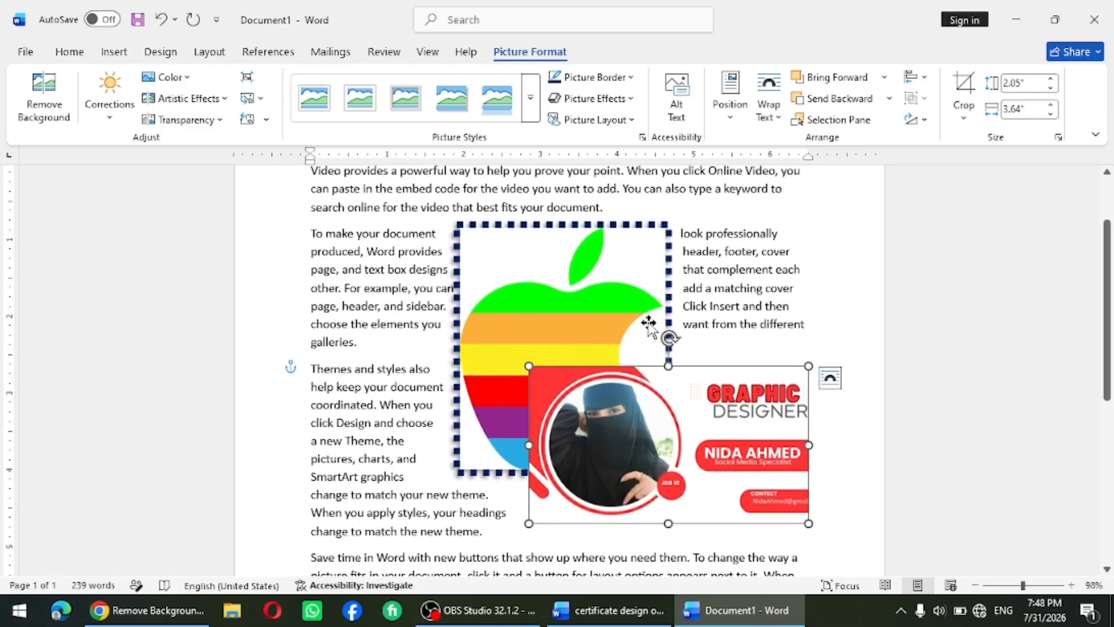
Step: Apply Bring Forward and Bring to Front to the graphic designer banner, and deselect it
{"action": "left_click", "coordinate": [885, 77]}
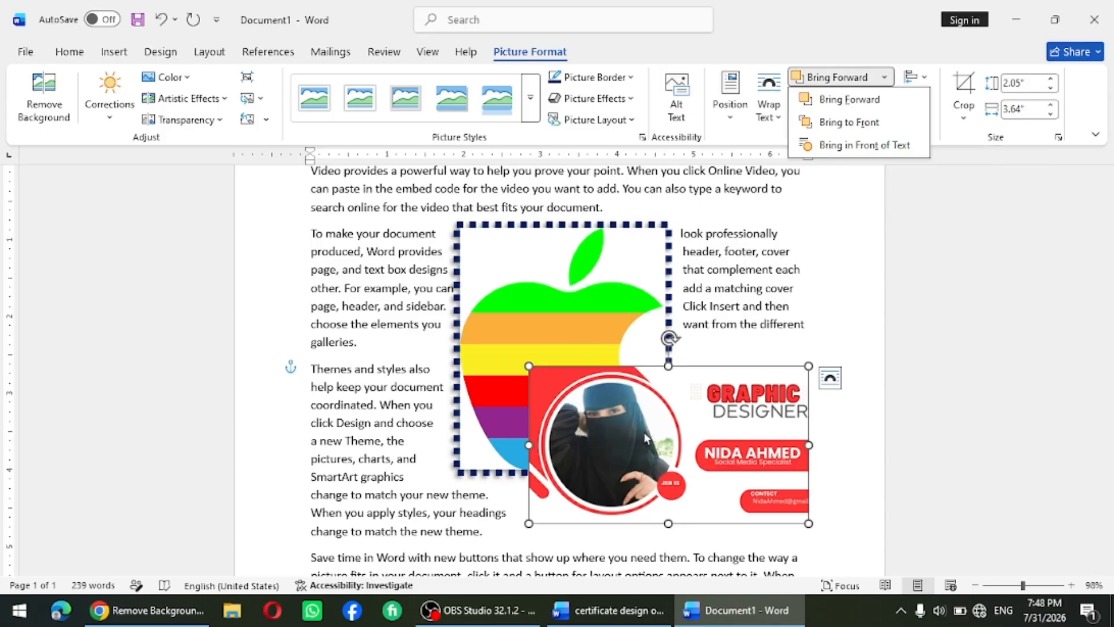
{"action": "left_click", "coordinate": [607, 272]}
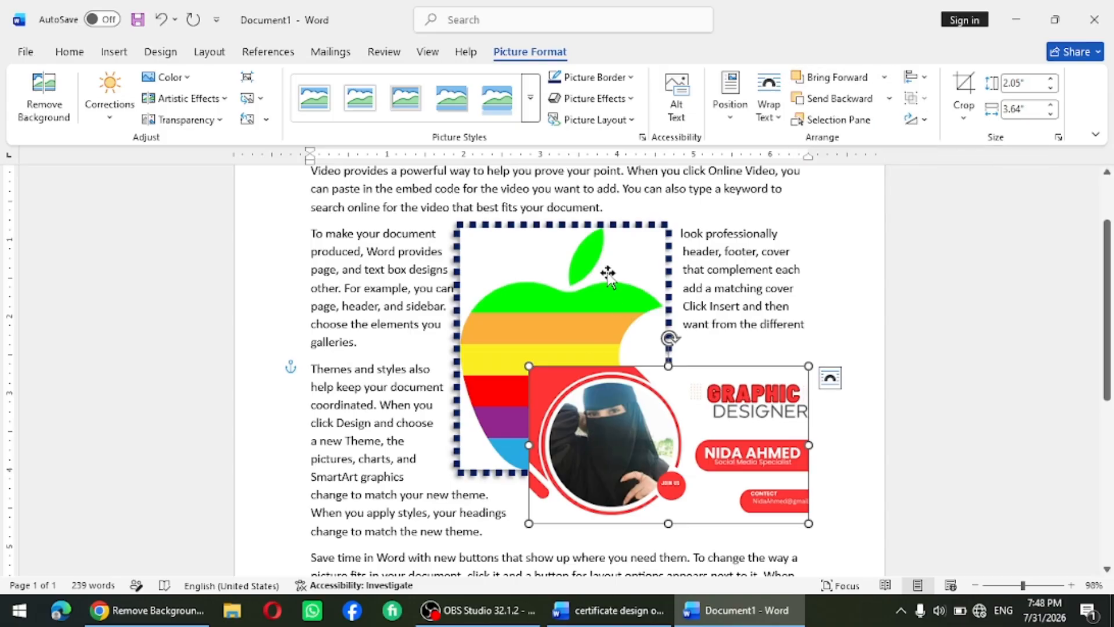
{"action": "left_click", "coordinate": [884, 78]}
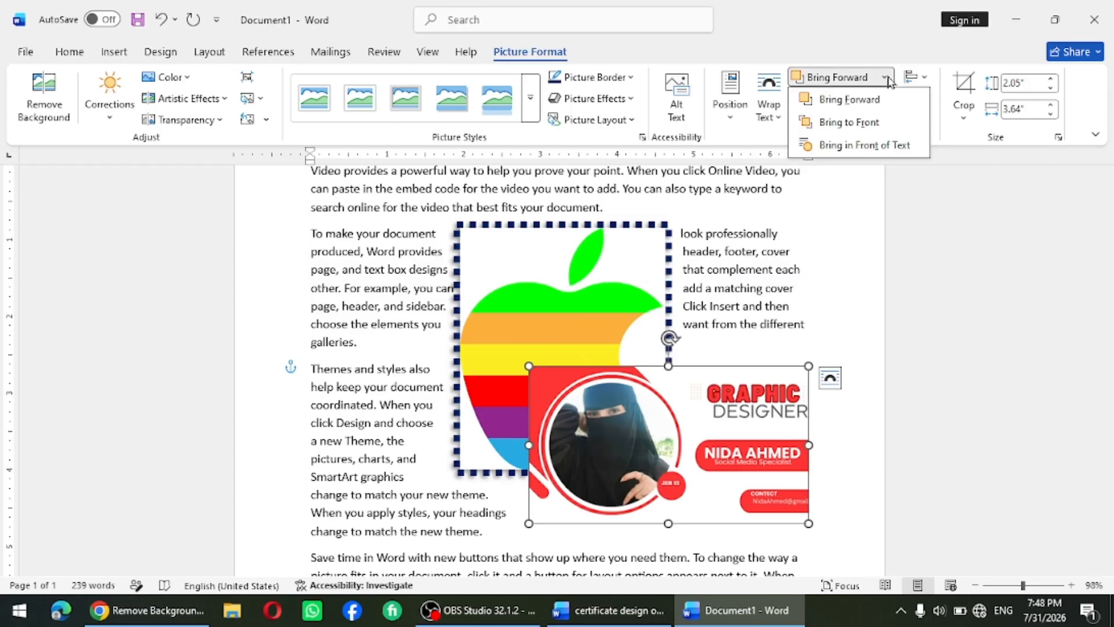
{"action": "left_click", "coordinate": [871, 103]}
{"action": "left_click", "coordinate": [885, 79]}
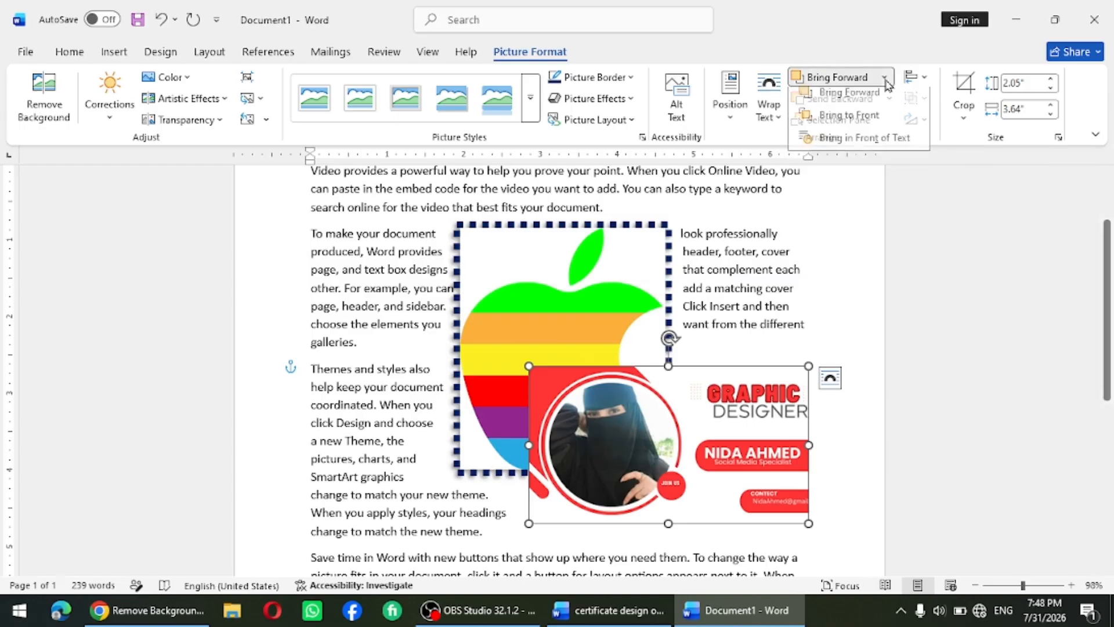
{"action": "left_click", "coordinate": [876, 122]}
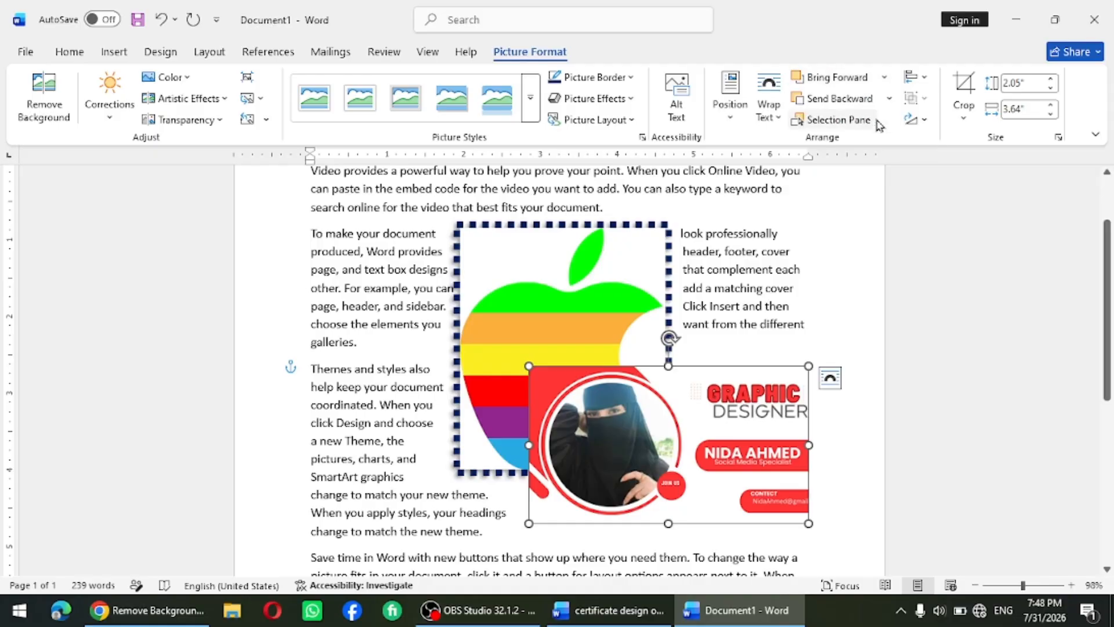
{"action": "left_click", "coordinate": [736, 269]}
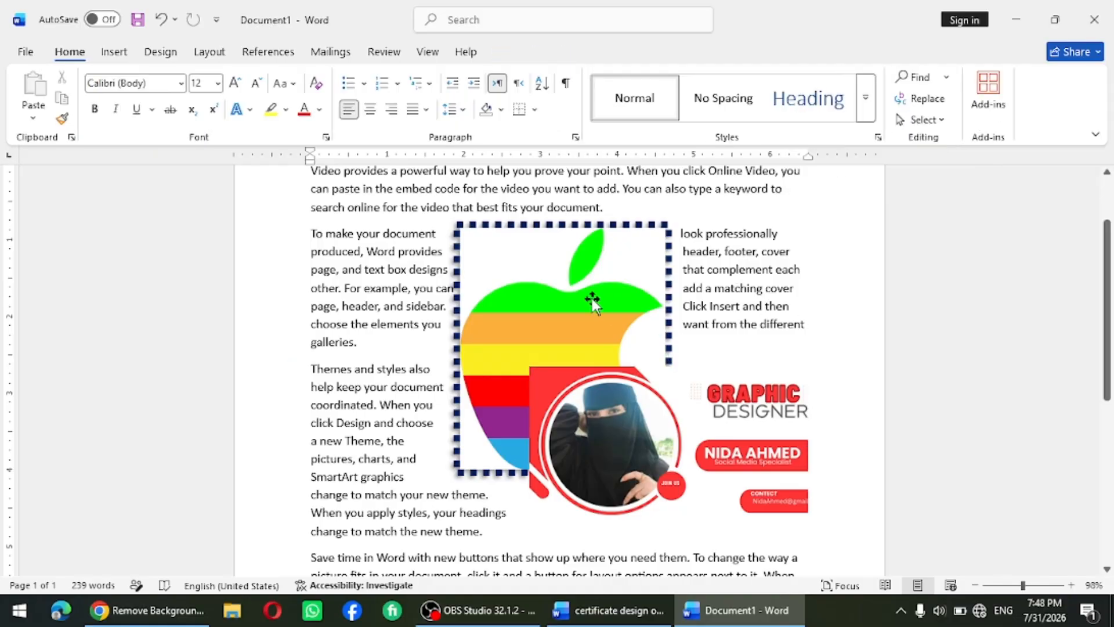
Step: Bring the apple logo forward one level over the banner and apply Bring to Front to it
{"action": "left_click", "coordinate": [593, 302]}
{"action": "double_click", "coordinate": [592, 302]}
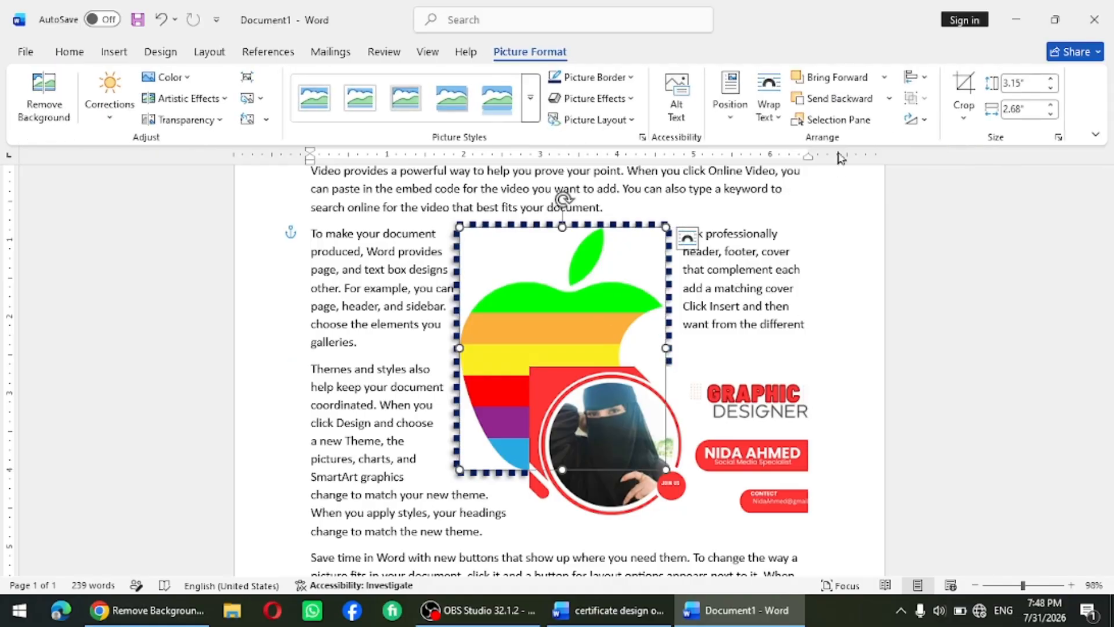
{"action": "left_click", "coordinate": [884, 78]}
{"action": "left_click", "coordinate": [884, 102]}
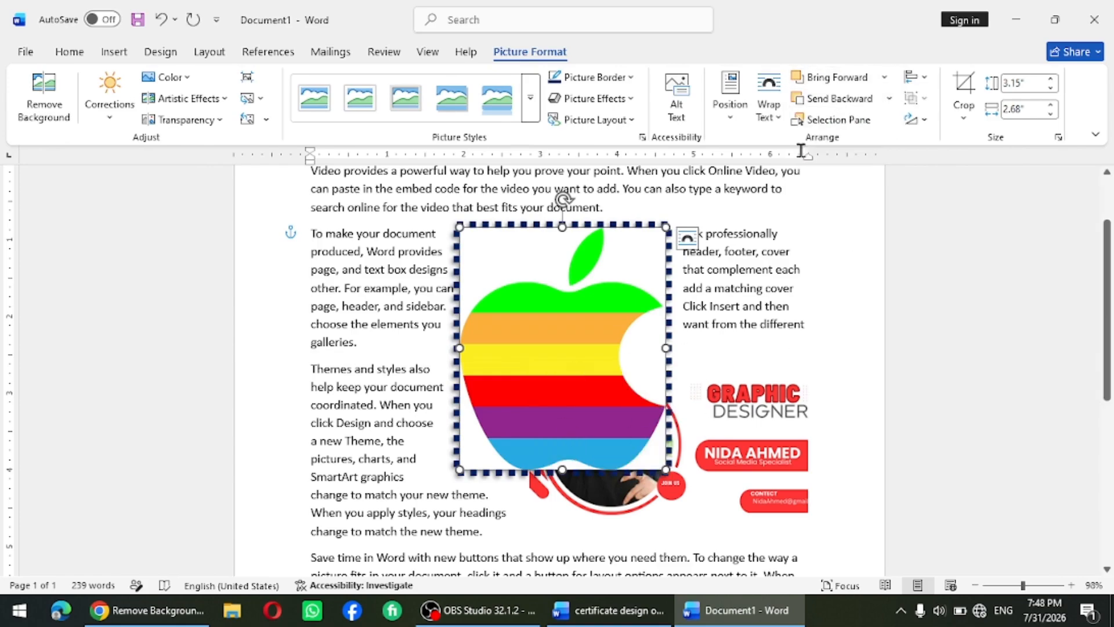
{"action": "left_click", "coordinate": [889, 77]}
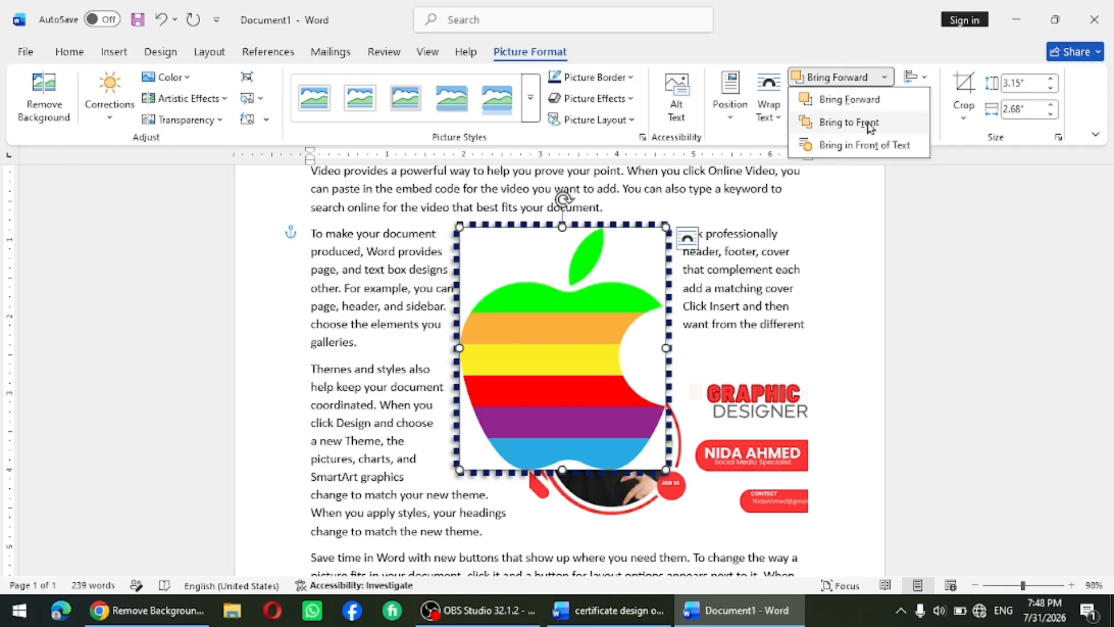
{"action": "left_click", "coordinate": [849, 121]}
Step: Bring the graphic designer banner to the front of the stacking order and send it backward one level
{"action": "left_click", "coordinate": [761, 440]}
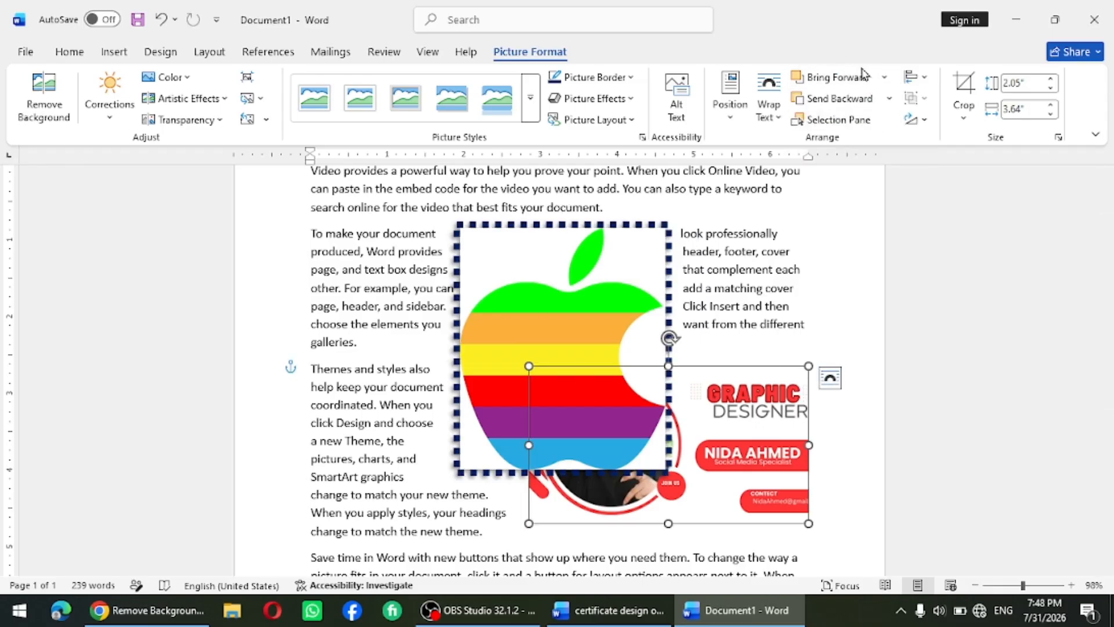
{"action": "left_click", "coordinate": [889, 77]}
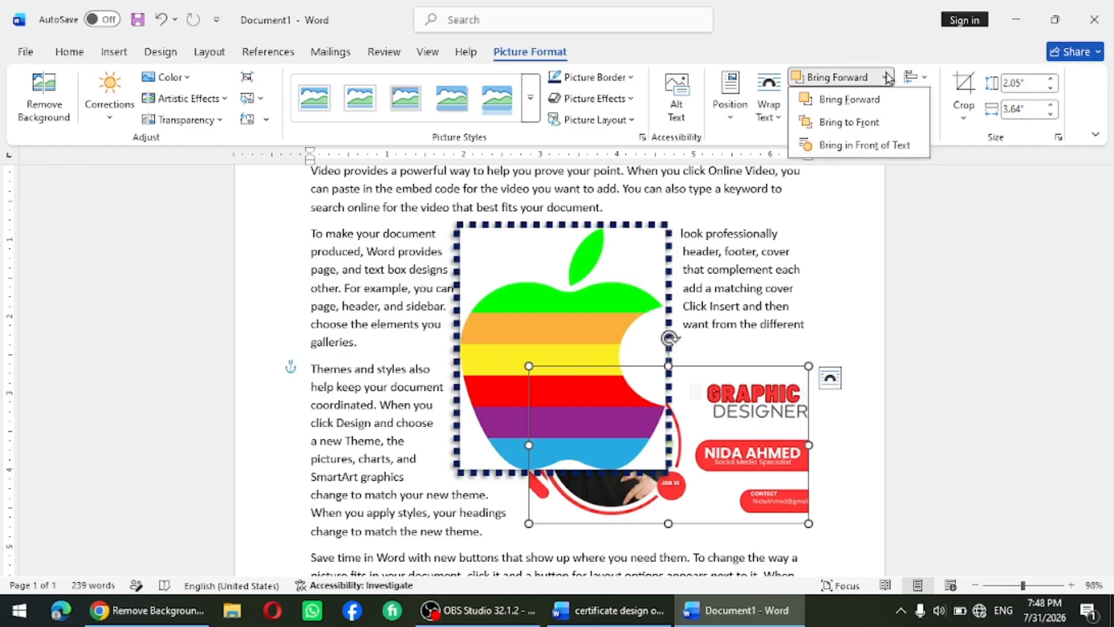
{"action": "left_click", "coordinate": [873, 123]}
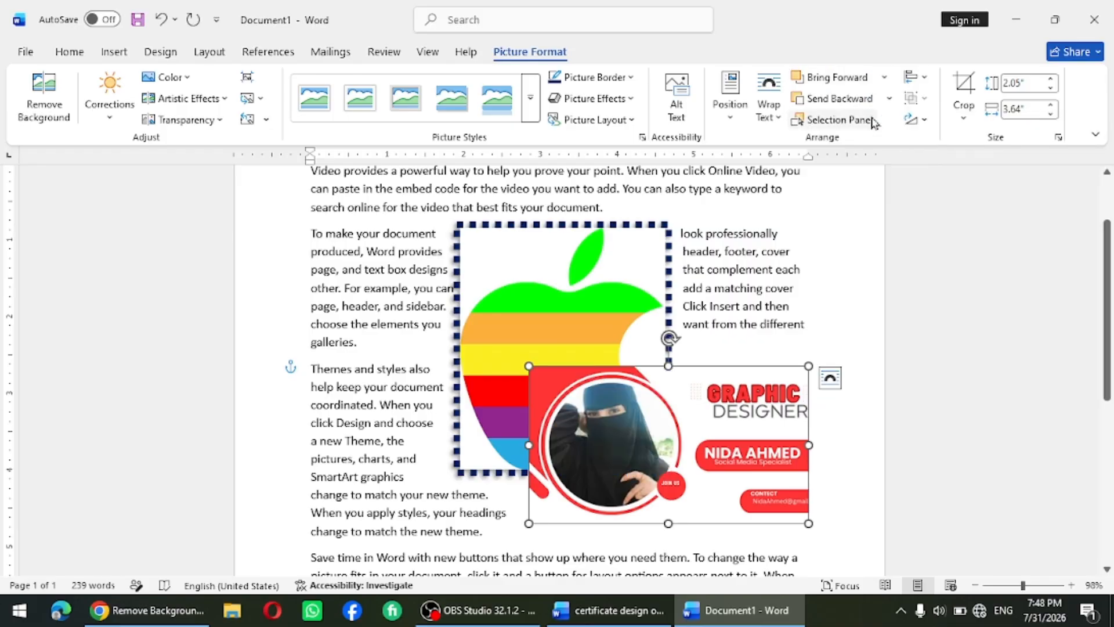
{"action": "left_click", "coordinate": [888, 100]}
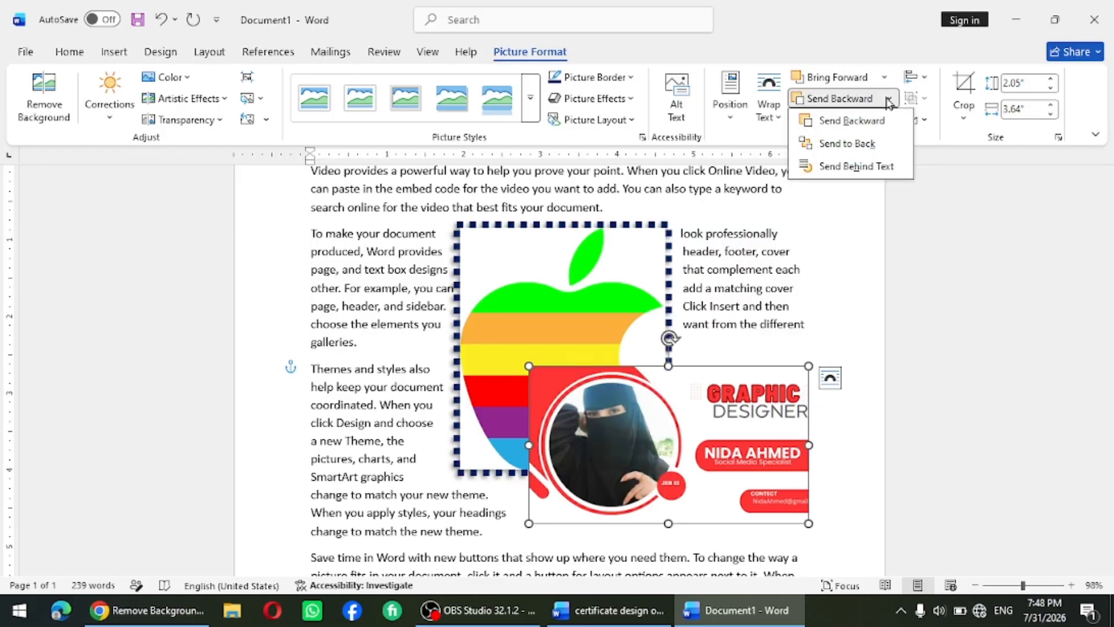
{"action": "left_click", "coordinate": [875, 126]}
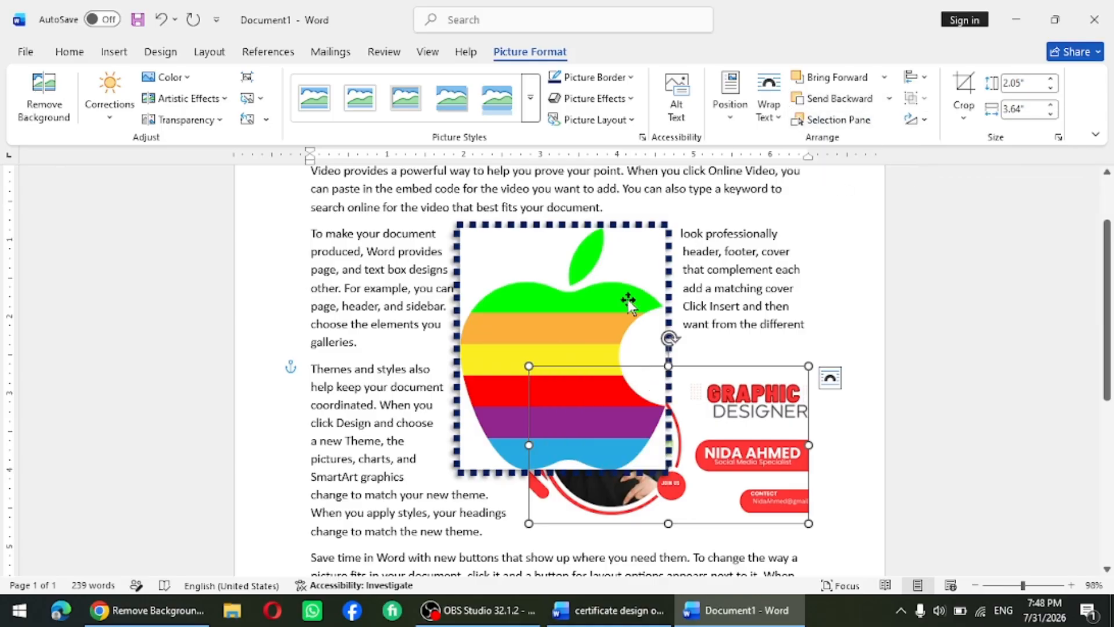
Step: Separate the two pictures by moving the apple logo to the page's left side and the banner up beside it
{"action": "left_click_drag", "start_coordinate": [635, 307], "coordinate": [424, 318]}
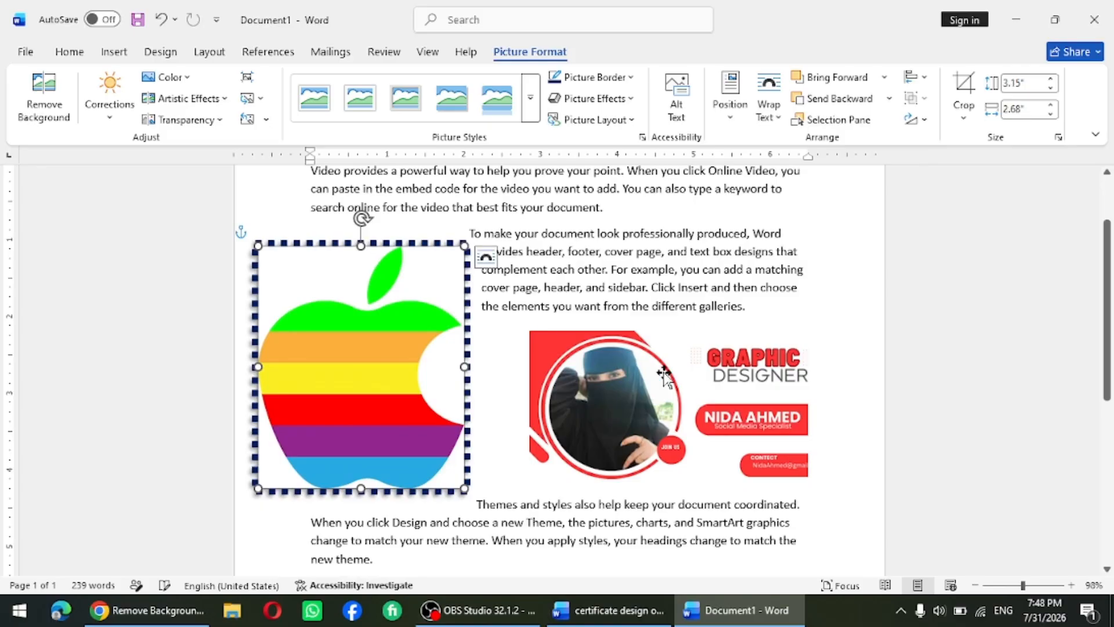
{"action": "left_click_drag", "start_coordinate": [666, 374], "coordinate": [670, 250]}
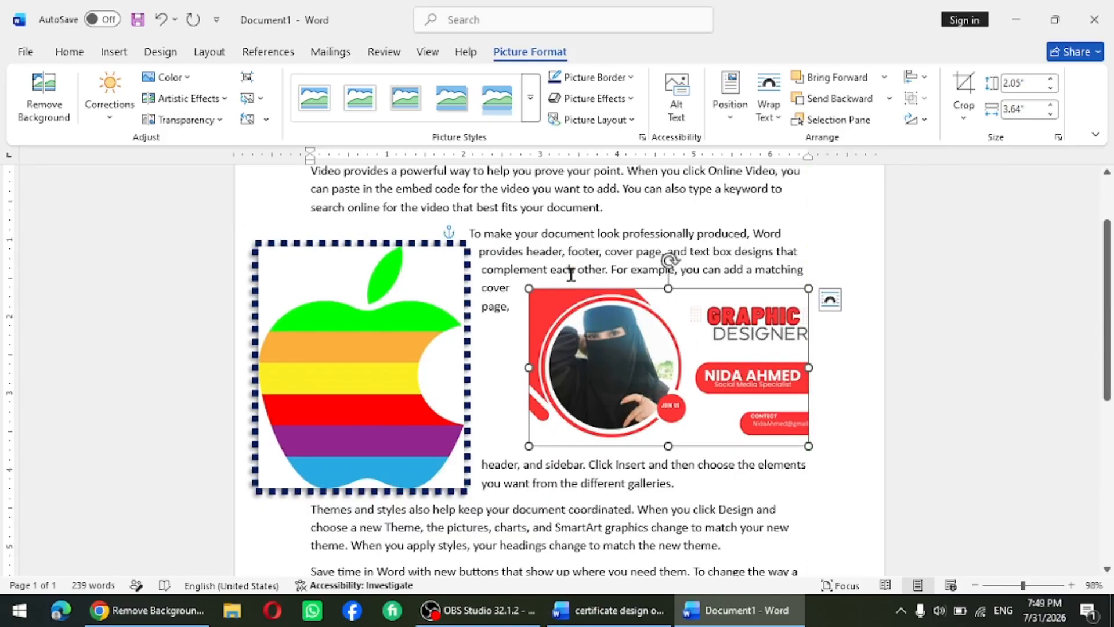
Step: Send the graphic designer banner to the back of the stacking order and try to send it behind the text
{"action": "left_click", "coordinate": [889, 98]}
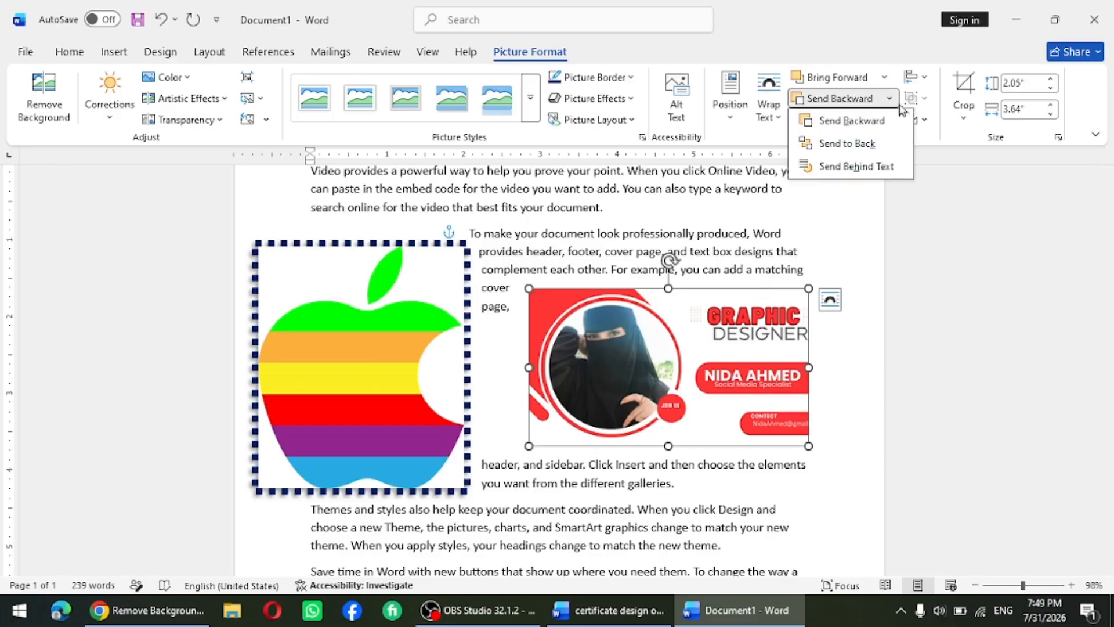
{"action": "left_click", "coordinate": [870, 150]}
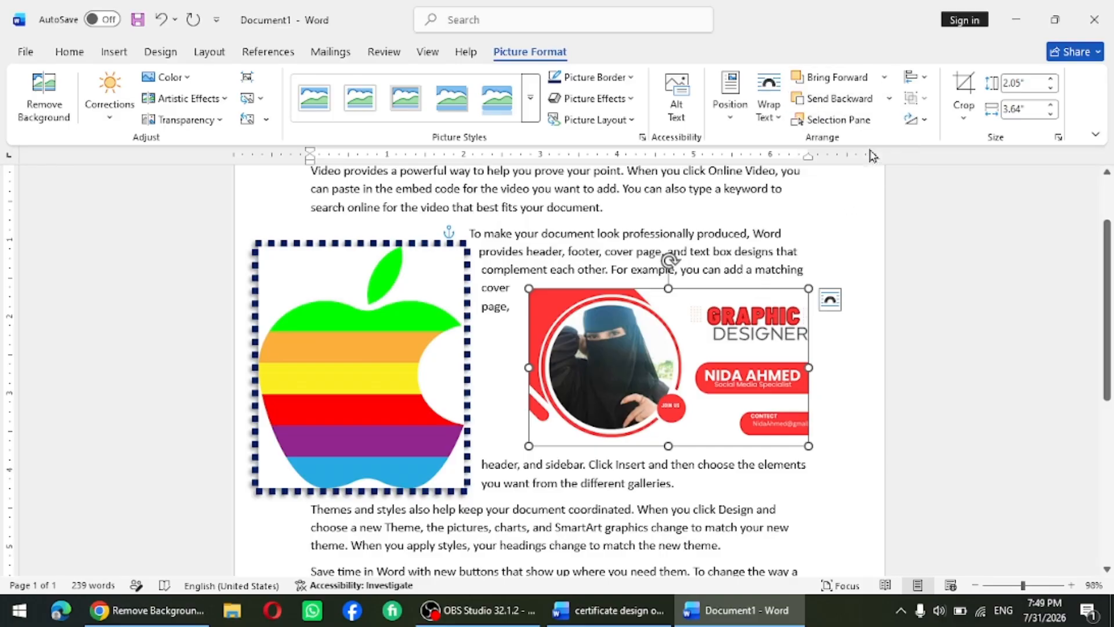
{"action": "left_click", "coordinate": [888, 100]}
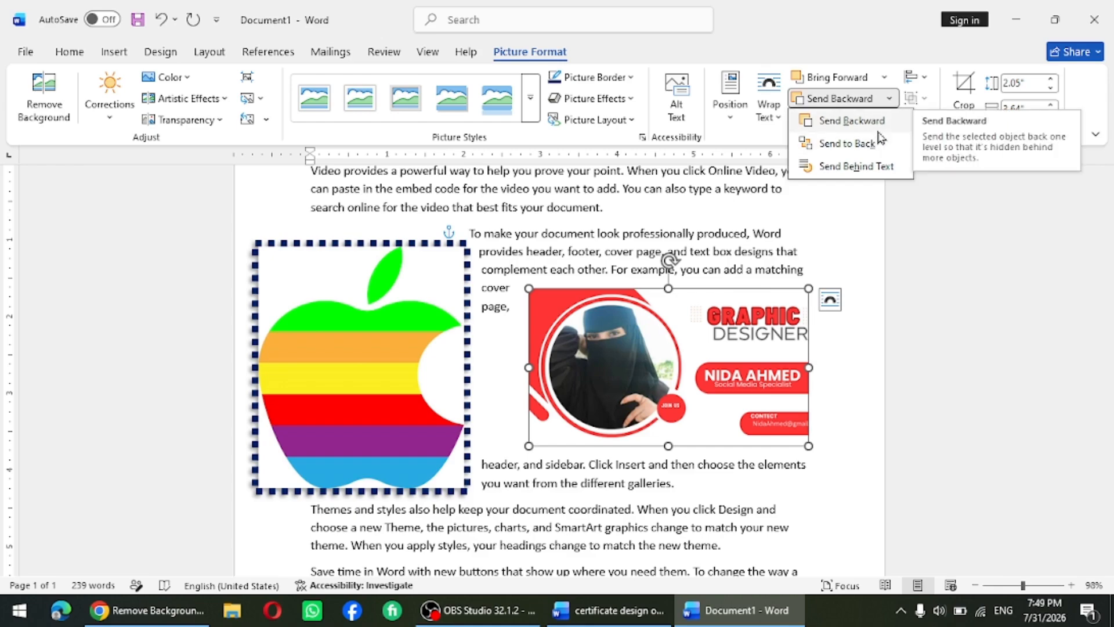
{"action": "left_click", "coordinate": [859, 168]}
Step: Move the graphic designer banner down closer to the apple logo and delete it from the document
{"action": "left_click_drag", "start_coordinate": [670, 363], "coordinate": [634, 398]}
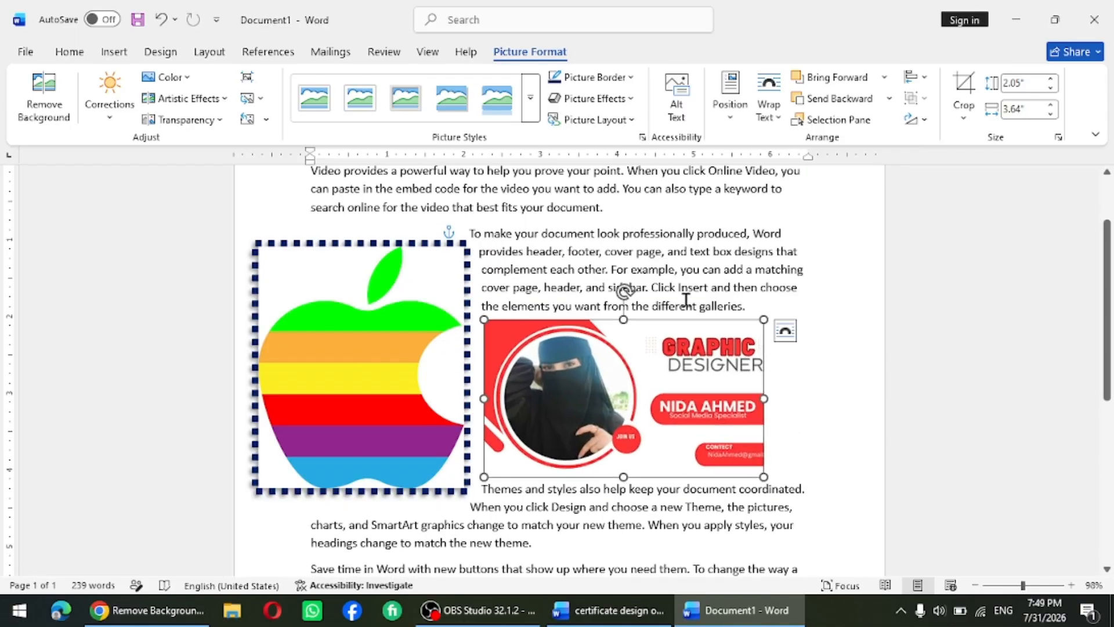
{"action": "key", "text": "Delete"}
Step: Move the apple logo into the middle of the paragraphs and align it first left, finally centered between the margins
{"action": "left_click_drag", "start_coordinate": [286, 378], "coordinate": [525, 401]}
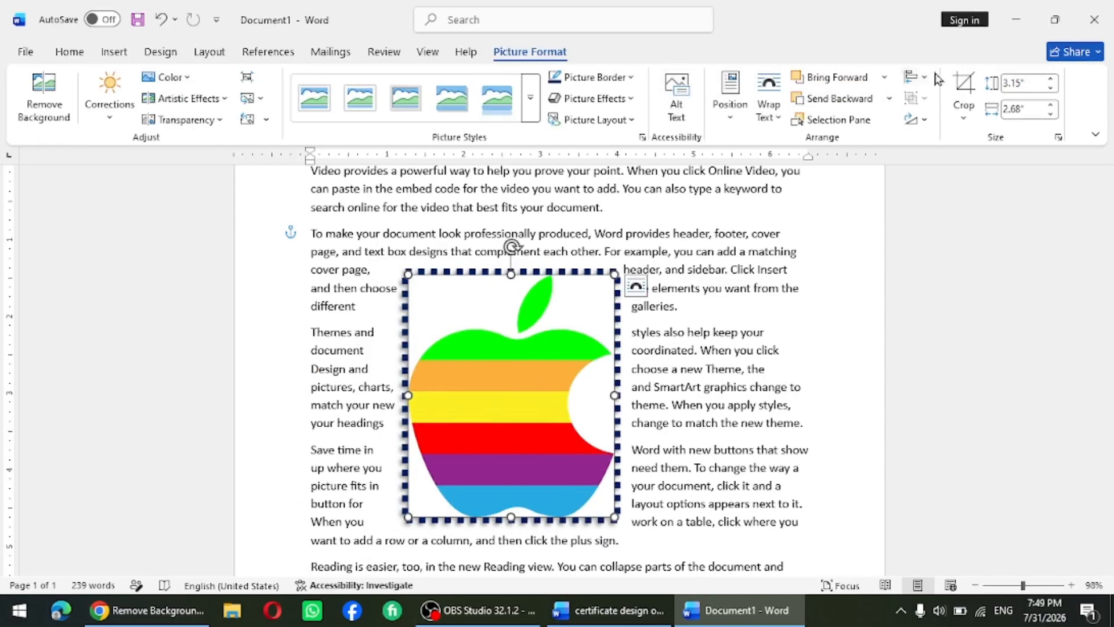
{"action": "left_click", "coordinate": [917, 77]}
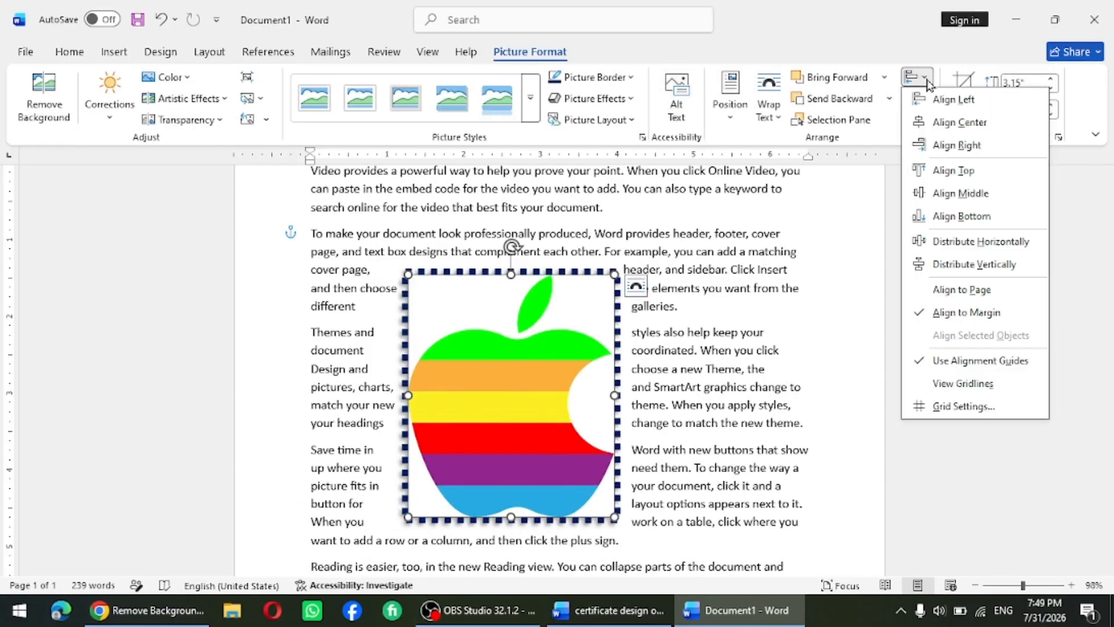
{"action": "left_click", "coordinate": [955, 101]}
{"action": "left_click", "coordinate": [923, 80]}
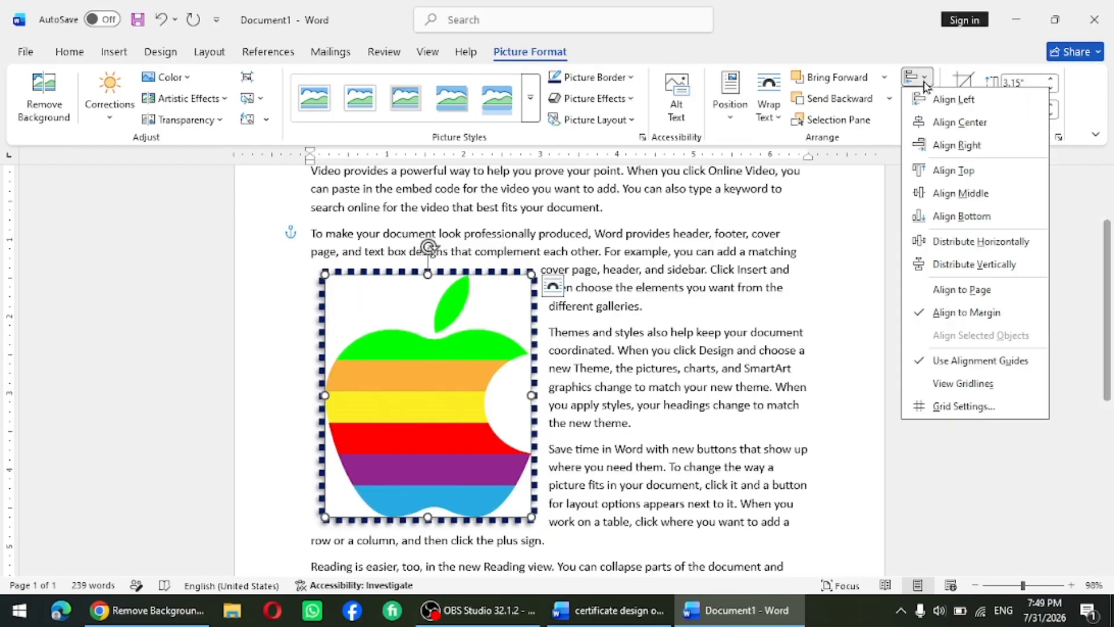
{"action": "left_click", "coordinate": [943, 121]}
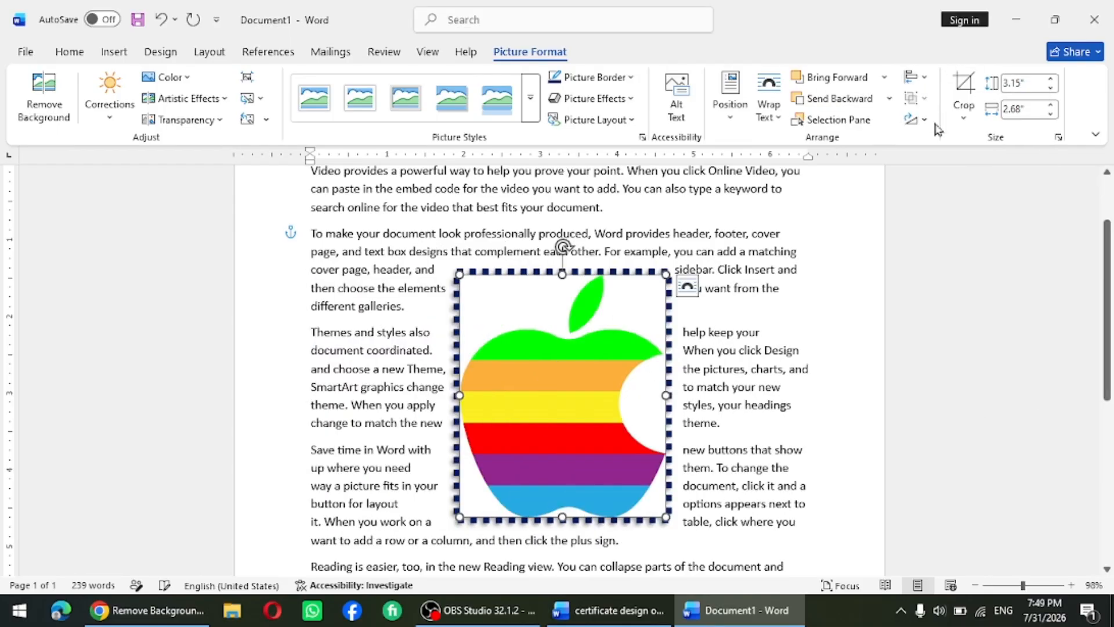
{"action": "left_click", "coordinate": [924, 81]}
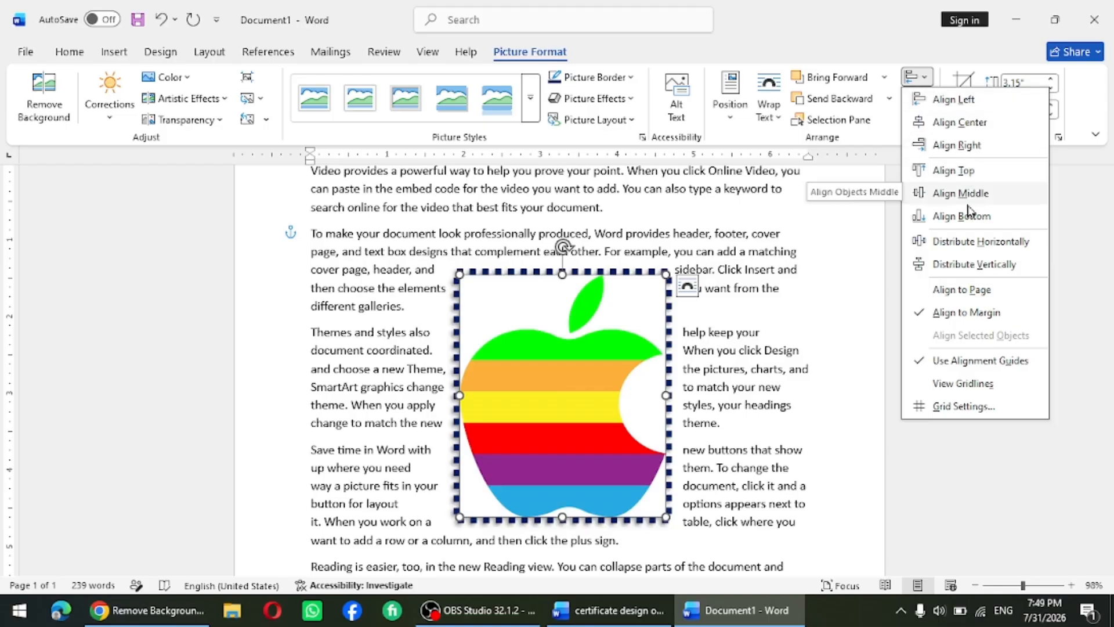
{"action": "left_click", "coordinate": [864, 278]}
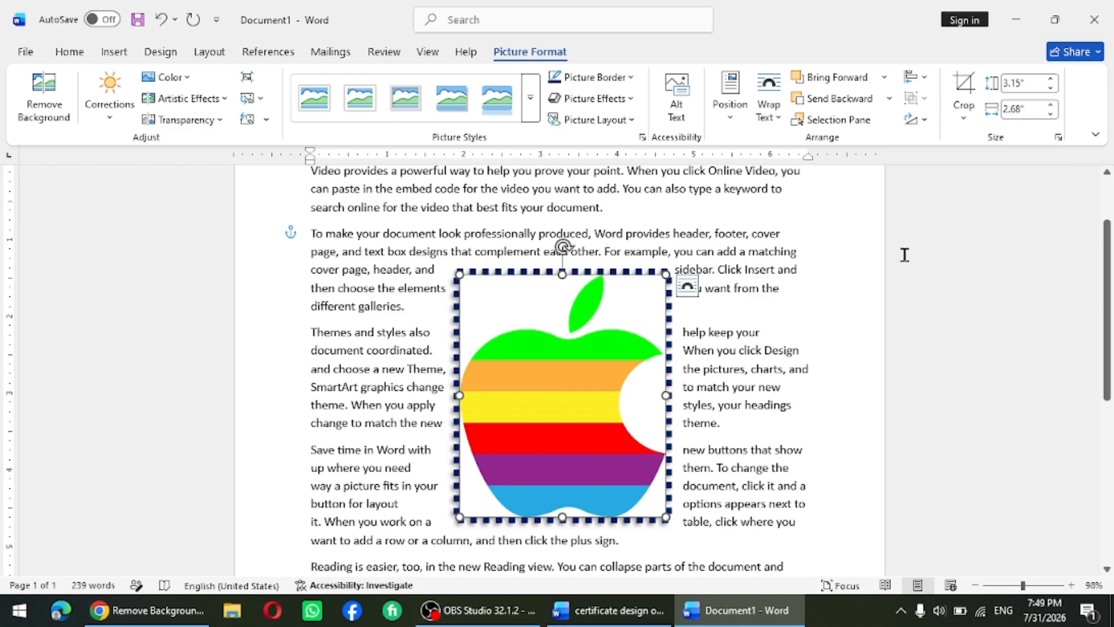
{"action": "left_click", "coordinate": [840, 307]}
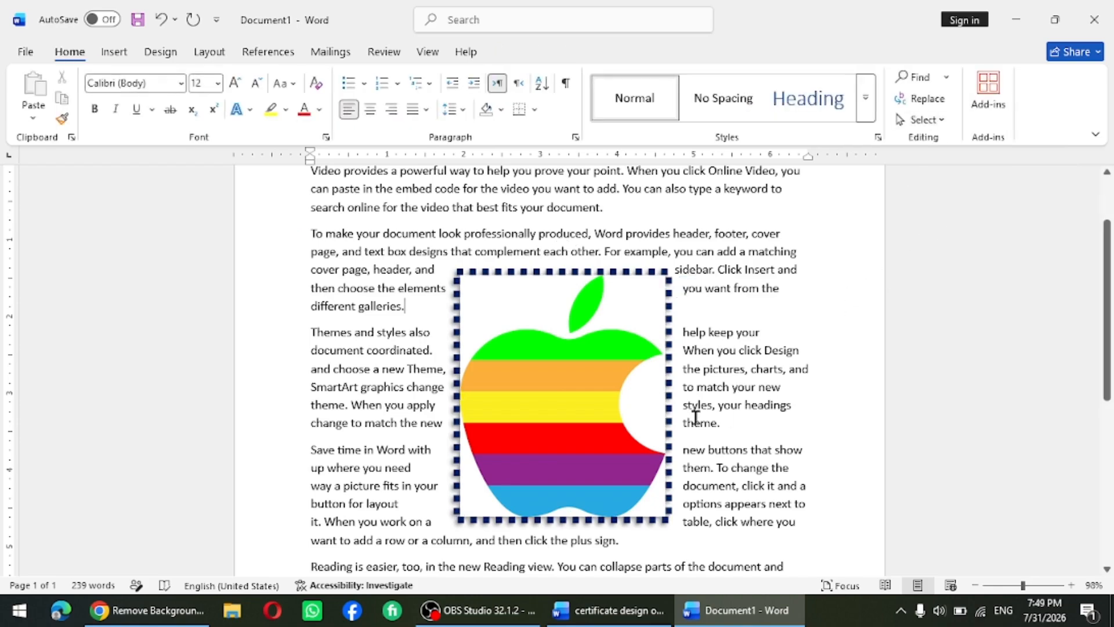
{"action": "left_click", "coordinate": [631, 413]}
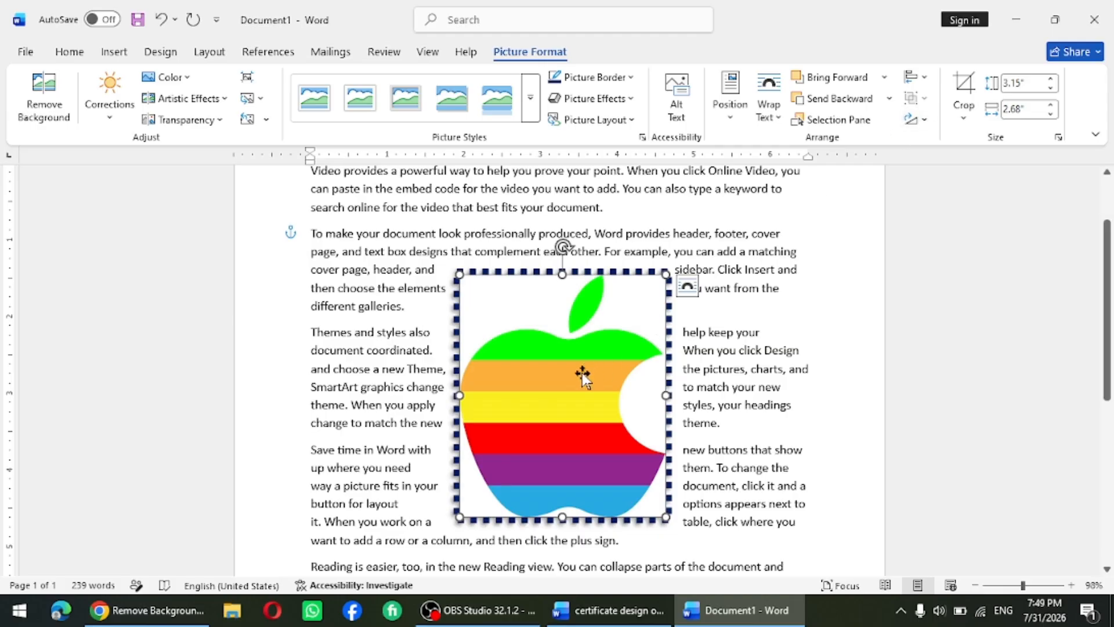
Step: Make two copies of the apple logo and arrange the three logos as an overlapping pyramid, one above two
{"action": "left_click_drag", "start_coordinate": [583, 375], "coordinate": [649, 427]}
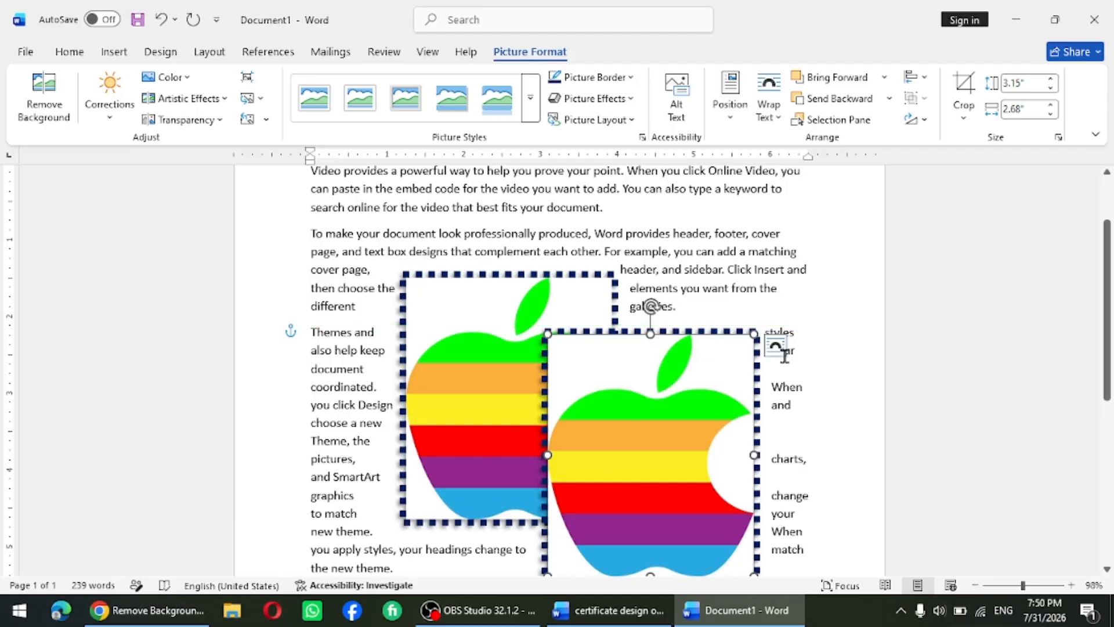
{"action": "left_click_drag", "start_coordinate": [610, 463], "coordinate": [526, 250]}
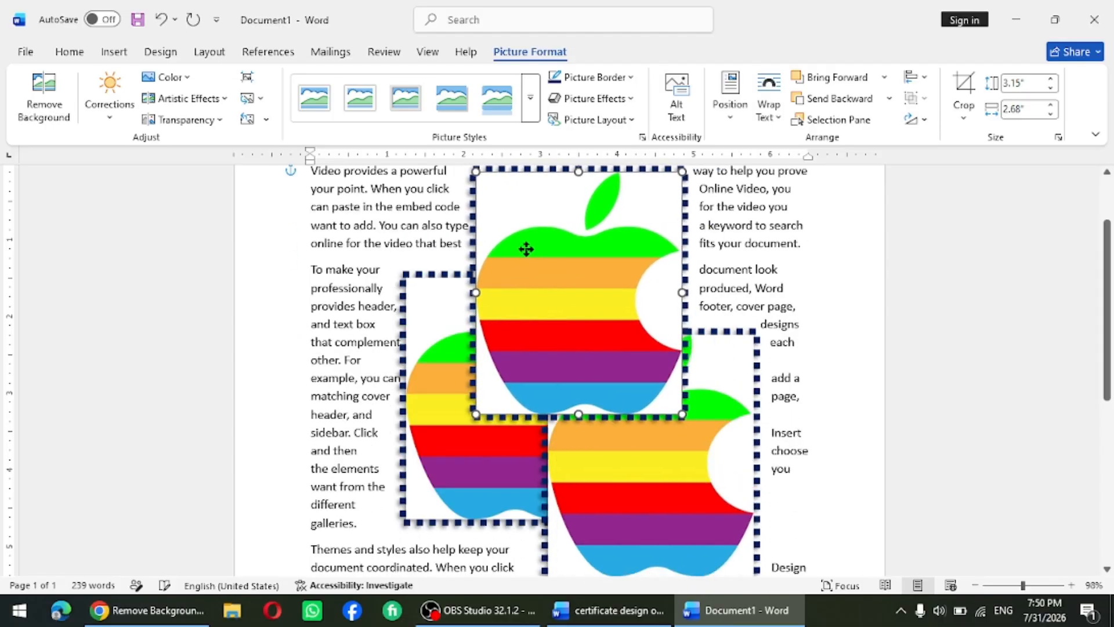
{"action": "left_click_drag", "start_coordinate": [464, 440], "coordinate": [415, 510]}
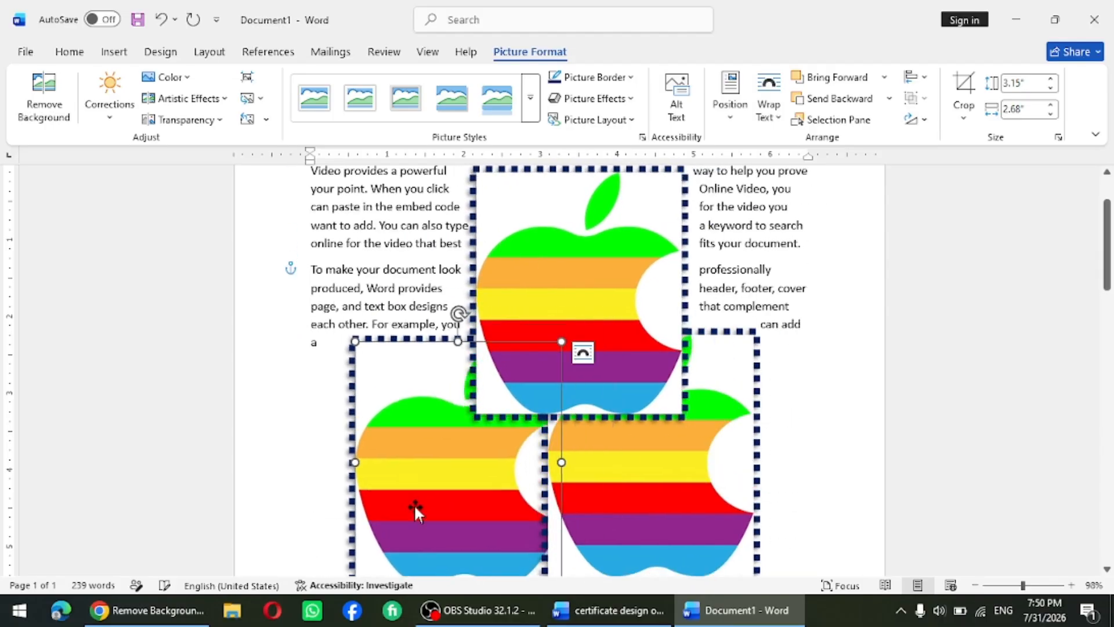
{"action": "left_click", "coordinate": [808, 436]}
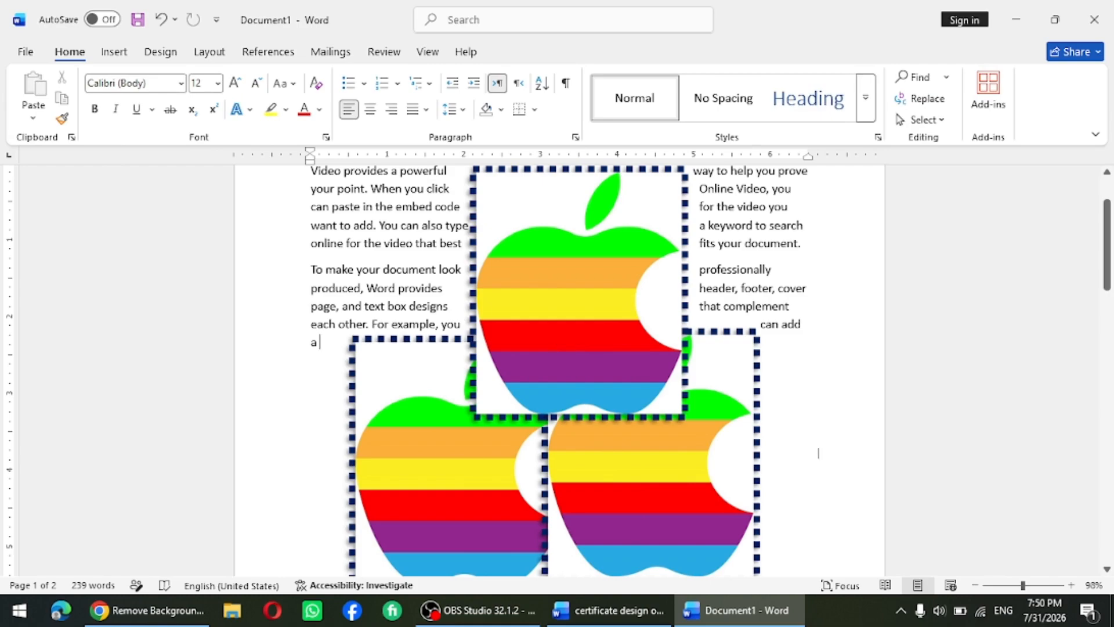
Step: Select all three apple logos together and group them into one object
{"action": "left_click", "coordinate": [733, 492]}
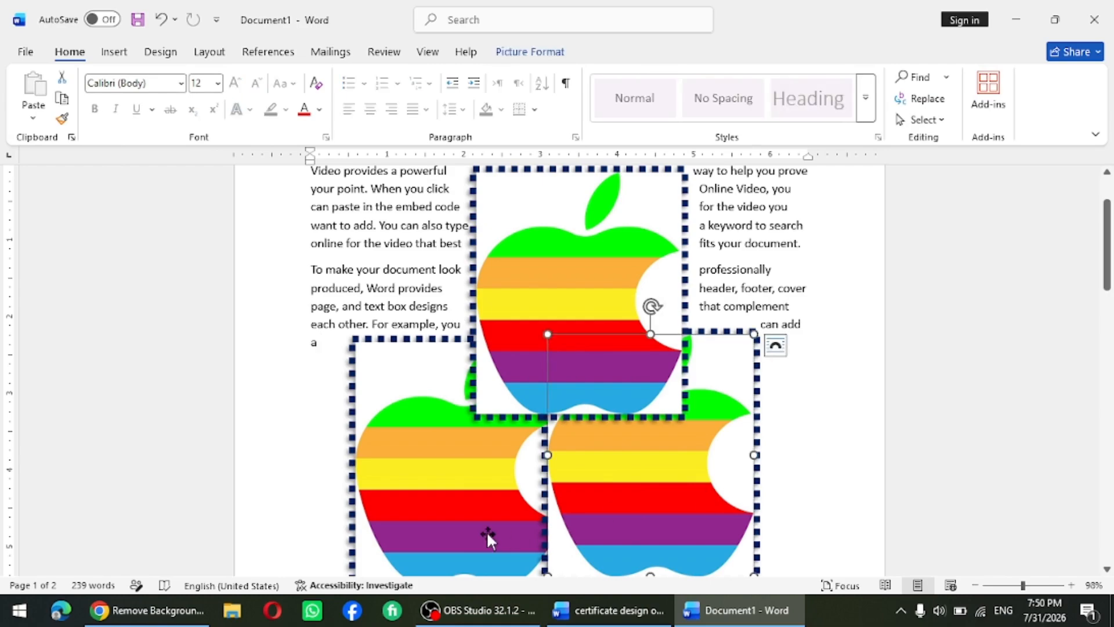
{"action": "left_click", "coordinate": [487, 530], "text": "shift"}
{"action": "left_click", "coordinate": [553, 253], "text": "shift"}
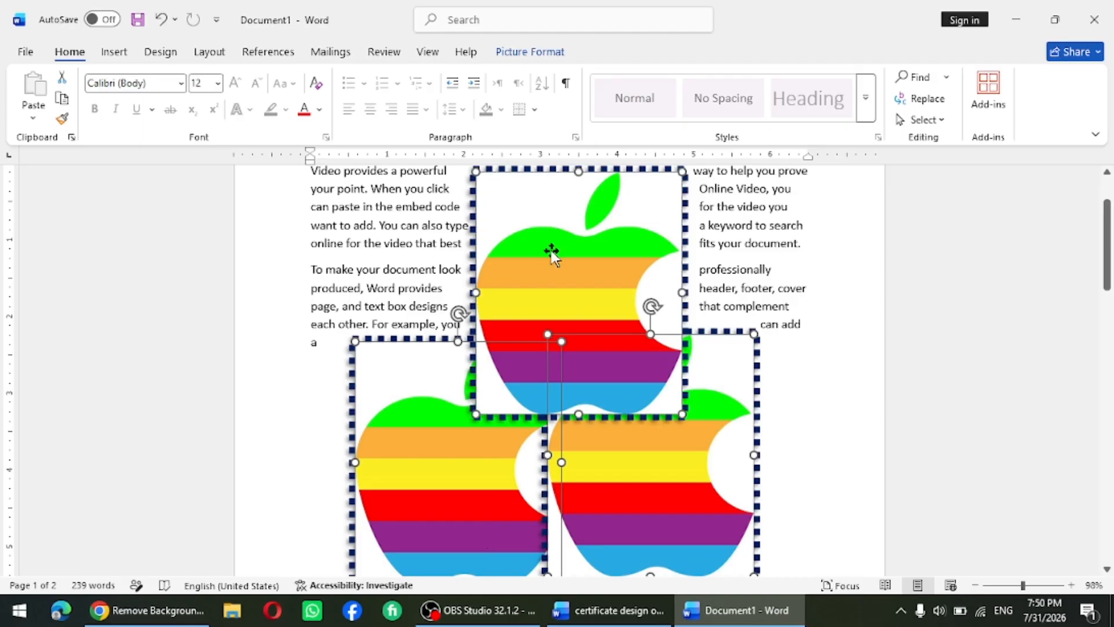
{"action": "left_click", "coordinate": [528, 52]}
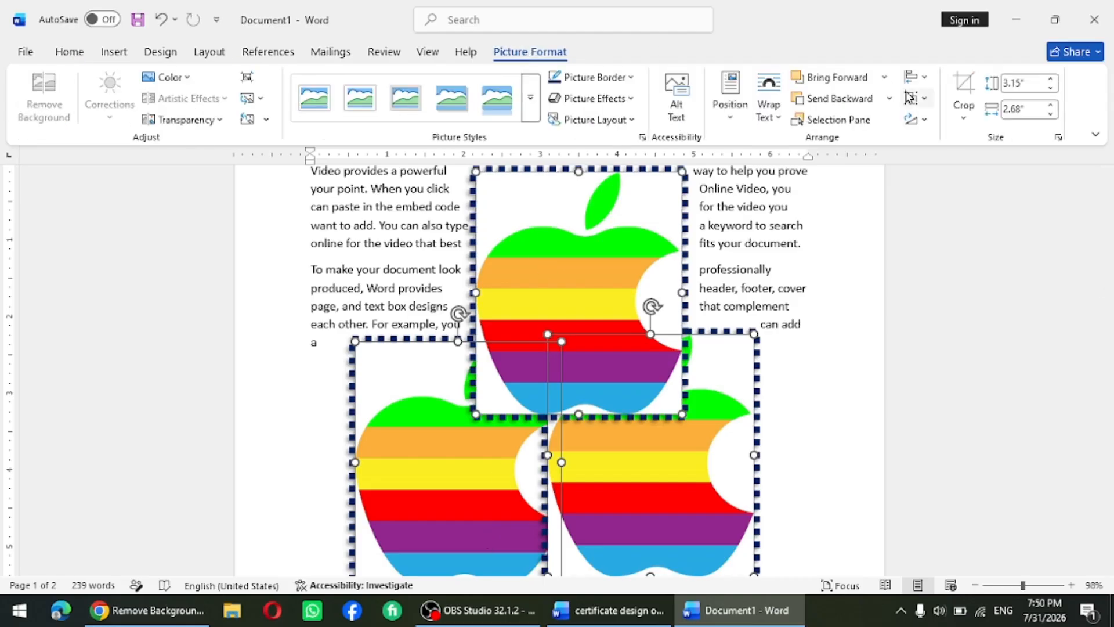
{"action": "left_click", "coordinate": [926, 99]}
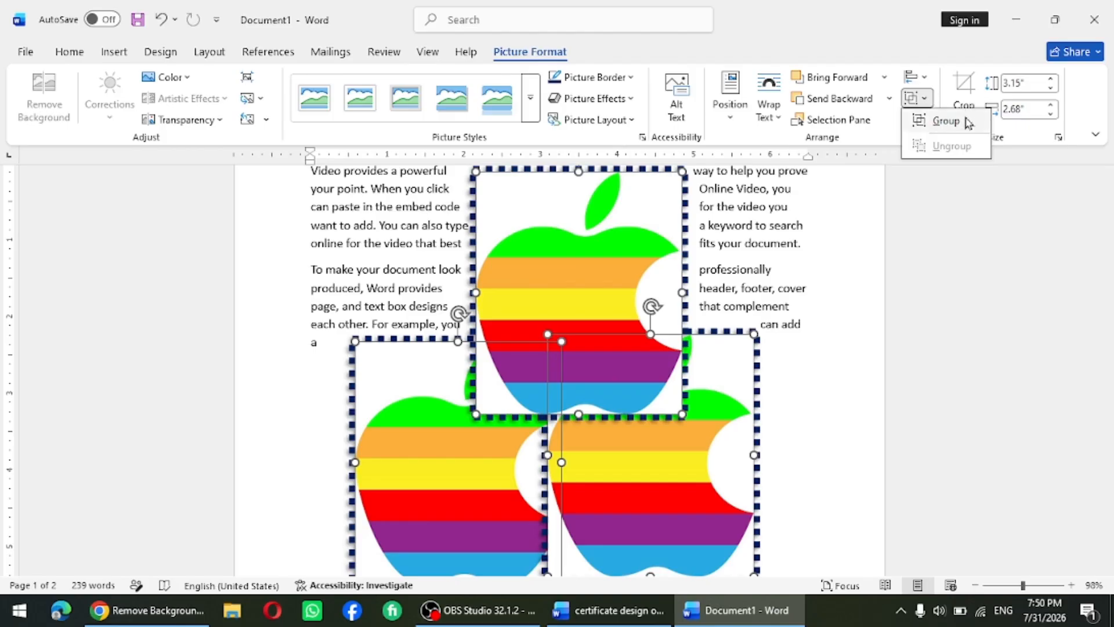
{"action": "left_click", "coordinate": [946, 120]}
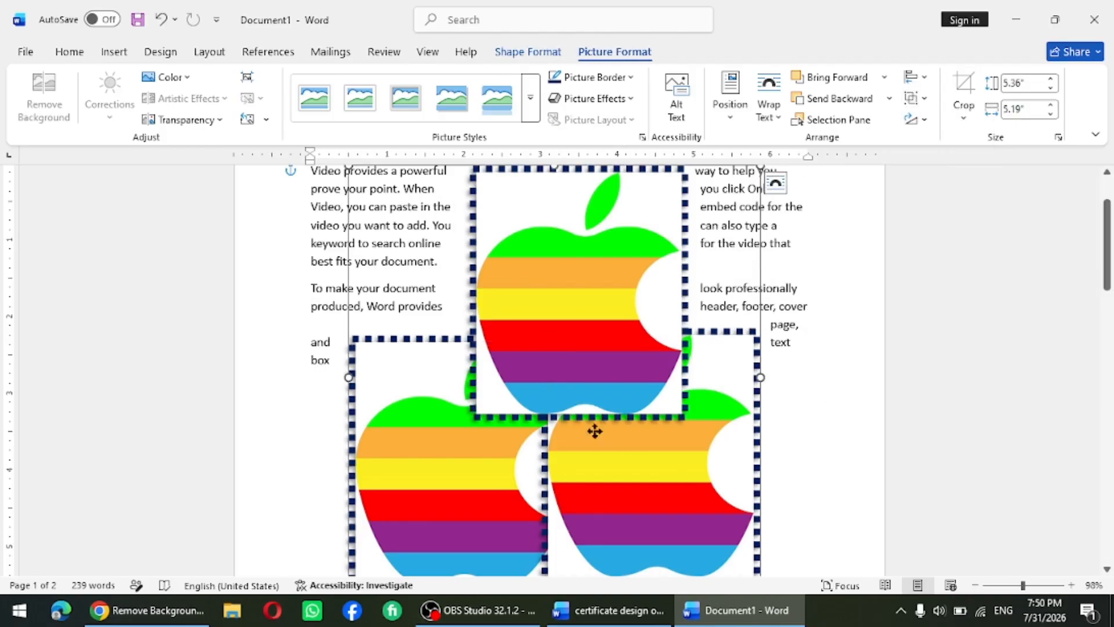
Step: Scale the grouped apple logos down to about 4.17 by 4.04 inches and reposition the group among the paragraphs
{"action": "left_click_drag", "start_coordinate": [595, 430], "coordinate": [552, 450]}
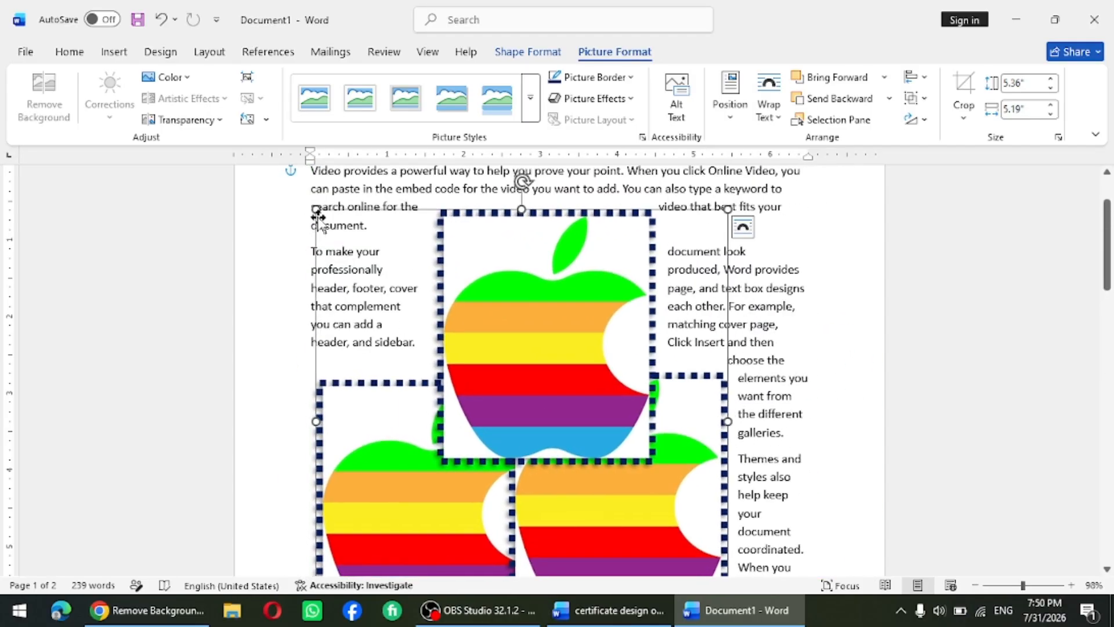
{"action": "left_click_drag", "start_coordinate": [315, 211], "coordinate": [413, 375]}
{"action": "left_click_drag", "start_coordinate": [521, 441], "coordinate": [513, 377]}
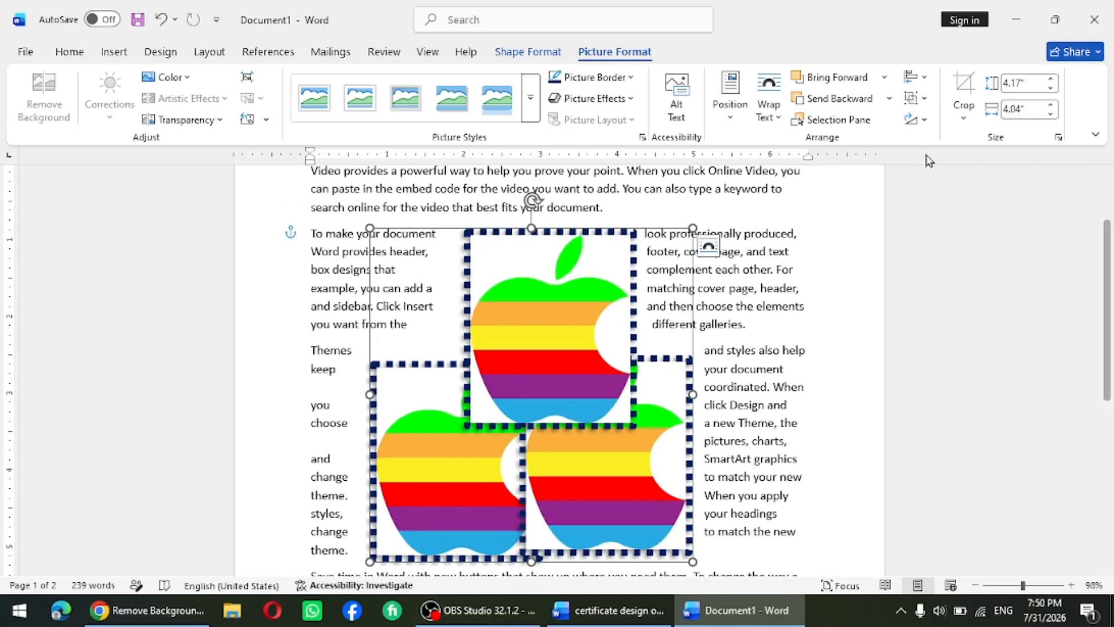
Step: Ungroup the three apple logos and clear the selection
{"action": "left_click", "coordinate": [963, 118]}
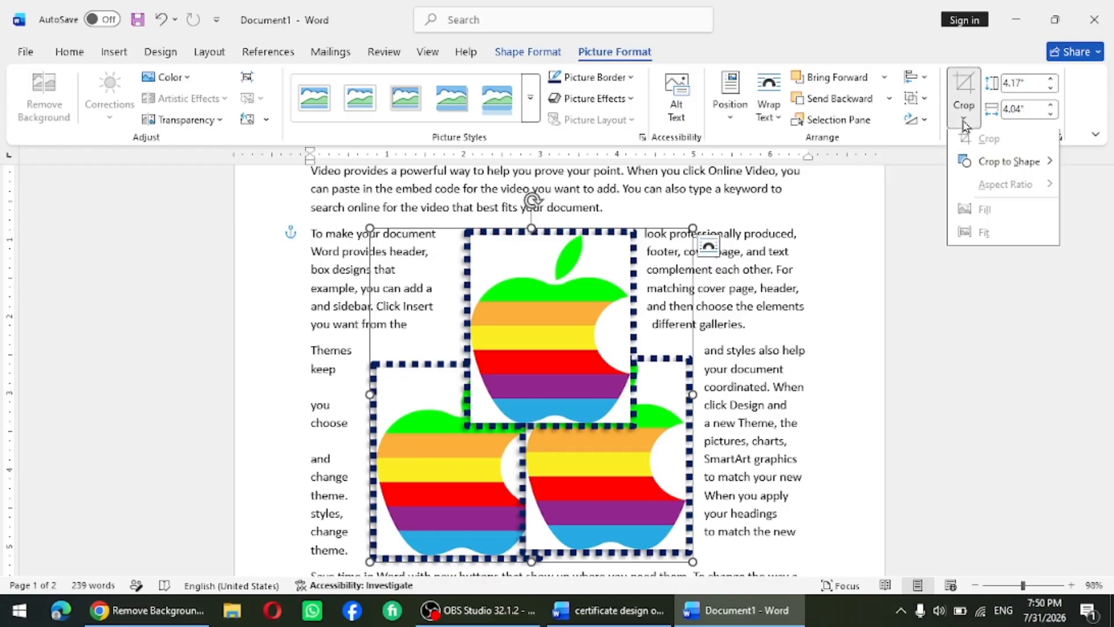
{"action": "left_click", "coordinate": [923, 98]}
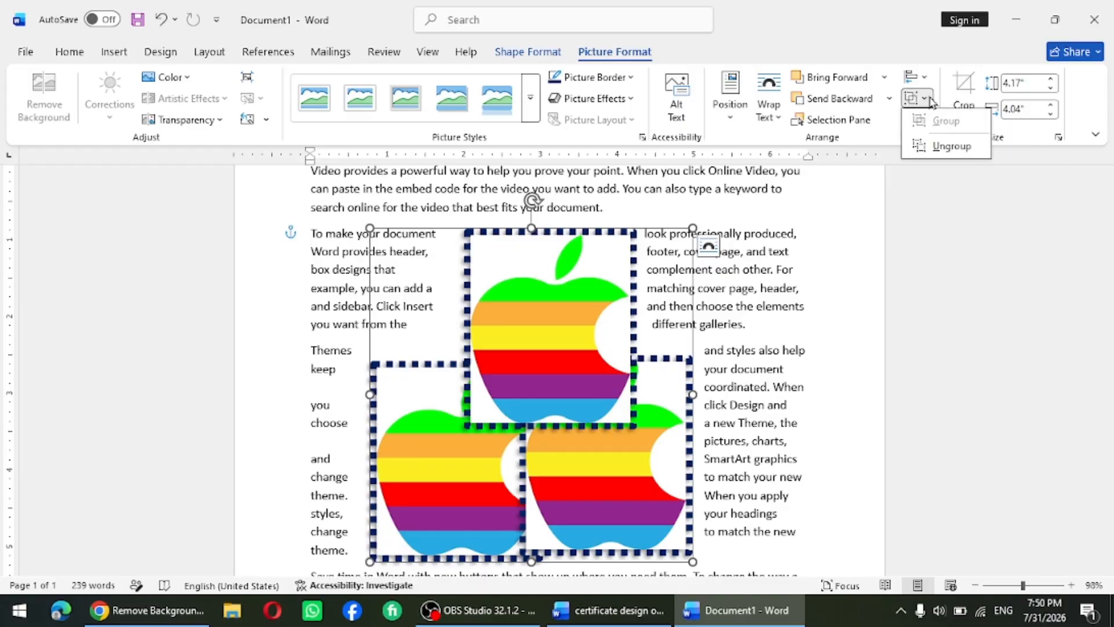
{"action": "left_click", "coordinate": [949, 146]}
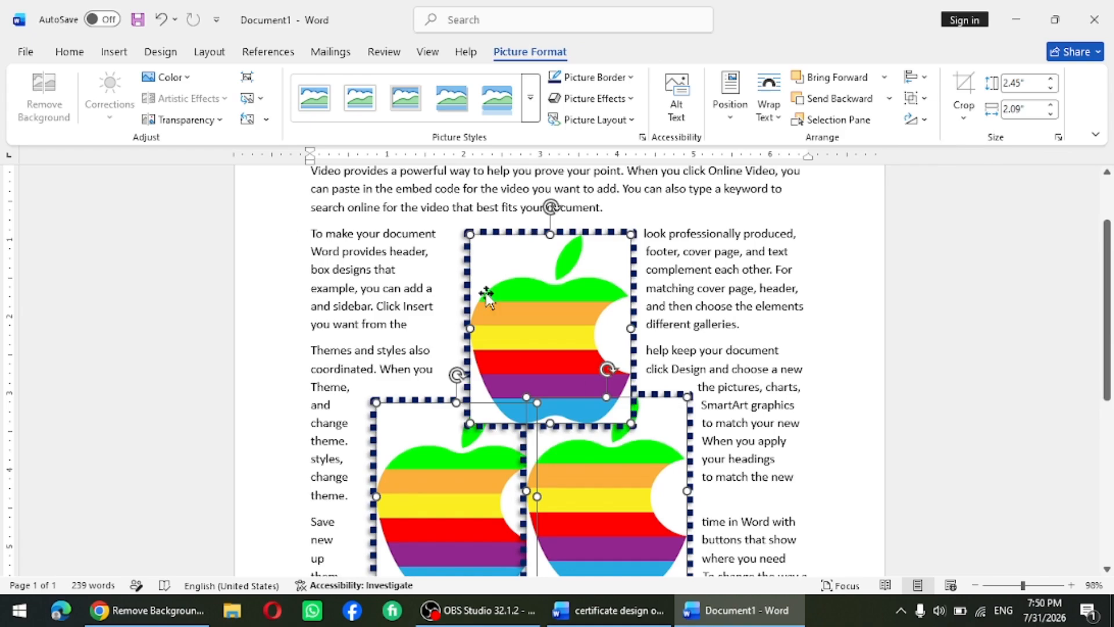
{"action": "left_click", "coordinate": [761, 367]}
Step: Rotate the uppermost apple logo left by 90°
{"action": "left_click", "coordinate": [592, 306]}
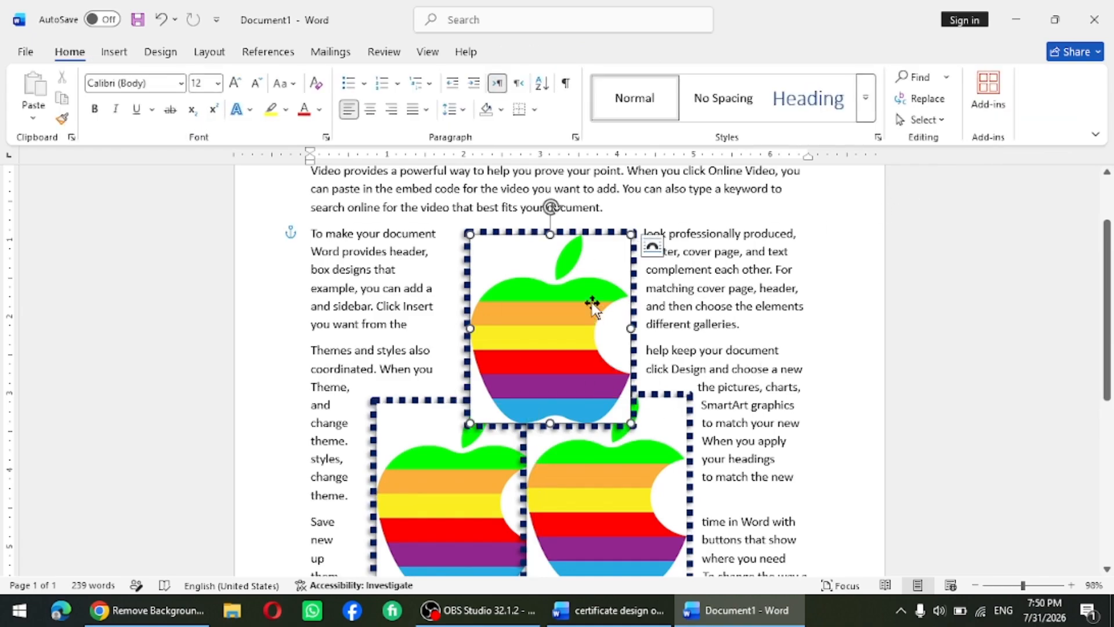
{"action": "left_click", "coordinate": [564, 54]}
{"action": "left_click", "coordinate": [916, 119]}
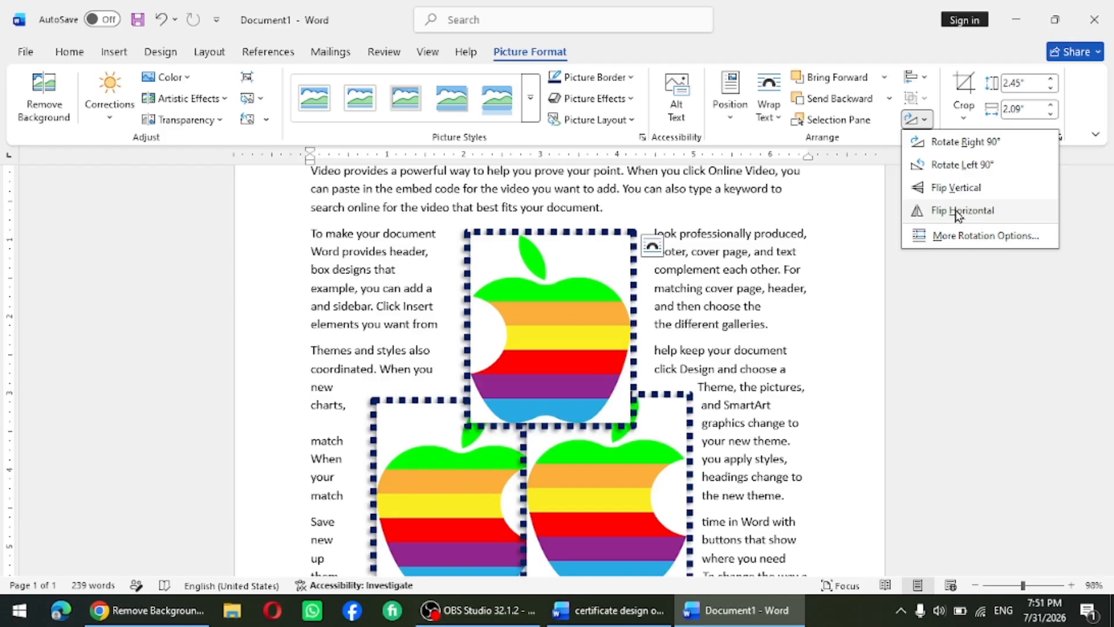
{"action": "left_click", "coordinate": [961, 168]}
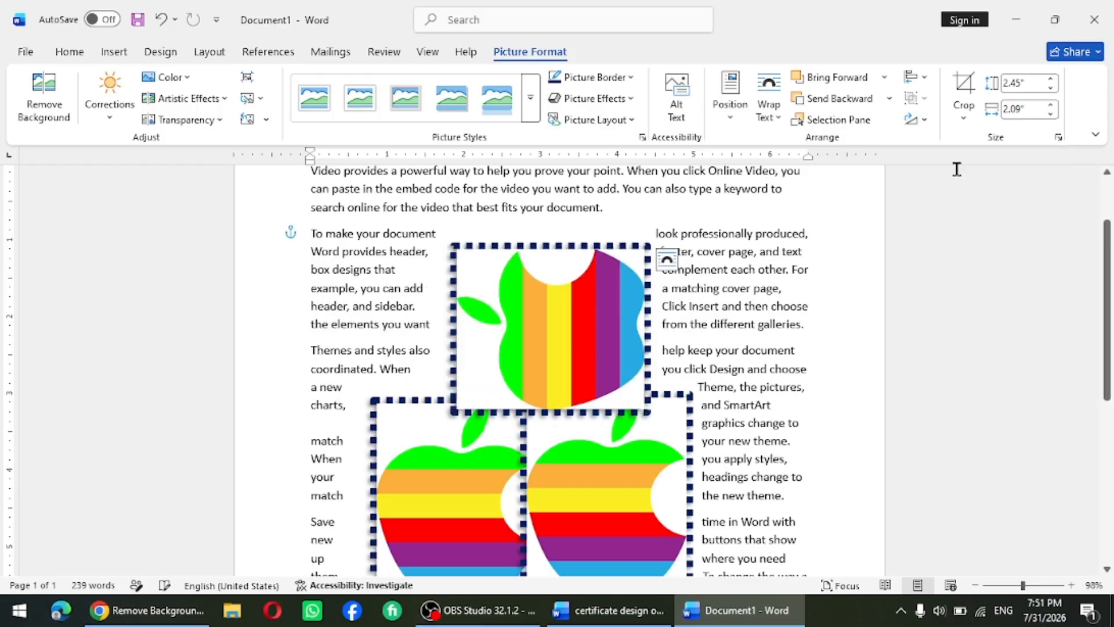
Step: Crop the leaf corner off the rotated logo, leaving about 1.71 by 1.65 inches, and move it up slightly
{"action": "left_click", "coordinate": [966, 121]}
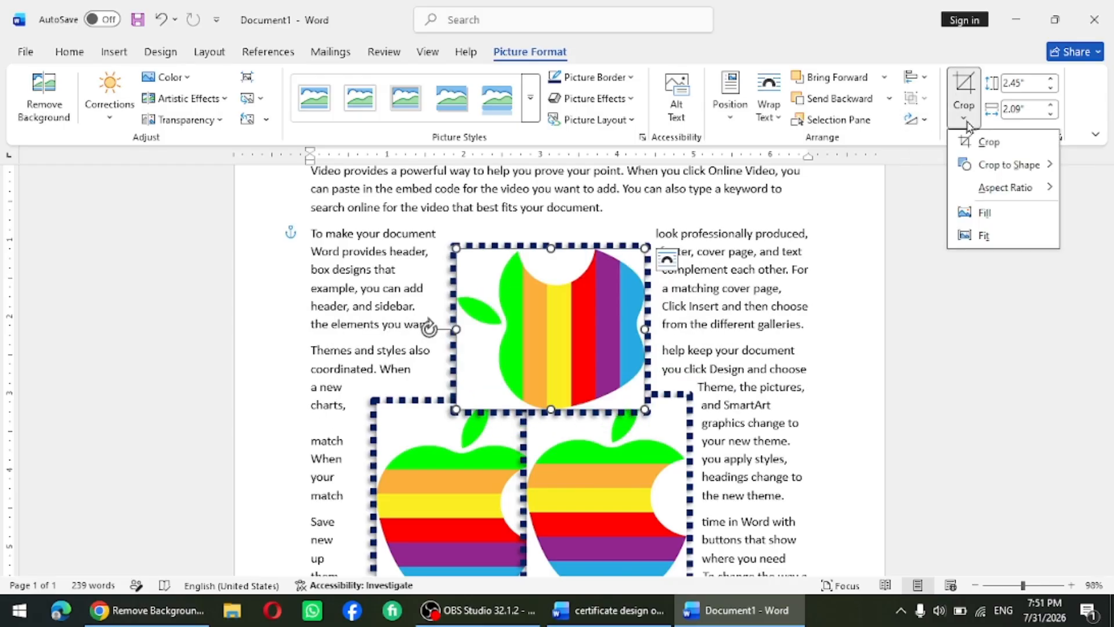
{"action": "left_click", "coordinate": [990, 142]}
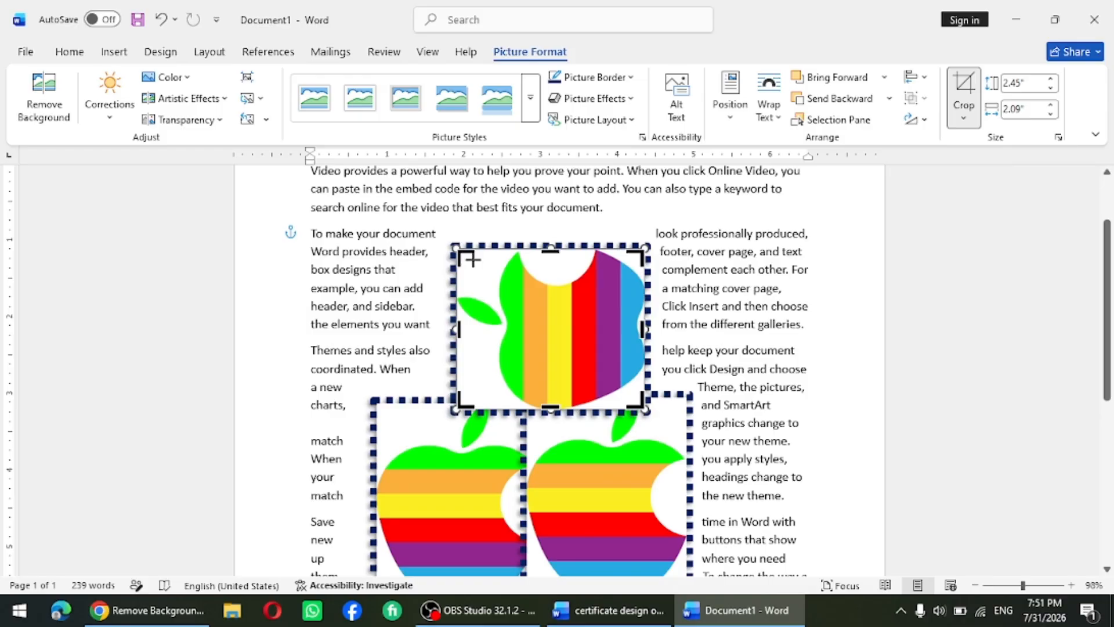
{"action": "left_click_drag", "start_coordinate": [471, 259], "coordinate": [515, 284]}
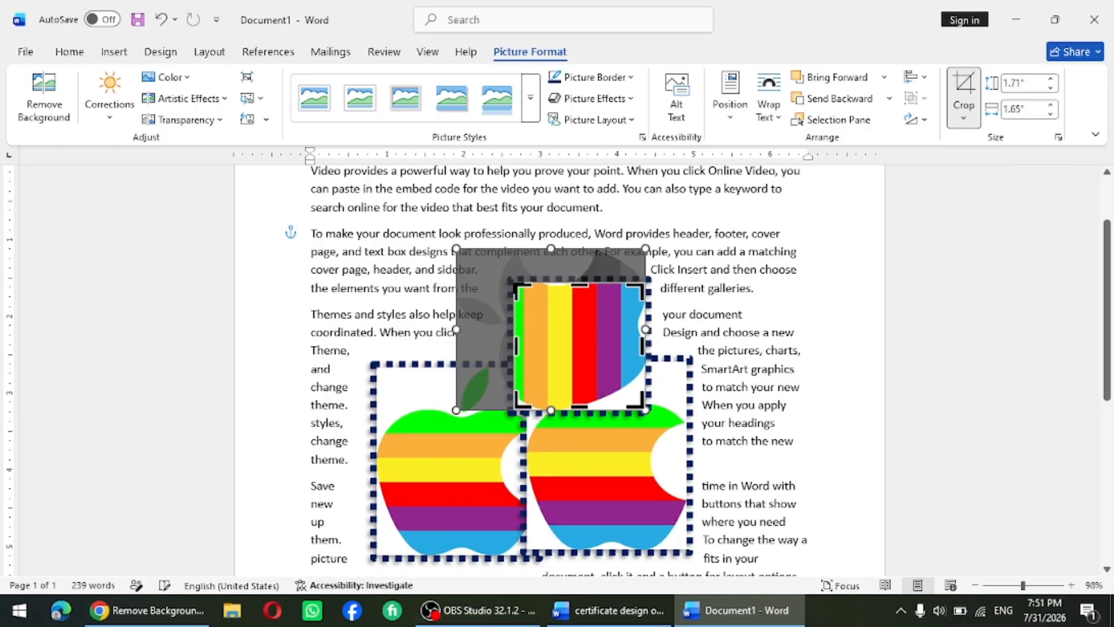
{"action": "left_click", "coordinate": [723, 319]}
{"action": "left_click_drag", "start_coordinate": [560, 349], "coordinate": [562, 273]}
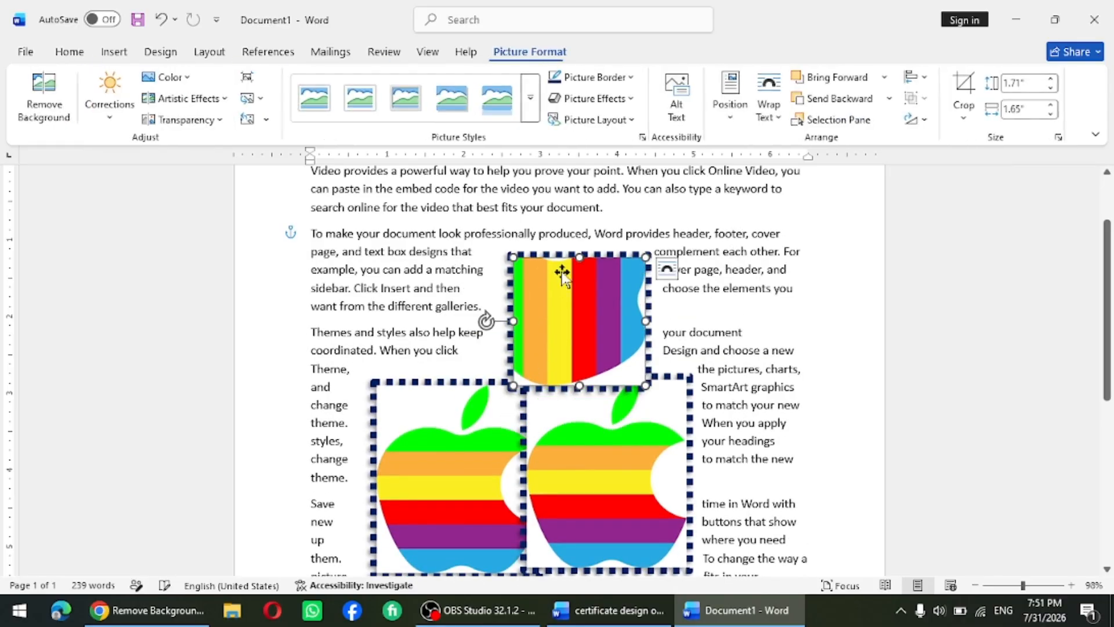
{"action": "left_click", "coordinate": [964, 119]}
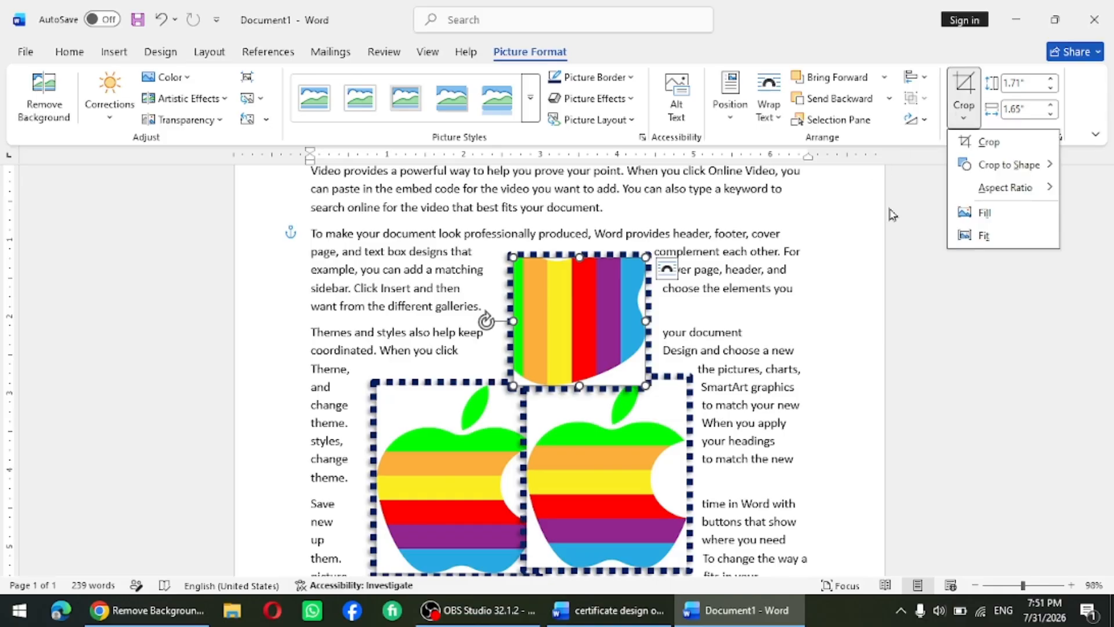
{"action": "mouse_move", "coordinate": [1010, 165]}
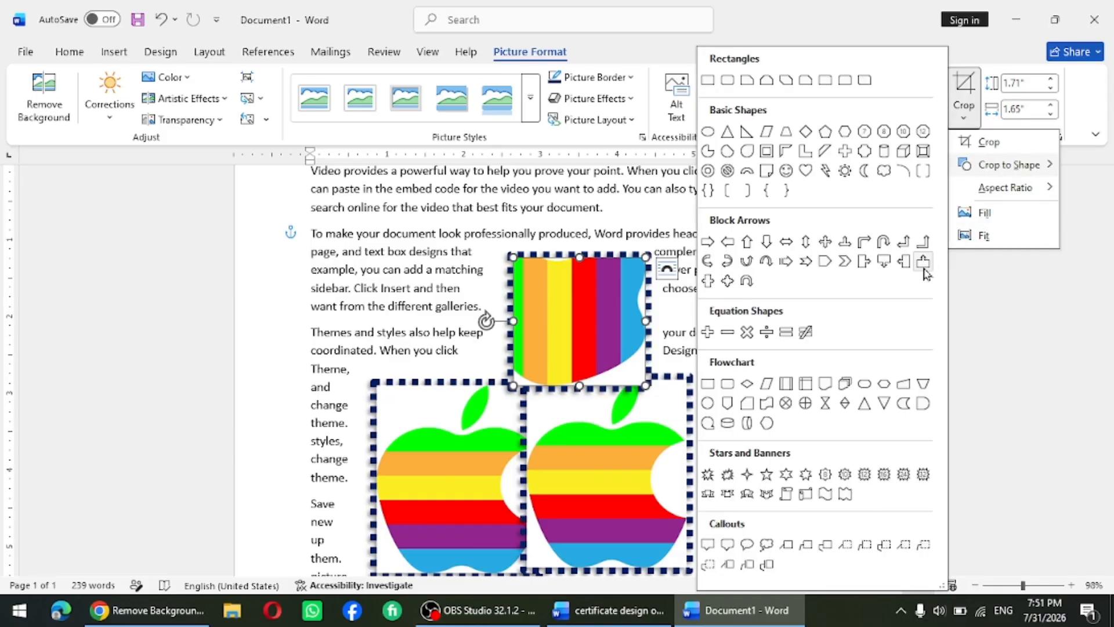
{"action": "left_click", "coordinate": [1013, 308]}
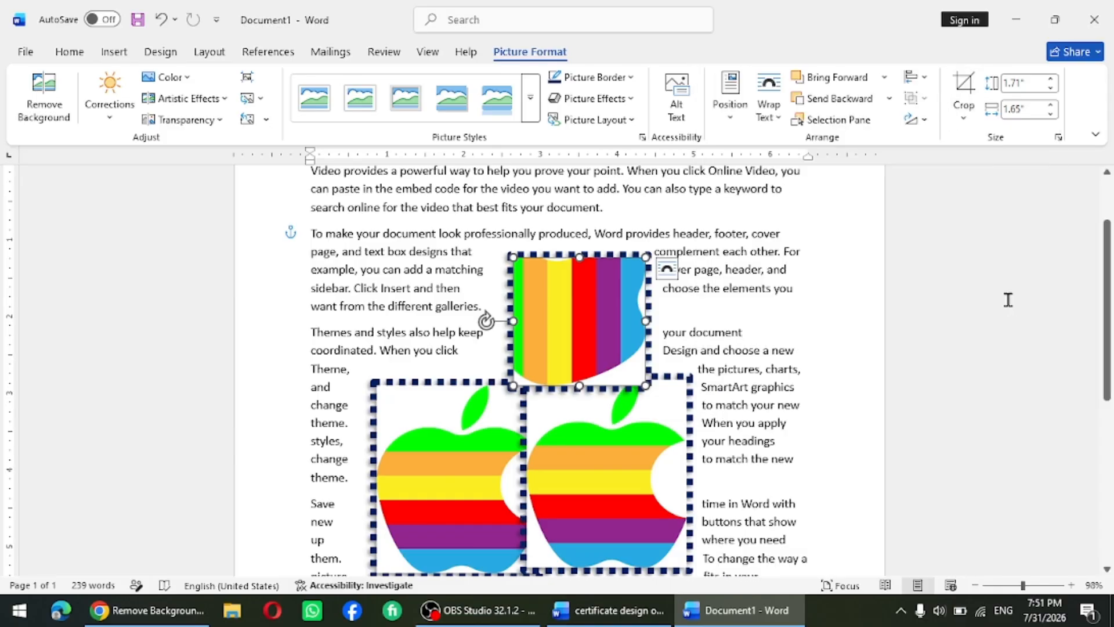
Step: Try larger and smaller sizes on the cropped logo, settling on a height of 2.17" and a width of 2.1"
{"action": "left_click", "coordinate": [1052, 84]}
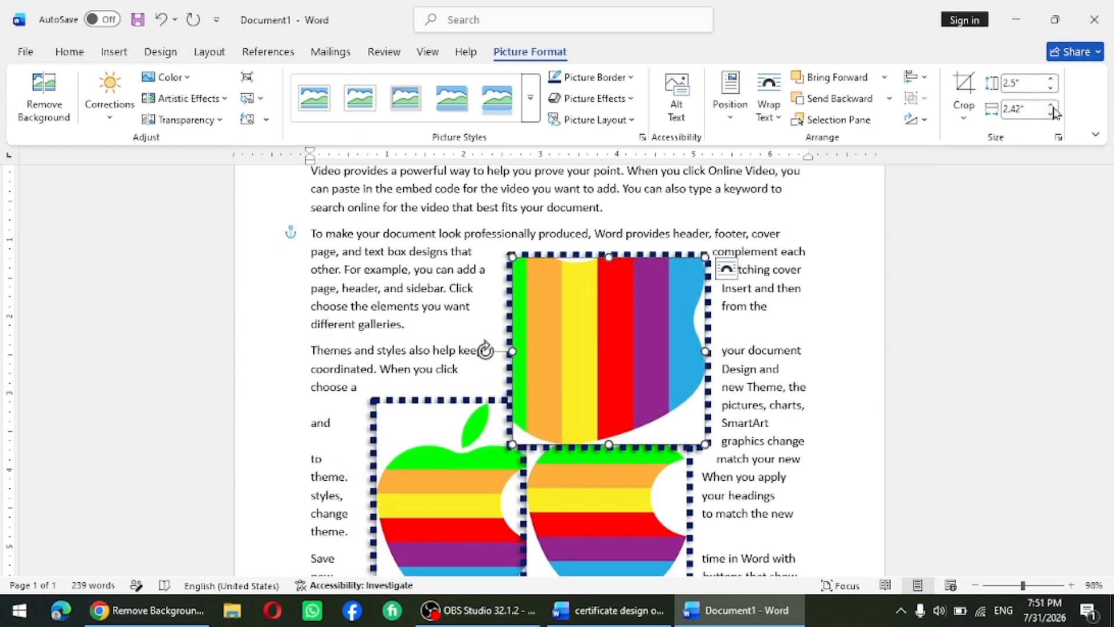
{"action": "left_click", "coordinate": [1052, 106]}
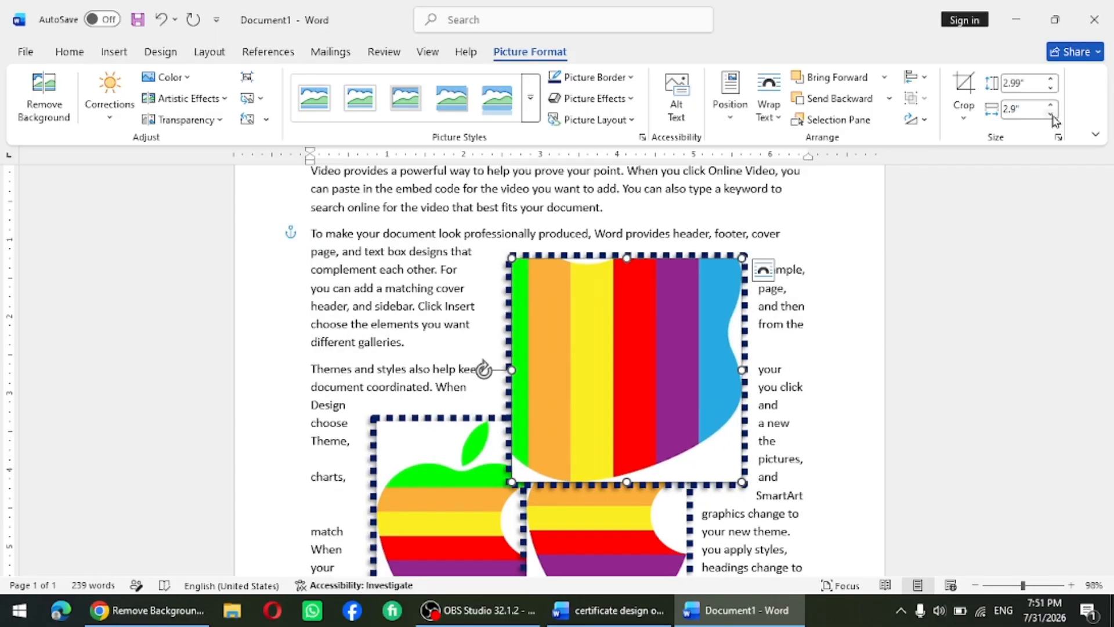
{"action": "left_click", "coordinate": [1053, 116]}
{"action": "left_click", "coordinate": [1053, 115]}
{"action": "left_click", "coordinate": [1053, 116]}
{"action": "left_click", "coordinate": [1052, 115]}
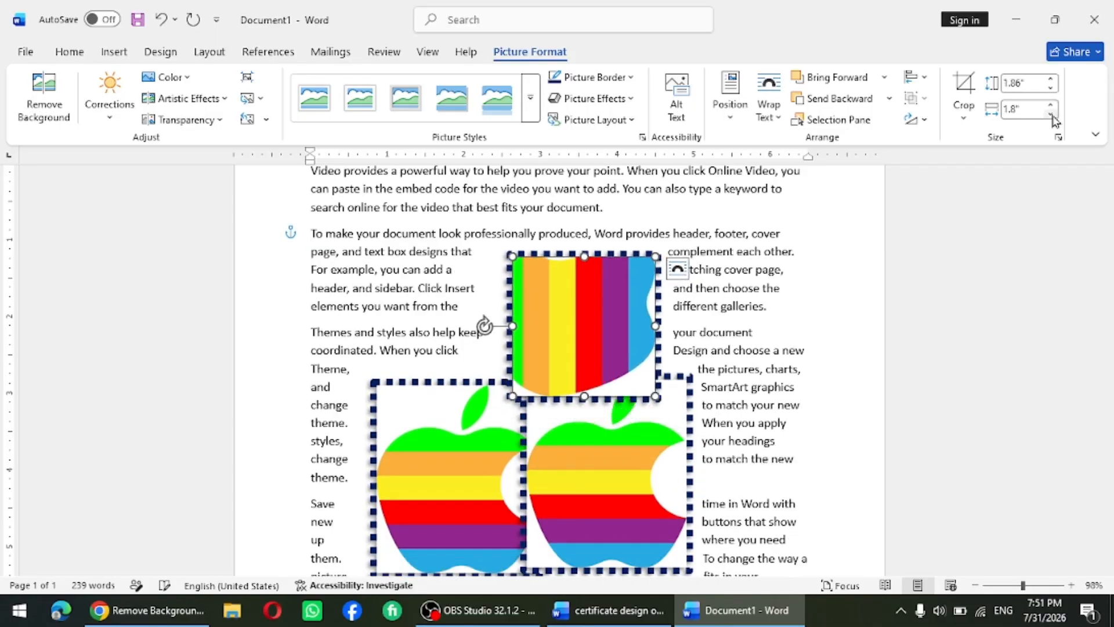
{"action": "left_click", "coordinate": [1053, 116]}
{"action": "left_click", "coordinate": [1053, 116]}
{"action": "left_click", "coordinate": [1052, 105]}
{"action": "left_click", "coordinate": [1052, 105]}
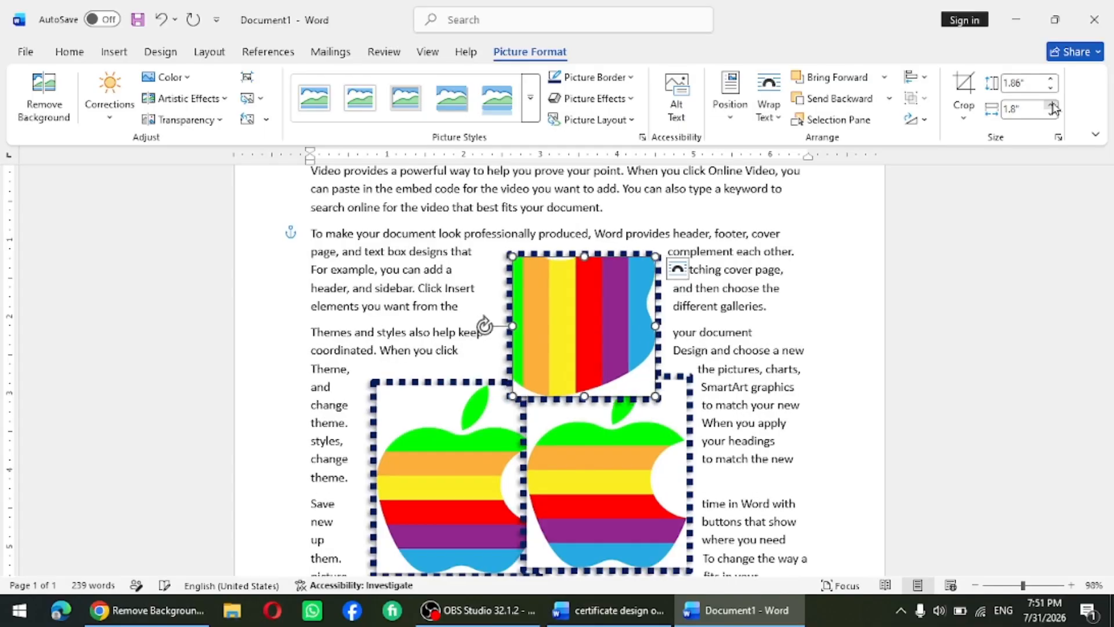
{"action": "left_click", "coordinate": [1052, 106]}
{"action": "left_click", "coordinate": [1052, 105]}
{"action": "left_click", "coordinate": [1052, 105]}
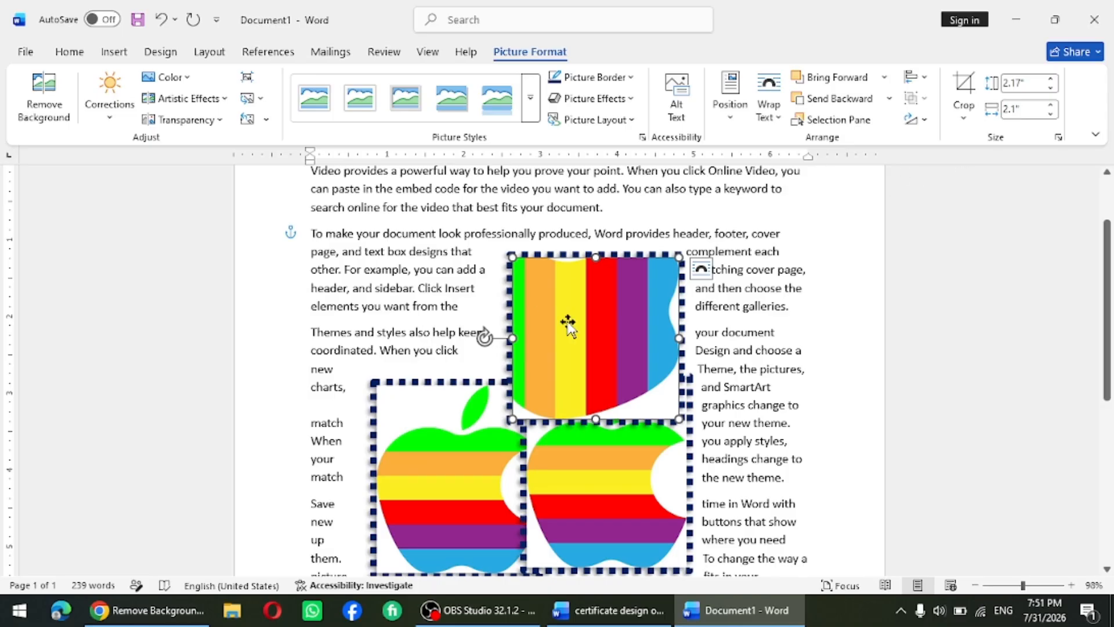
{"action": "left_click", "coordinate": [829, 366]}
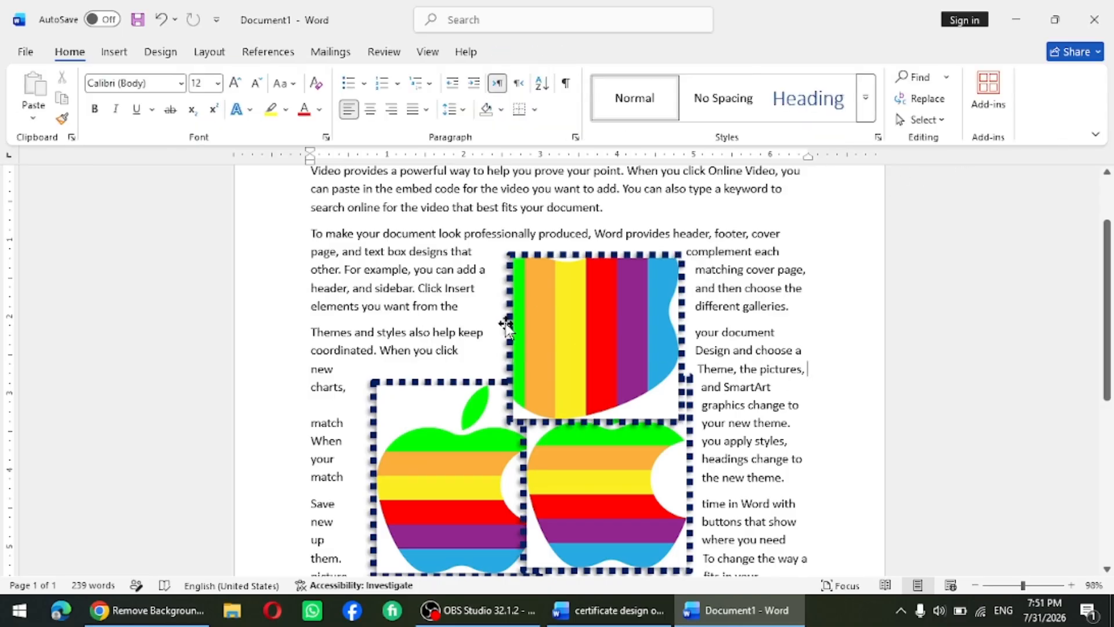
Step: Delete the cropped logo and both remaining apple logos, leaving only the text in the document
{"action": "left_click", "coordinate": [567, 366]}
{"action": "key", "text": "Delete"}
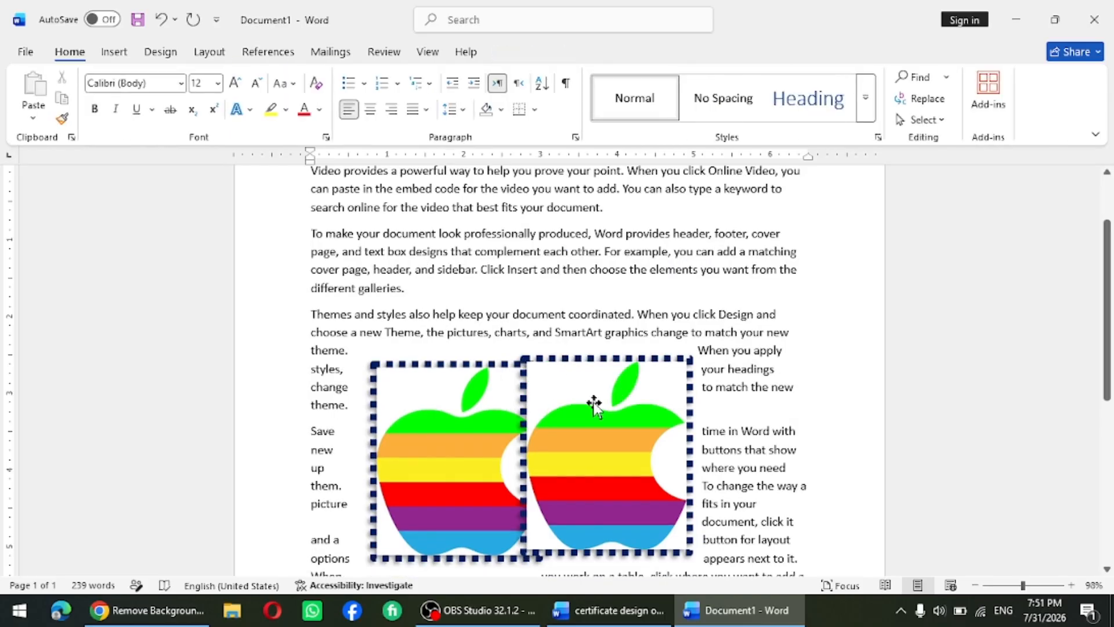
{"action": "left_click", "coordinate": [593, 403]}
{"action": "key", "text": "Delete"}
{"action": "left_click", "coordinate": [456, 366]}
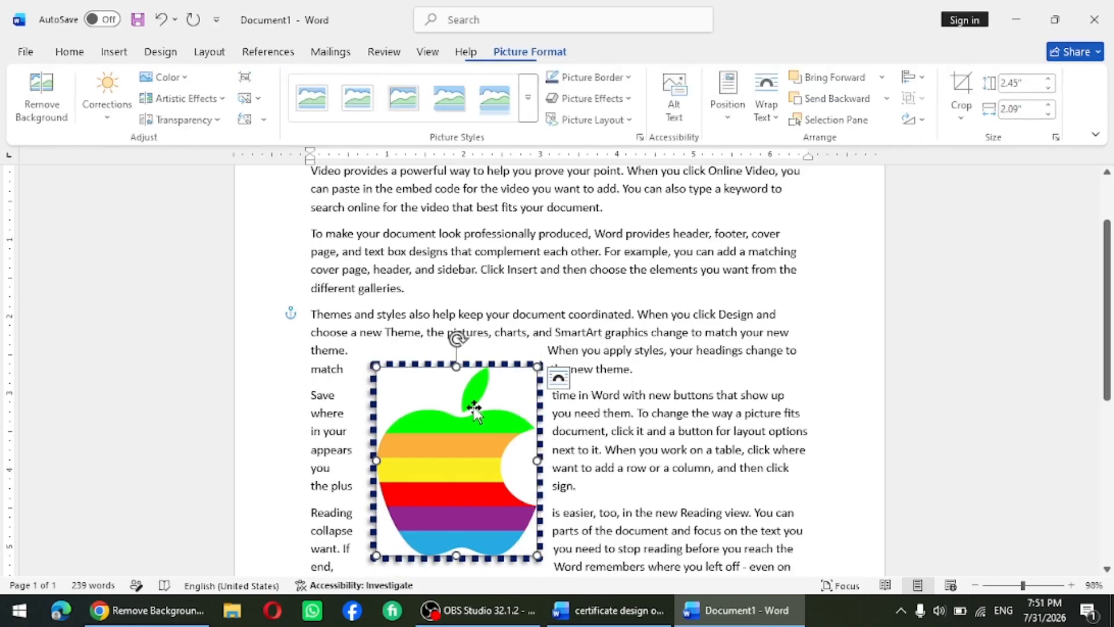
{"action": "key", "text": "Delete"}
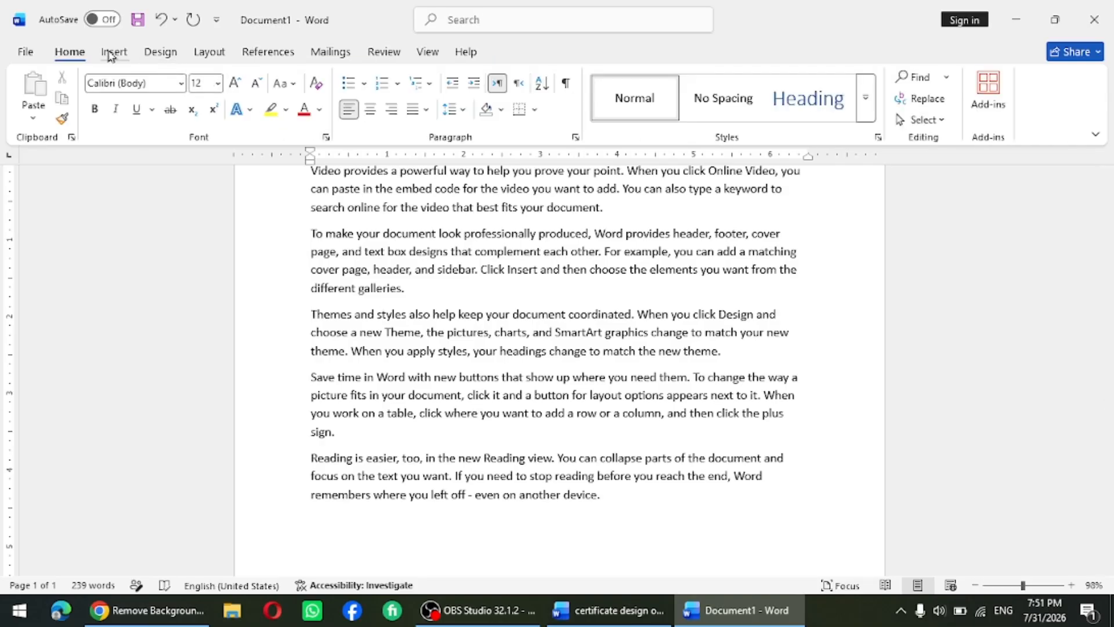
Step: Insert the hot-air balloon photo from the stock images library into the document
{"action": "left_click", "coordinate": [114, 52]}
{"action": "left_click", "coordinate": [199, 116]}
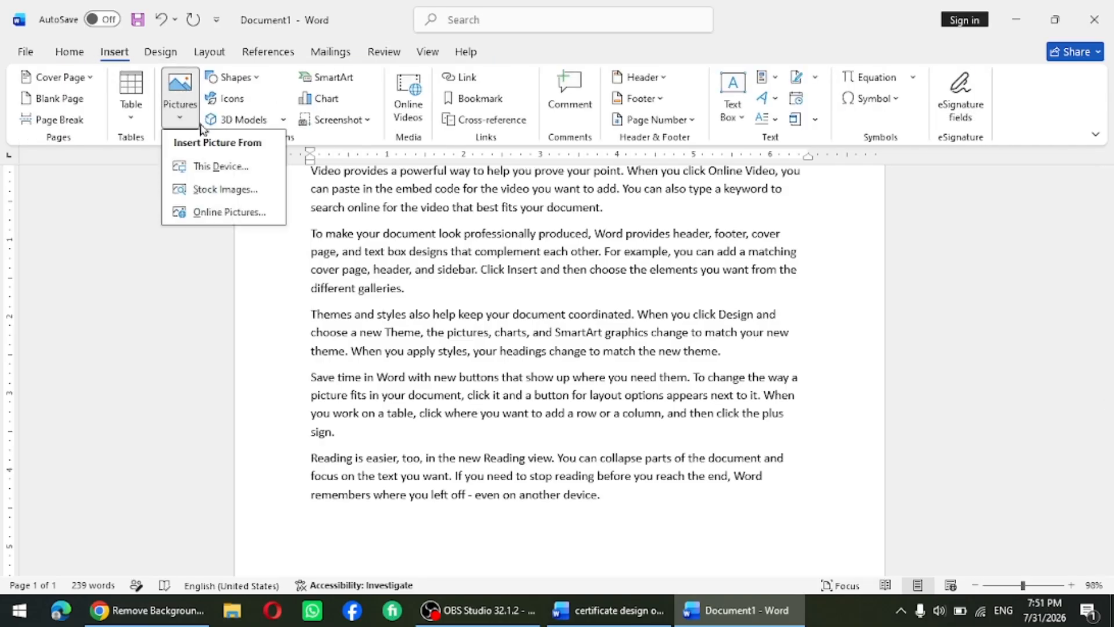
{"action": "left_click", "coordinate": [226, 190]}
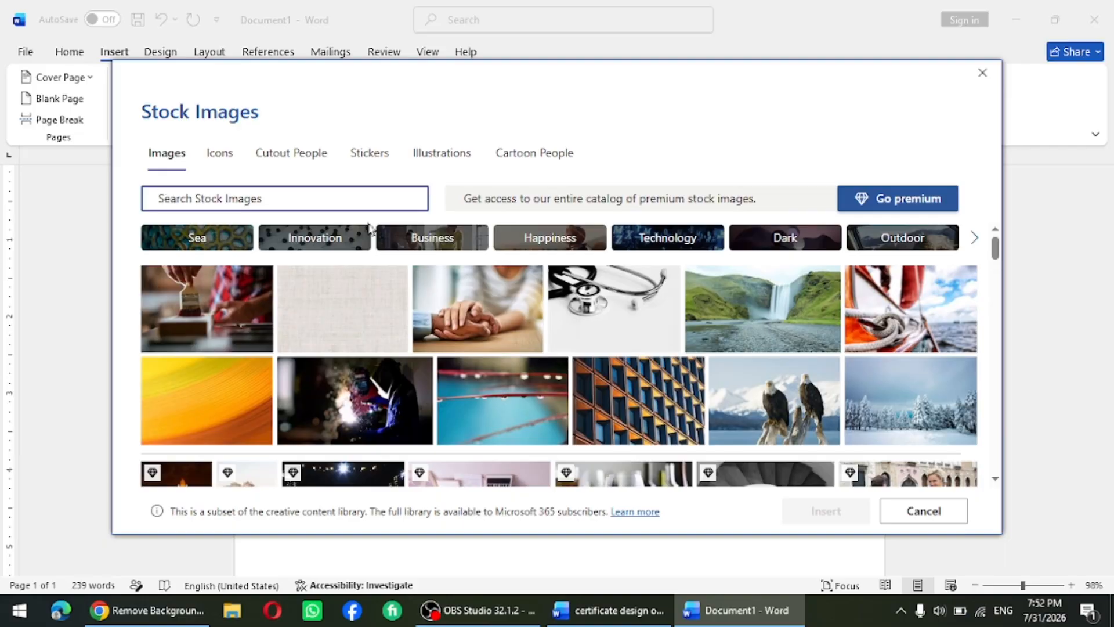
{"action": "scroll", "coordinate": [566, 345], "scroll_direction": "down", "scroll_amount": 5}
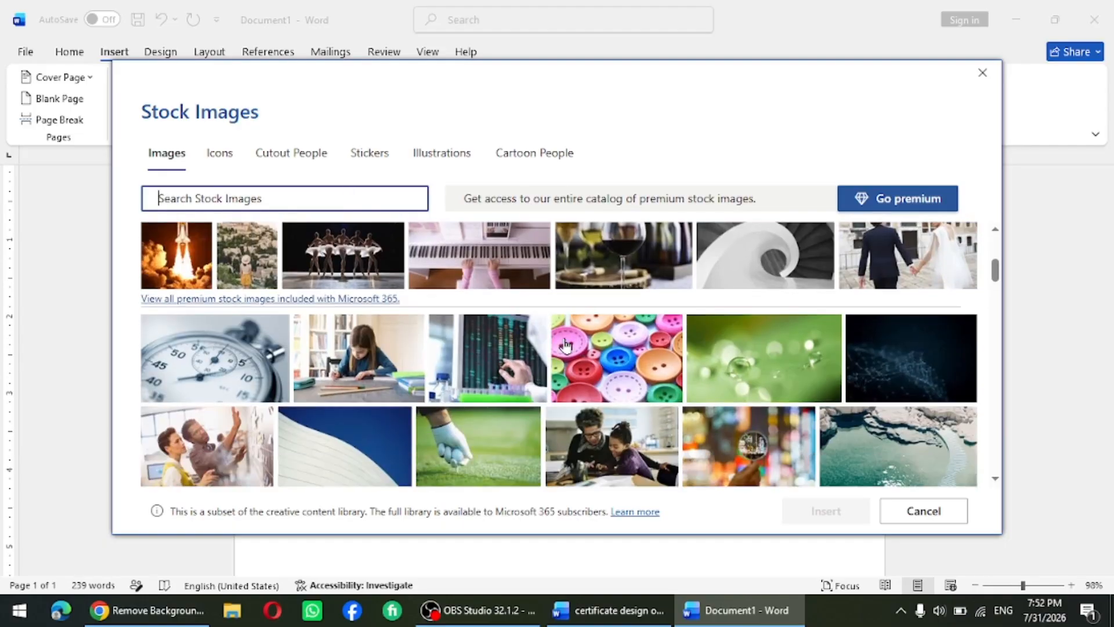
{"action": "scroll", "coordinate": [566, 345], "scroll_direction": "down", "scroll_amount": 3}
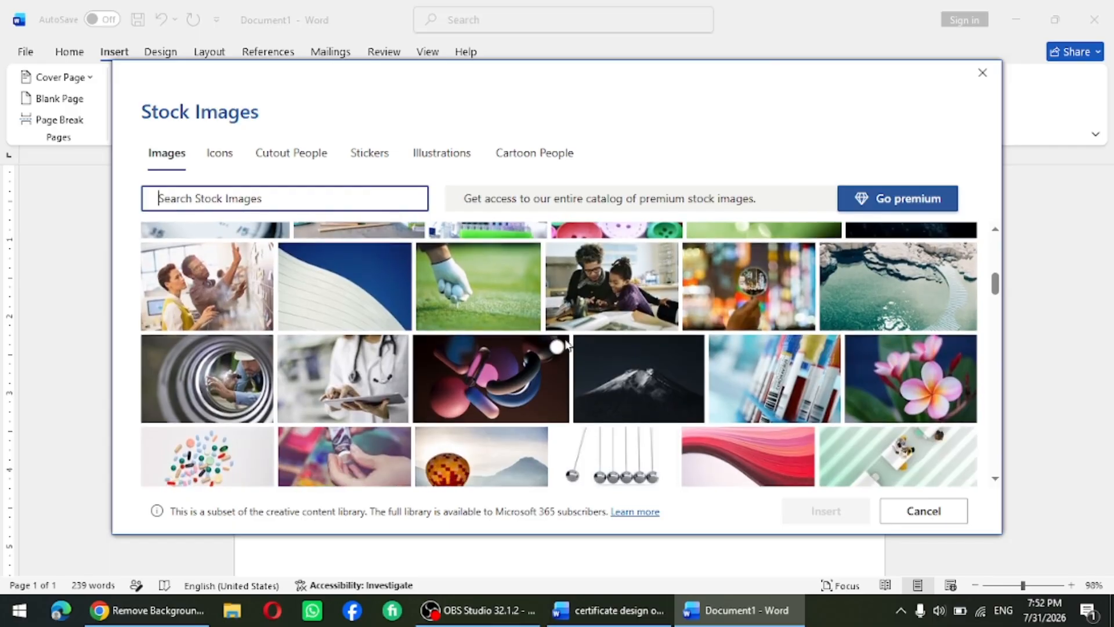
{"action": "scroll", "coordinate": [566, 345], "scroll_direction": "down", "scroll_amount": 3}
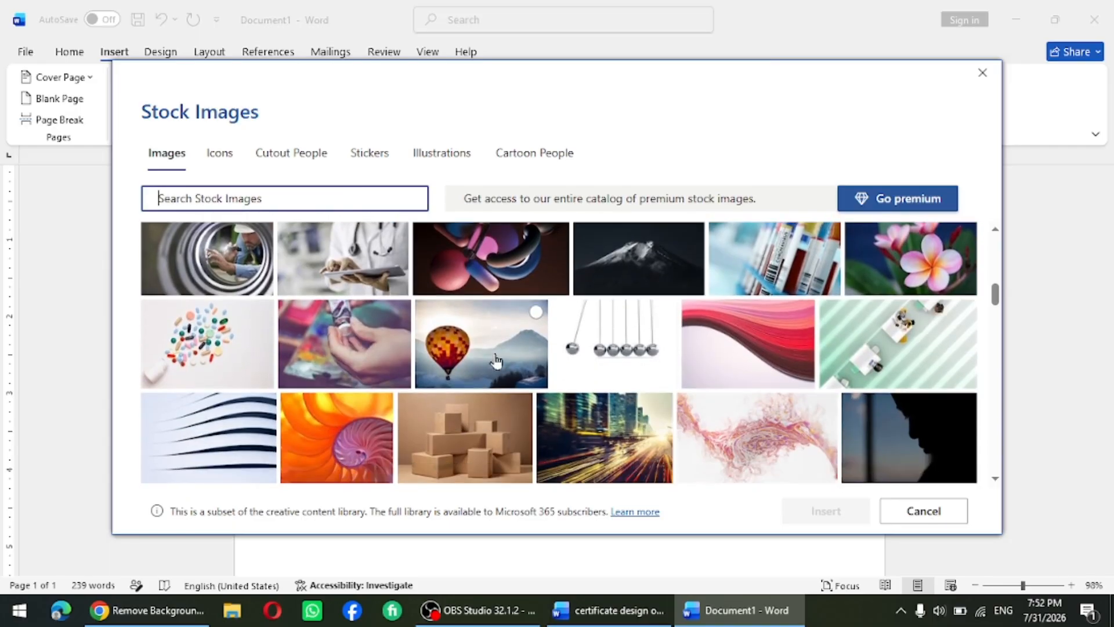
{"action": "left_click", "coordinate": [496, 361]}
{"action": "left_click", "coordinate": [835, 510]}
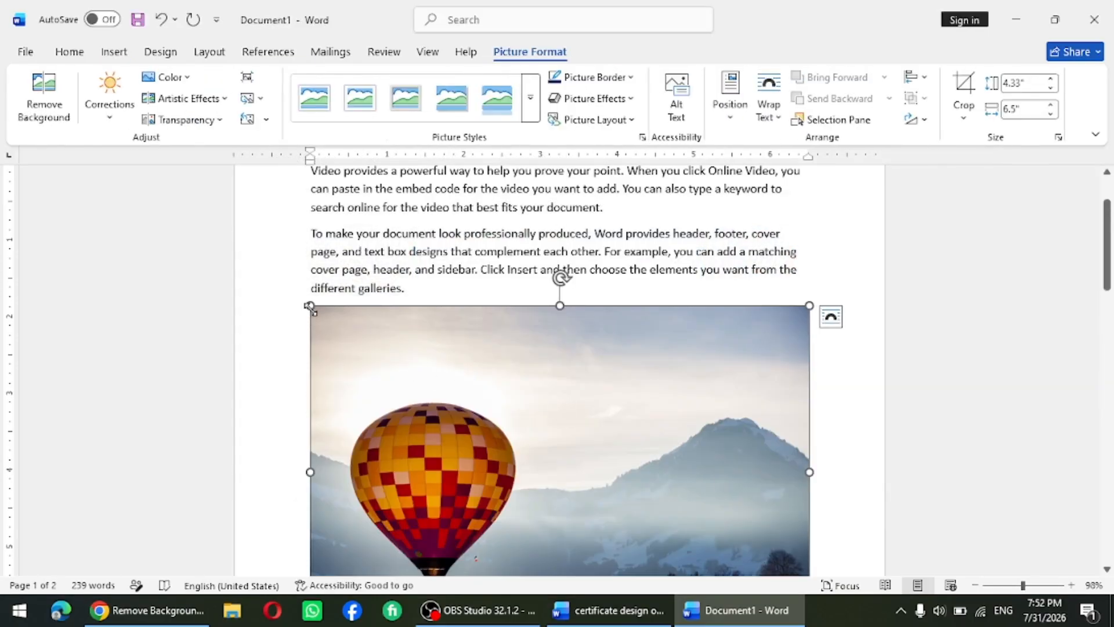
Step: Shrink the balloon picture to about 2.28" high by 3.42" wide, then delete it
{"action": "left_click_drag", "start_coordinate": [310, 306], "coordinate": [549, 531]}
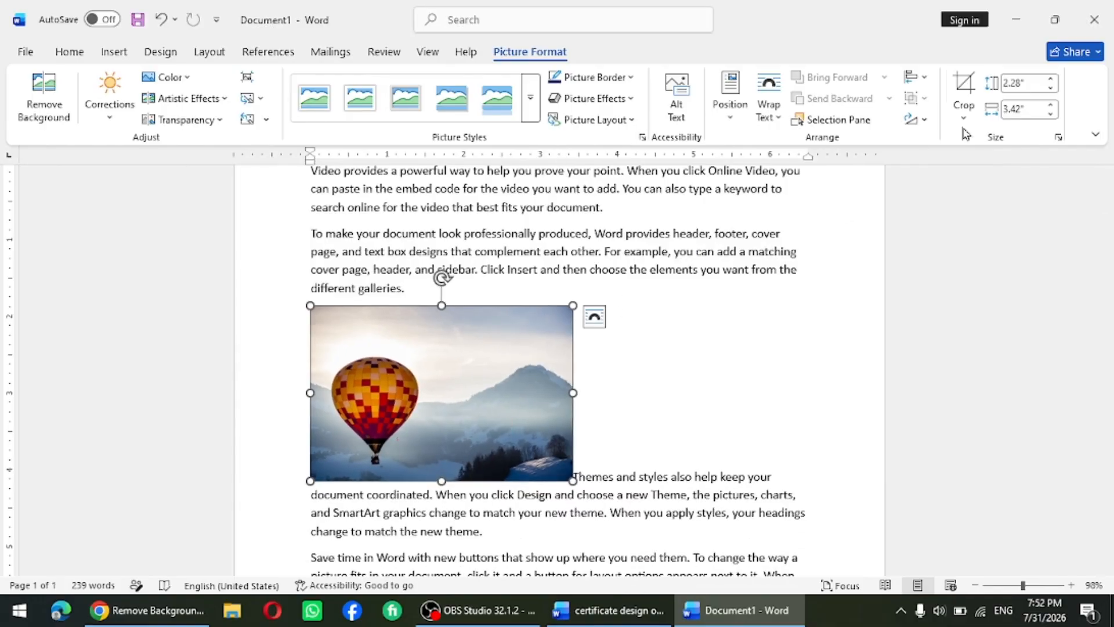
{"action": "key", "text": "Delete"}
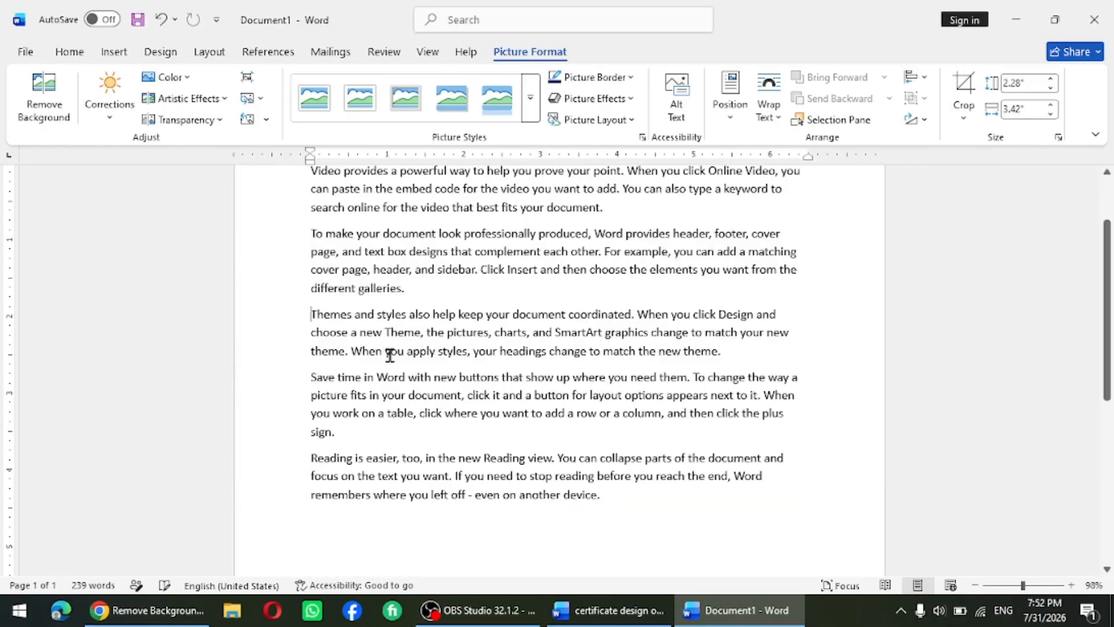
Step: Insert the blue bouquet picture from an online picture search for "flowers", then delete it
{"action": "left_click", "coordinate": [122, 60]}
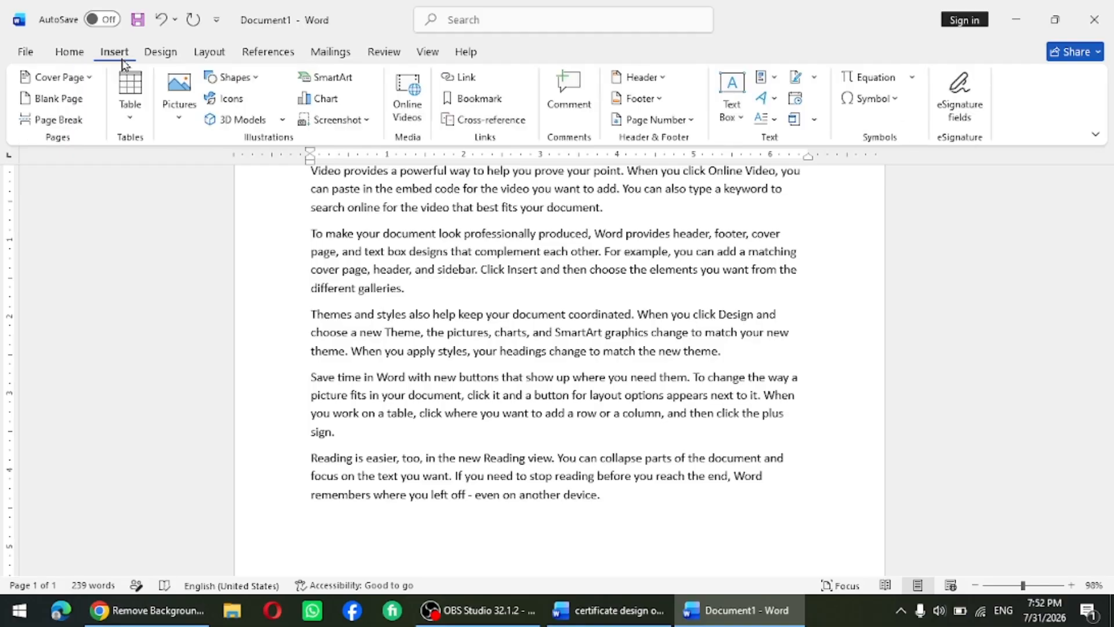
{"action": "left_click", "coordinate": [180, 113]}
{"action": "left_click", "coordinate": [216, 213]}
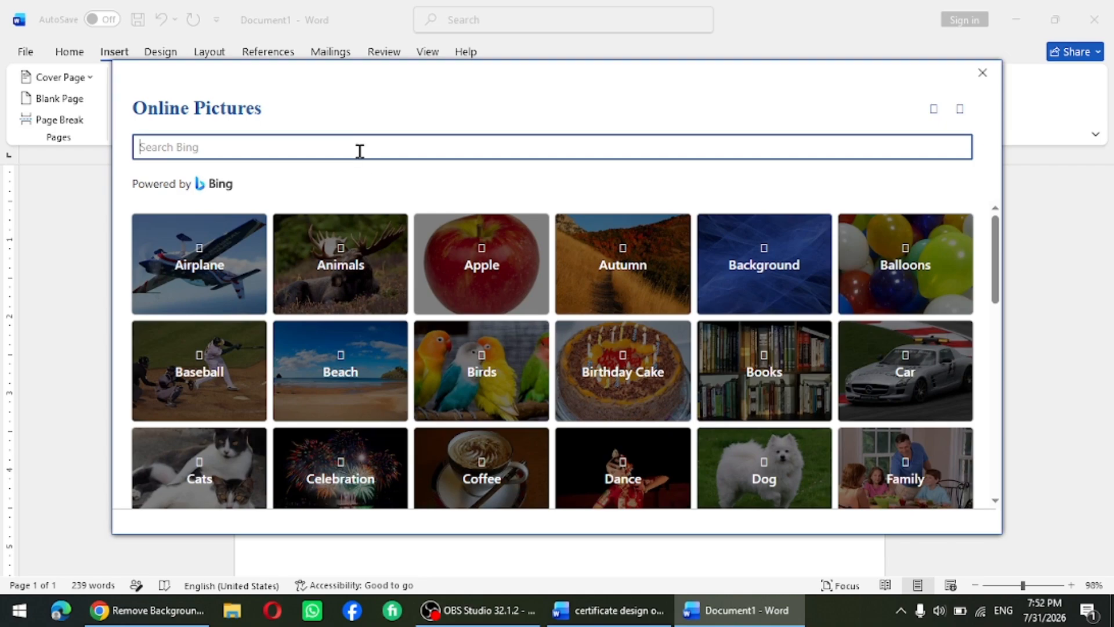
{"action": "type", "text": "flowers"}
{"action": "key", "text": "Return"}
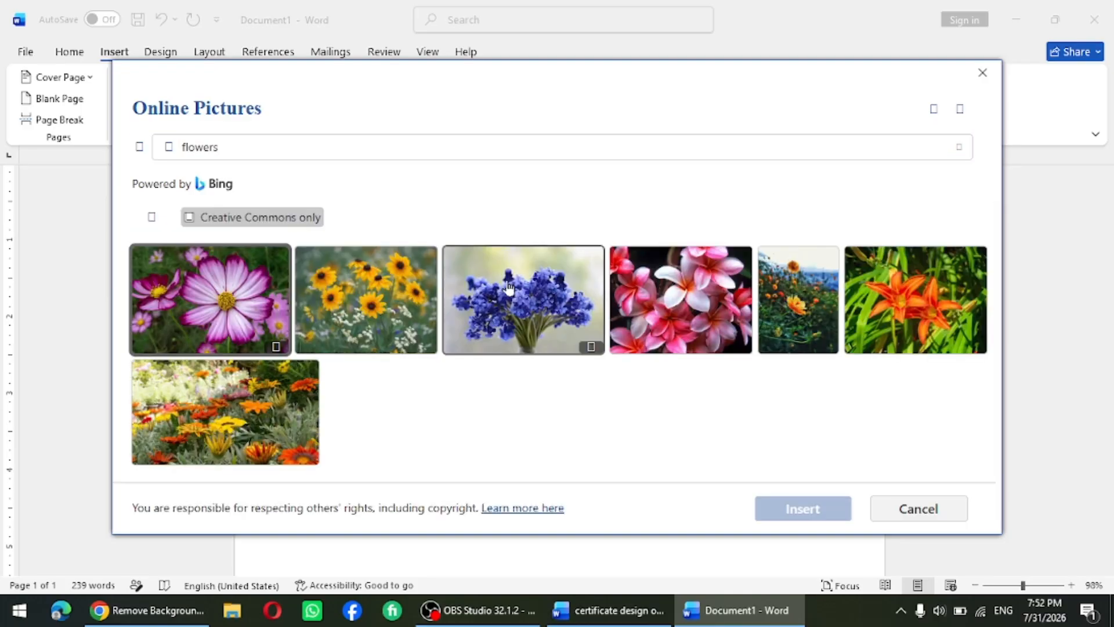
{"action": "left_click", "coordinate": [511, 286]}
{"action": "left_click", "coordinate": [804, 510]}
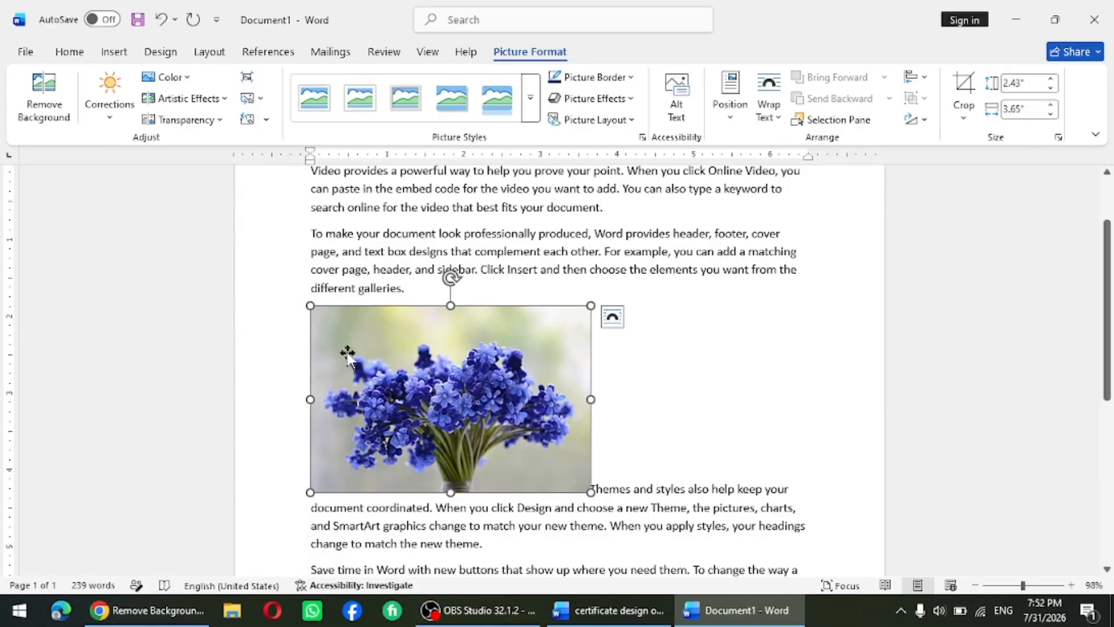
{"action": "key", "text": "Delete"}
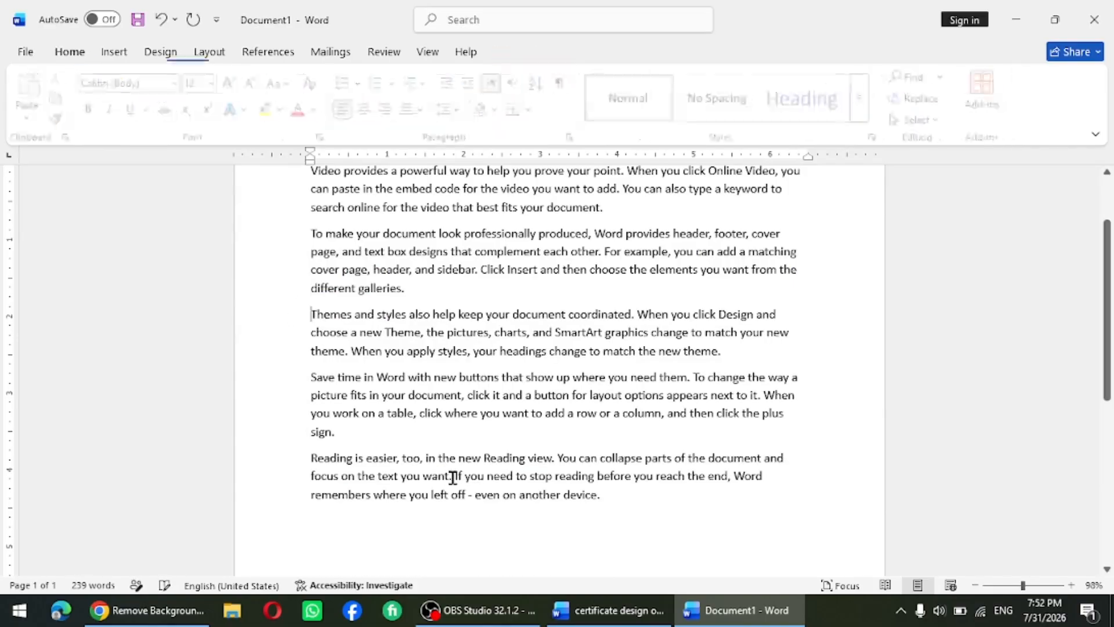
Step: Draw a smiley face shape about 2.6" high by 2.77" wide over the middle of the text
{"action": "left_click", "coordinate": [113, 58]}
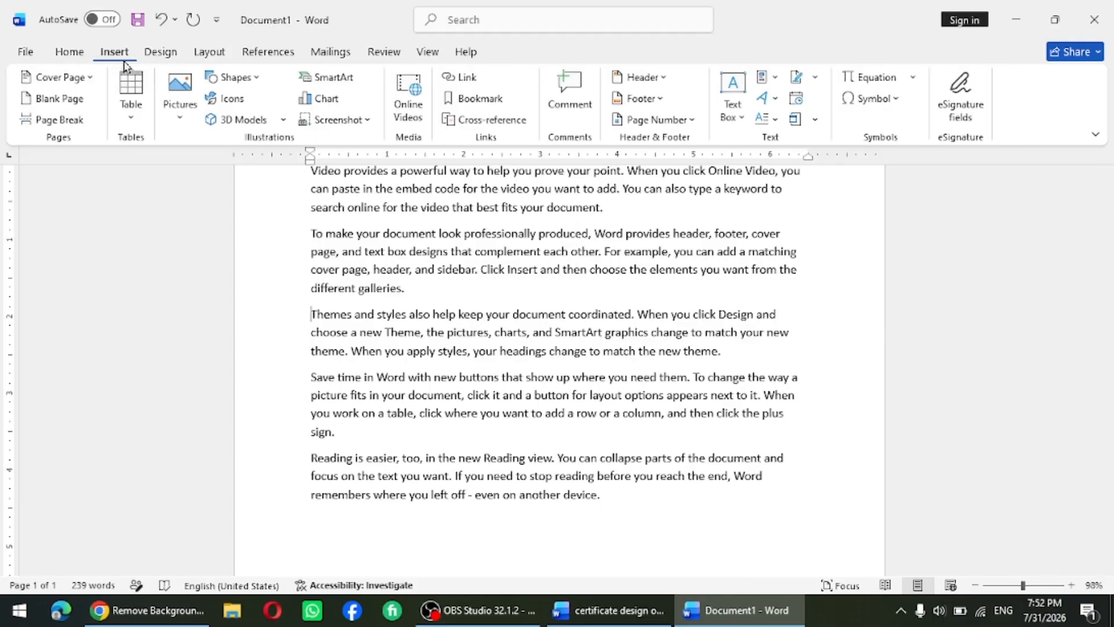
{"action": "left_click", "coordinate": [254, 81]}
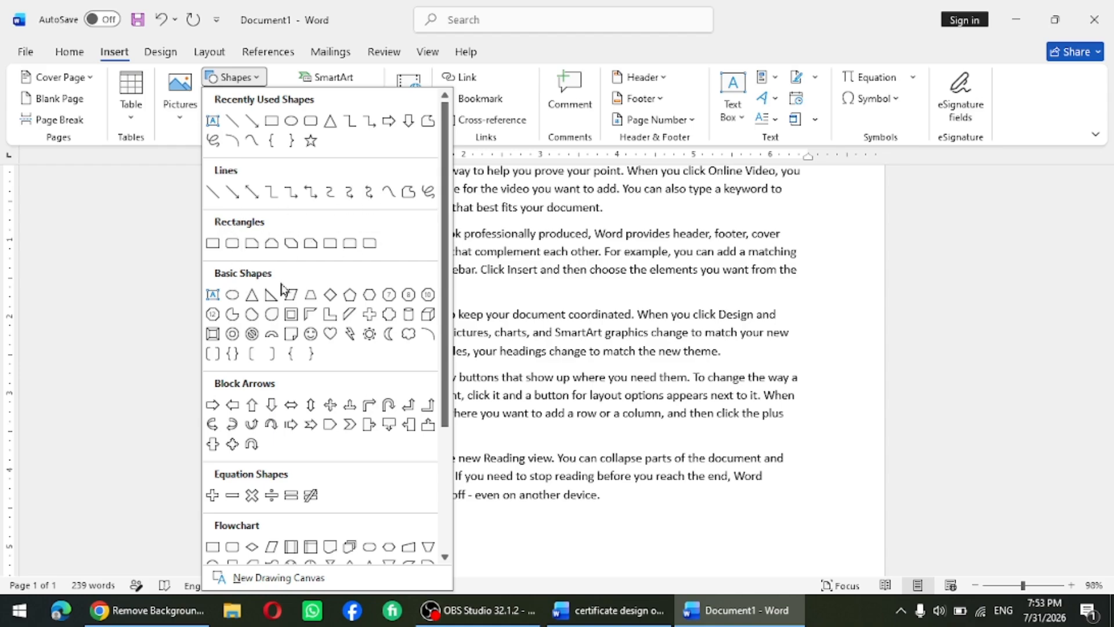
{"action": "left_click", "coordinate": [312, 334]}
{"action": "left_click_drag", "start_coordinate": [389, 256], "coordinate": [601, 455]}
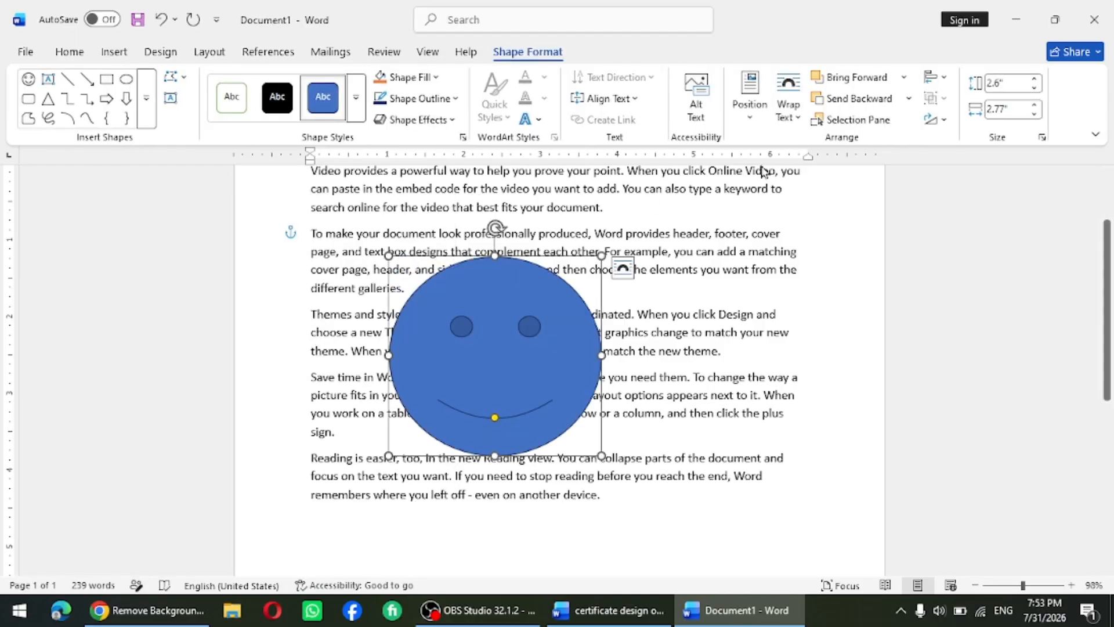
Step: Fill the smiley face with the standard orange colour and move it toward the text's right margin
{"action": "left_click", "coordinate": [437, 79]}
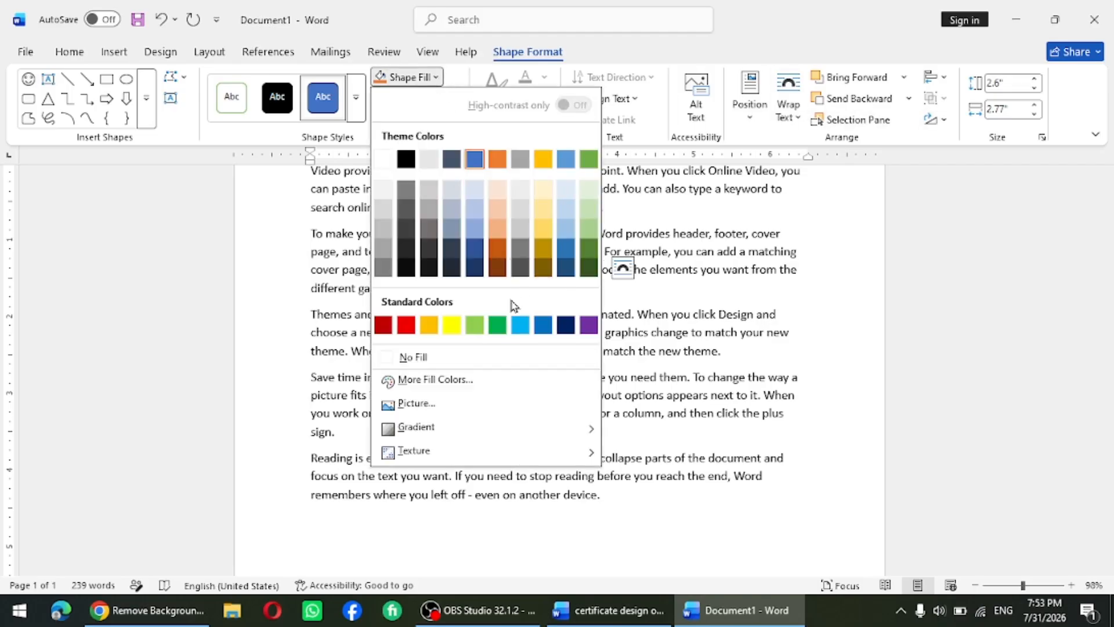
{"action": "left_click", "coordinate": [429, 325]}
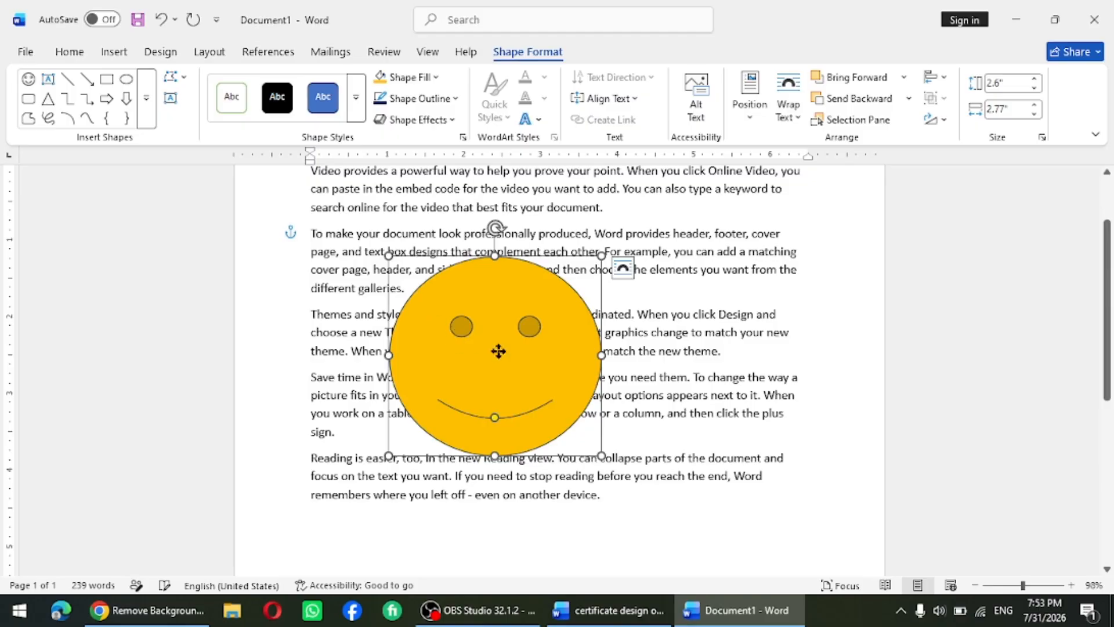
{"action": "left_click_drag", "start_coordinate": [497, 351], "coordinate": [615, 366]}
Step: Change the smiley face's fill to the custom magenta colour #C83898
{"action": "left_click", "coordinate": [435, 77]}
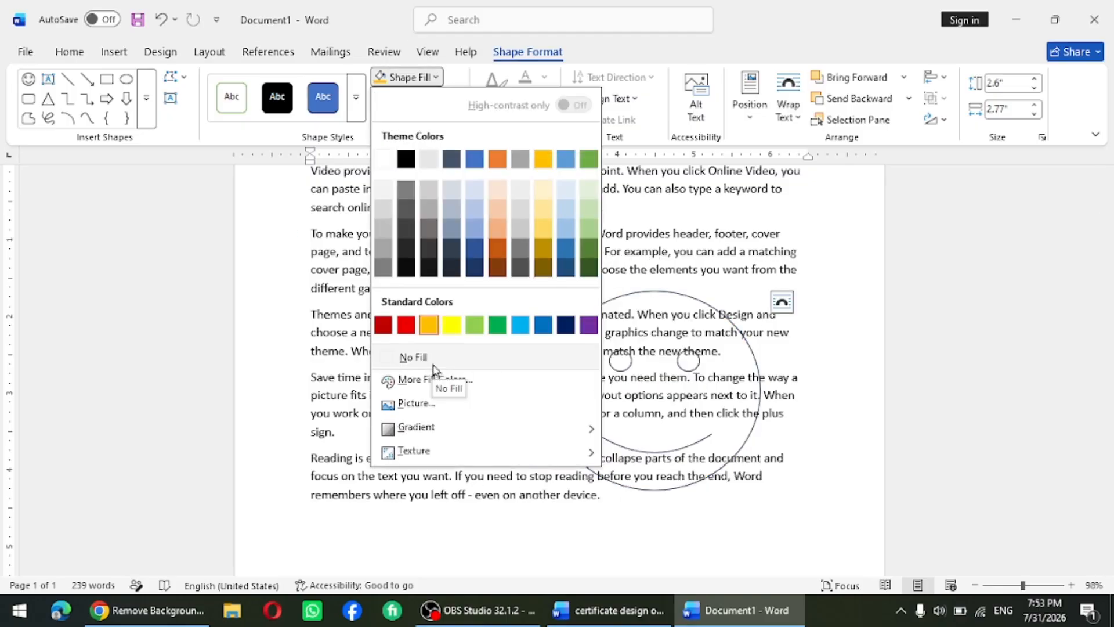
{"action": "left_click", "coordinate": [415, 381]}
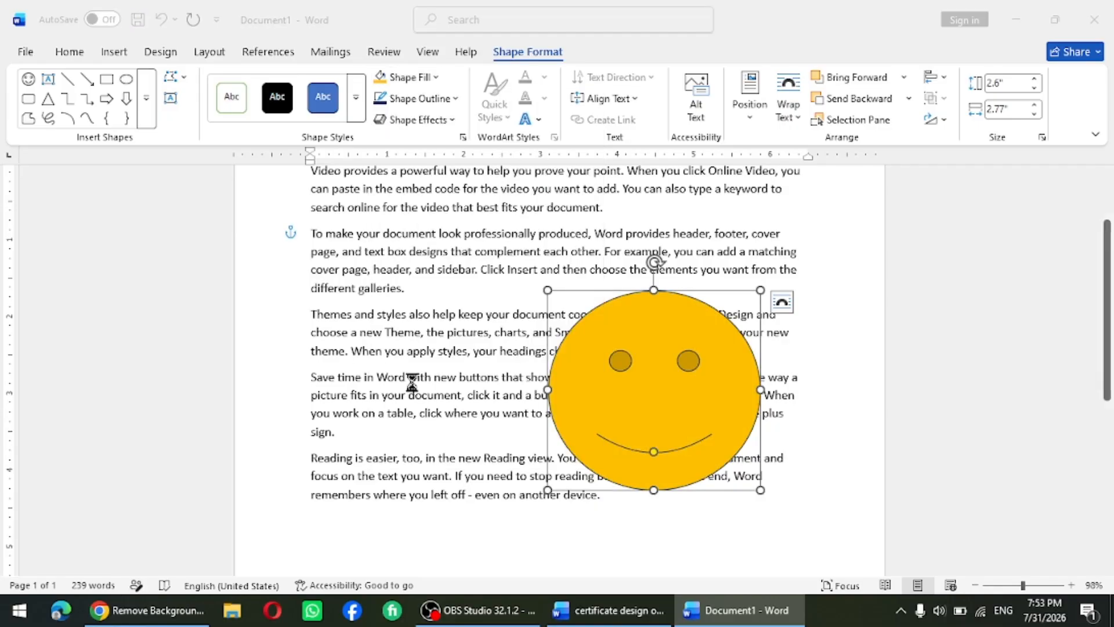
{"action": "left_click", "coordinate": [564, 241]}
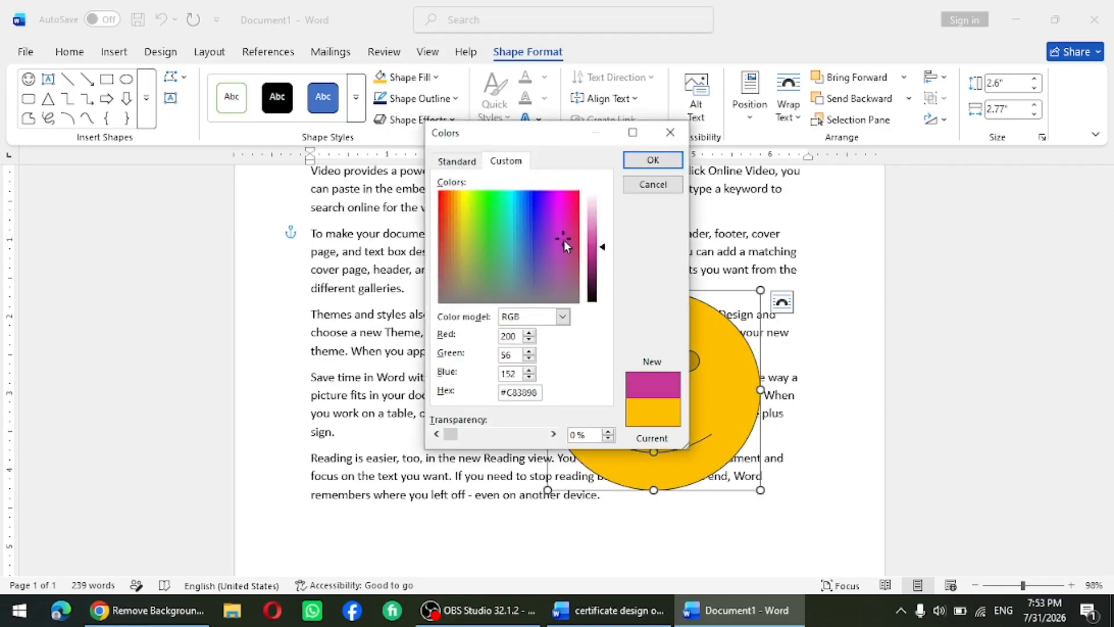
{"action": "left_click", "coordinate": [652, 159]}
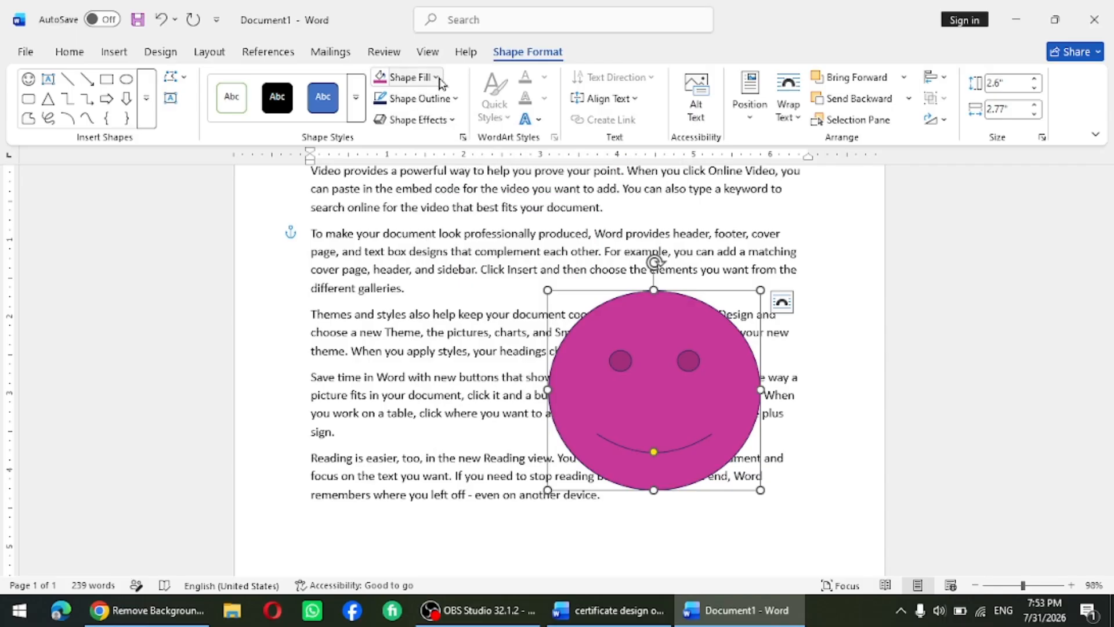
Step: Fill the smiley face with the "apple logo" picture from the Pictures folder
{"action": "left_click", "coordinate": [406, 77]}
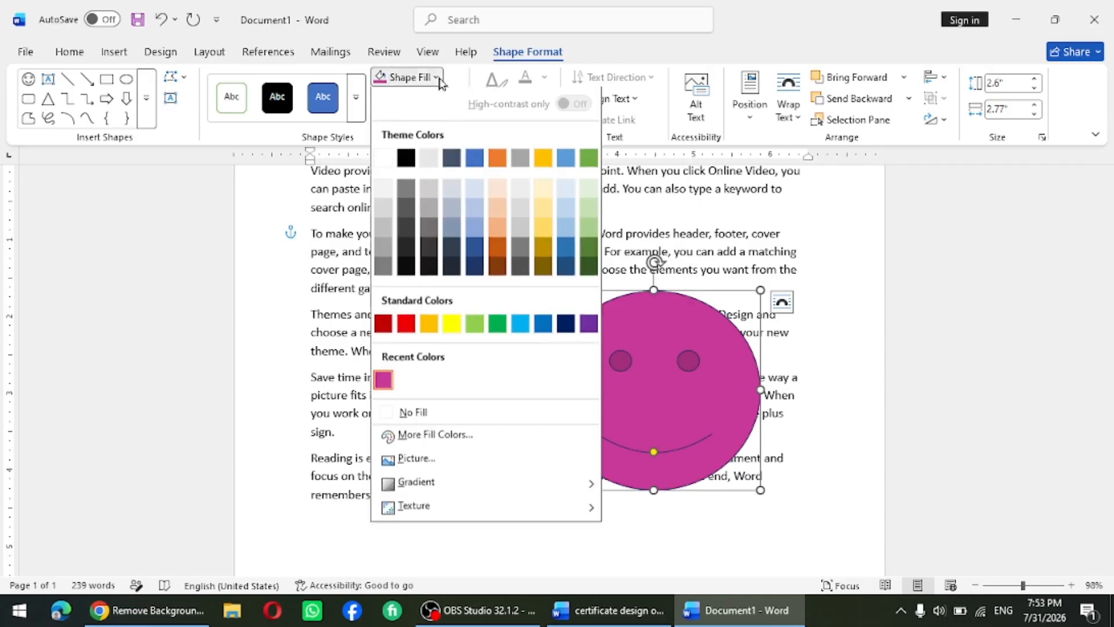
{"action": "left_click", "coordinate": [429, 463]}
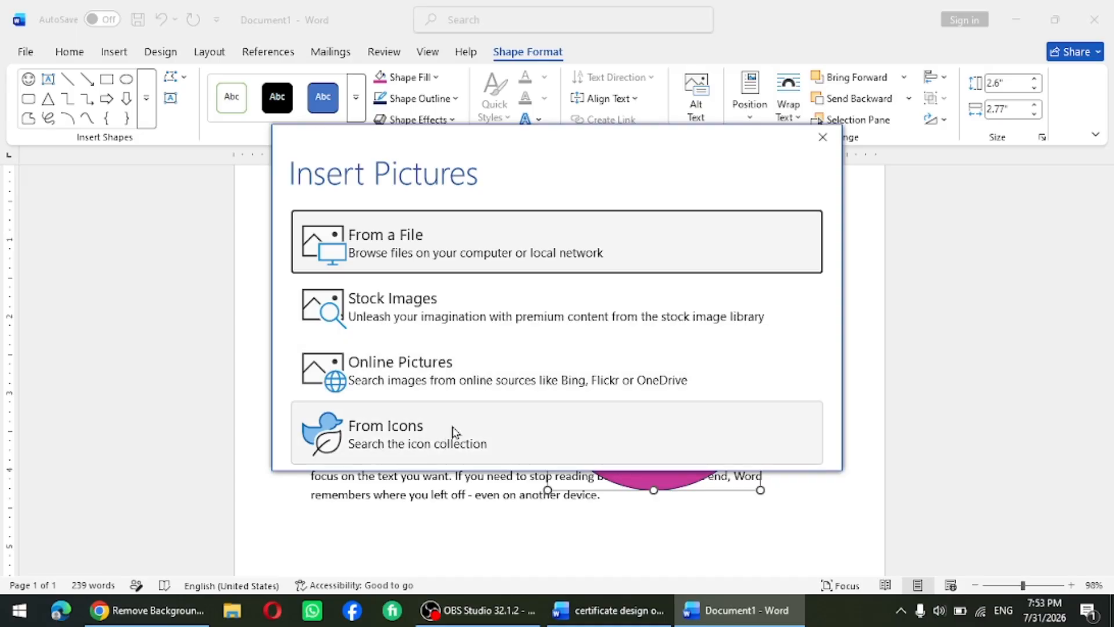
{"action": "left_click", "coordinate": [475, 239]}
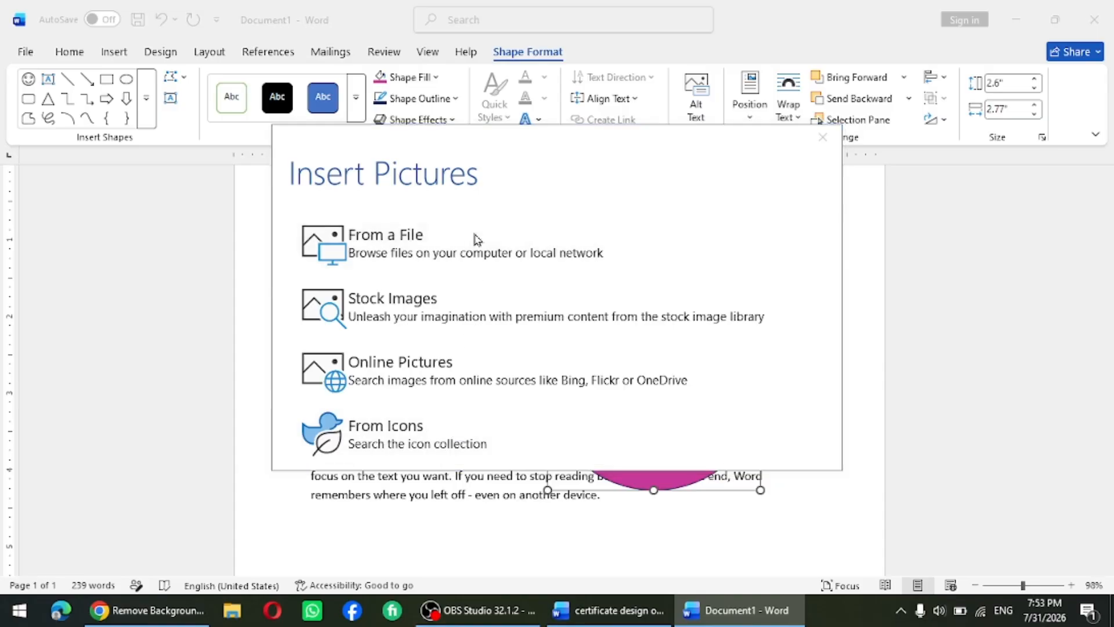
{"action": "left_click", "coordinate": [469, 162]}
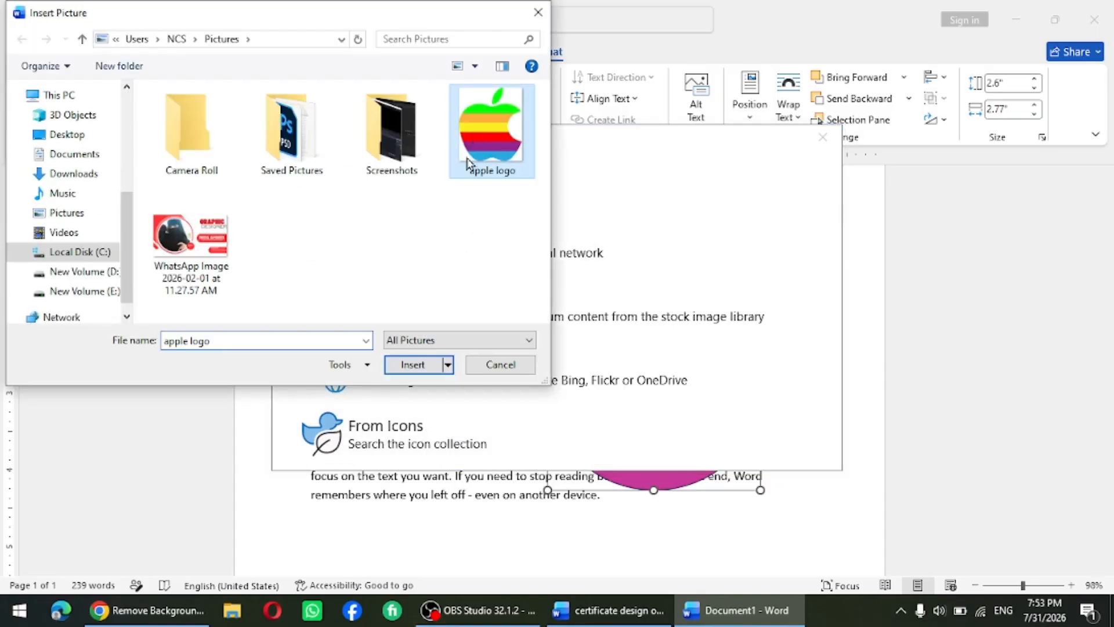
{"action": "left_click", "coordinate": [419, 367]}
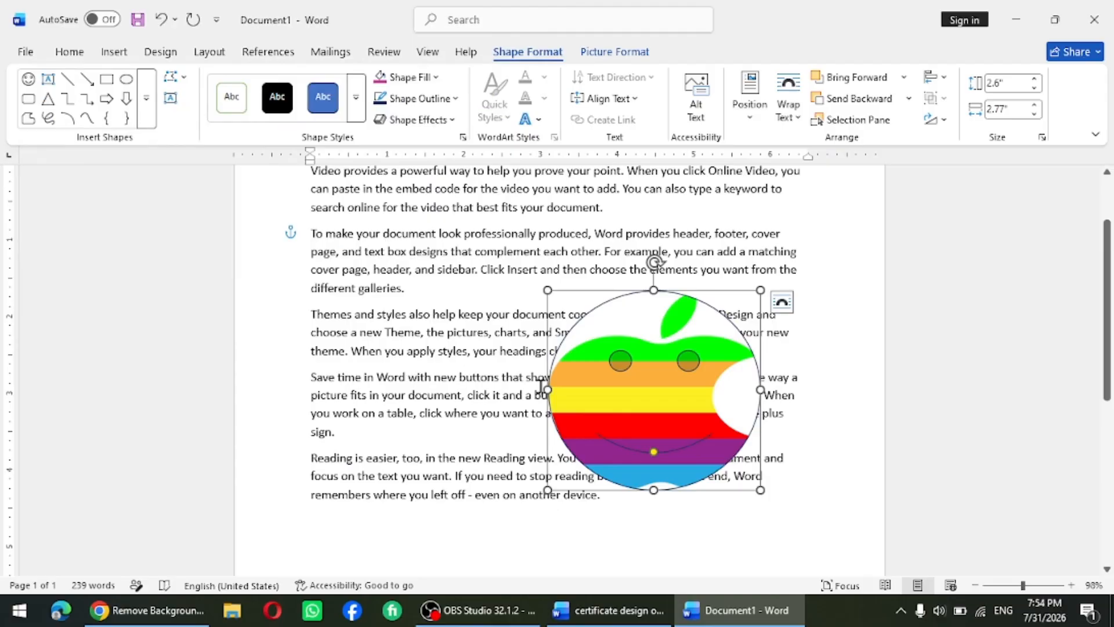
Step: Try nudging the picture-filled smiley face, then undo back to the solid magenta fill
{"action": "left_click_drag", "start_coordinate": [616, 412], "coordinate": [612, 396]}
{"action": "key", "text": "ctrl+z"}
{"action": "key", "text": "ctrl+z"}
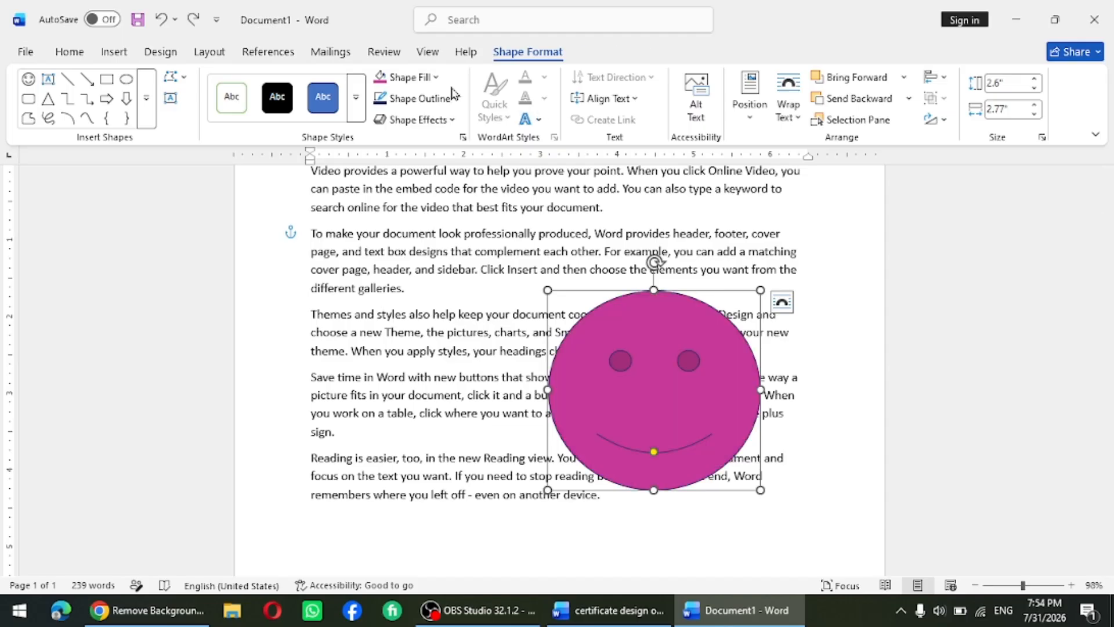
Step: Apply the dark-variation gradient radiating from the centre to the magenta smiley face
{"action": "left_click", "coordinate": [436, 79]}
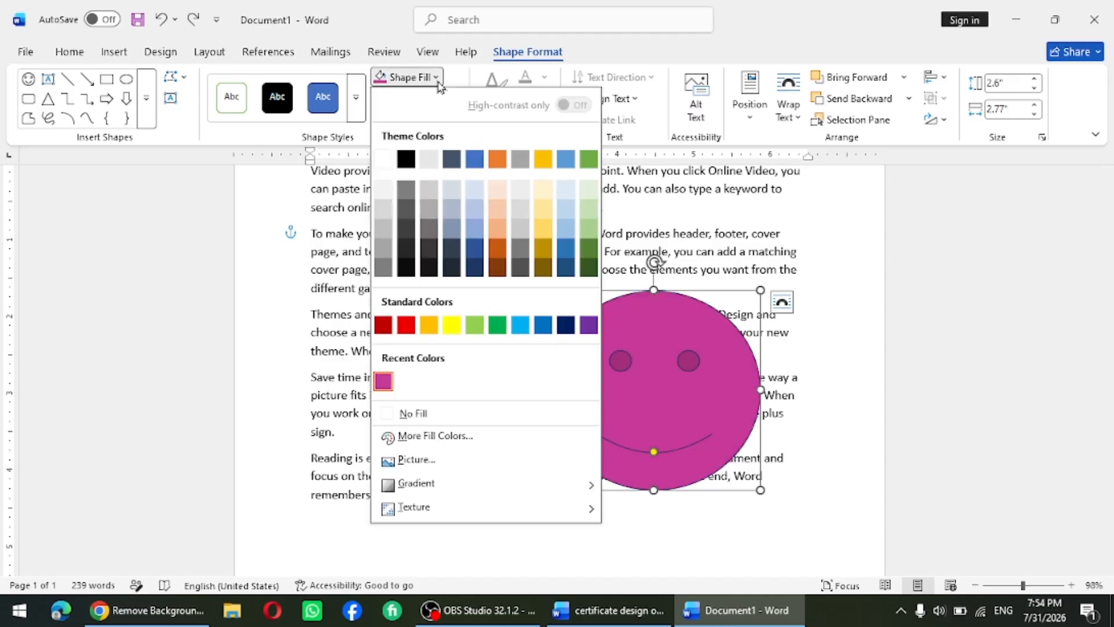
{"action": "mouse_move", "coordinate": [423, 485]}
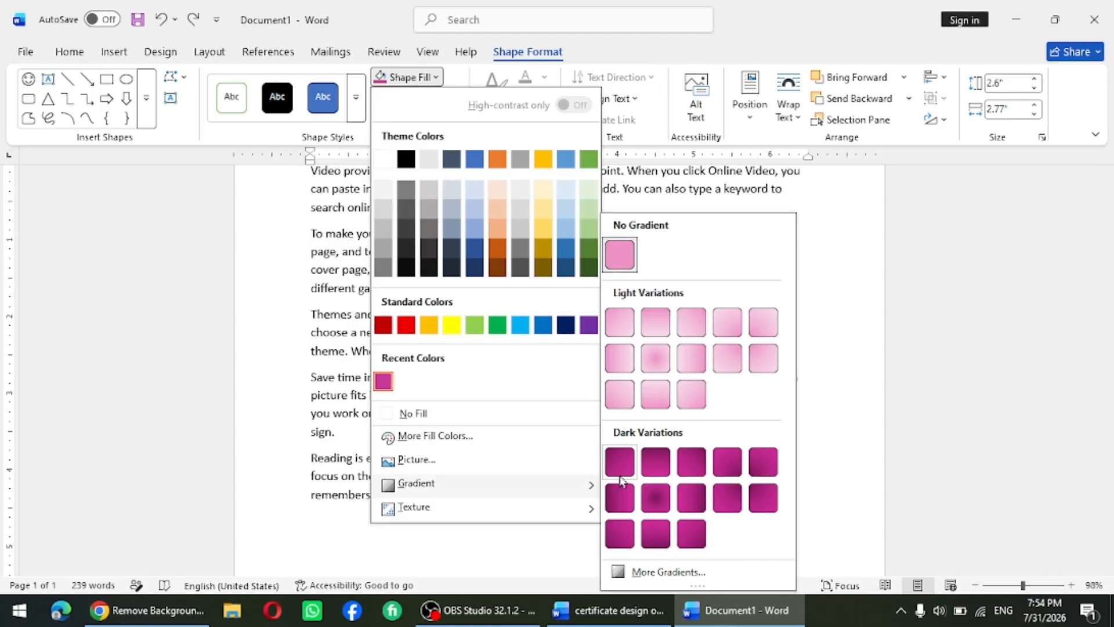
{"action": "left_click", "coordinate": [657, 496]}
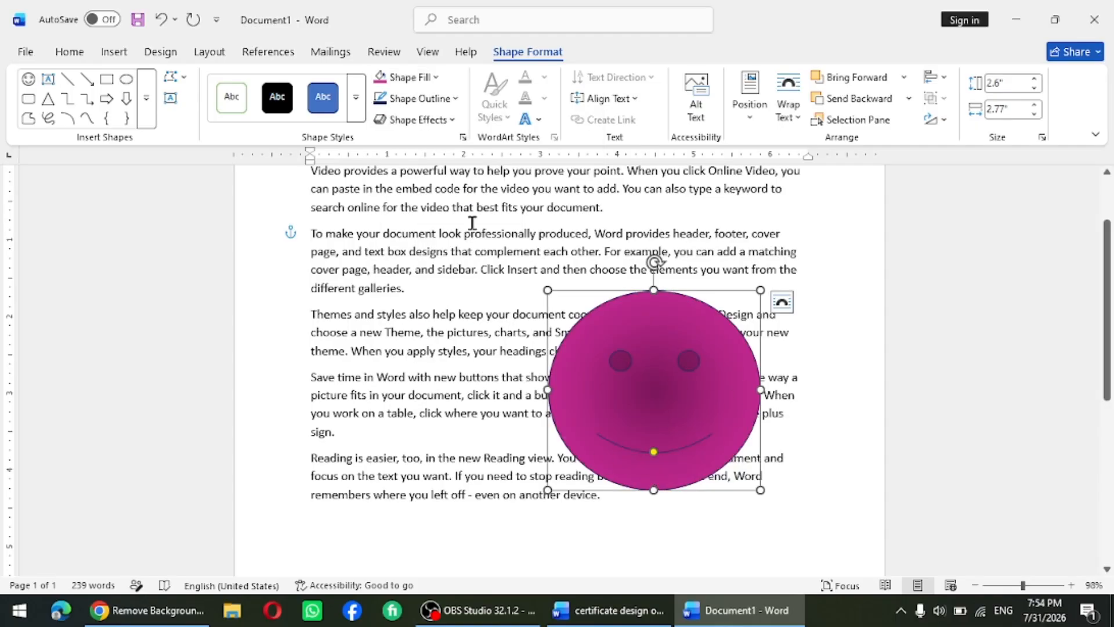
Step: Try the green marble texture as the smiley face's fill, then undo it
{"action": "left_click", "coordinate": [436, 77]}
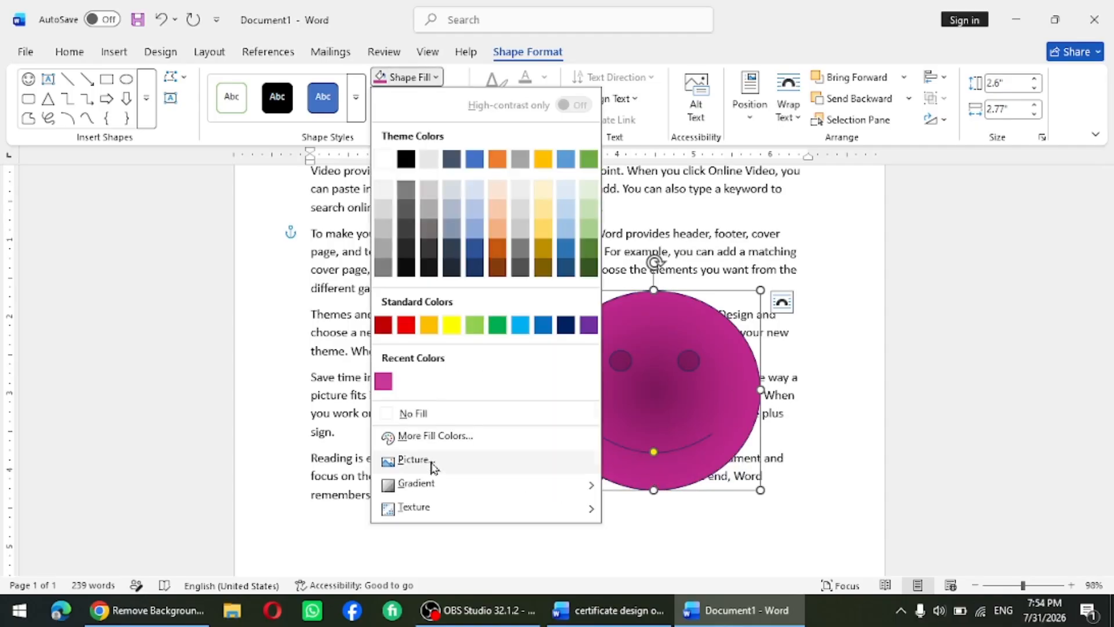
{"action": "mouse_move", "coordinate": [436, 514]}
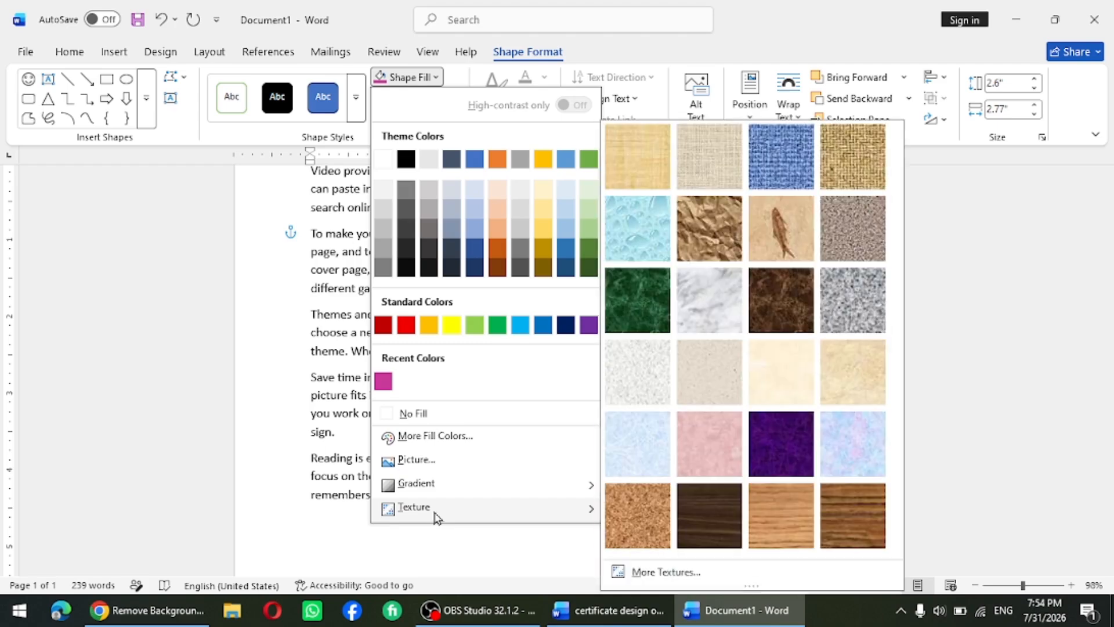
{"action": "left_click", "coordinate": [649, 295]}
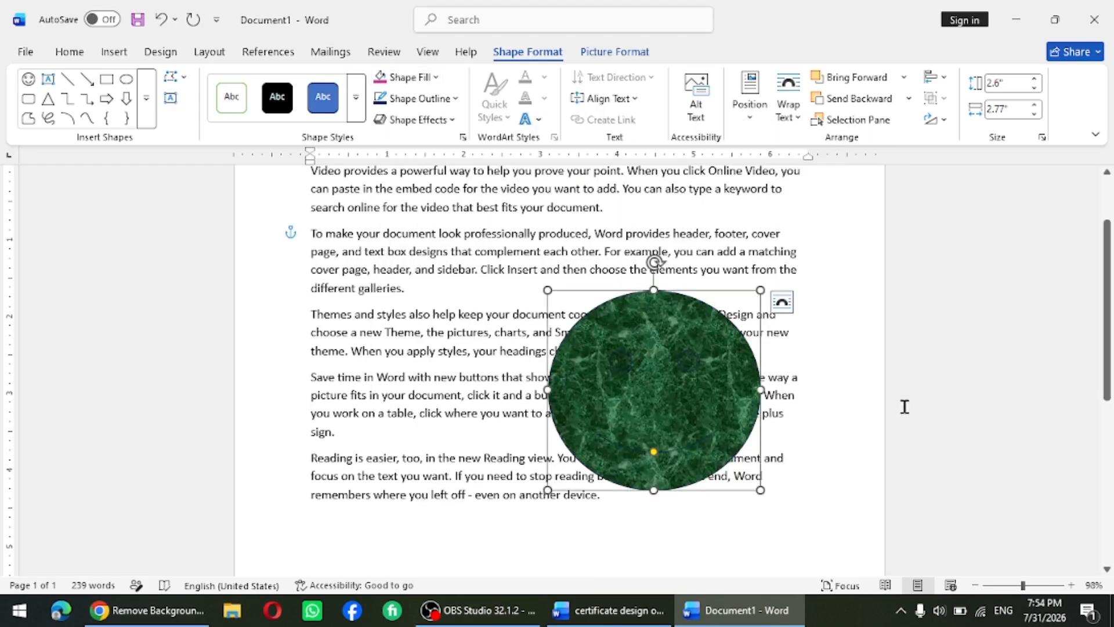
{"action": "key", "text": "ctrl+z"}
Step: Give the smiley face a yellow outline and increase the outline's weight
{"action": "left_click", "coordinate": [457, 100]}
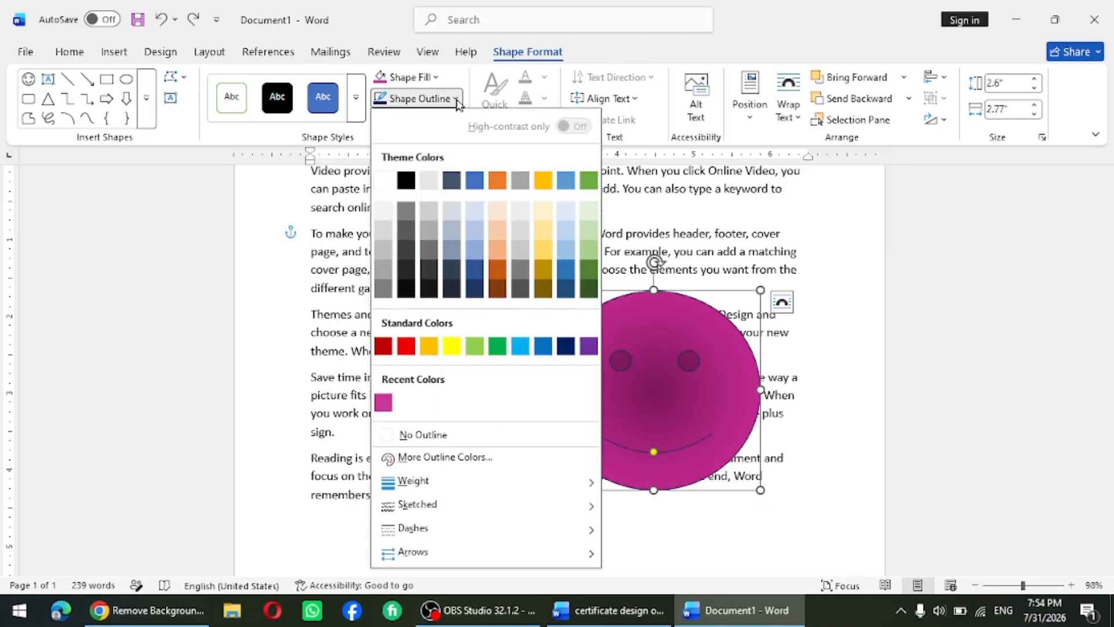
{"action": "left_click", "coordinate": [452, 346]}
{"action": "left_click", "coordinate": [456, 98]}
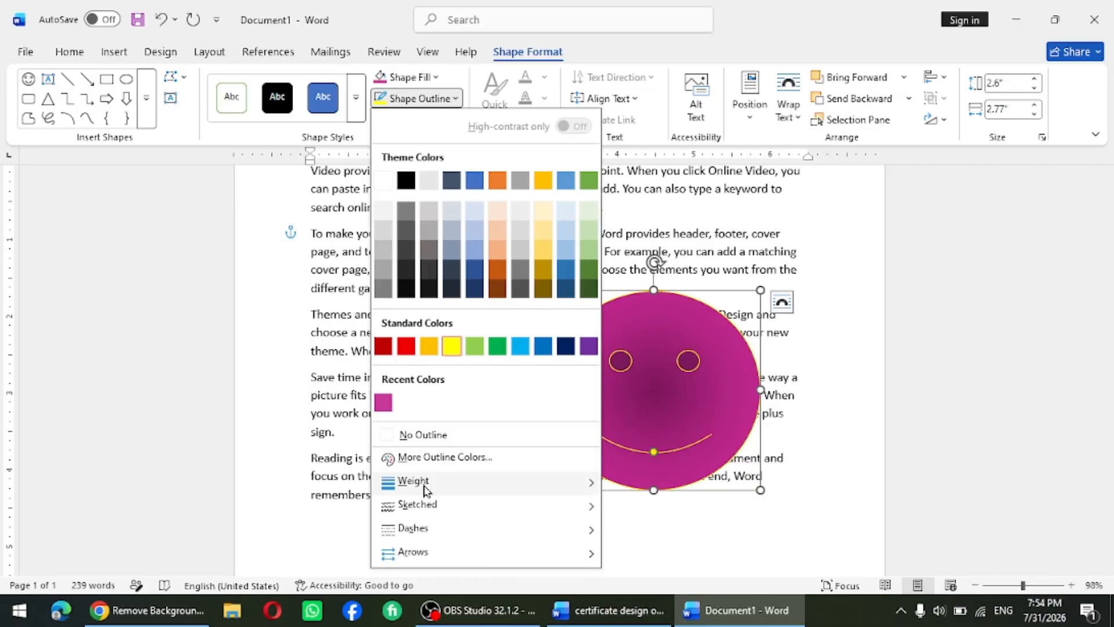
{"action": "mouse_move", "coordinate": [499, 491]}
{"action": "left_click", "coordinate": [671, 512]}
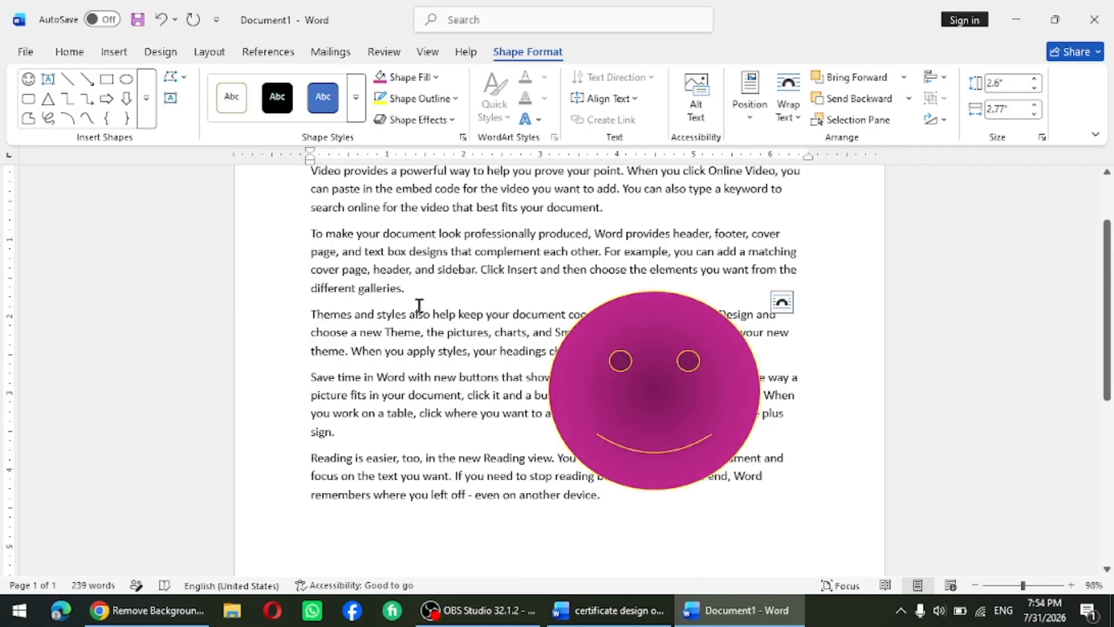
Step: Look through the sketched and arrow outline options and the preset shape effects for the smiley face
{"action": "left_click", "coordinate": [422, 99]}
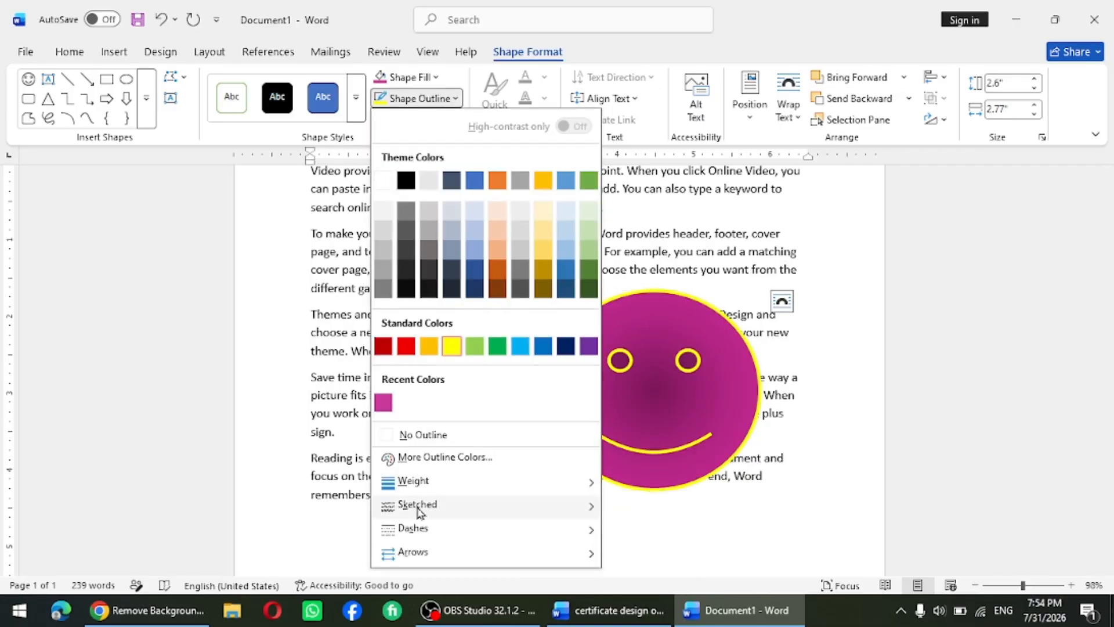
{"action": "mouse_move", "coordinate": [423, 506]}
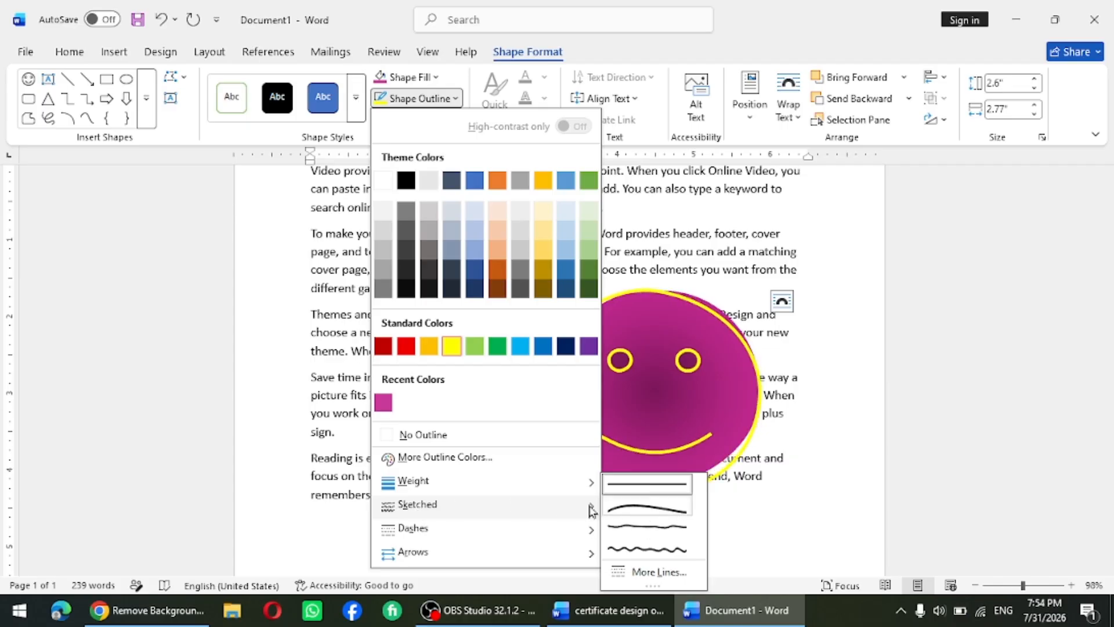
{"action": "mouse_move", "coordinate": [480, 558]}
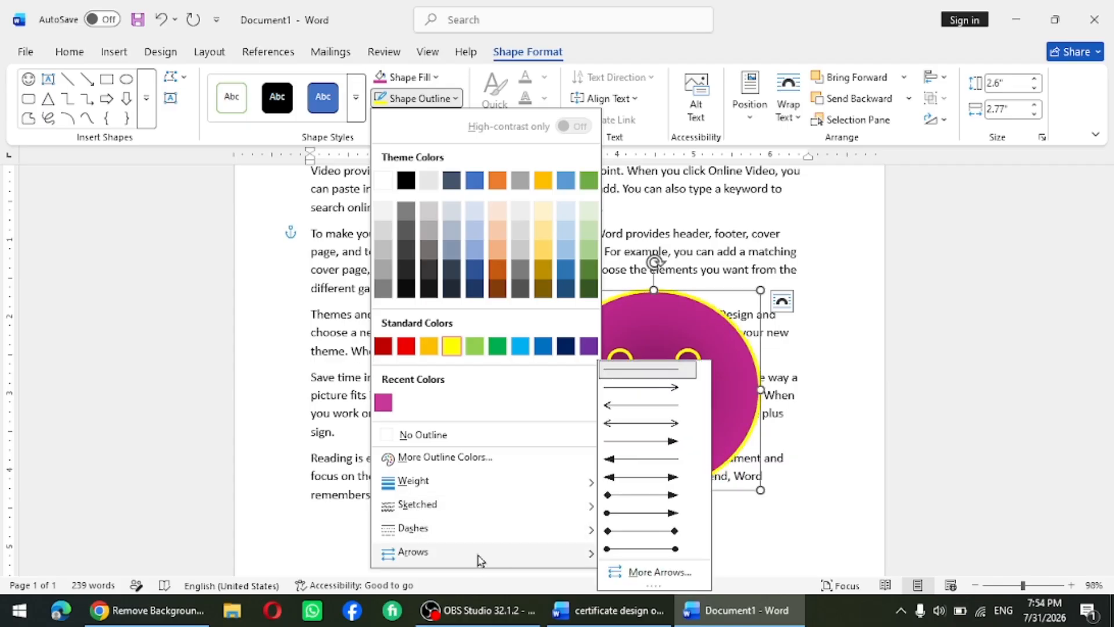
{"action": "left_click", "coordinate": [666, 513]}
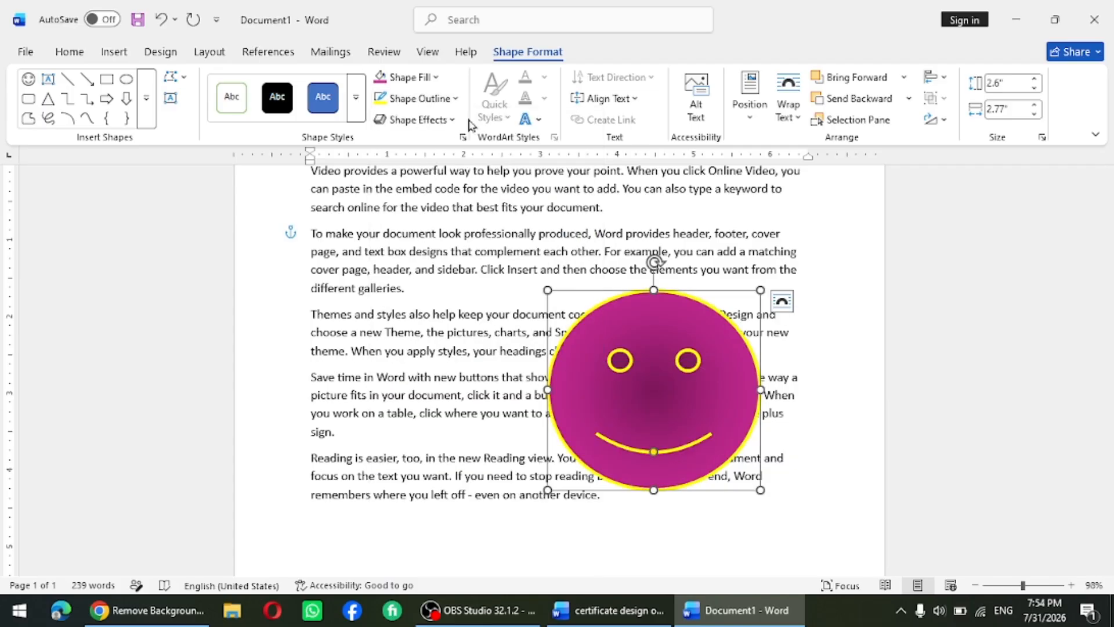
{"action": "left_click", "coordinate": [452, 122]}
{"action": "mouse_move", "coordinate": [426, 151]}
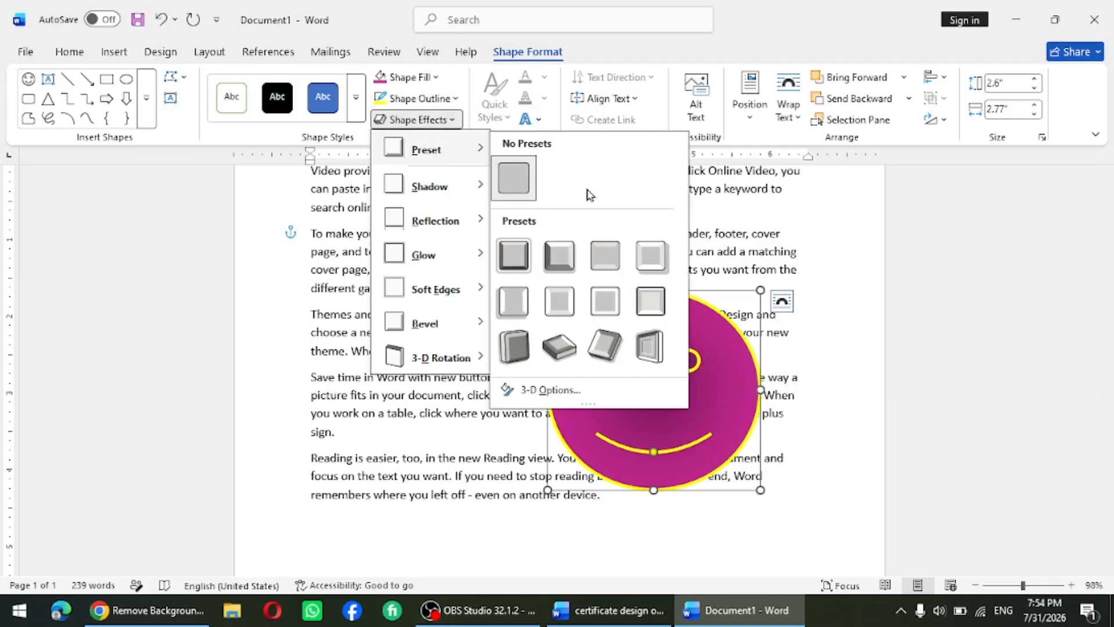
{"action": "left_click", "coordinate": [723, 433]}
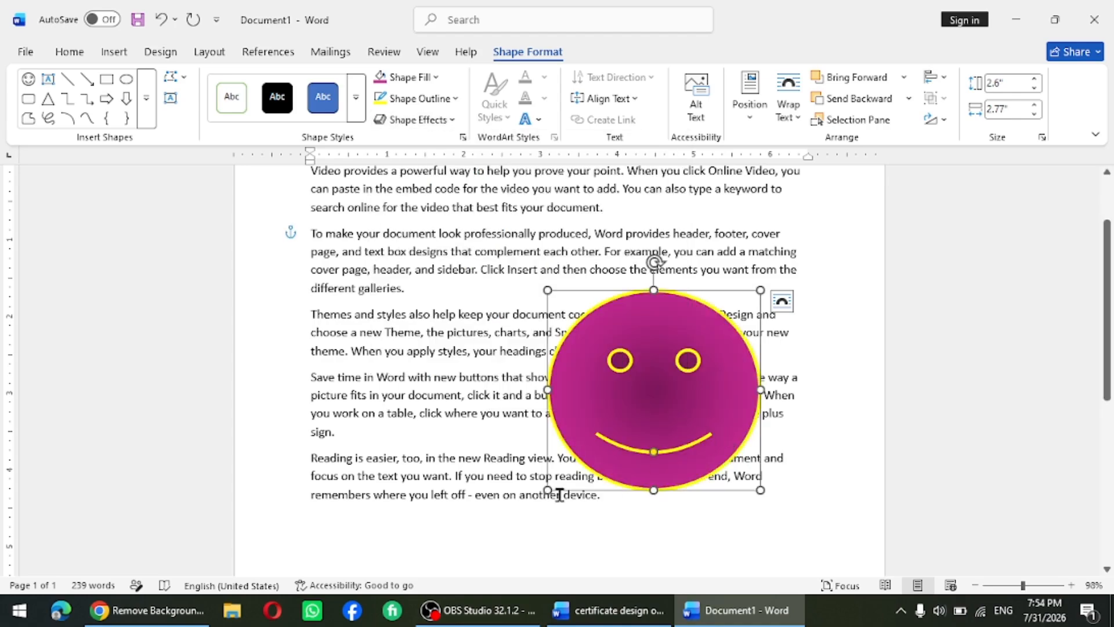
Step: Apply the perspective shadow cast beneath the shape to the smiley face and reposition it over the right part of the text
{"action": "left_click_drag", "start_coordinate": [651, 400], "coordinate": [415, 475]}
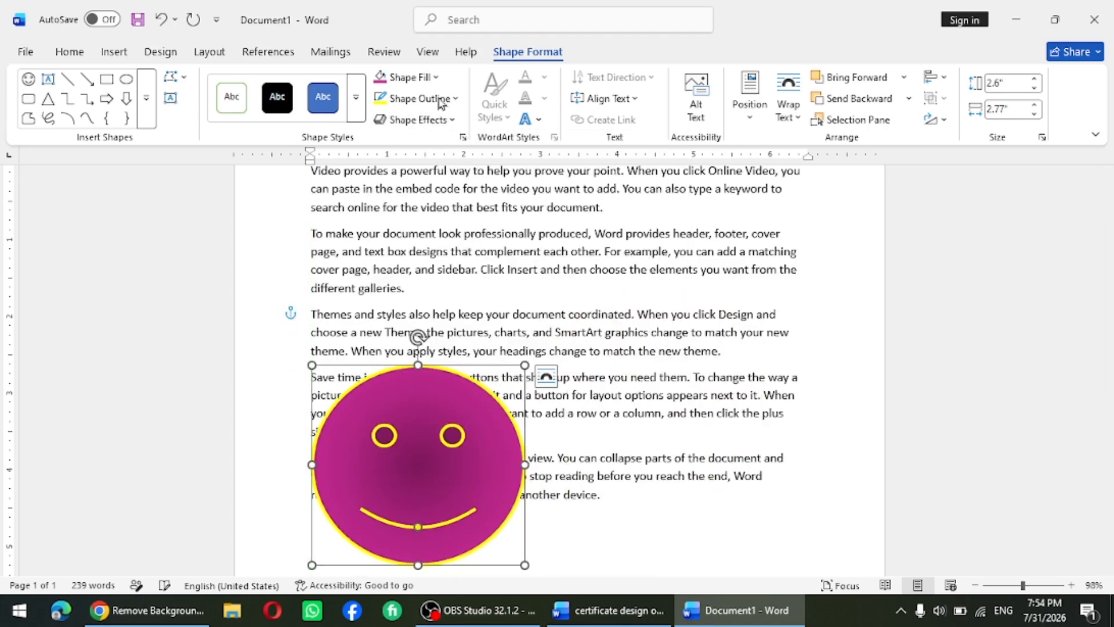
{"action": "left_click", "coordinate": [452, 121]}
{"action": "mouse_move", "coordinate": [457, 156]}
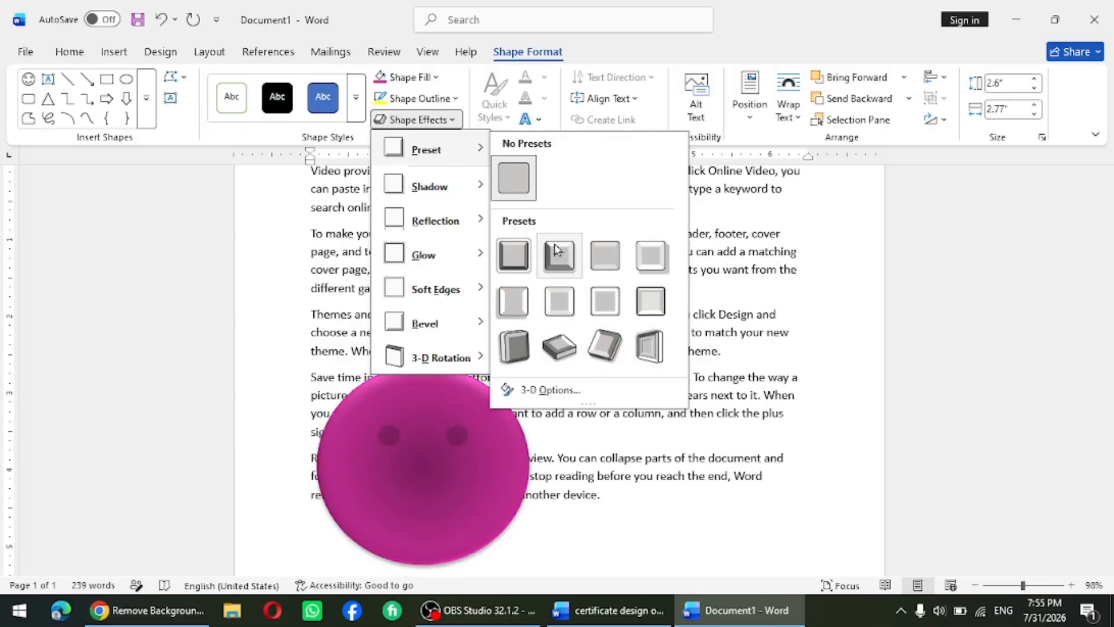
{"action": "mouse_move", "coordinate": [443, 197]}
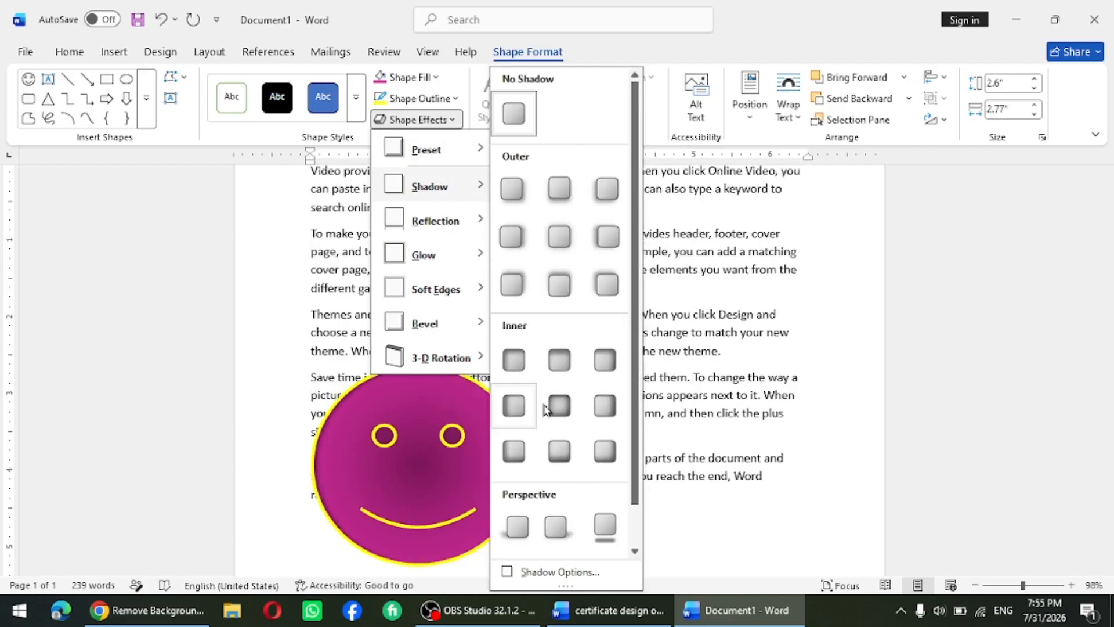
{"action": "left_click", "coordinate": [604, 533]}
{"action": "left_click_drag", "start_coordinate": [436, 484], "coordinate": [717, 365]}
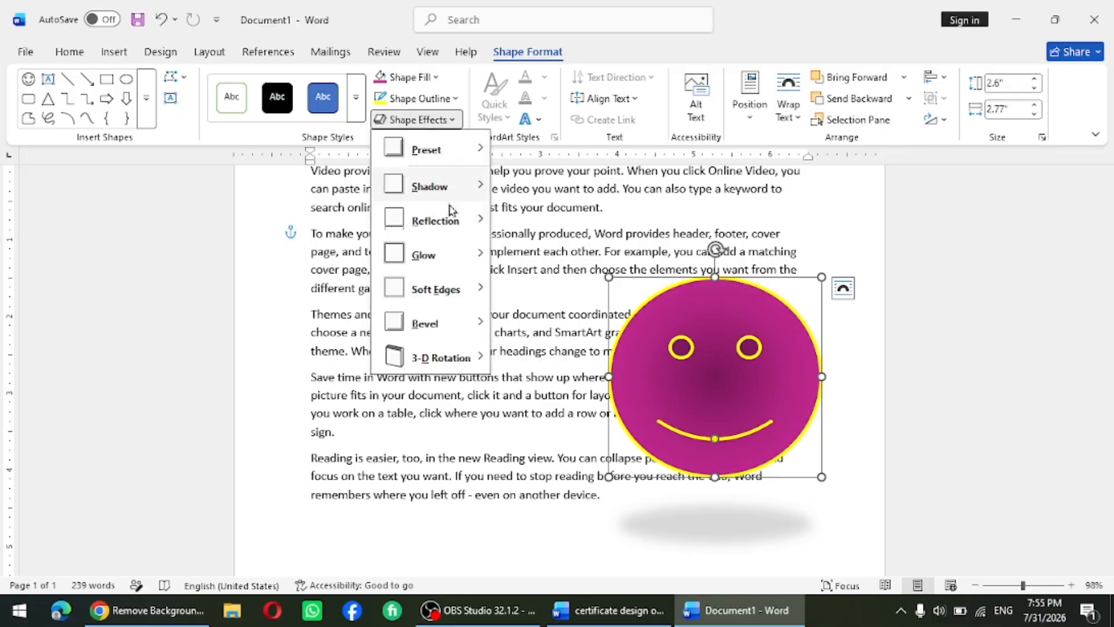
Step: Preview the reflection, glow and soft-edge effects, and apply the third bevel of the second row to the smiley face
{"action": "mouse_move", "coordinate": [452, 224]}
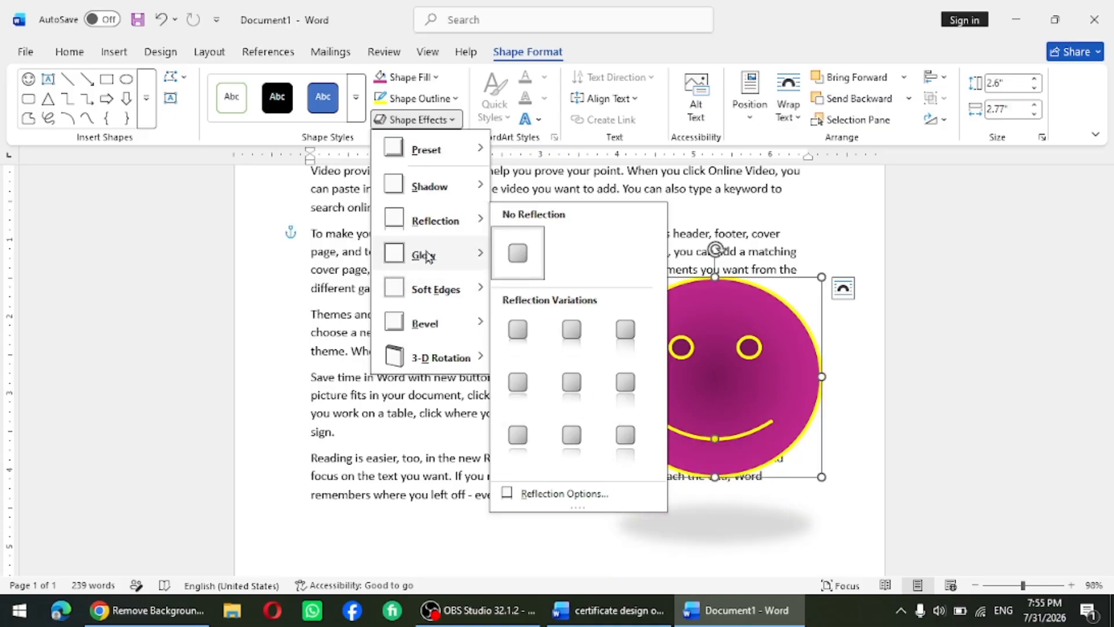
{"action": "mouse_move", "coordinate": [427, 255]}
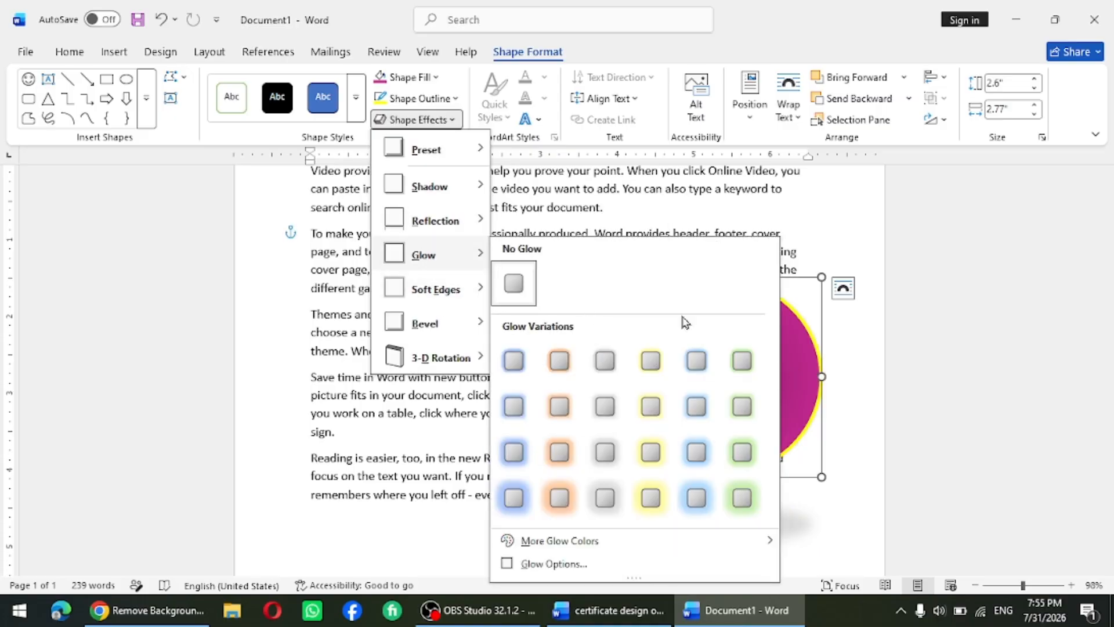
{"action": "mouse_move", "coordinate": [456, 301]}
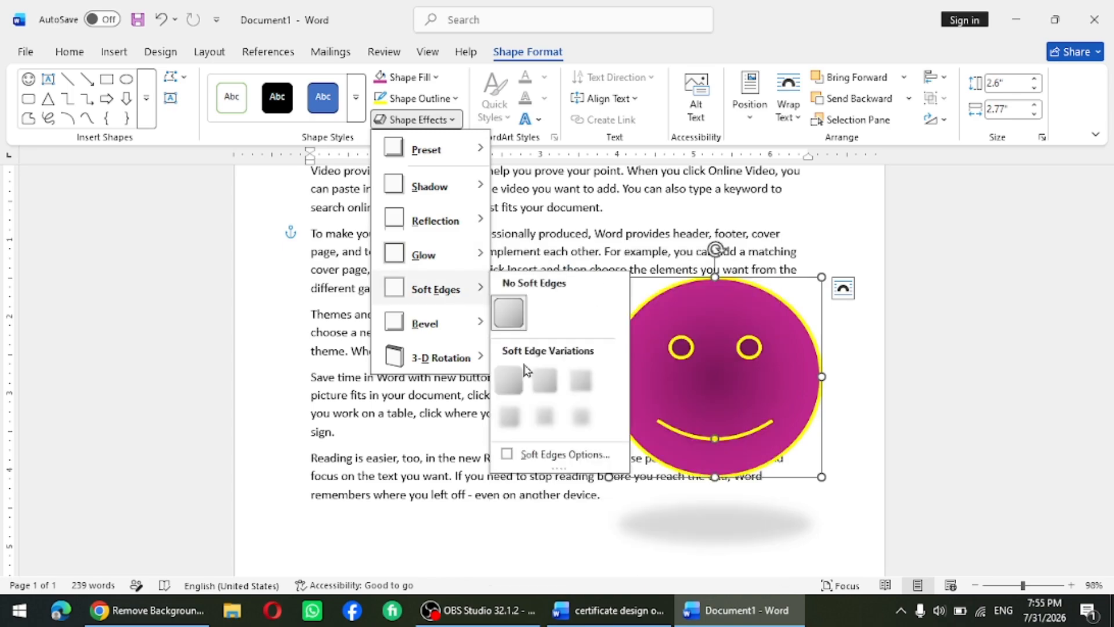
{"action": "mouse_move", "coordinate": [461, 330]}
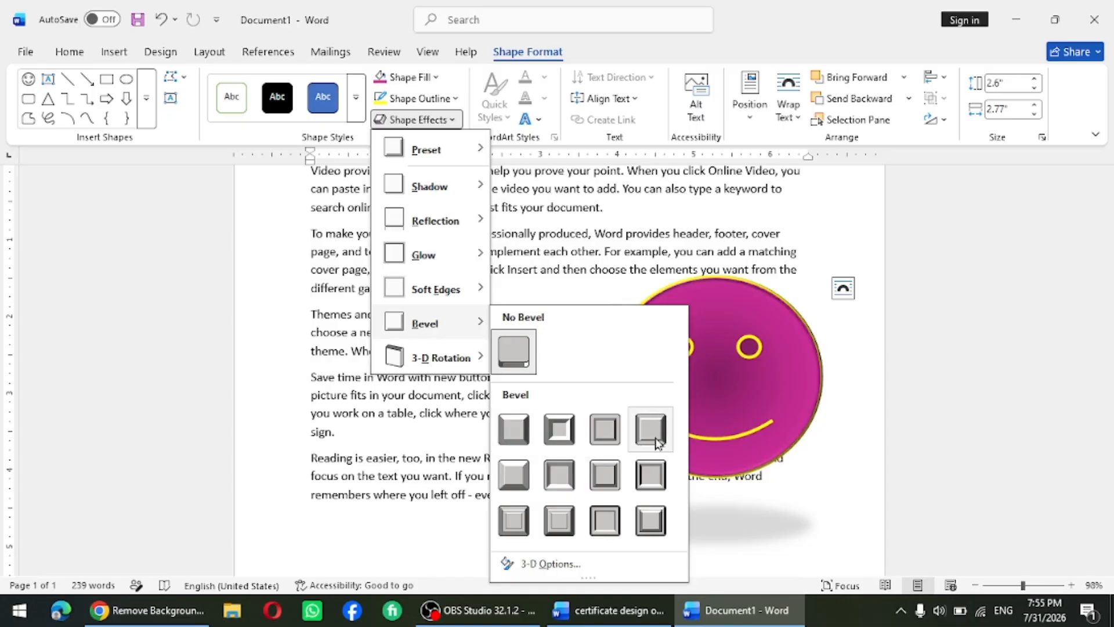
{"action": "left_click", "coordinate": [605, 476]}
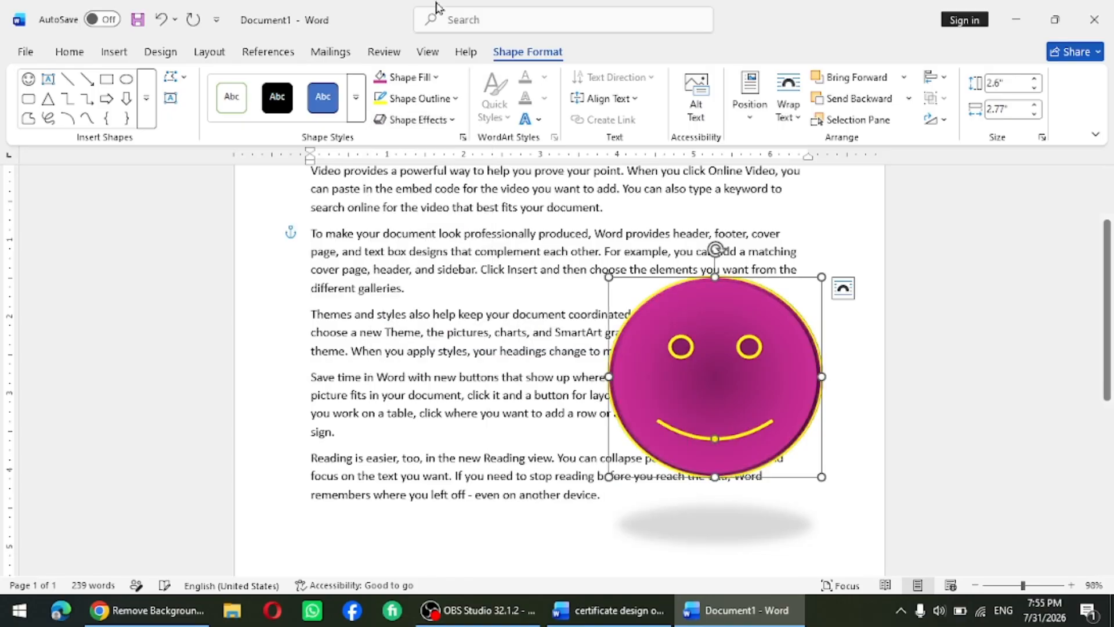
Step: Apply the fourth Perspective 3-D rotation of the first row to the smiley face
{"action": "left_click", "coordinate": [452, 122]}
{"action": "mouse_move", "coordinate": [461, 363]}
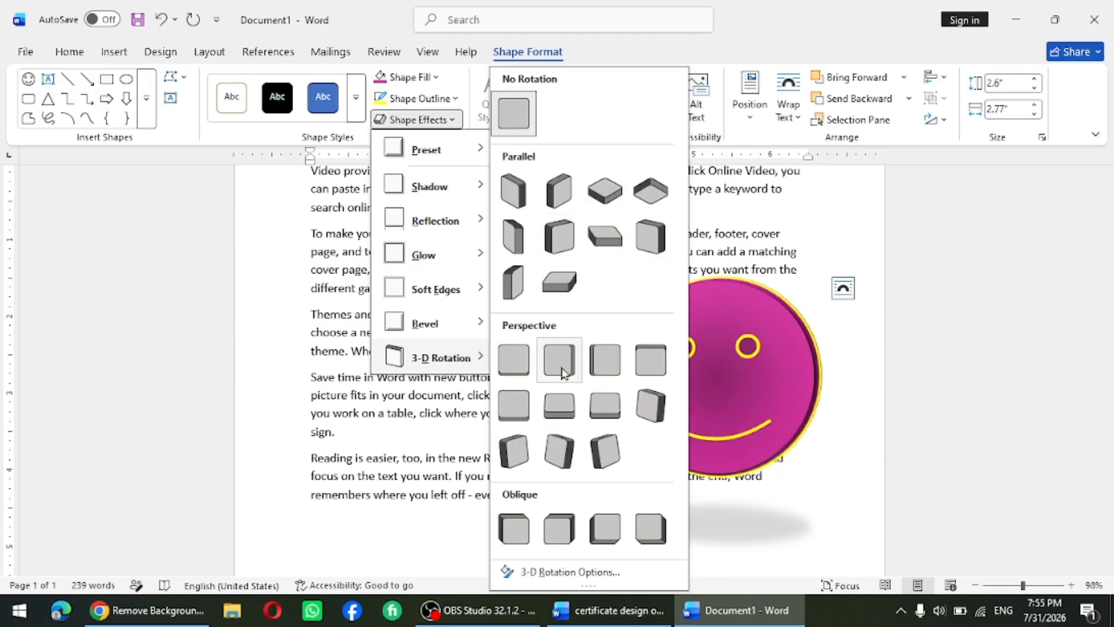
{"action": "left_click", "coordinate": [648, 361]}
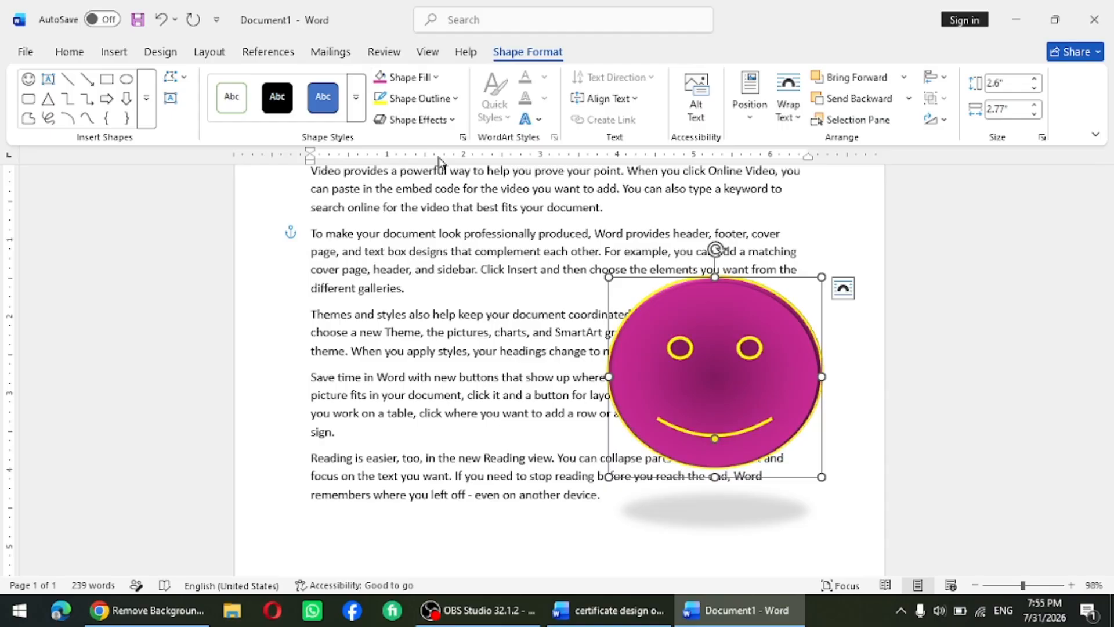
Step: Apply the light-blue gradient theme style to the smiley face and move it towards the centre of the text
{"action": "left_click", "coordinate": [356, 97]}
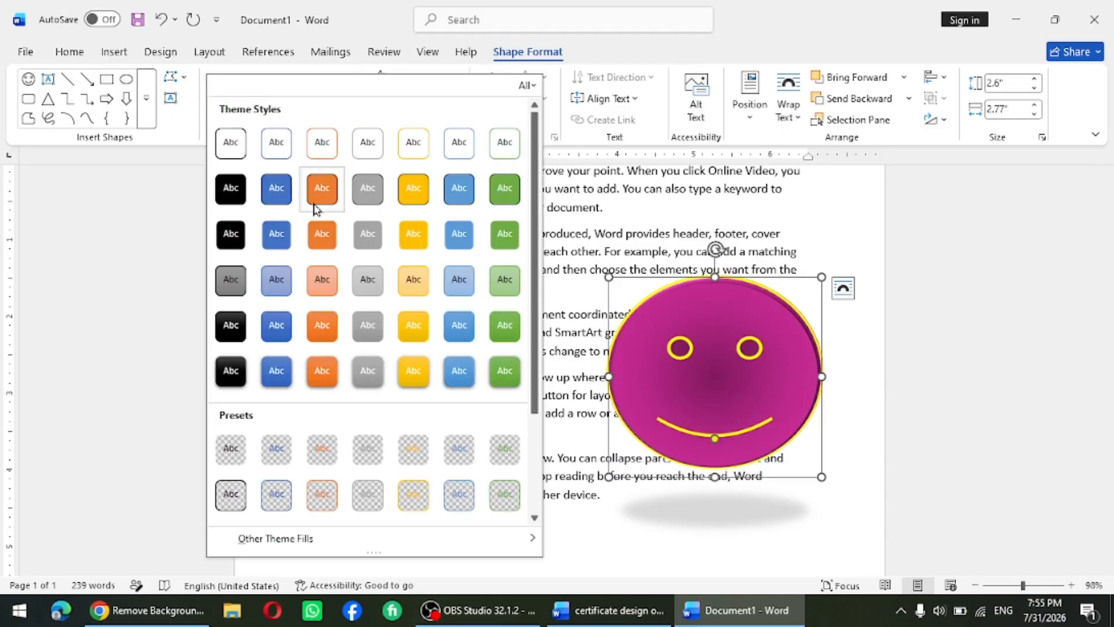
{"action": "left_click", "coordinate": [457, 287]}
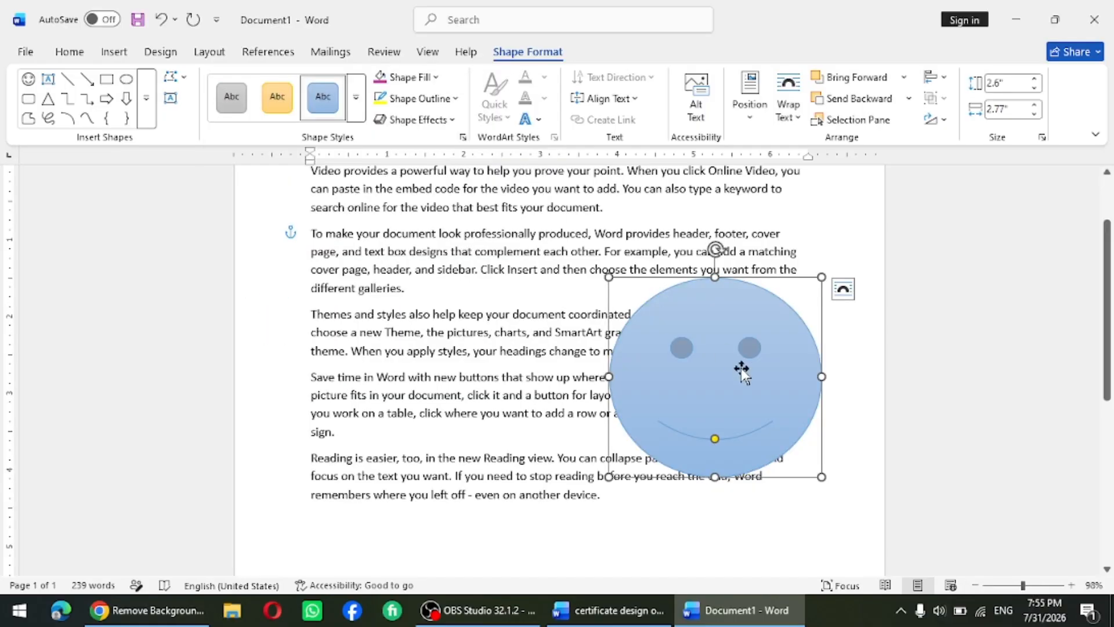
{"action": "left_click_drag", "start_coordinate": [740, 368], "coordinate": [549, 384]}
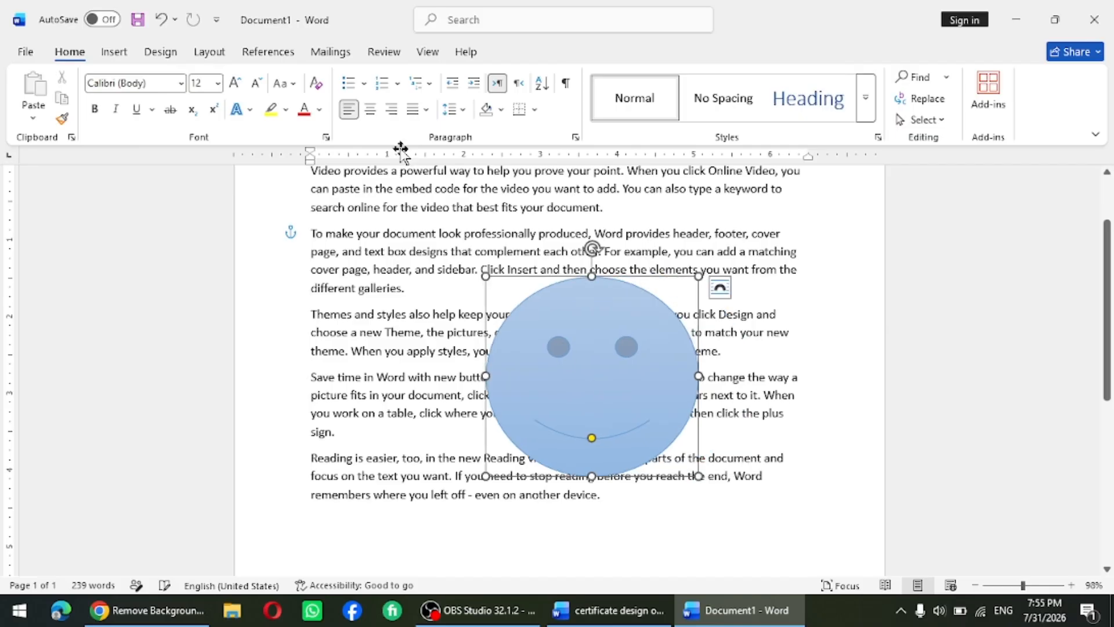
Step: Delete the smiley face from the document
{"action": "left_click", "coordinate": [128, 54]}
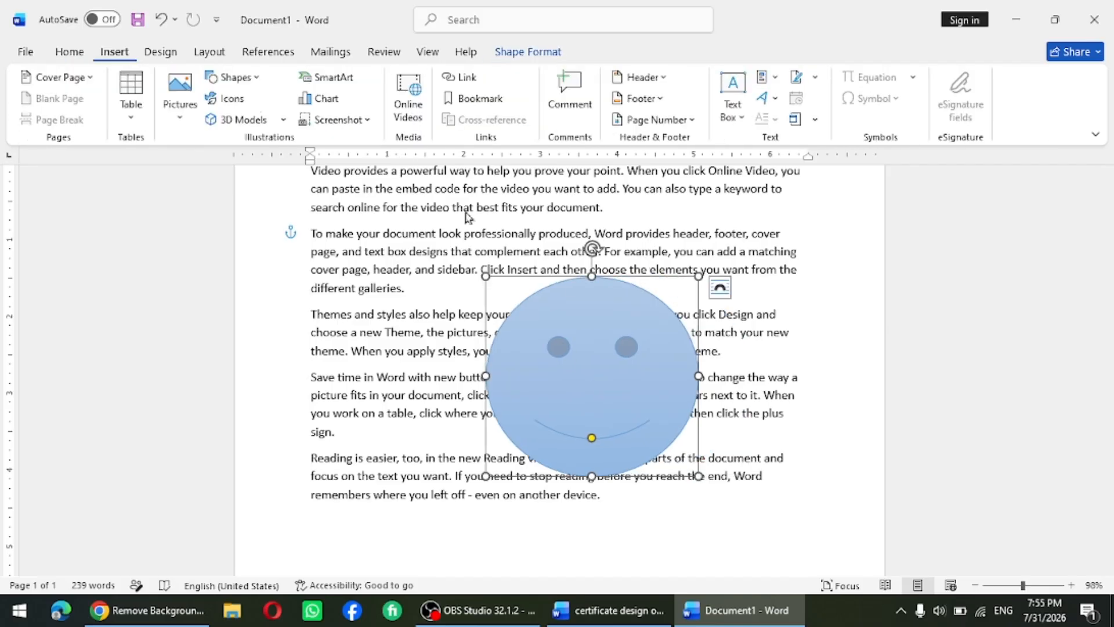
{"action": "left_click", "coordinate": [530, 53]}
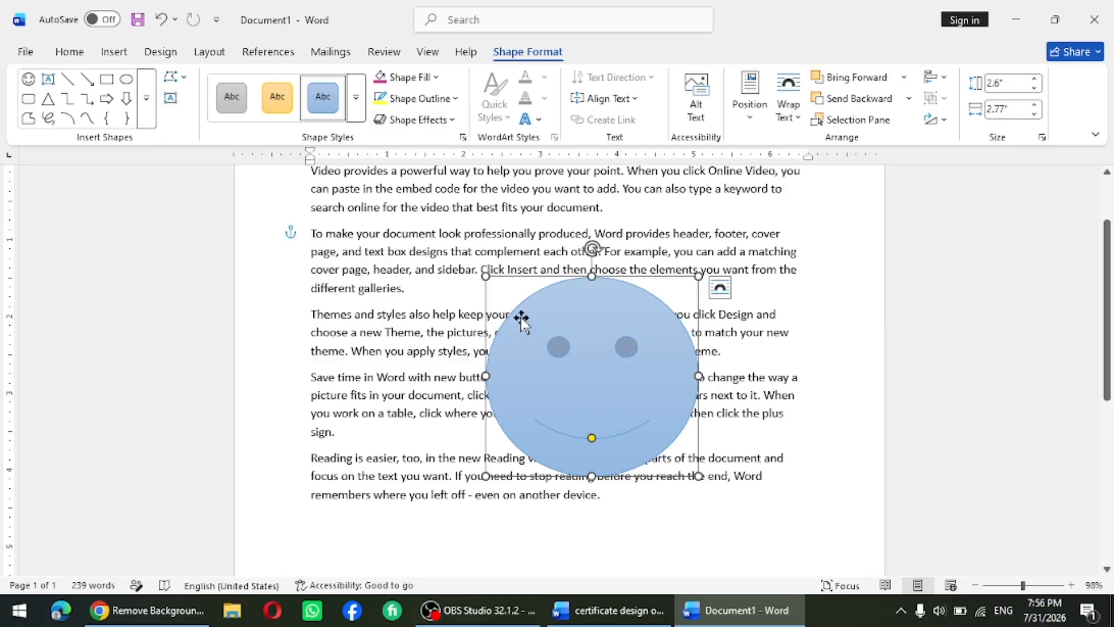
{"action": "key", "text": "Delete"}
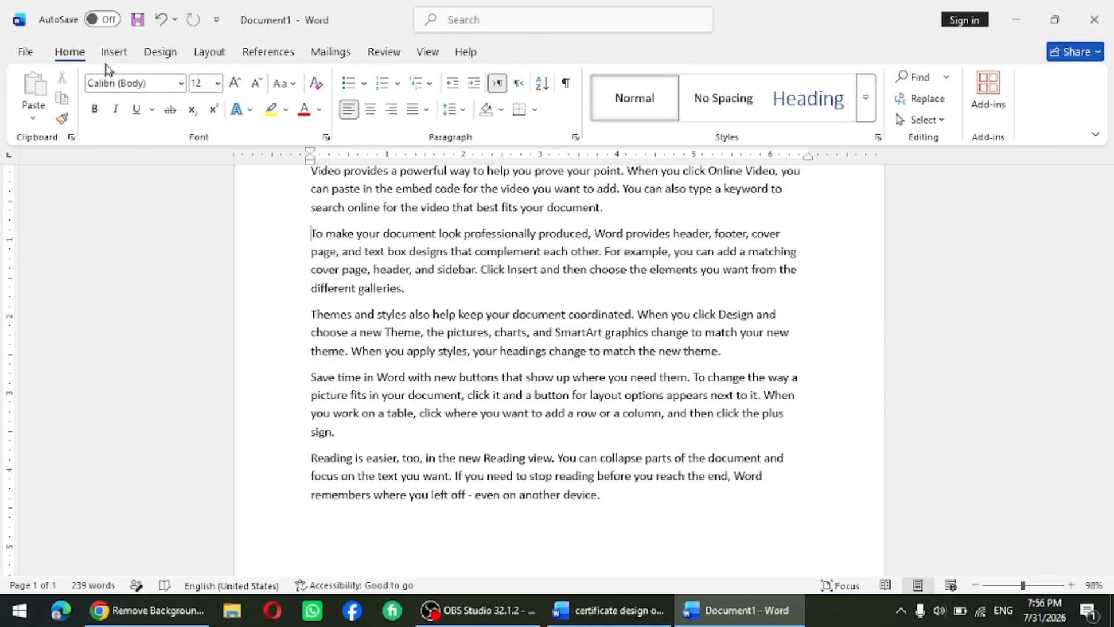
Step: Draw a rectangle about 8.47" wide across the page header area and extend it up to the page edge, about 1.36" high
{"action": "left_click", "coordinate": [113, 52]}
{"action": "left_click", "coordinate": [180, 110]}
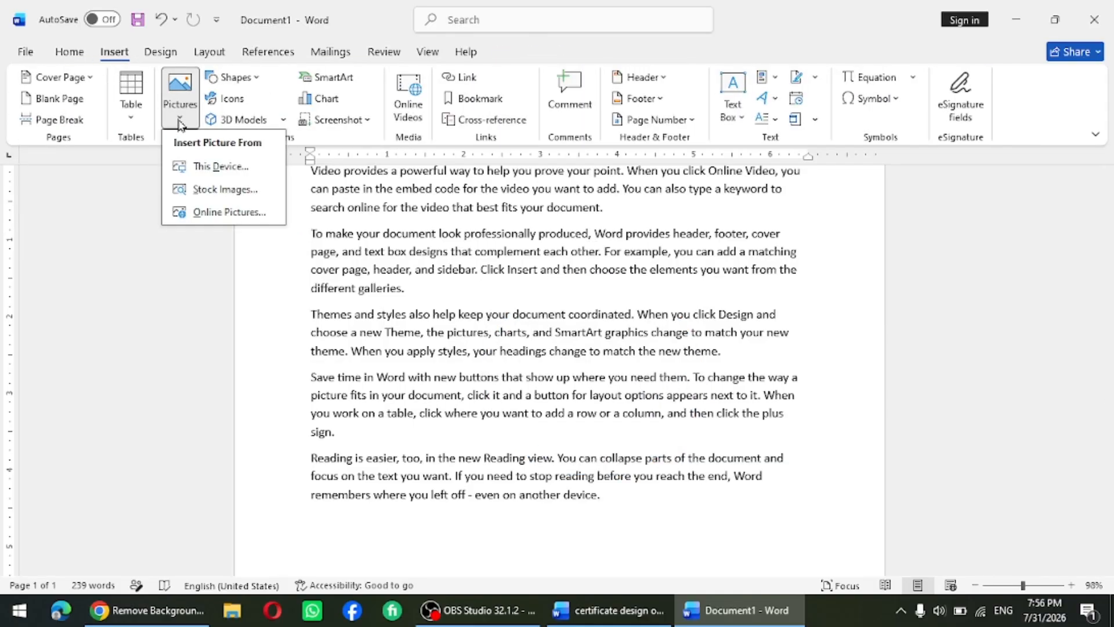
{"action": "left_click", "coordinate": [258, 82]}
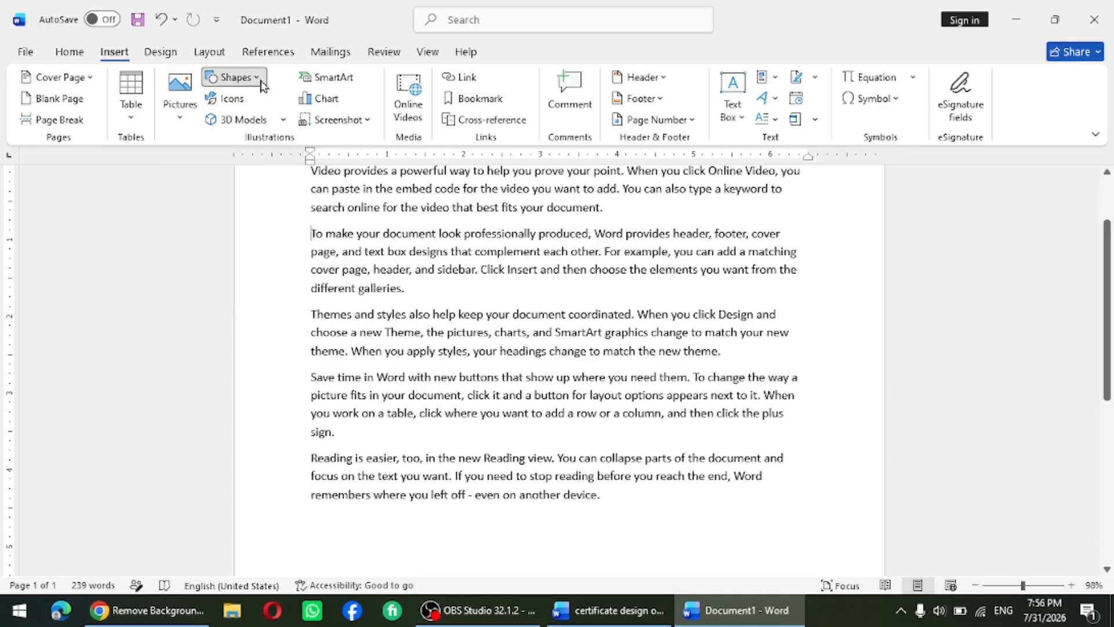
{"action": "left_click", "coordinate": [263, 84]}
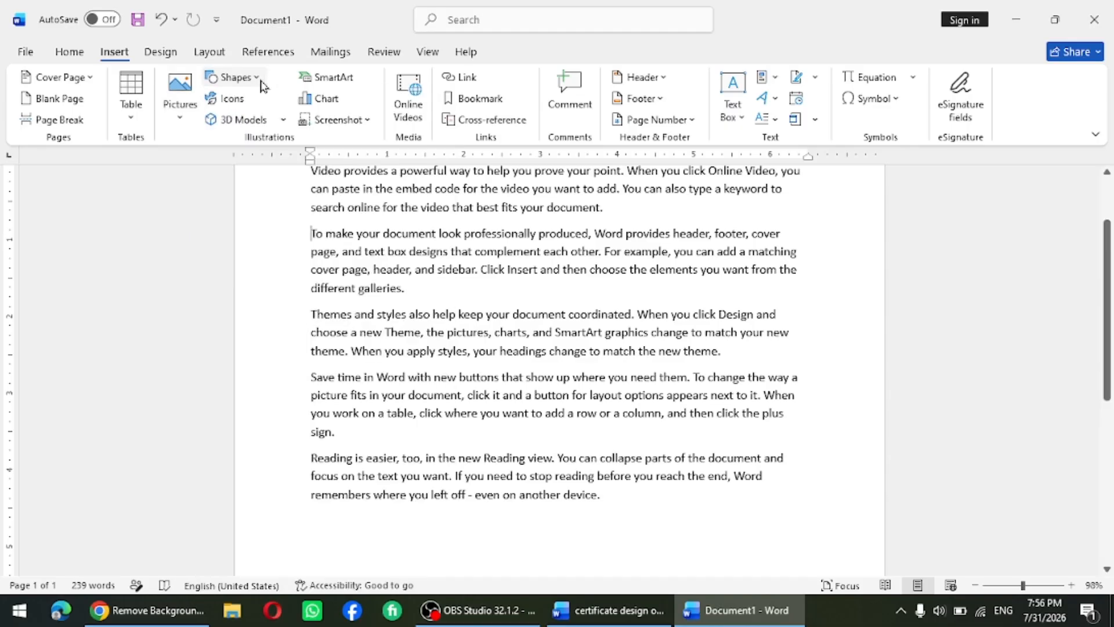
{"action": "left_click", "coordinate": [262, 84]}
{"action": "left_click", "coordinate": [627, 416]}
{"action": "scroll", "coordinate": [625, 413], "scroll_direction": "up", "scroll_amount": 1}
{"action": "scroll", "coordinate": [624, 413], "scroll_direction": "up", "scroll_amount": 1}
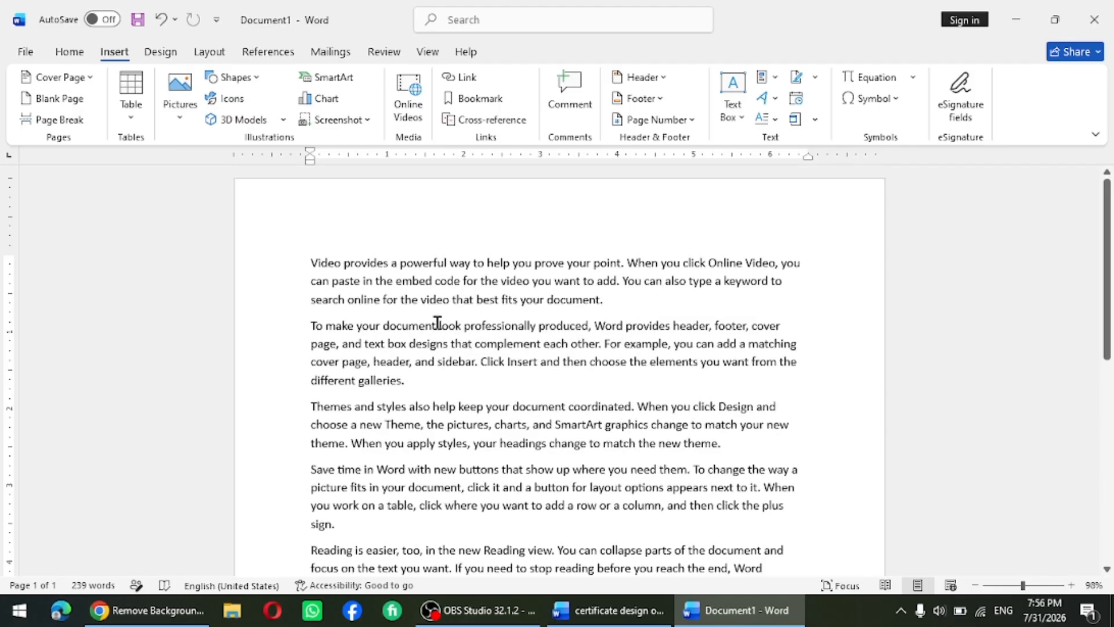
{"action": "left_click", "coordinate": [235, 77]}
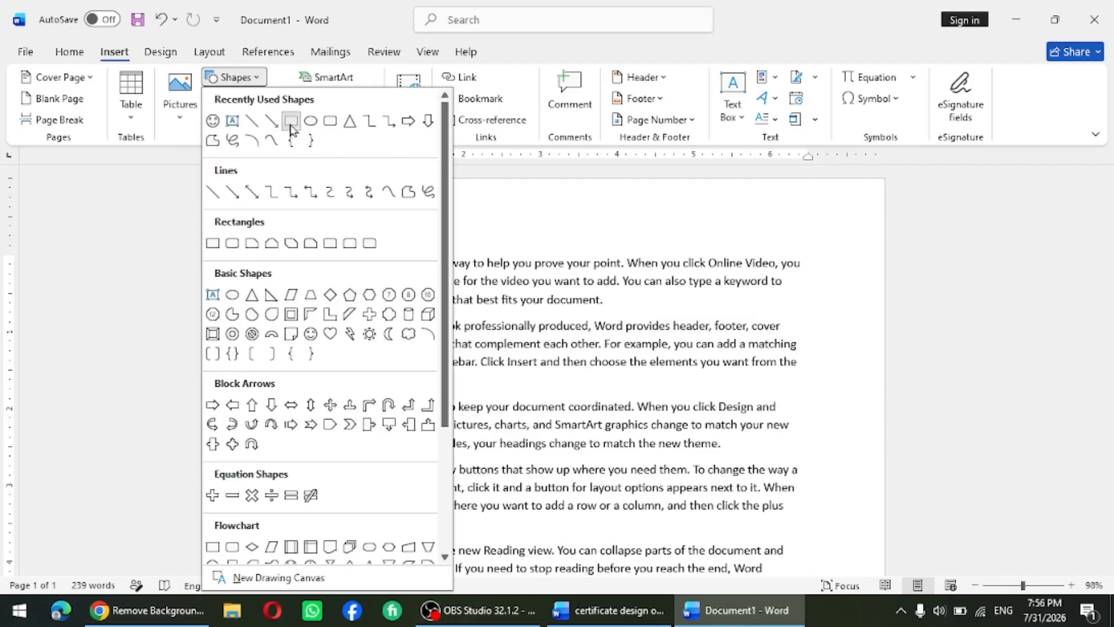
{"action": "left_click", "coordinate": [291, 120]}
{"action": "left_click_drag", "start_coordinate": [237, 190], "coordinate": [884, 264]}
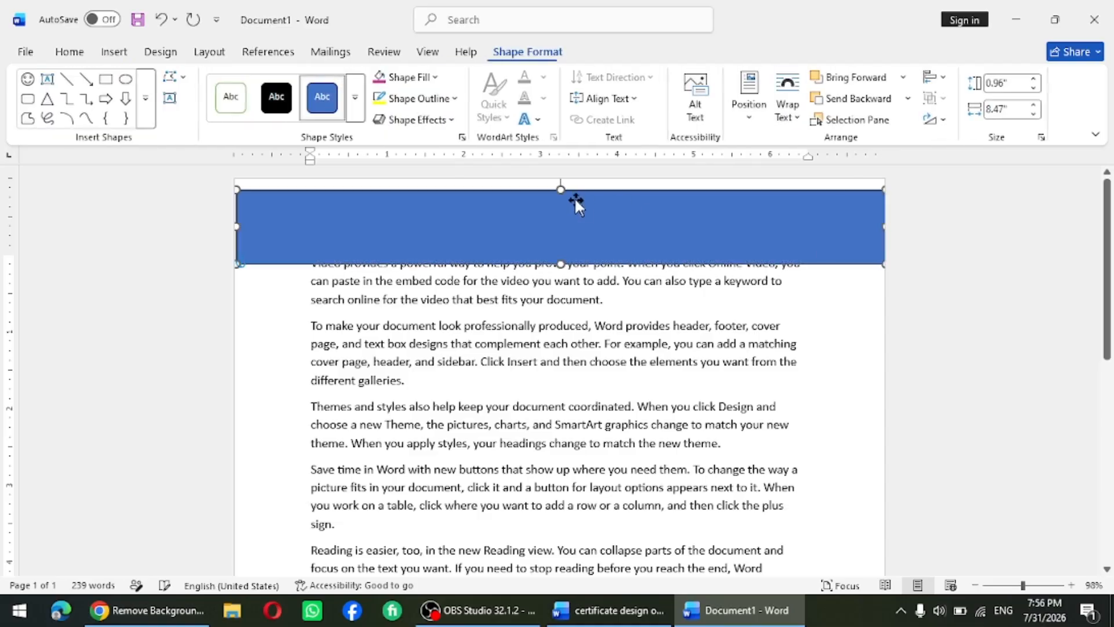
{"action": "left_click_drag", "start_coordinate": [560, 189], "coordinate": [561, 179]}
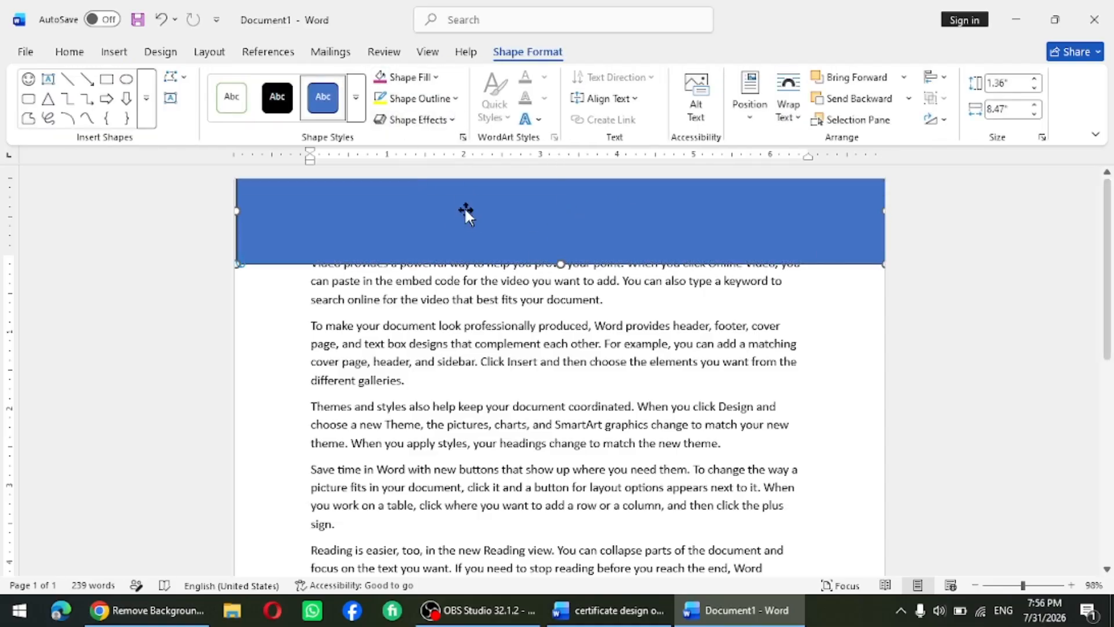
Step: Edit the header rectangle's points to cut an inward-pointing notch into its left edge
{"action": "left_click", "coordinate": [180, 79]}
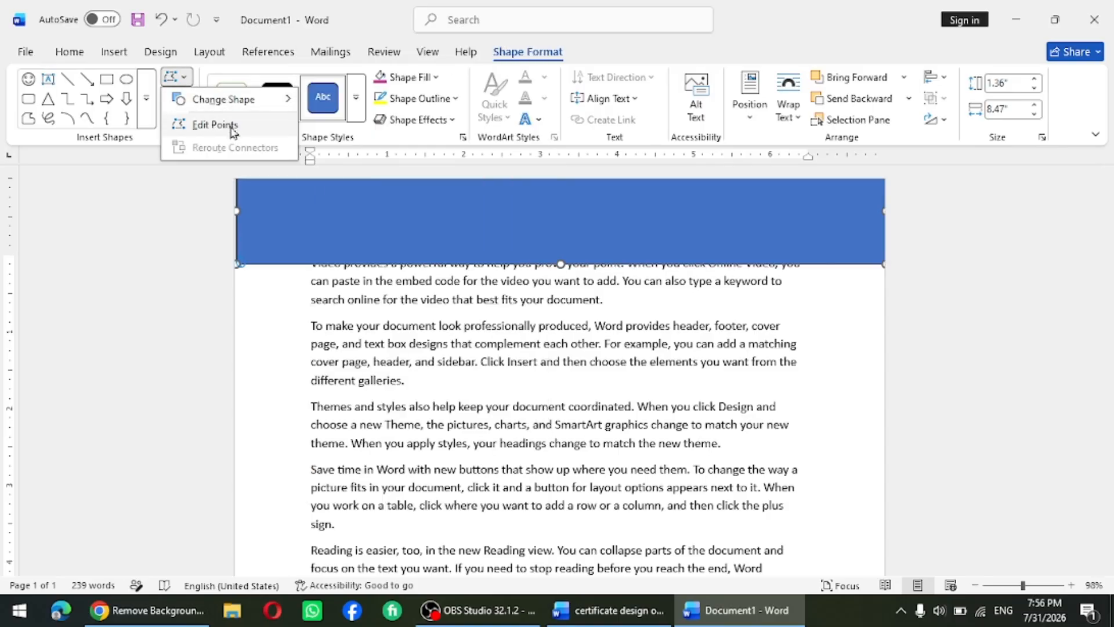
{"action": "left_click", "coordinate": [233, 130]}
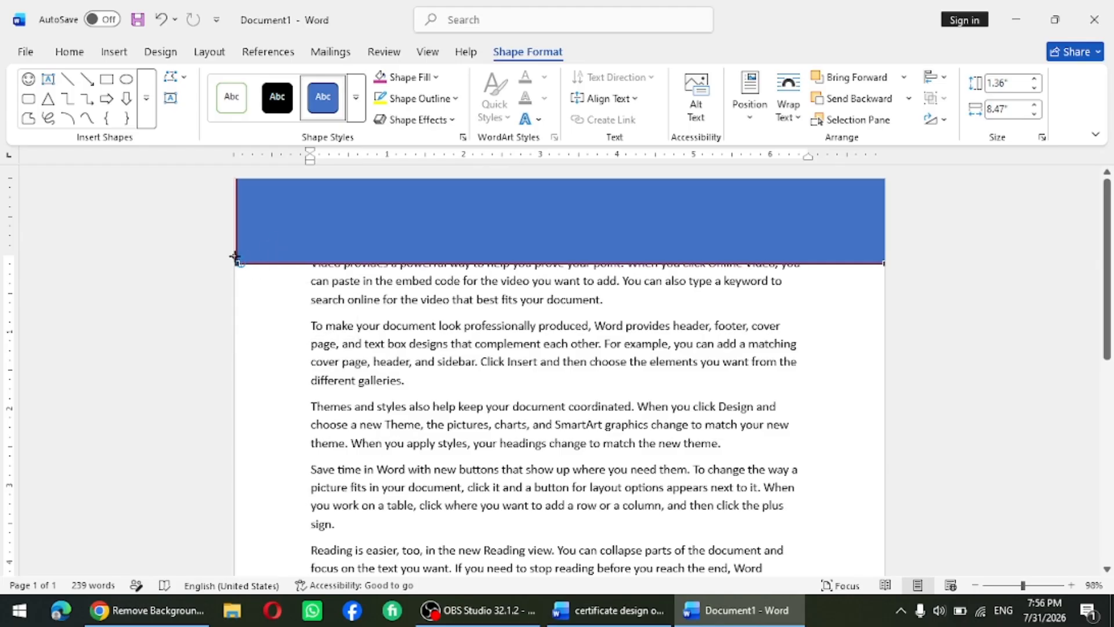
{"action": "left_click_drag", "start_coordinate": [234, 257], "coordinate": [314, 253]}
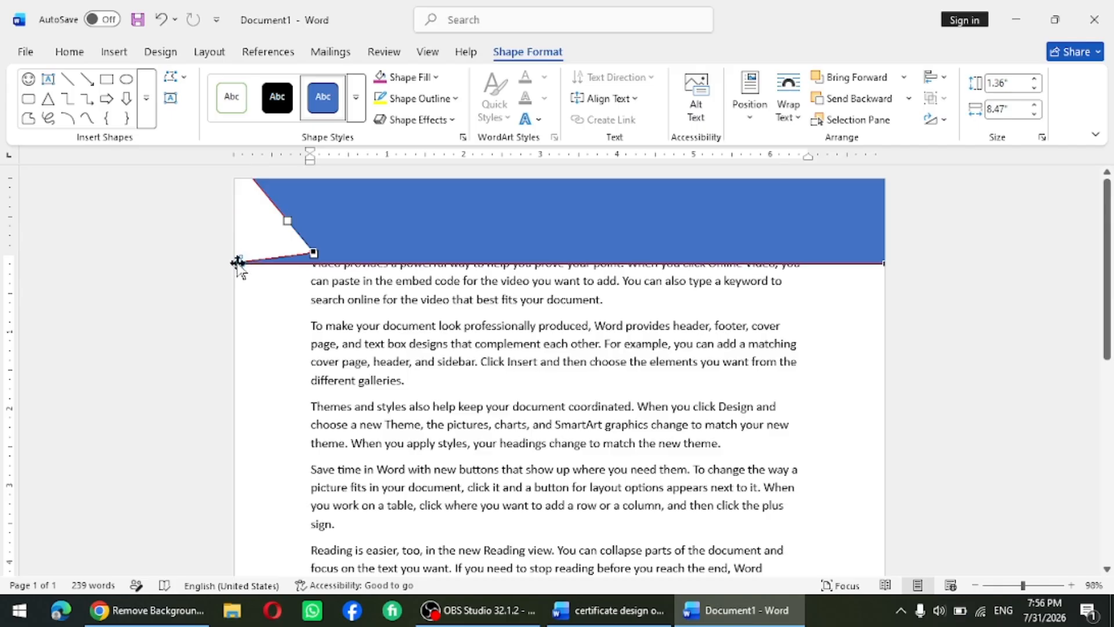
{"action": "left_click_drag", "start_coordinate": [311, 252], "coordinate": [266, 219]}
{"action": "left_click", "coordinate": [390, 322]}
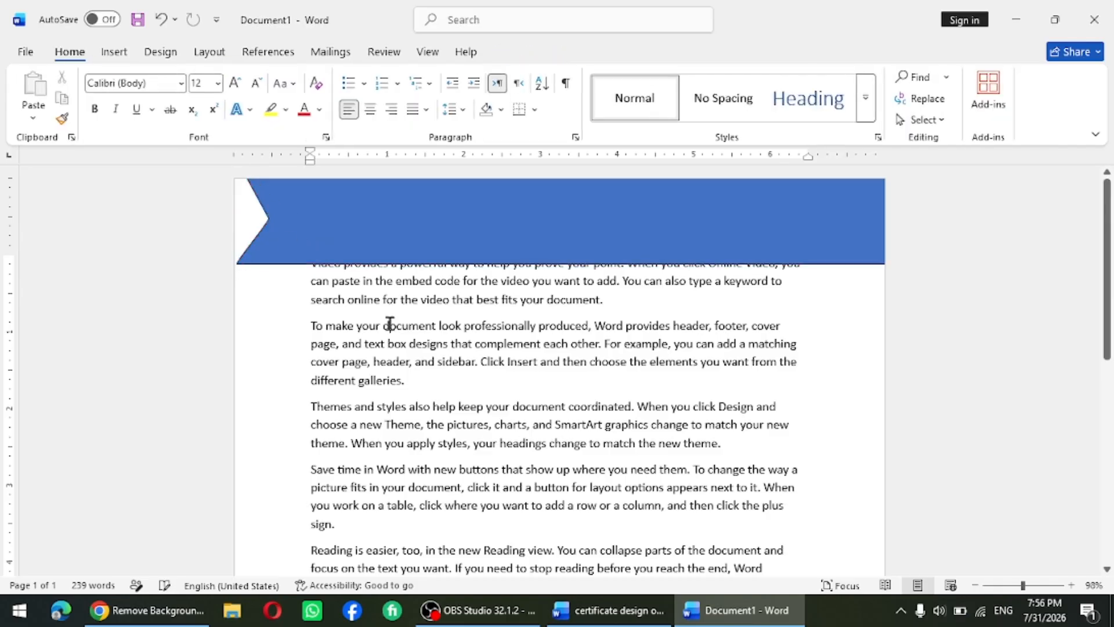
Step: Try placing a text box on the header shape and undo it
{"action": "left_click", "coordinate": [408, 228]}
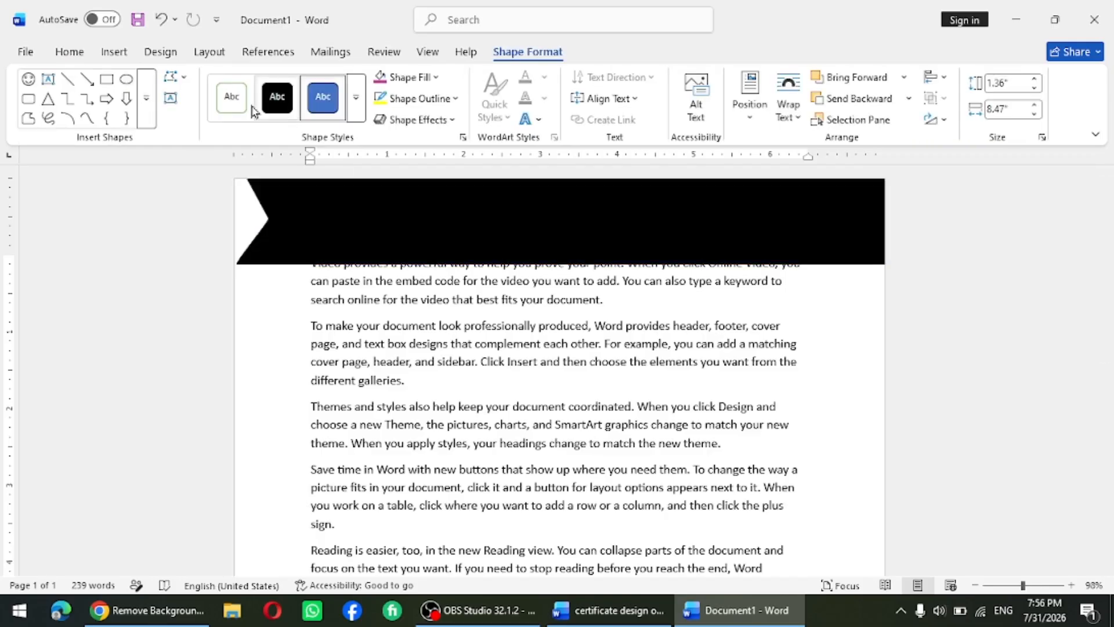
{"action": "left_click", "coordinate": [173, 101]}
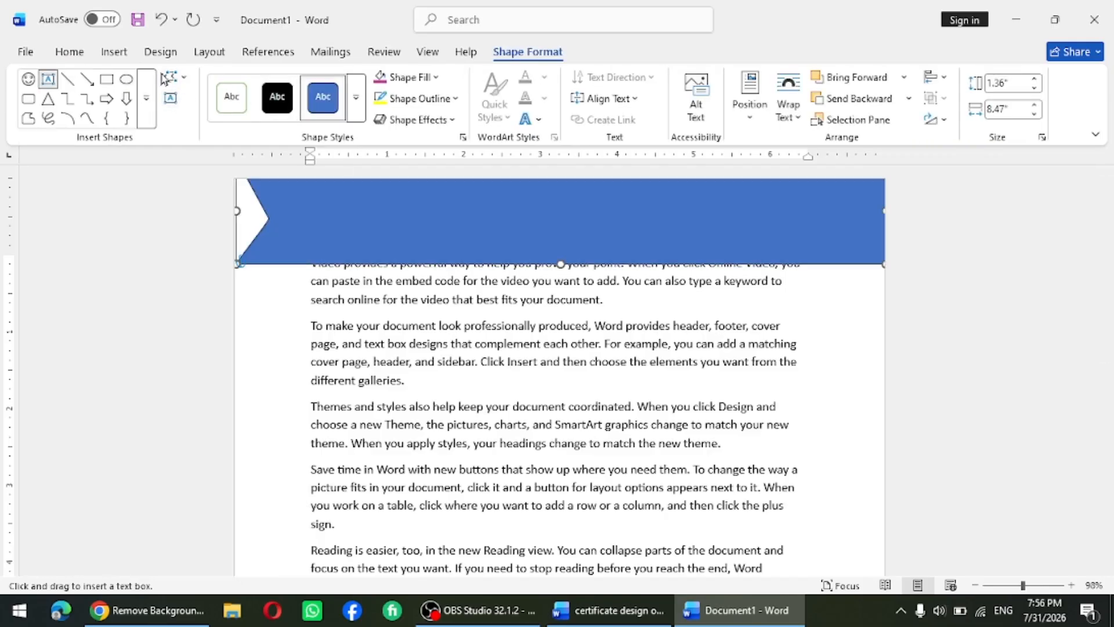
{"action": "left_click", "coordinate": [306, 219]}
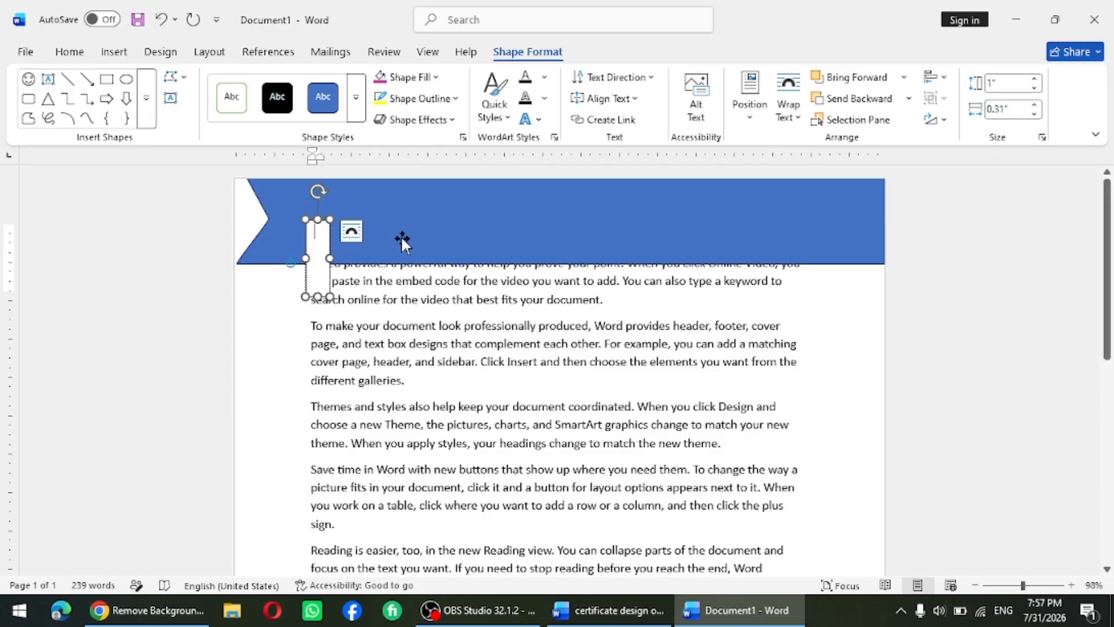
{"action": "key", "text": "ctrl+z"}
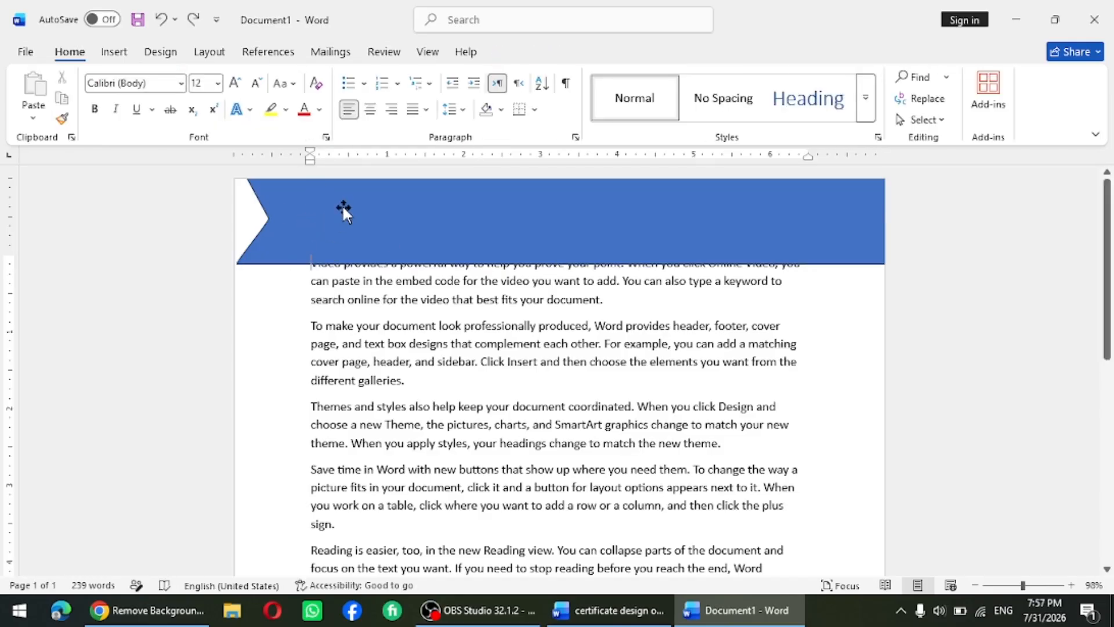
Step: Enter the sample text "asdasdasfdafsdfsf" inside the header shape
{"action": "left_click", "coordinate": [342, 204]}
{"action": "type", "text": "asda"}
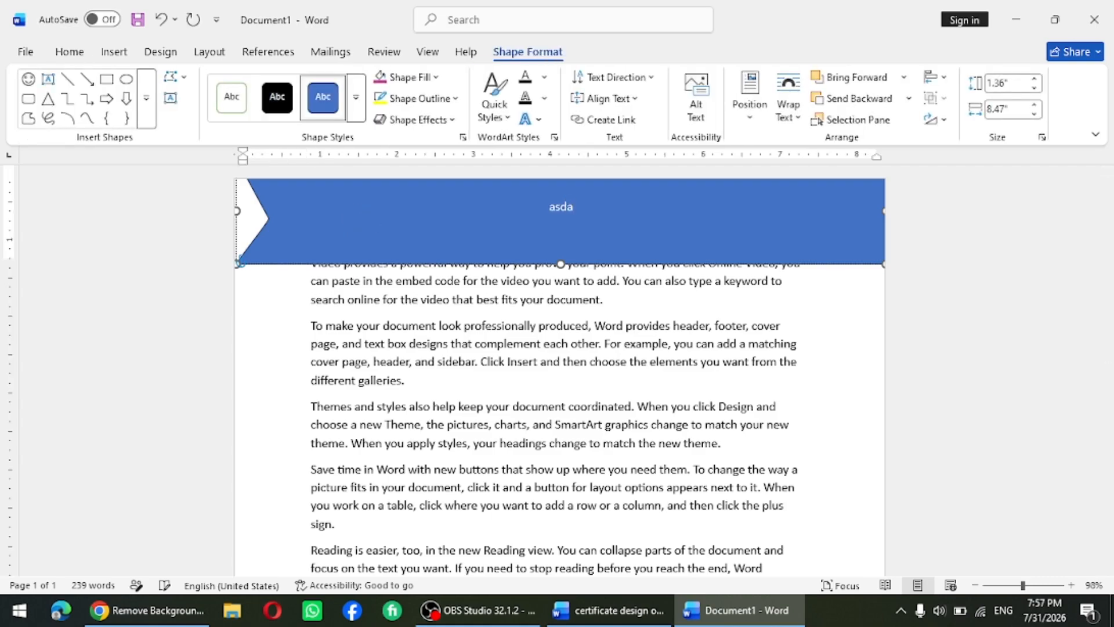
{"action": "type", "text": "sdasfdafsdfsf"}
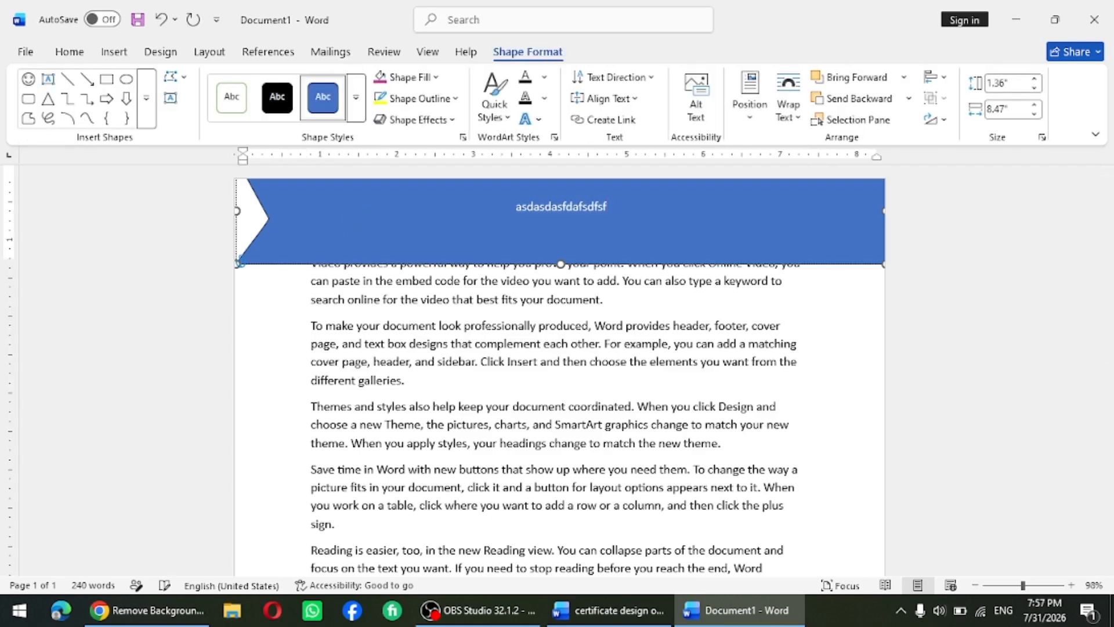
Step: Change the header shape to the sixth shape of the Rectangles group
{"action": "left_click", "coordinate": [184, 78]}
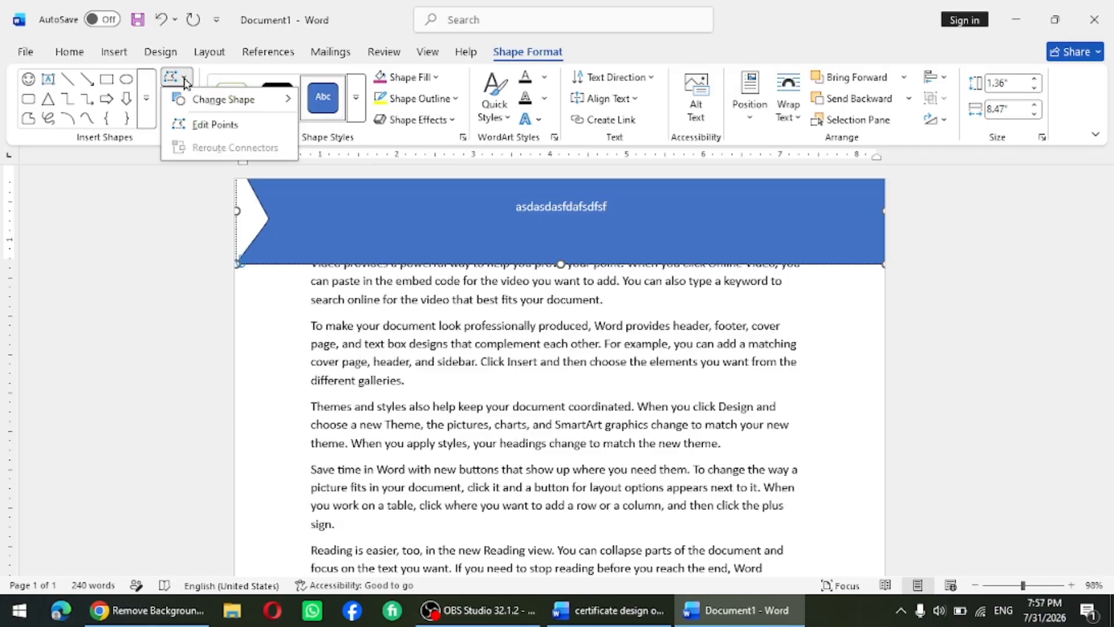
{"action": "mouse_move", "coordinate": [240, 103]}
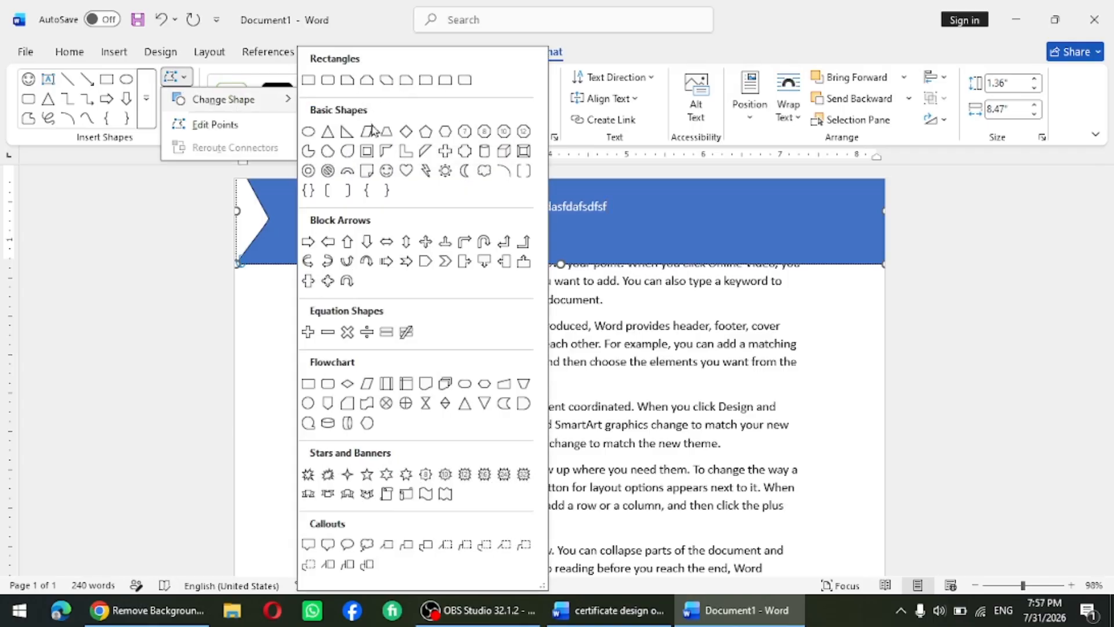
{"action": "left_click", "coordinate": [407, 81]}
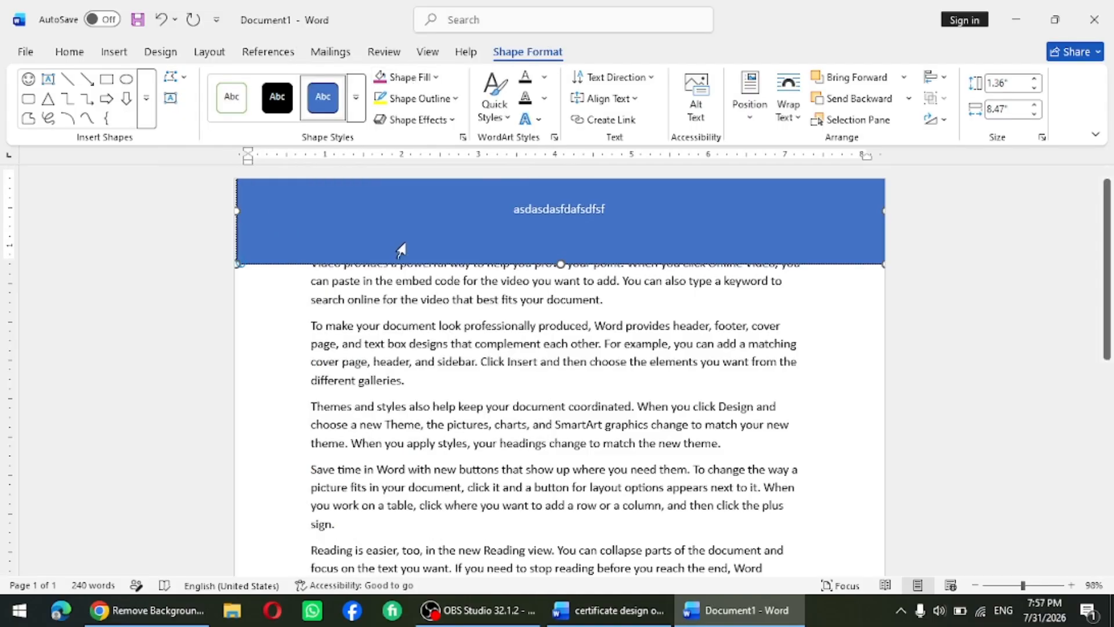
{"action": "left_click", "coordinate": [175, 76]}
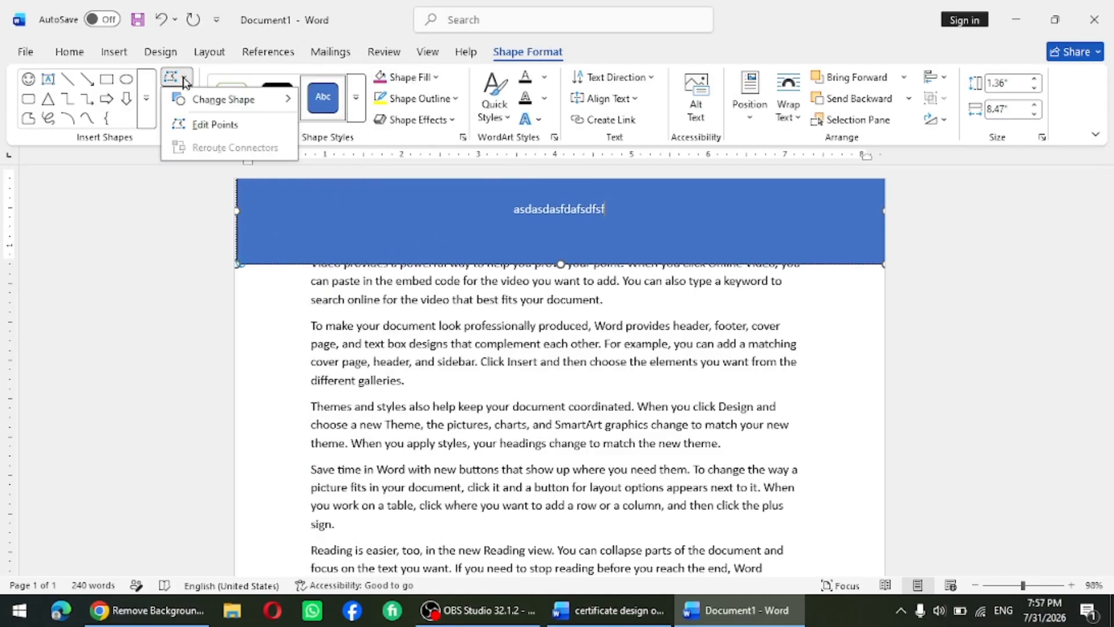
{"action": "left_click", "coordinate": [303, 213]}
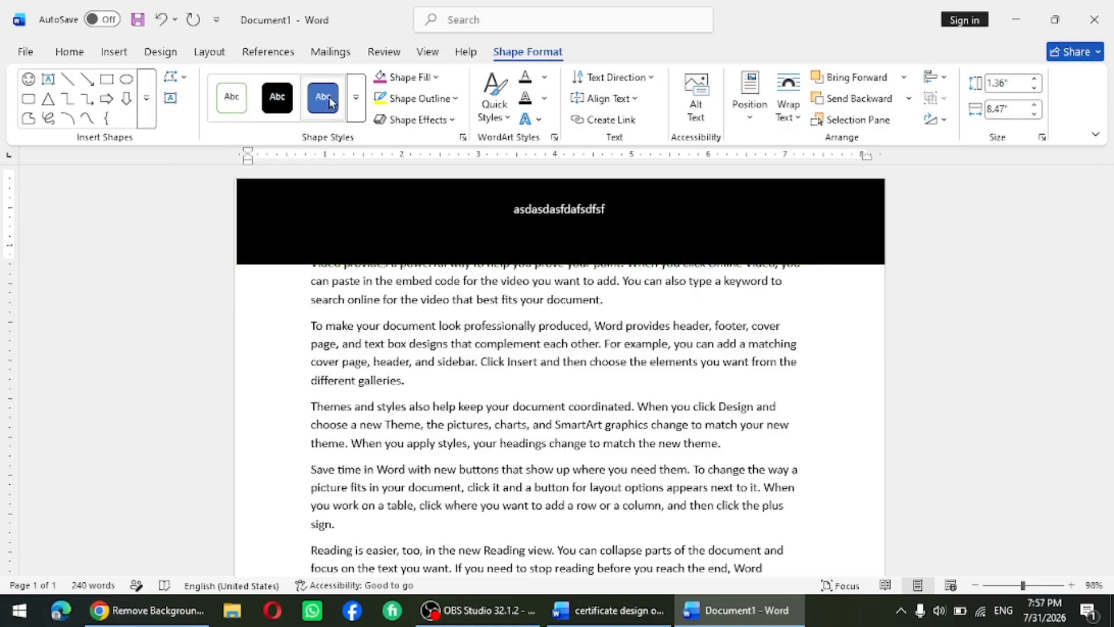
Step: Apply the solid orange theme style to the header shape and a WordArt quick style to its text
{"action": "left_click", "coordinate": [356, 97]}
{"action": "left_click", "coordinate": [330, 188]}
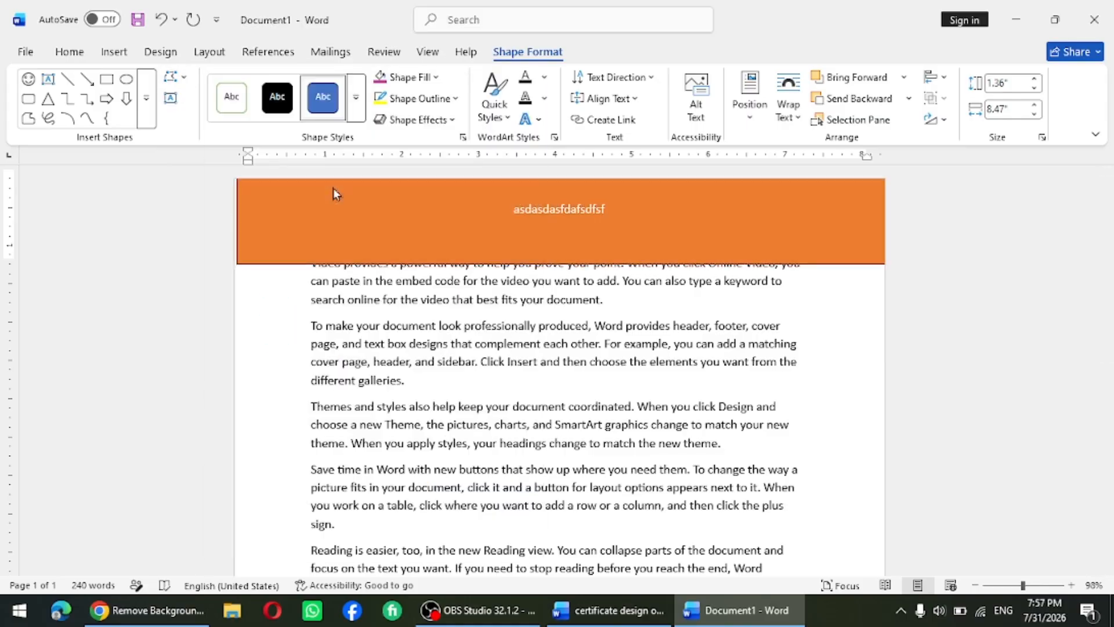
{"action": "left_click", "coordinate": [495, 110]}
{"action": "left_click", "coordinate": [556, 199]}
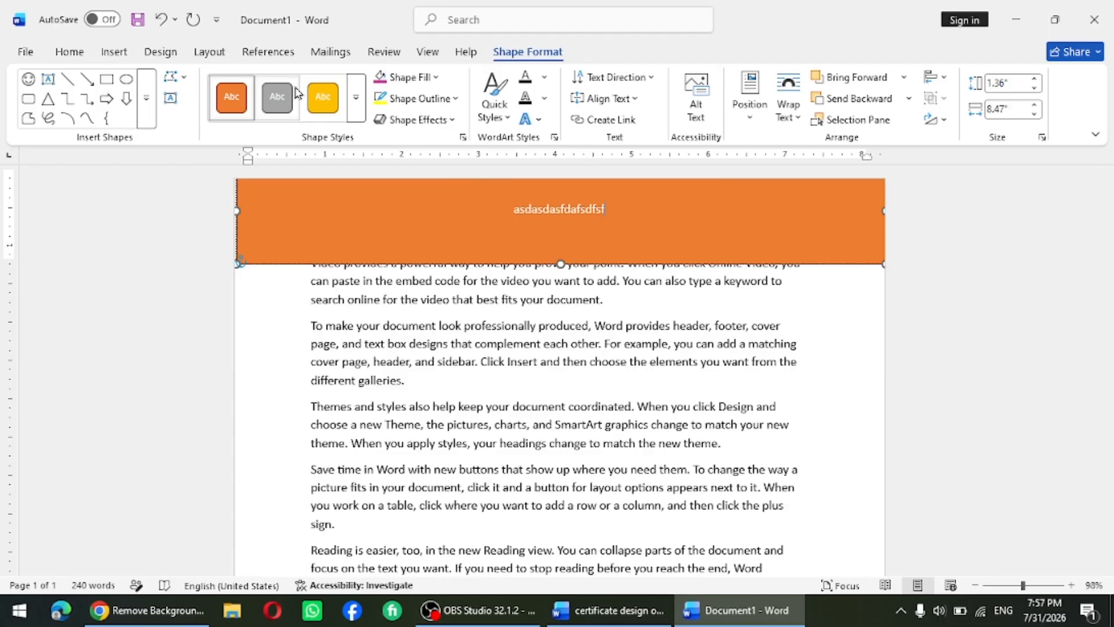
Step: Delete the sample text from the header shape and remove the shape from the document
{"action": "double_click", "coordinate": [365, 248]}
{"action": "key", "text": "Delete"}
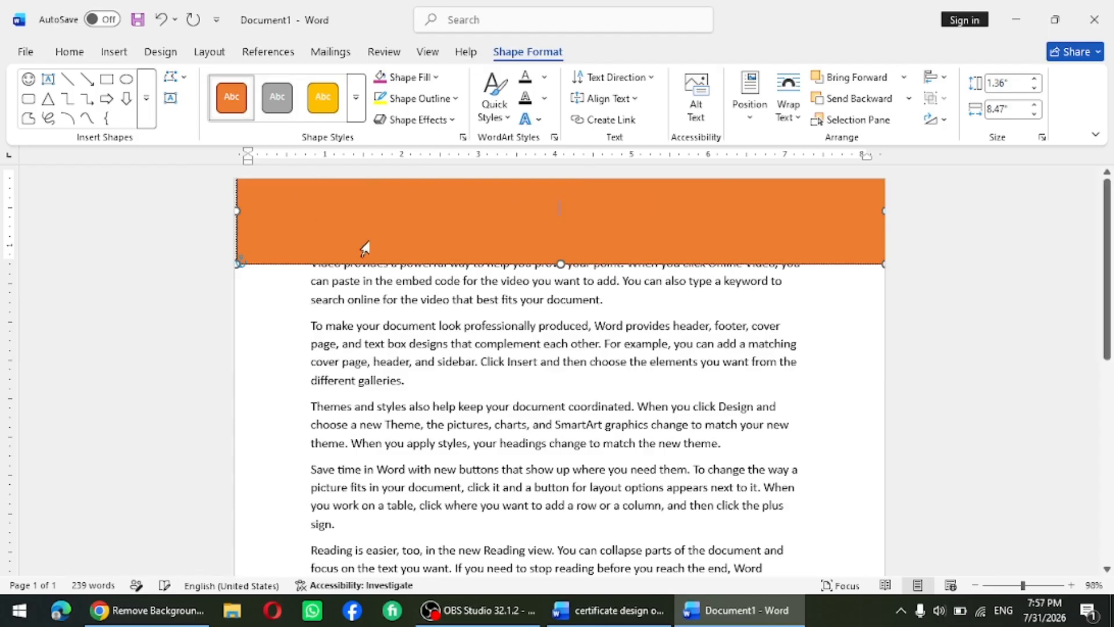
{"action": "key", "text": "Delete"}
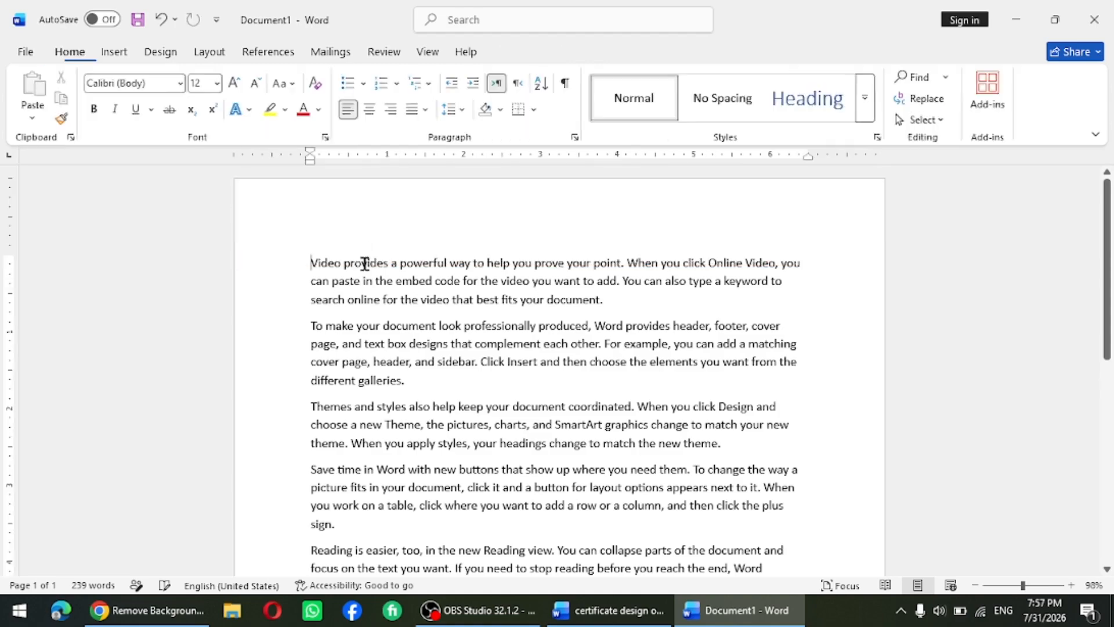
Step: Insert the envelope icon from the stock icons at the start of the first paragraph and delete it again
{"action": "left_click", "coordinate": [116, 57]}
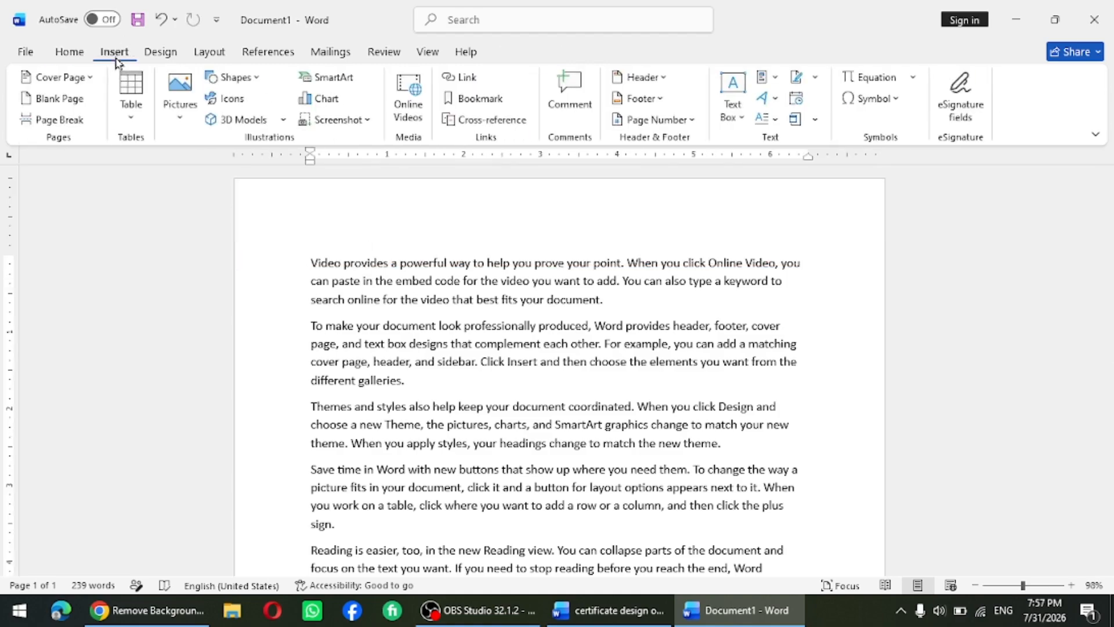
{"action": "left_click", "coordinate": [231, 99]}
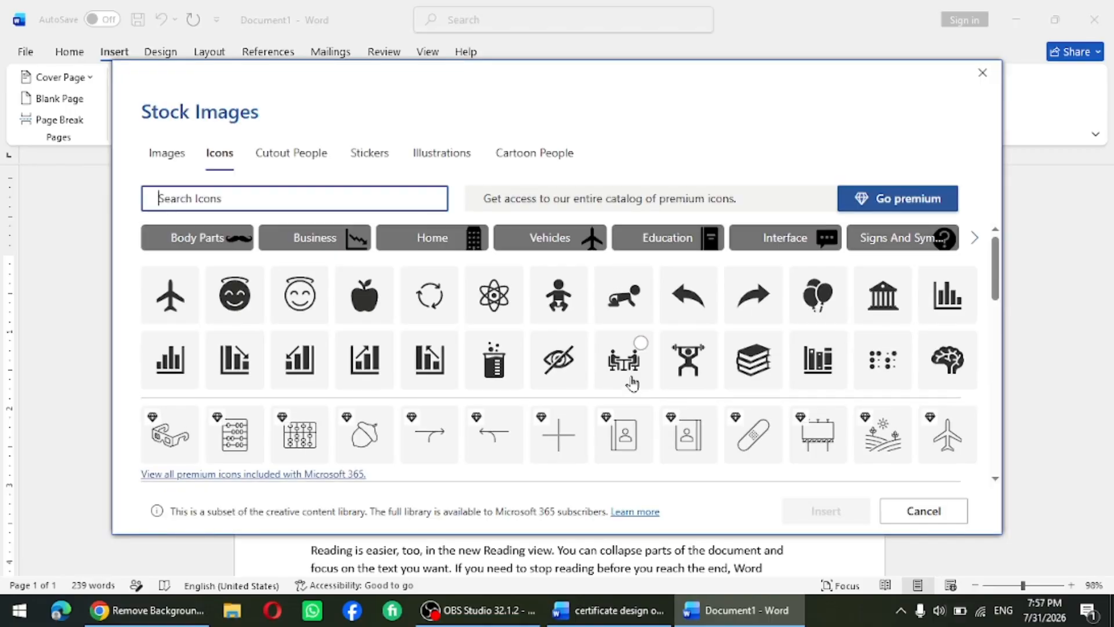
{"action": "scroll", "coordinate": [697, 381], "scroll_direction": "down", "scroll_amount": 5}
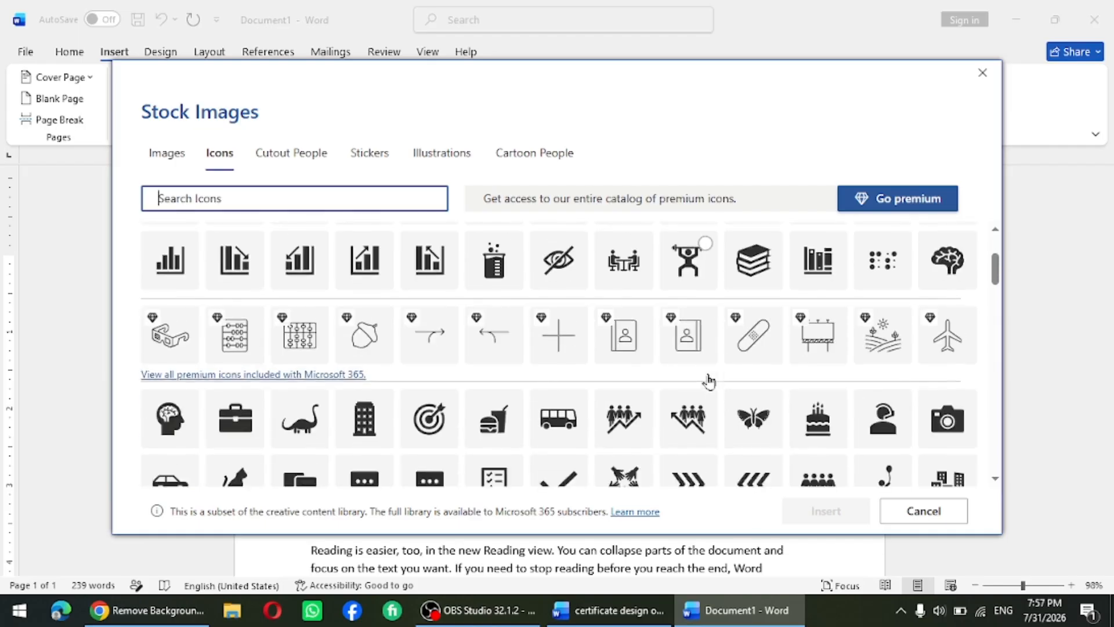
{"action": "scroll", "coordinate": [710, 381], "scroll_direction": "down", "scroll_amount": 4}
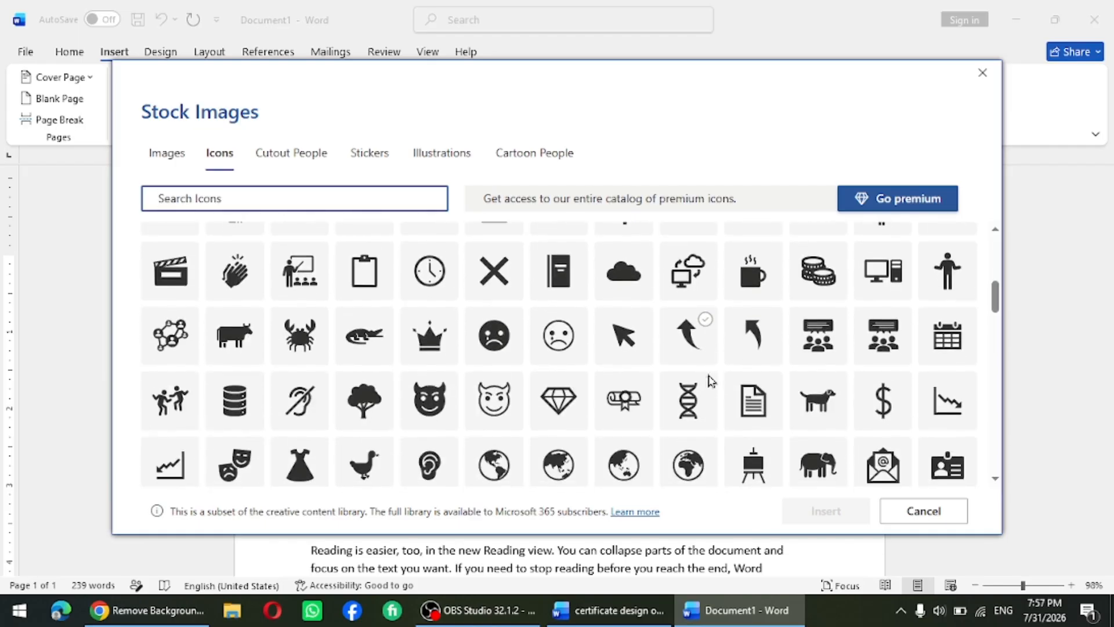
{"action": "scroll", "coordinate": [710, 381], "scroll_direction": "down", "scroll_amount": 3}
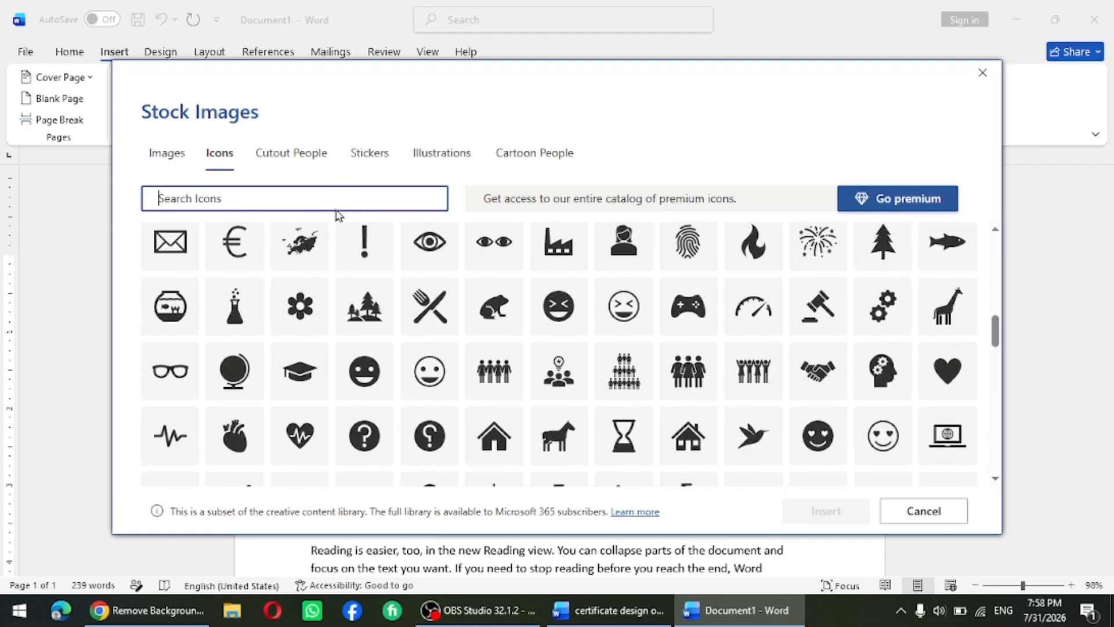
{"action": "left_click", "coordinate": [176, 246]}
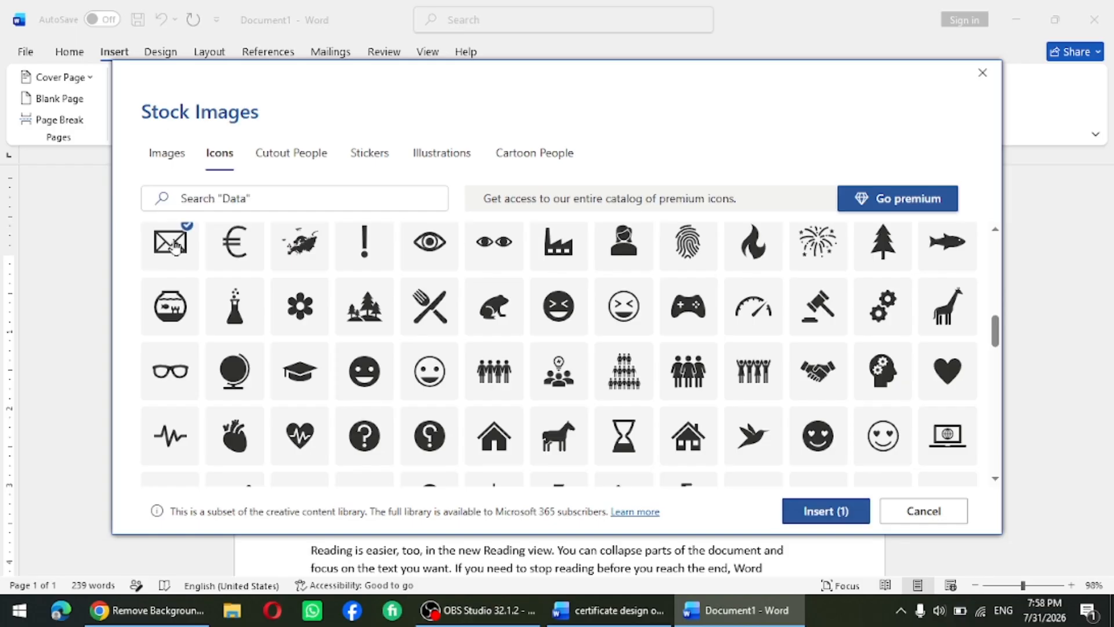
{"action": "left_click", "coordinate": [824, 511]}
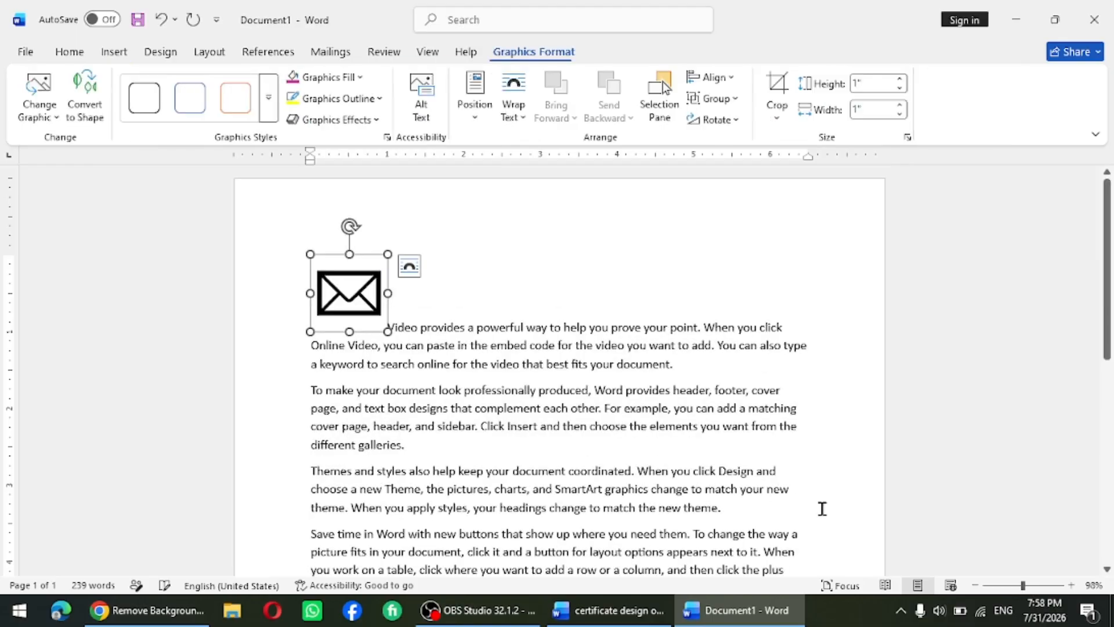
{"action": "key", "text": "Delete"}
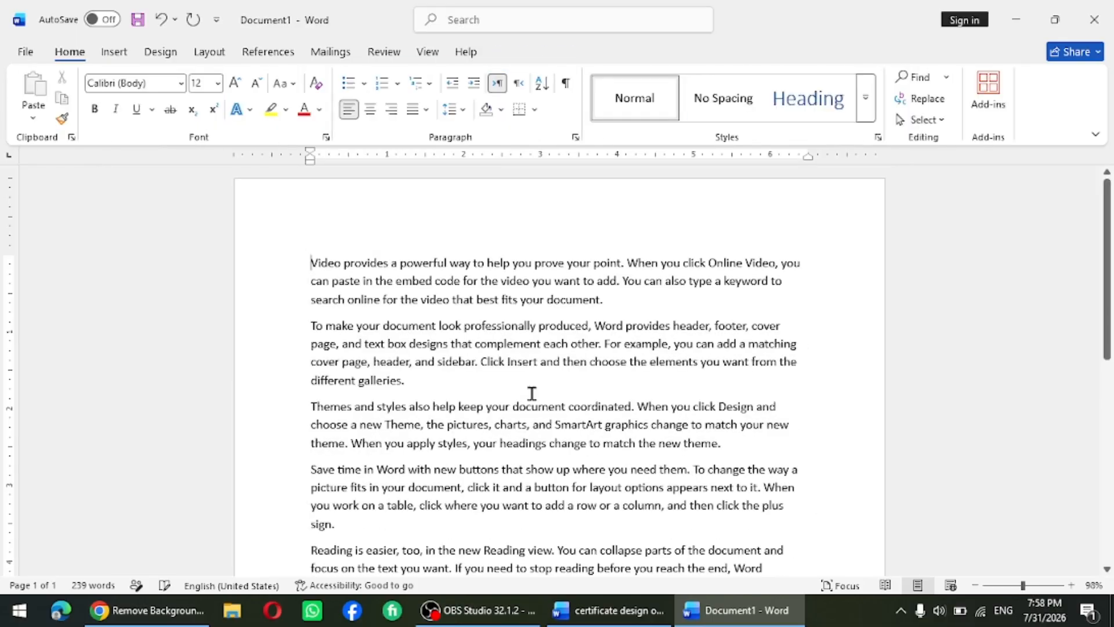
Step: Insert the running T. rex model from the All Animated Models category of the stock 3D models
{"action": "left_click", "coordinate": [119, 57]}
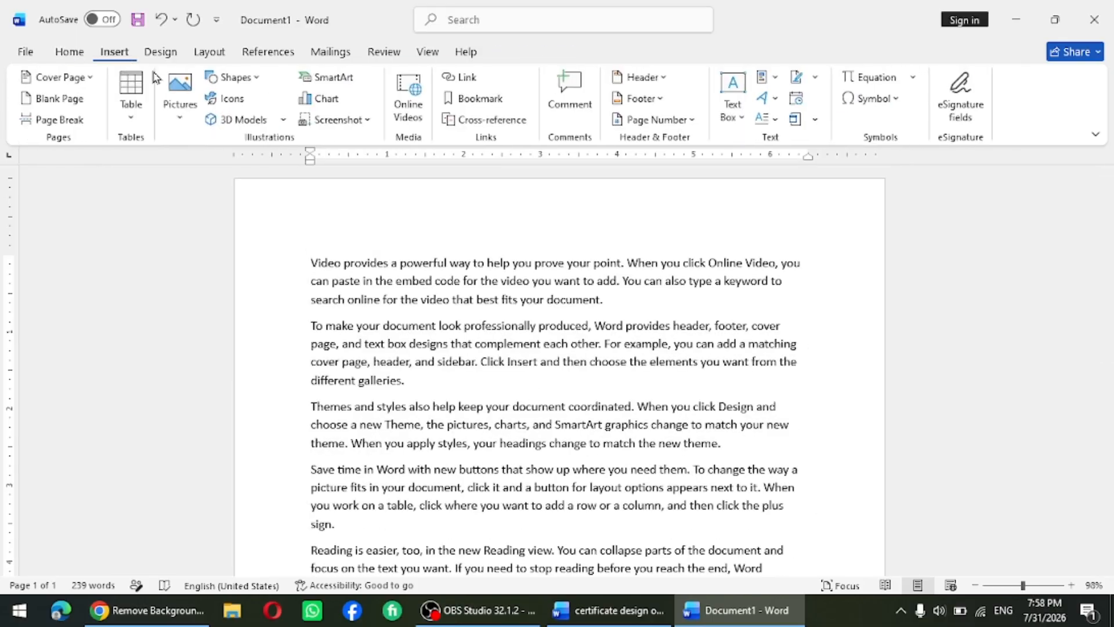
{"action": "left_click", "coordinate": [284, 121]}
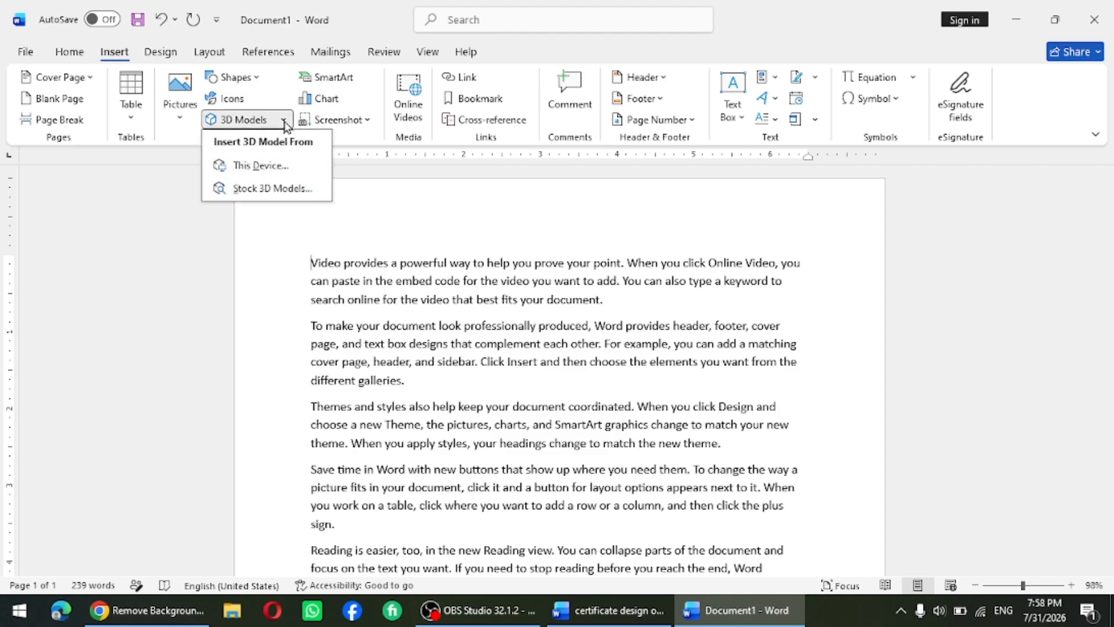
{"action": "left_click", "coordinate": [262, 189]}
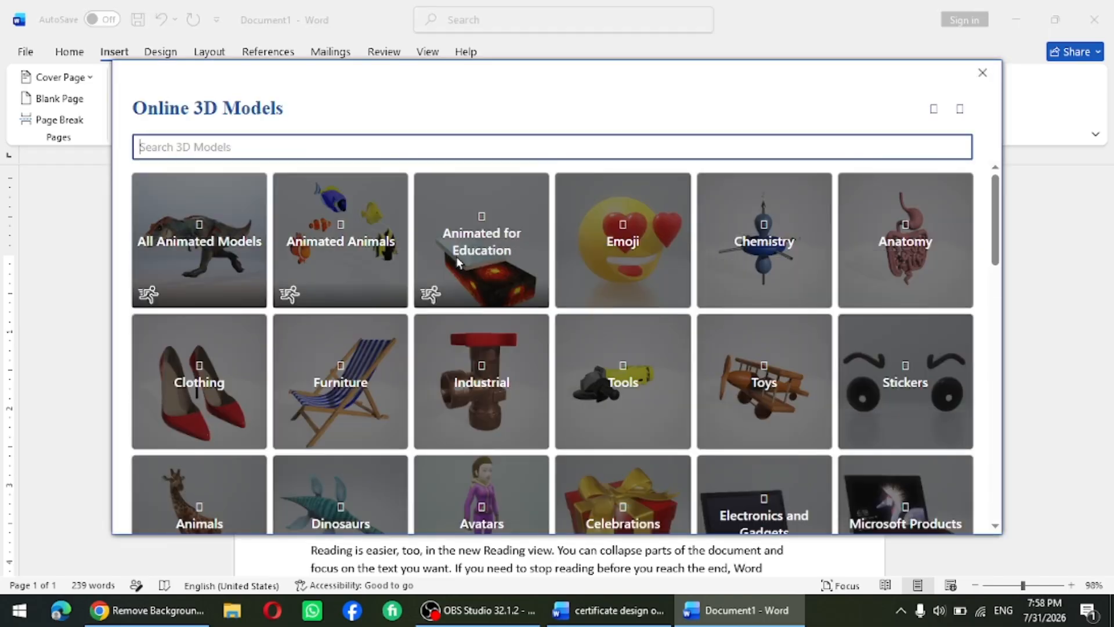
{"action": "scroll", "coordinate": [682, 307], "scroll_direction": "down", "scroll_amount": 5}
{"action": "scroll", "coordinate": [680, 307], "scroll_direction": "down", "scroll_amount": 10}
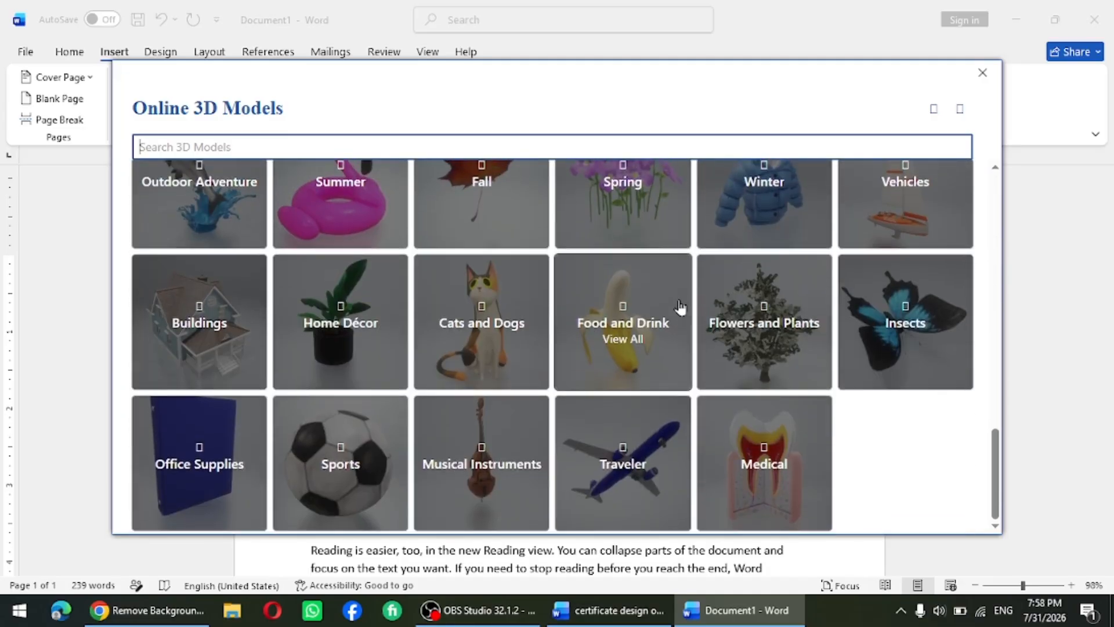
{"action": "scroll", "coordinate": [680, 304], "scroll_direction": "up", "scroll_amount": 15}
{"action": "scroll", "coordinate": [681, 306], "scroll_direction": "down", "scroll_amount": 3}
{"action": "scroll", "coordinate": [682, 308], "scroll_direction": "up", "scroll_amount": 3}
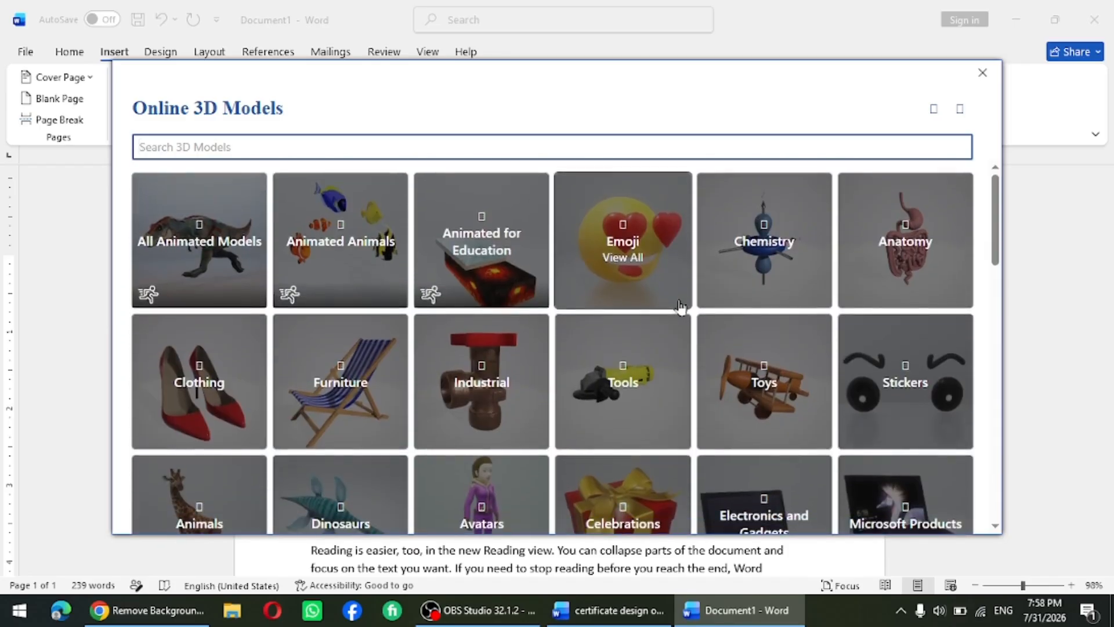
{"action": "left_click", "coordinate": [212, 248]}
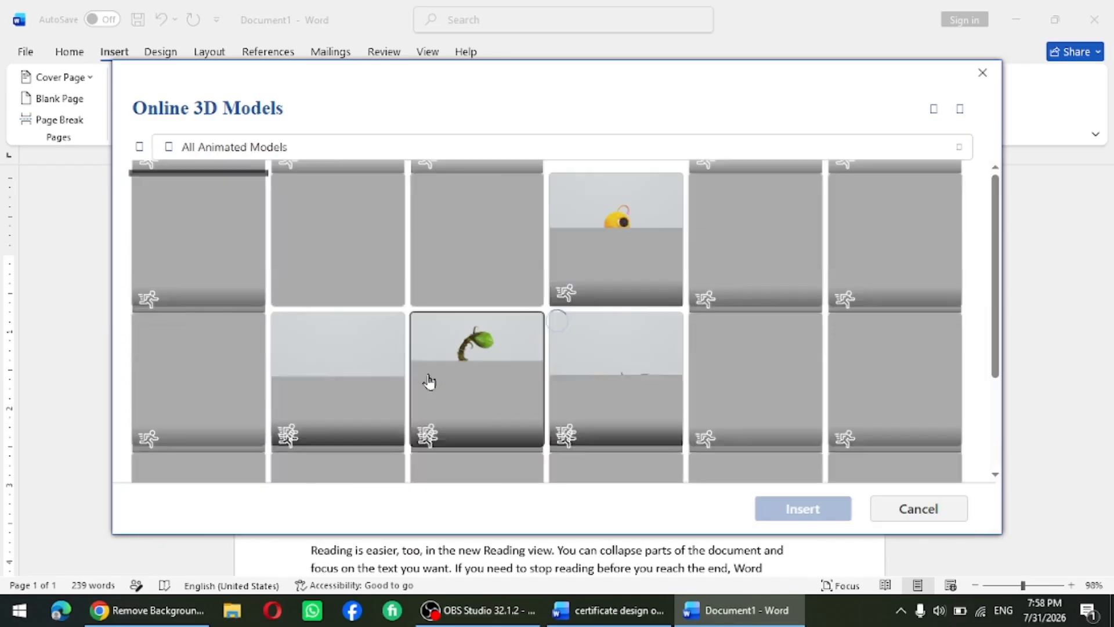
{"action": "scroll", "coordinate": [615, 329], "scroll_direction": "down", "scroll_amount": 5}
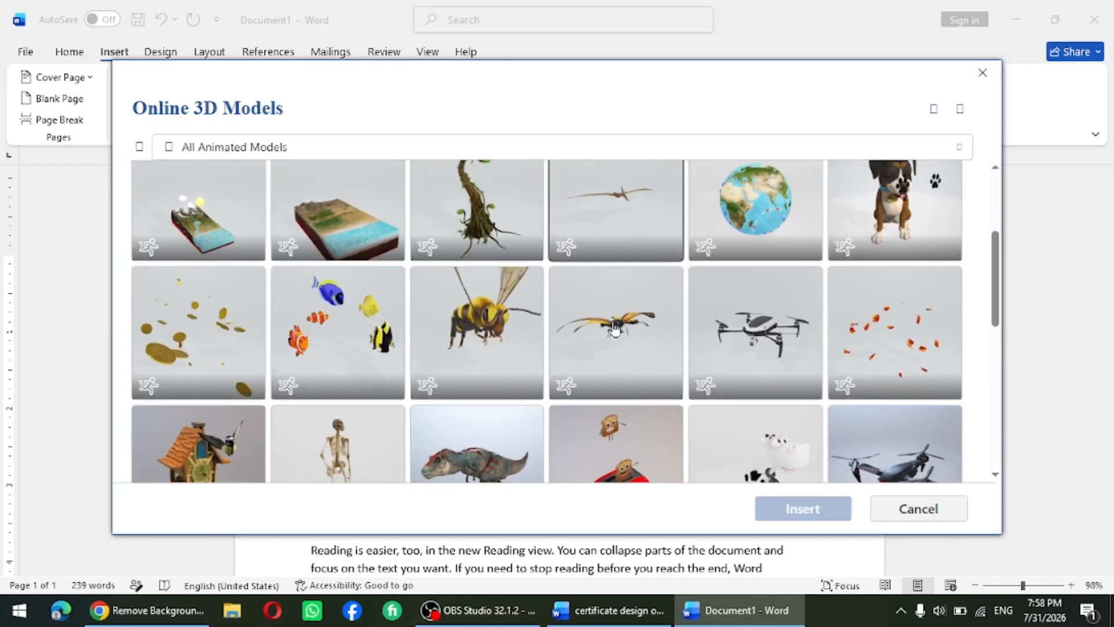
{"action": "left_click", "coordinate": [455, 324]}
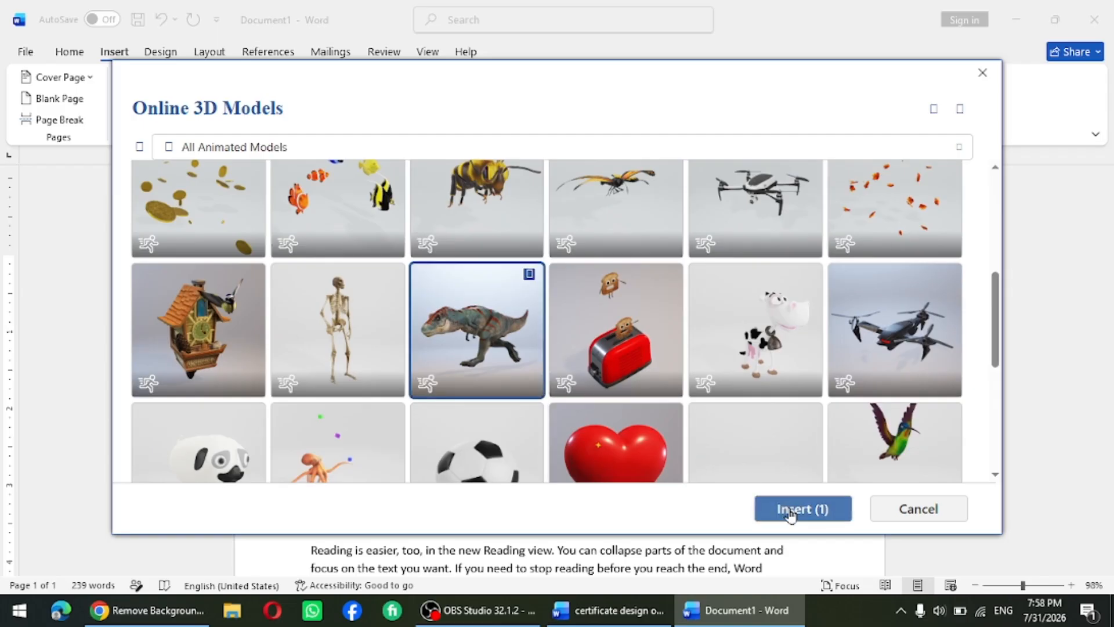
{"action": "left_click", "coordinate": [790, 509]}
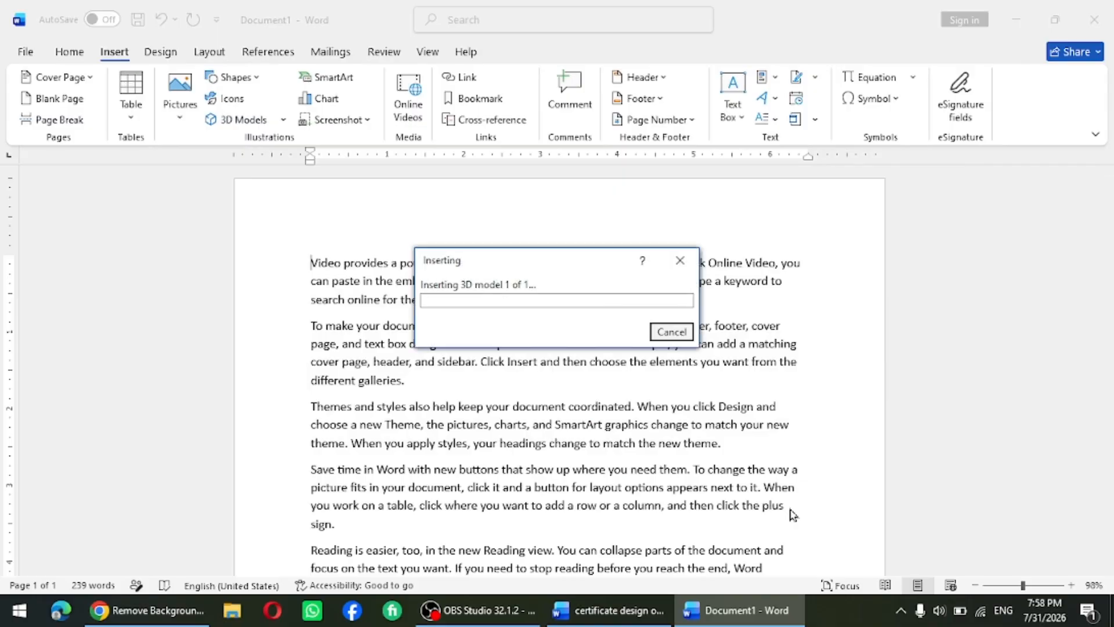
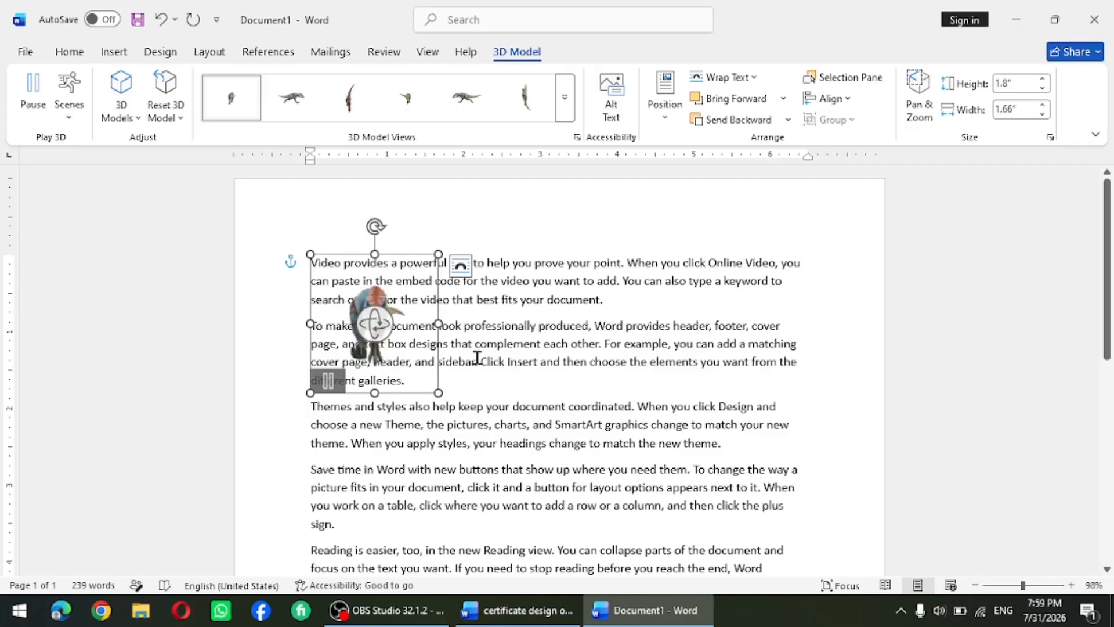
Step: Pause the dinosaur model's animation and move the model up above the first paragraph
{"action": "left_click", "coordinate": [508, 279]}
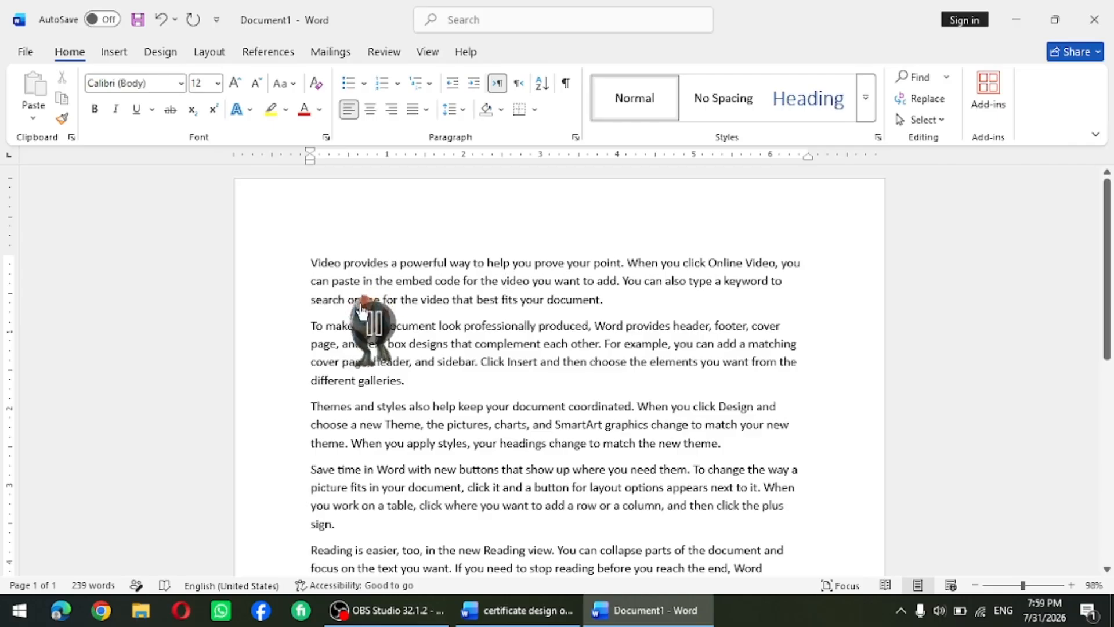
{"action": "left_click", "coordinate": [378, 329]}
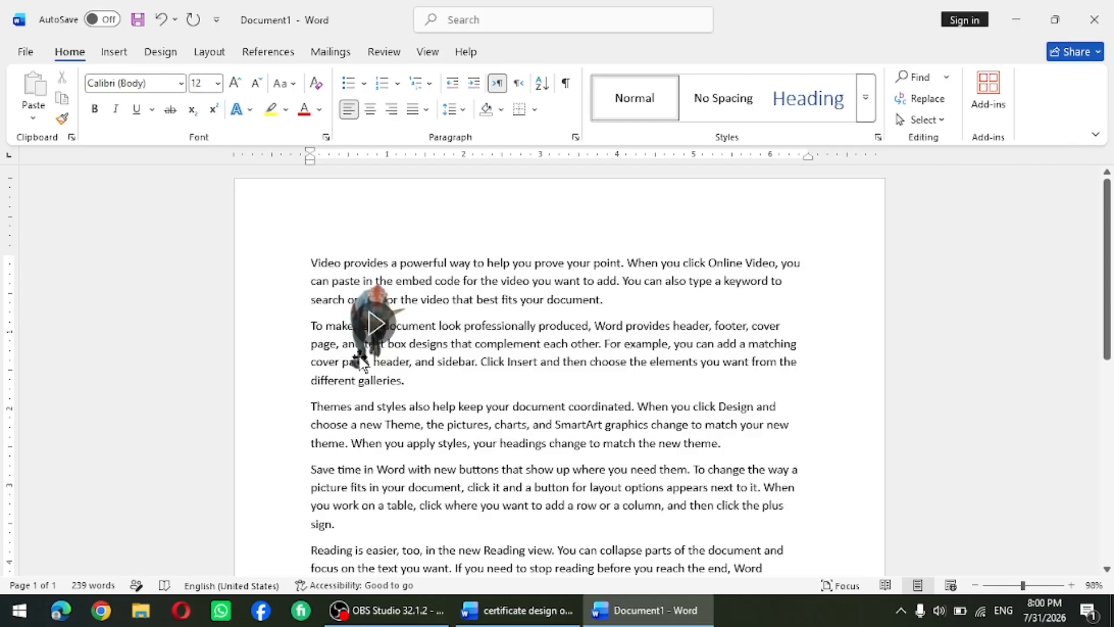
{"action": "left_click_drag", "start_coordinate": [363, 363], "coordinate": [502, 261]}
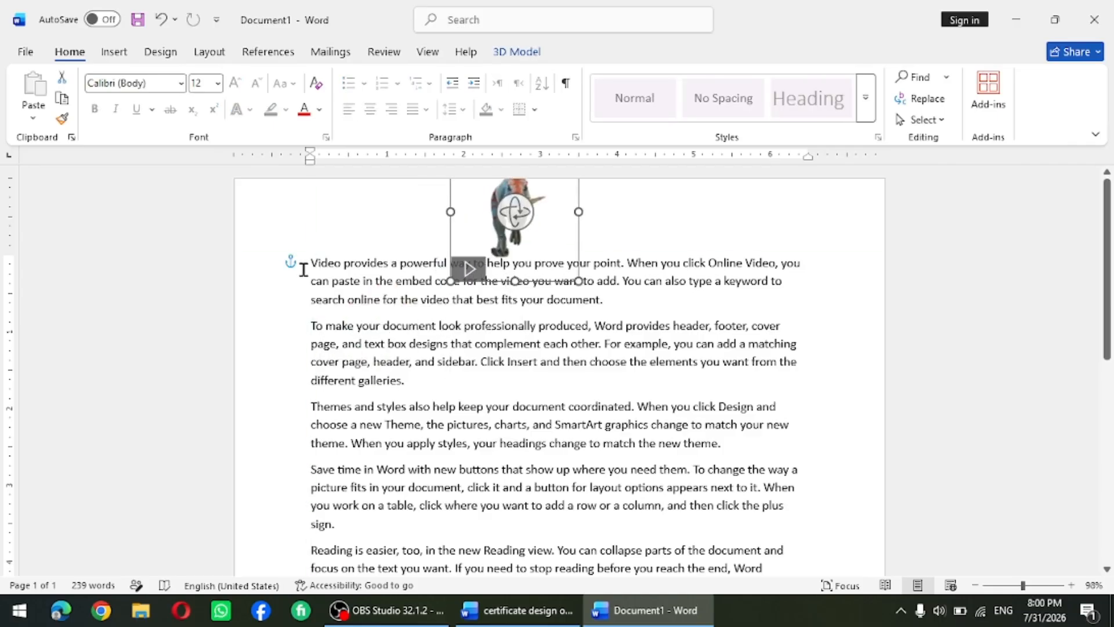
Step: Delete all the body text below the first line of the opening paragraph
{"action": "left_click_drag", "start_coordinate": [303, 270], "coordinate": [637, 528]}
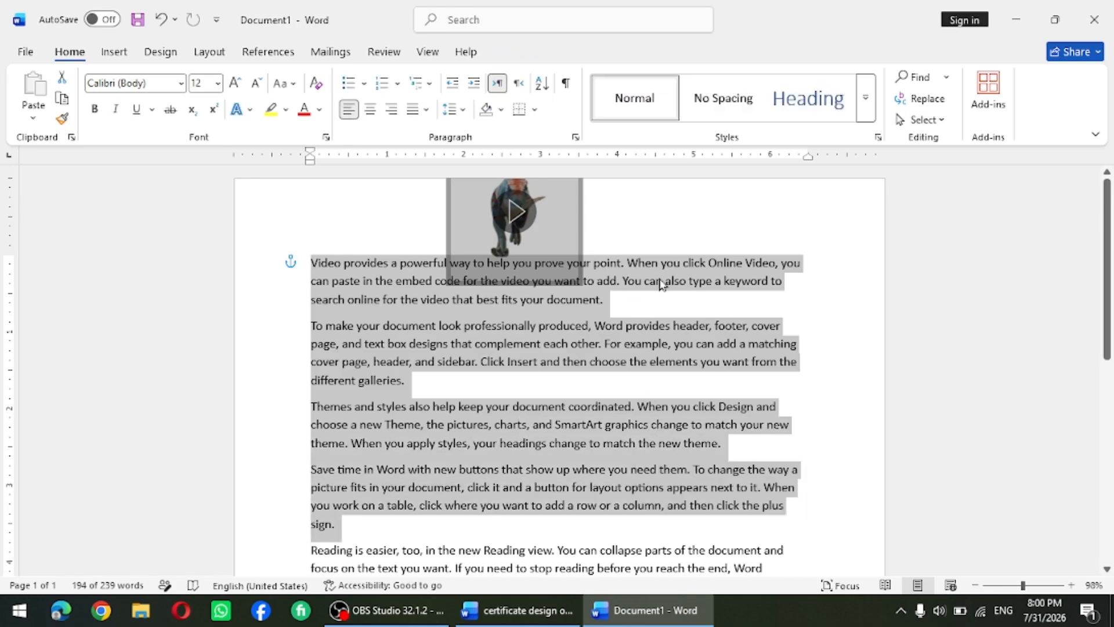
{"action": "left_click", "coordinate": [569, 235]}
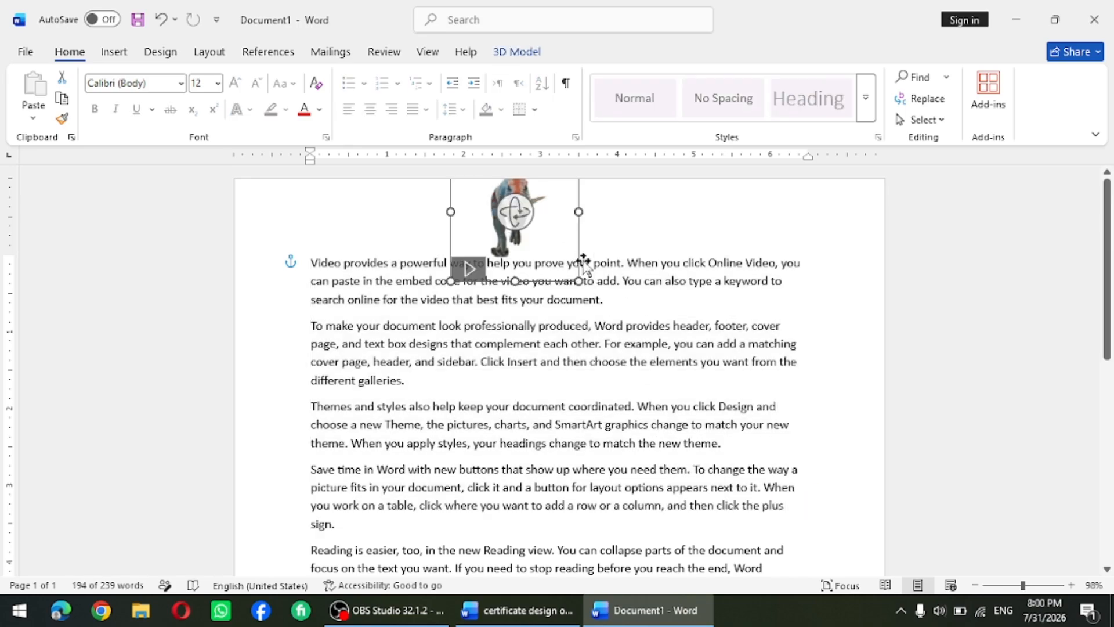
{"action": "left_click_drag", "start_coordinate": [369, 451], "coordinate": [731, 587]}
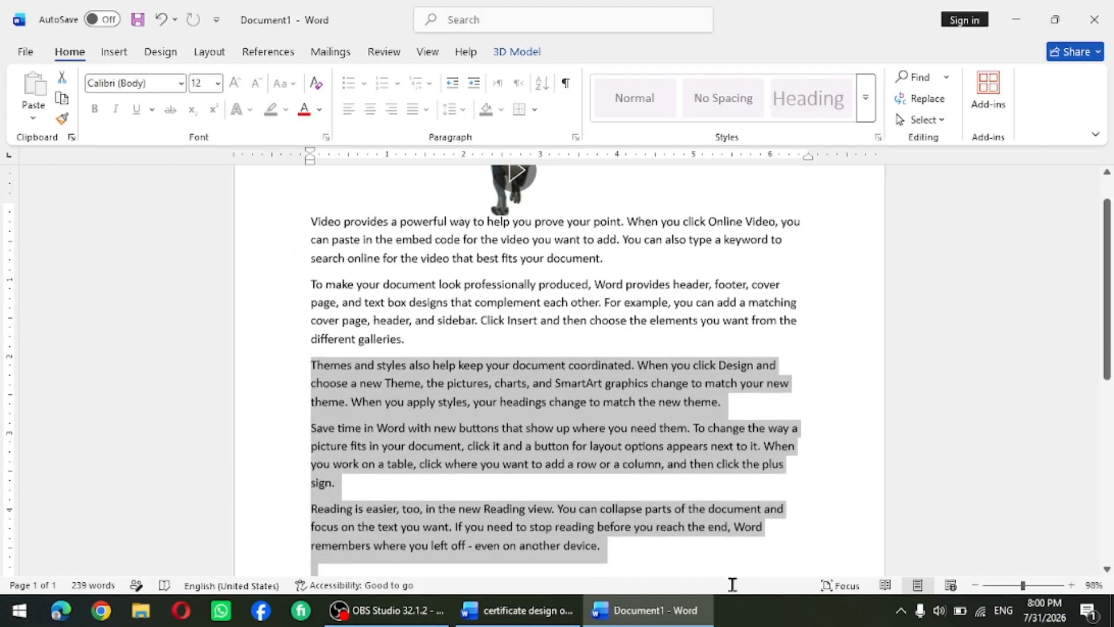
{"action": "key", "text": "Delete"}
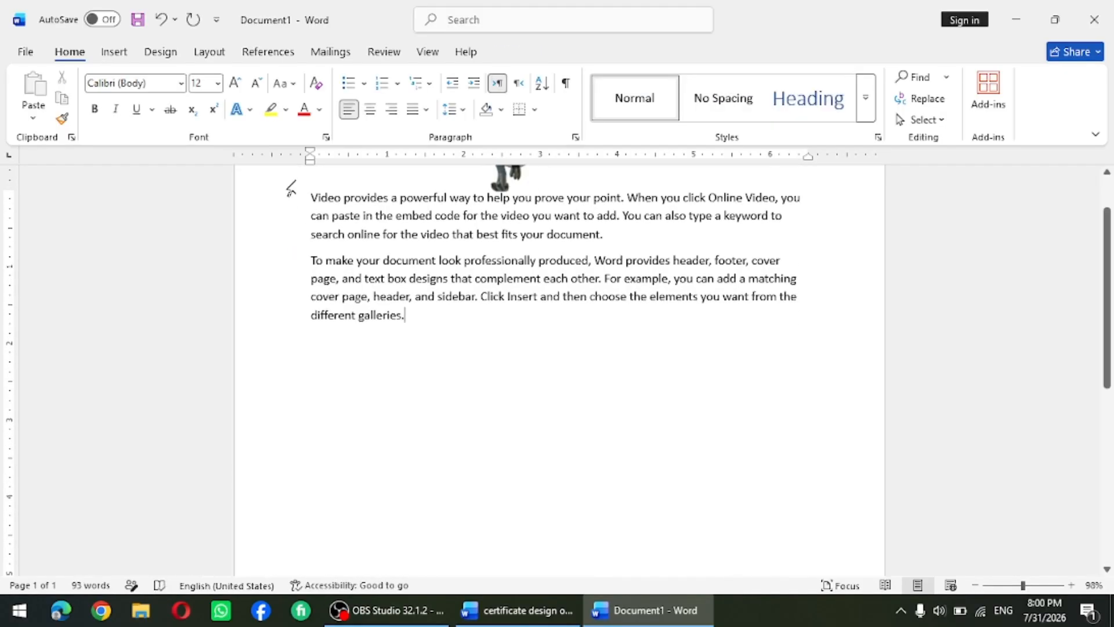
{"action": "left_click_drag", "start_coordinate": [309, 188], "coordinate": [304, 215]}
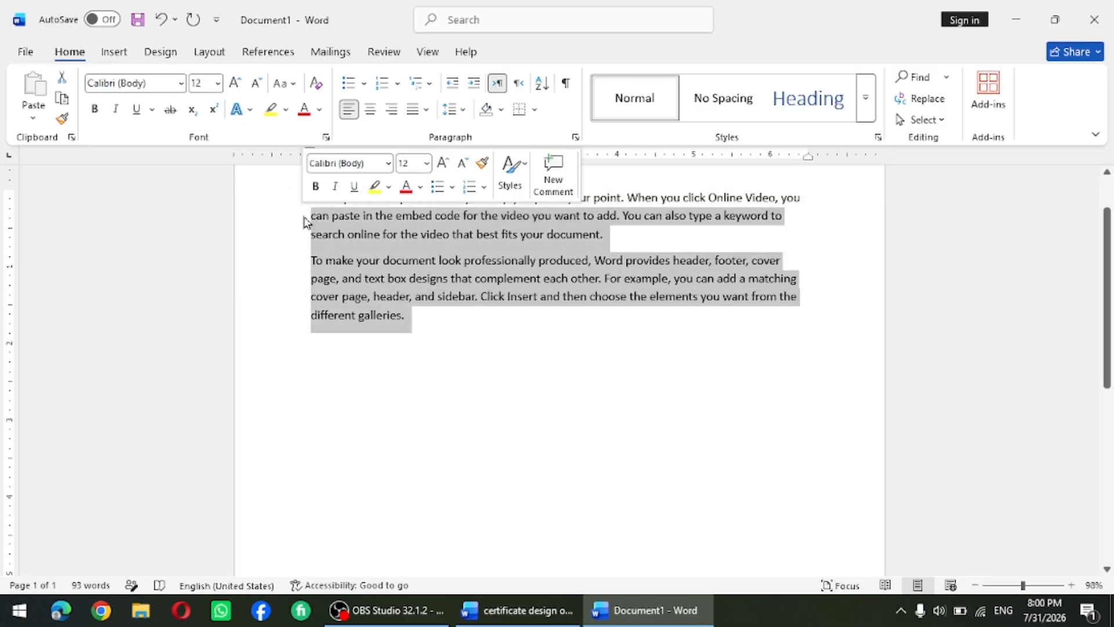
{"action": "key", "text": "Delete"}
Step: Move the dinosaur model into the empty area below the text and enlarge it to about 4.02" high by 3.72" wide
{"action": "scroll", "coordinate": [464, 223], "scroll_direction": "up", "scroll_amount": 2}
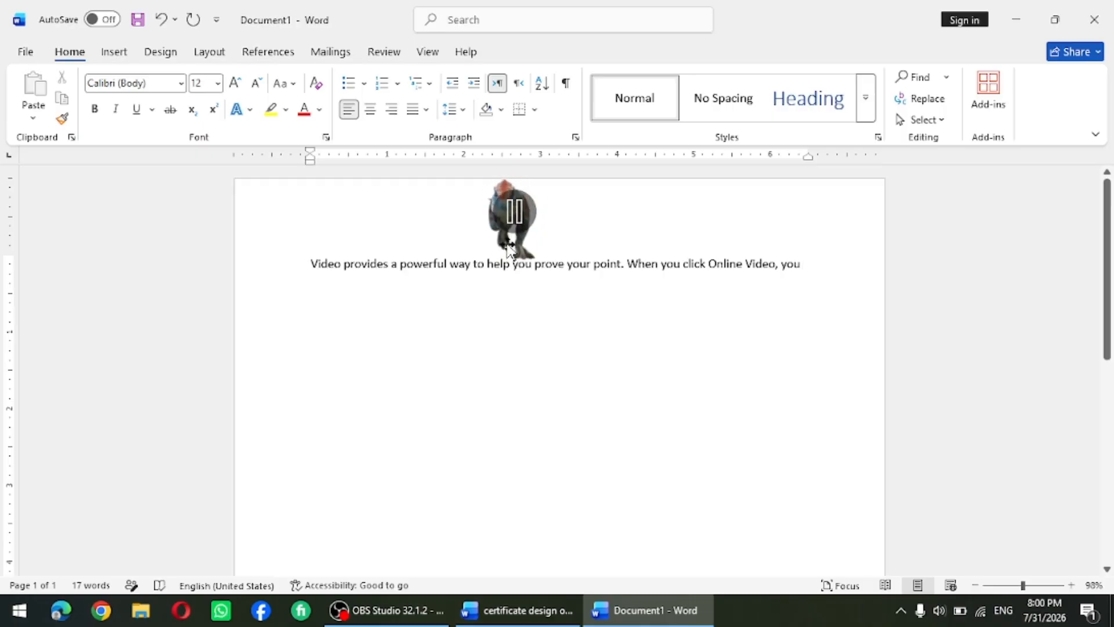
{"action": "left_click_drag", "start_coordinate": [509, 250], "coordinate": [505, 468]}
{"action": "left_click_drag", "start_coordinate": [569, 520], "coordinate": [760, 585]}
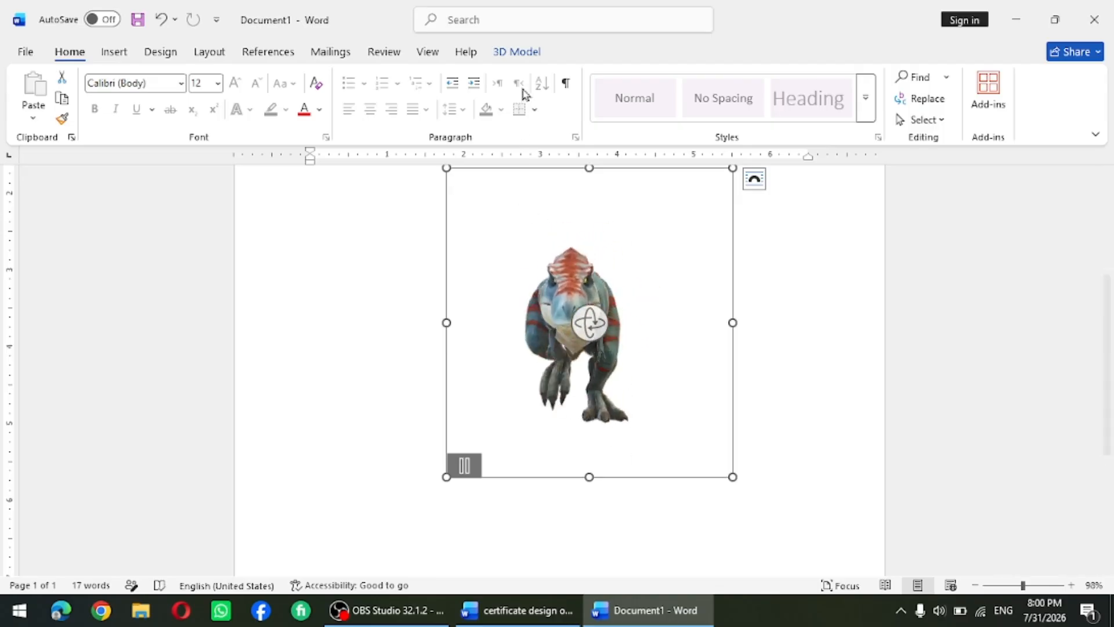
Step: Preview the preset 3D model views on the dinosaur, including the top, bottom and side angles
{"action": "left_click", "coordinate": [519, 58]}
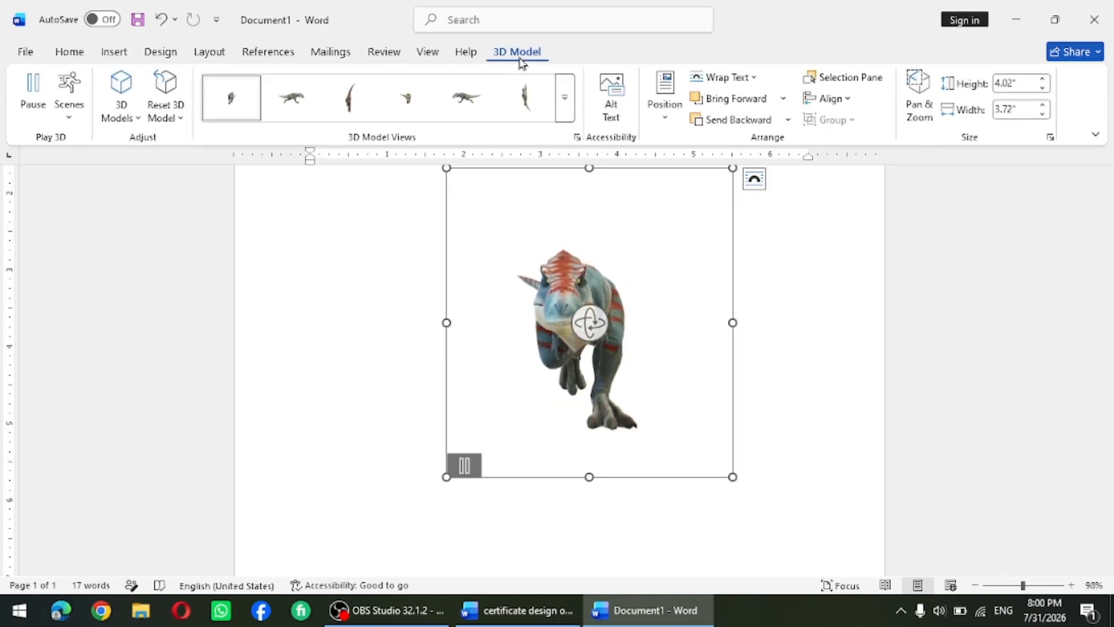
{"action": "left_click", "coordinate": [311, 112]}
{"action": "left_click", "coordinate": [345, 110]}
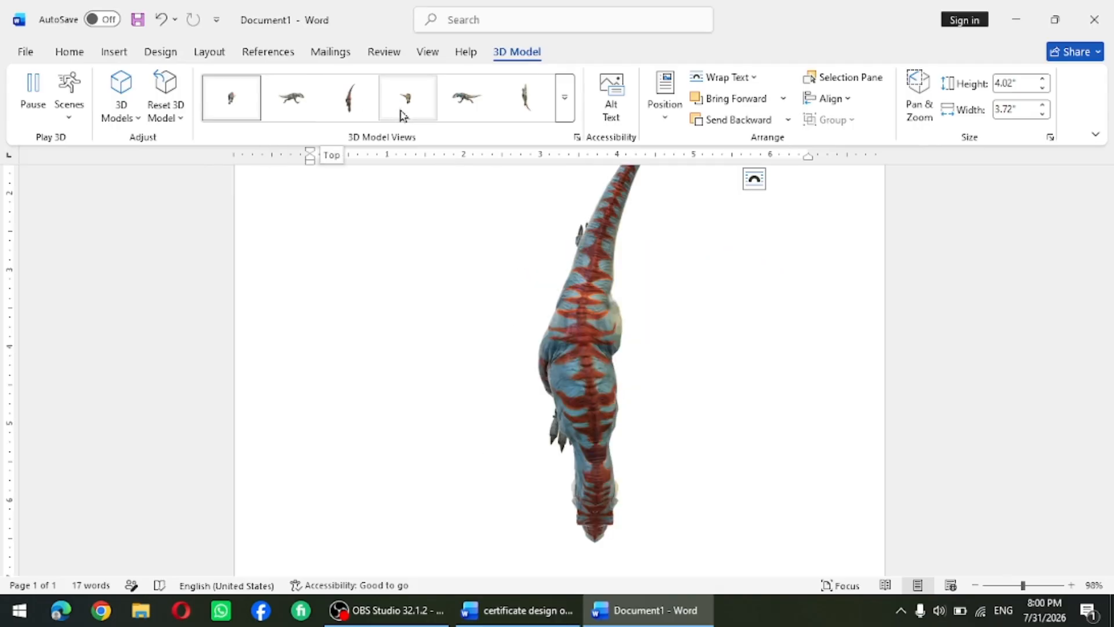
{"action": "left_click", "coordinate": [404, 114]}
{"action": "left_click", "coordinate": [467, 108]}
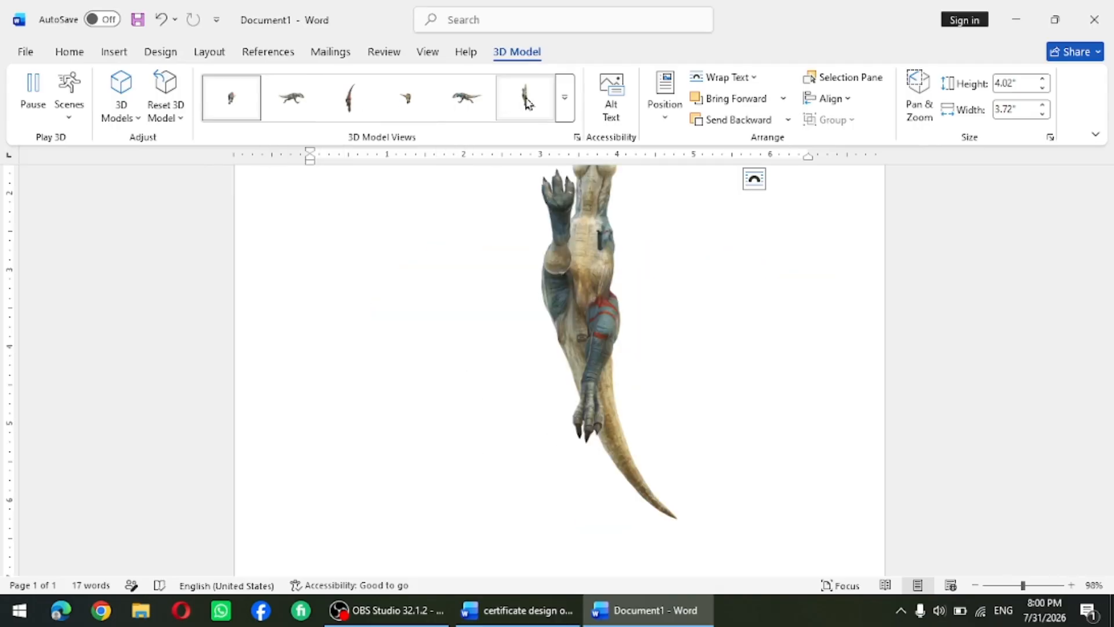
{"action": "left_click", "coordinate": [565, 97]}
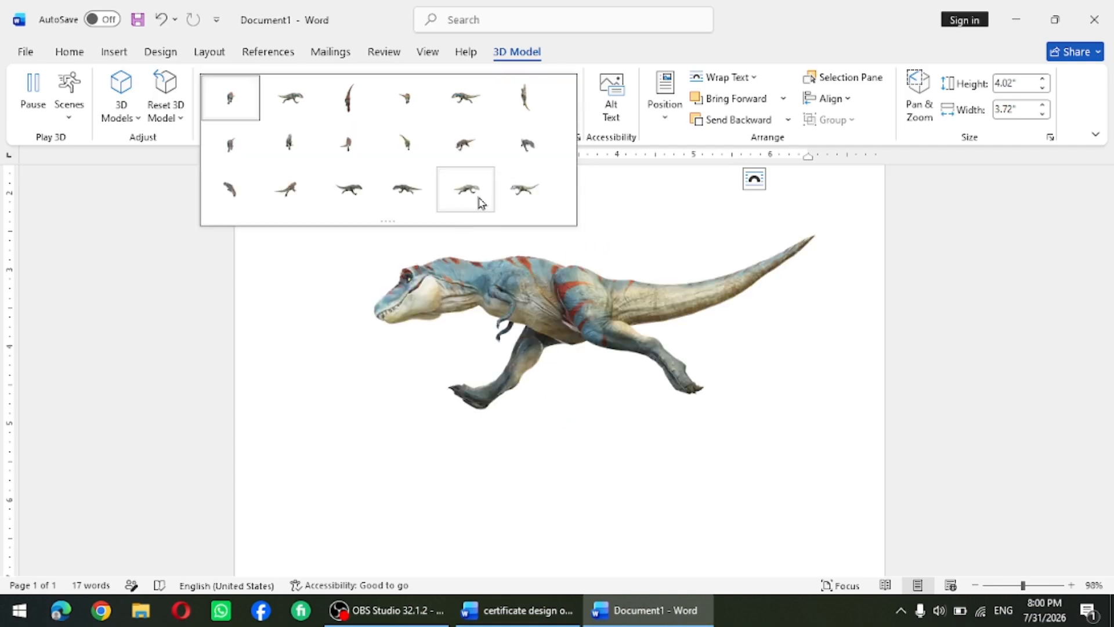
{"action": "left_click", "coordinate": [130, 174]}
Step: Switch the dinosaur model's animation to Scene 2 and check the remaining scene and 3D model source options
{"action": "left_click", "coordinate": [75, 118]}
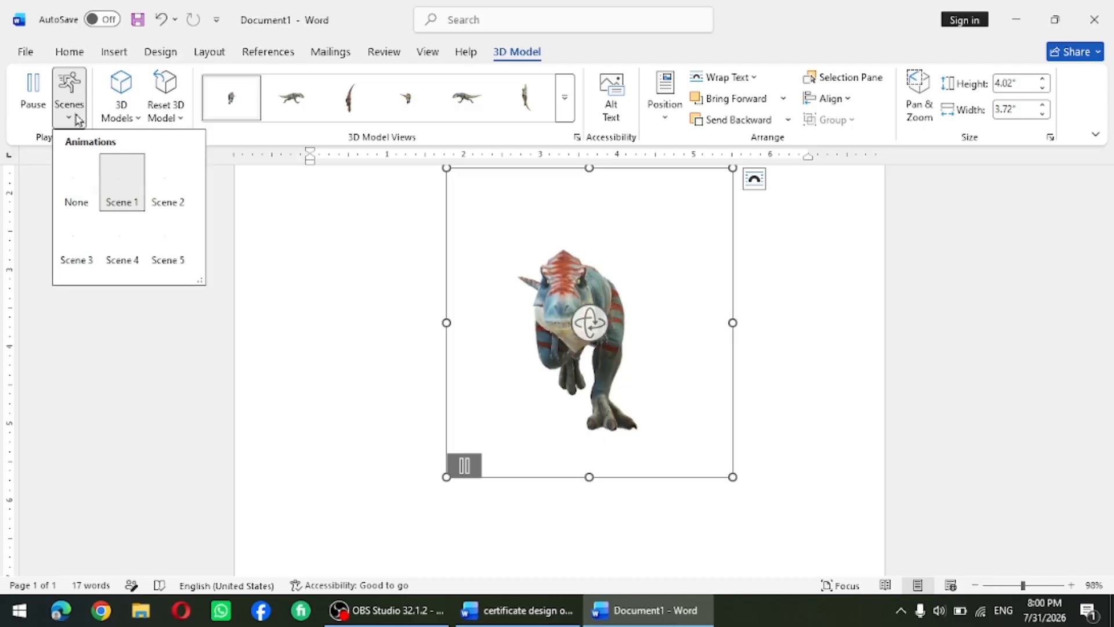
{"action": "left_click", "coordinate": [169, 183]}
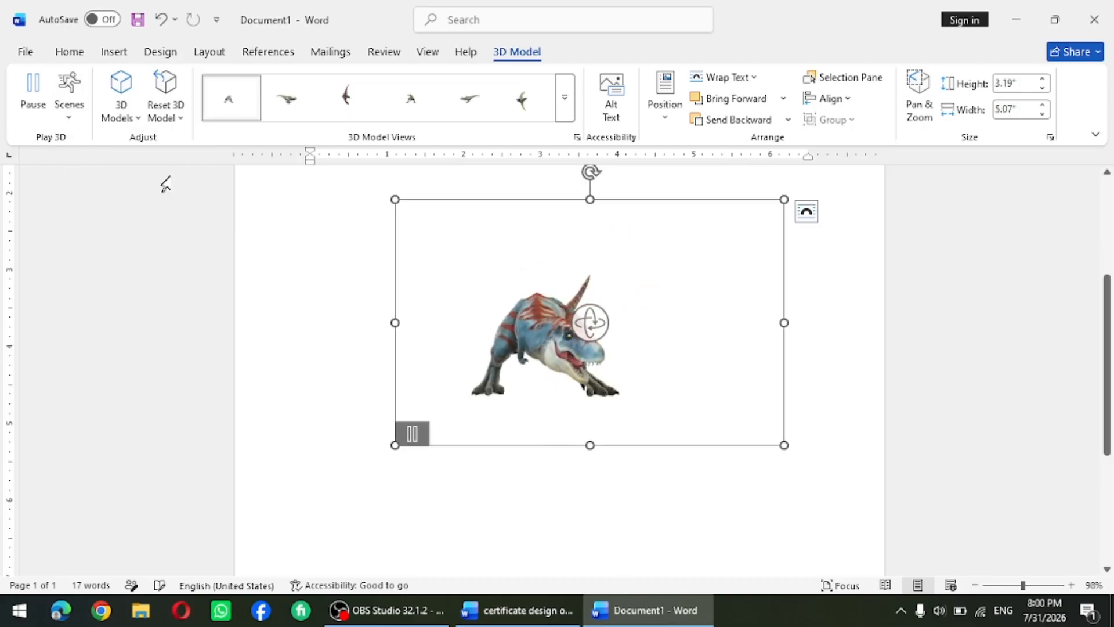
{"action": "left_click", "coordinate": [69, 115]}
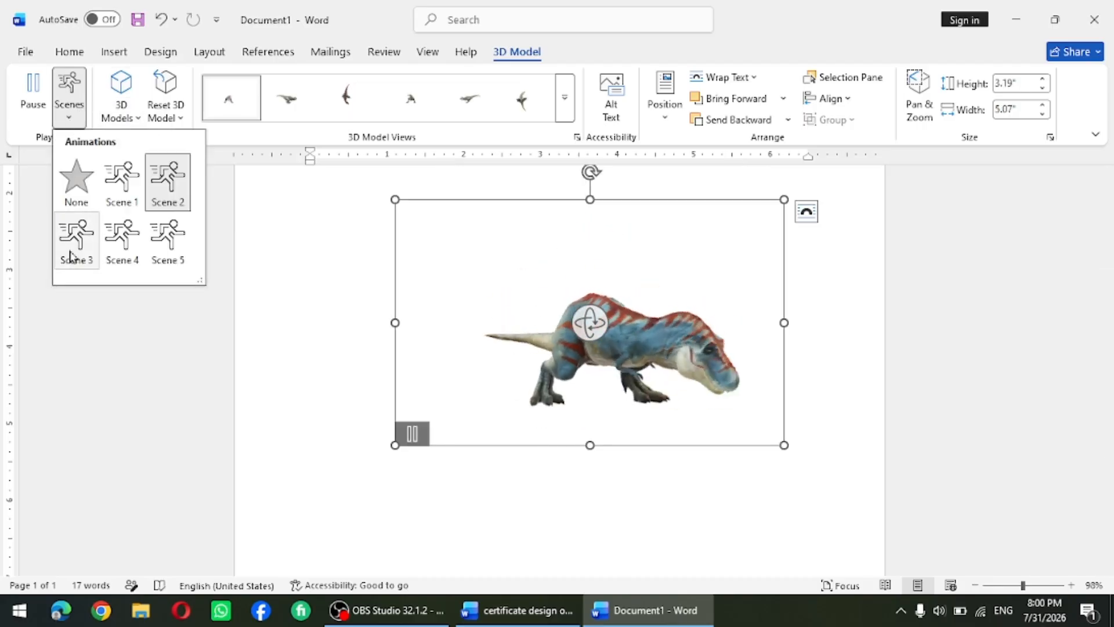
{"action": "left_click", "coordinate": [252, 231]}
{"action": "left_click", "coordinate": [135, 123]}
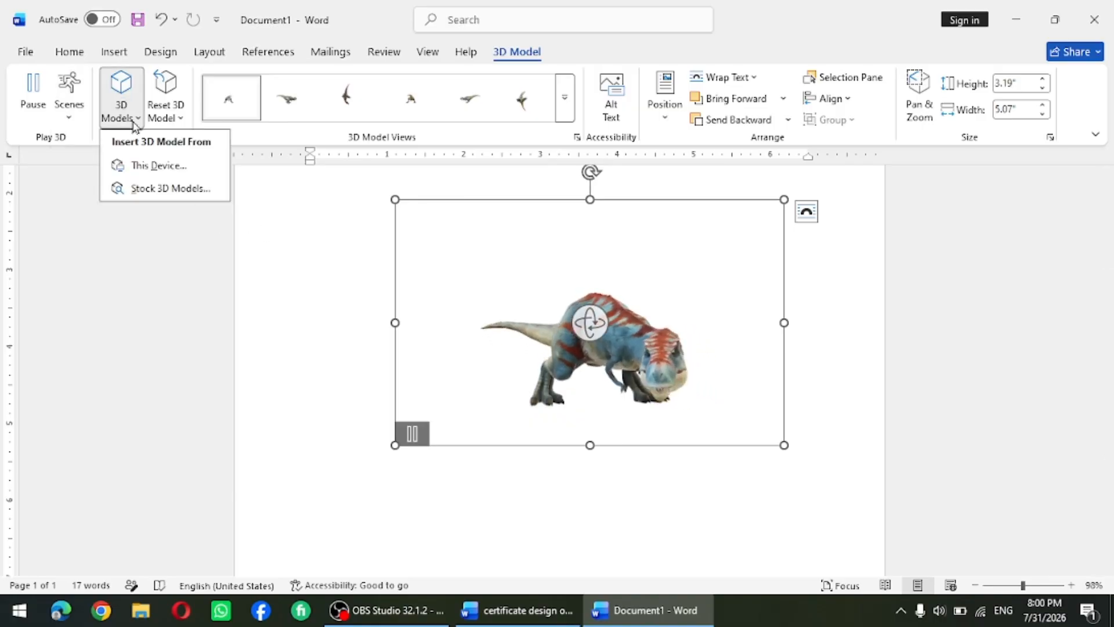
{"action": "left_click", "coordinate": [129, 119]}
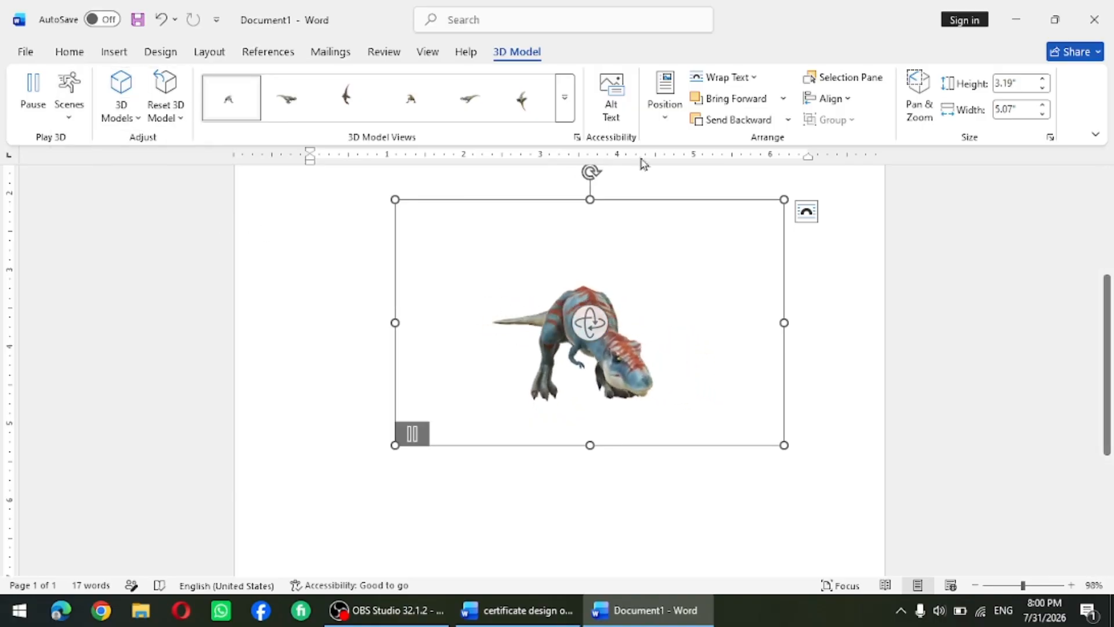
Step: Delete the animated dinosaur model from the document
{"action": "scroll", "coordinate": [463, 377], "scroll_direction": "up", "scroll_amount": 2}
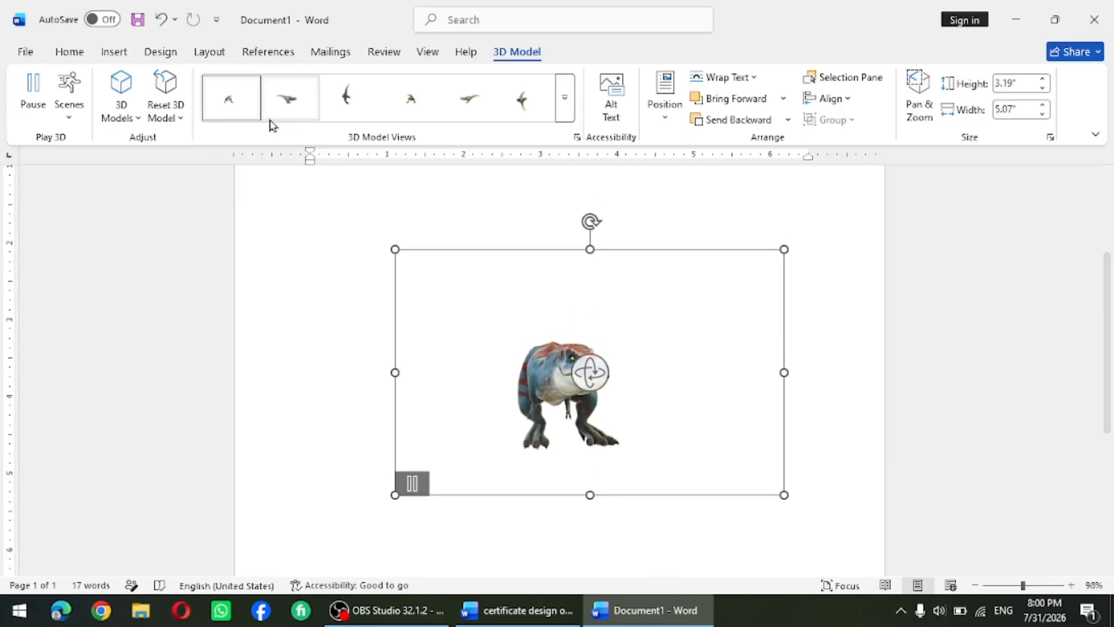
{"action": "left_click", "coordinate": [114, 54]}
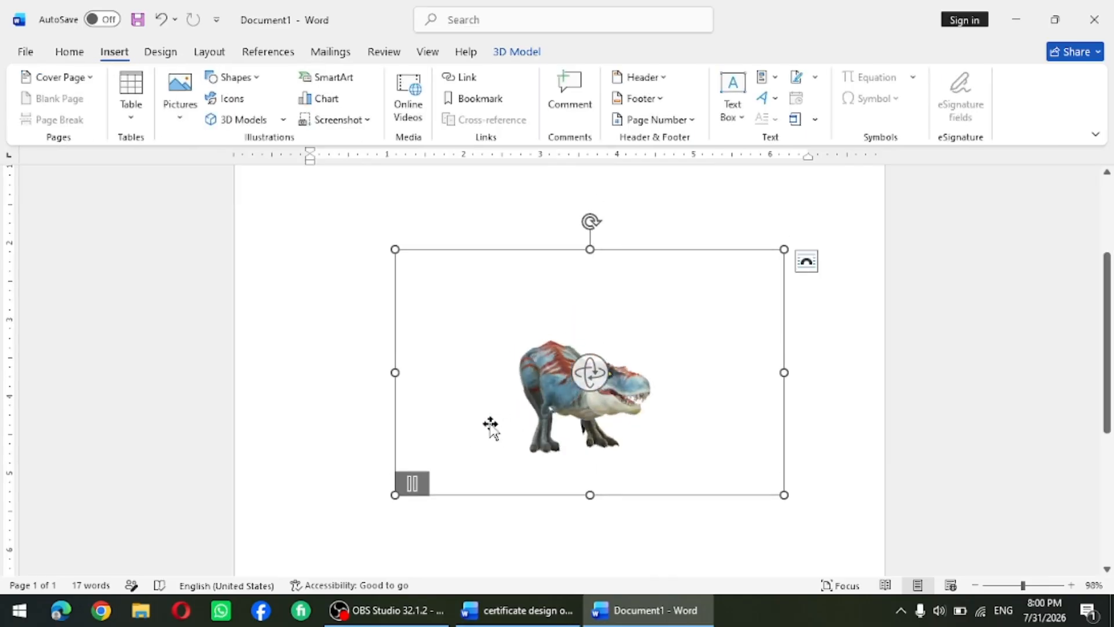
{"action": "key", "text": "Delete"}
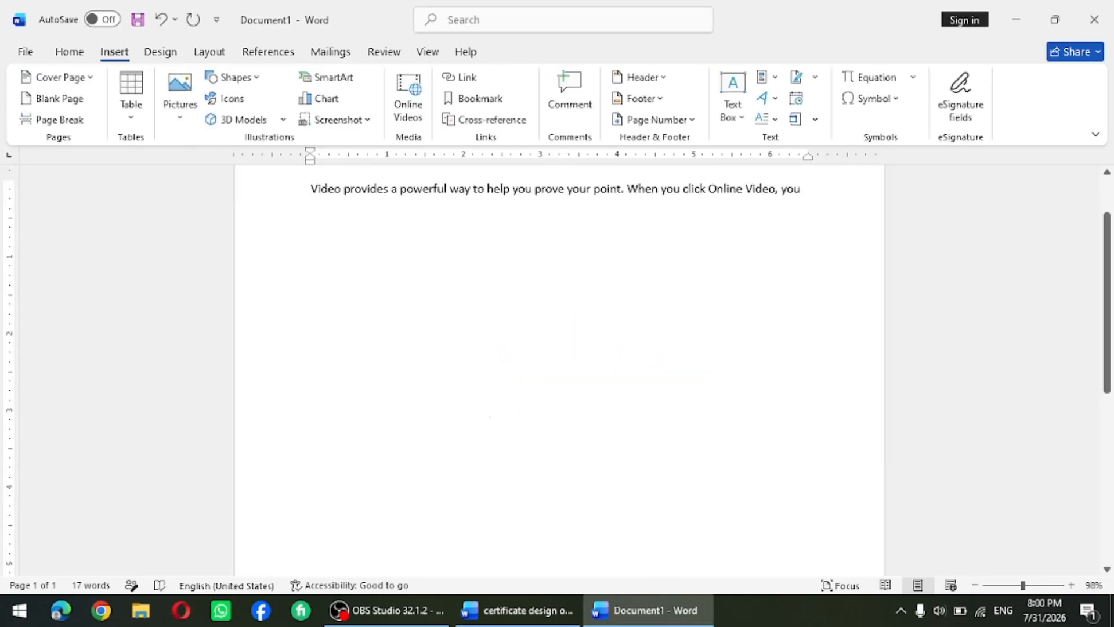
Step: Delete the remaining line of sample text to leave a blank page
{"action": "scroll", "coordinate": [268, 174], "scroll_direction": "up", "scroll_amount": 3}
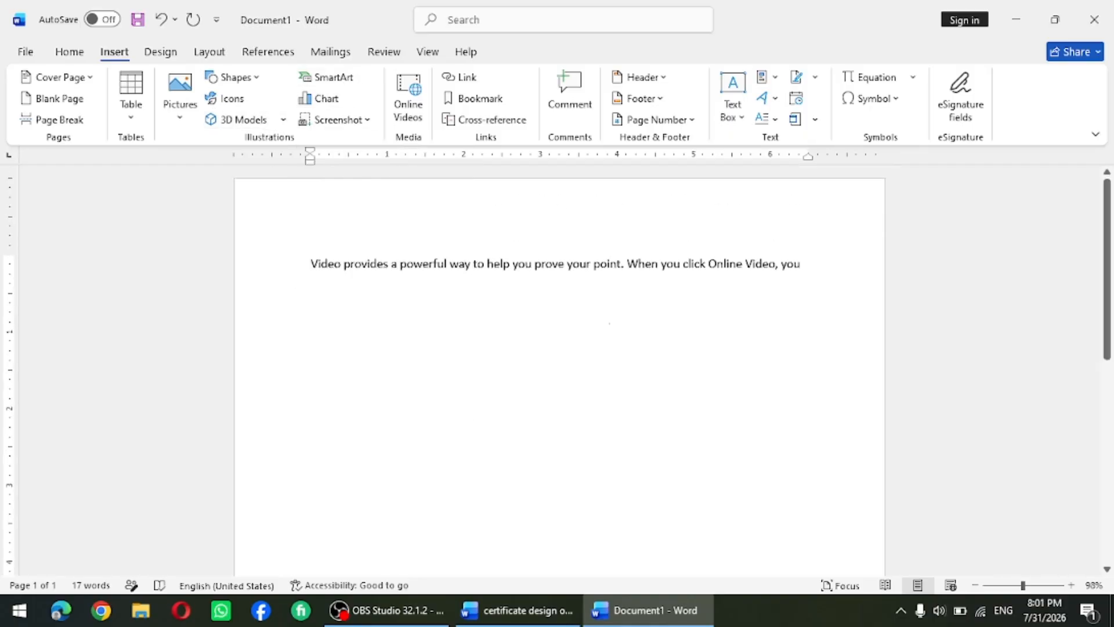
{"action": "left_click_drag", "start_coordinate": [607, 263], "coordinate": [310, 265]}
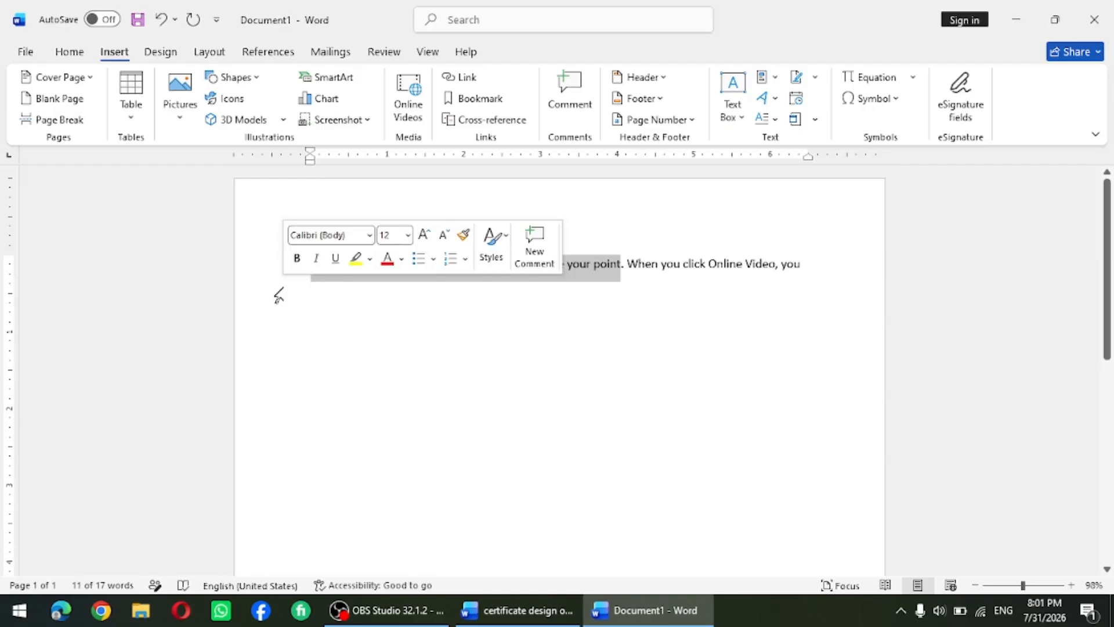
{"action": "key", "text": "BackSpace"}
{"action": "left_click_drag", "start_coordinate": [511, 264], "coordinate": [162, 236]}
{"action": "key", "text": "BackSpace"}
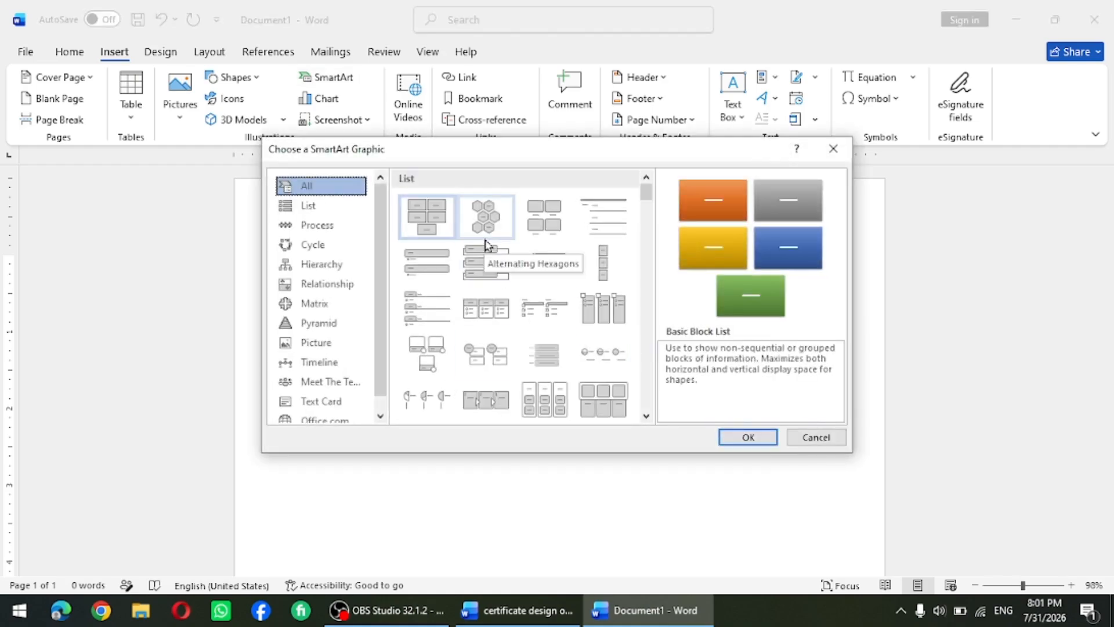
Step: Insert an Interconnected Rings SmartArt graphic from the Relationship layouts
{"action": "scroll", "coordinate": [541, 296], "scroll_direction": "down", "scroll_amount": 10}
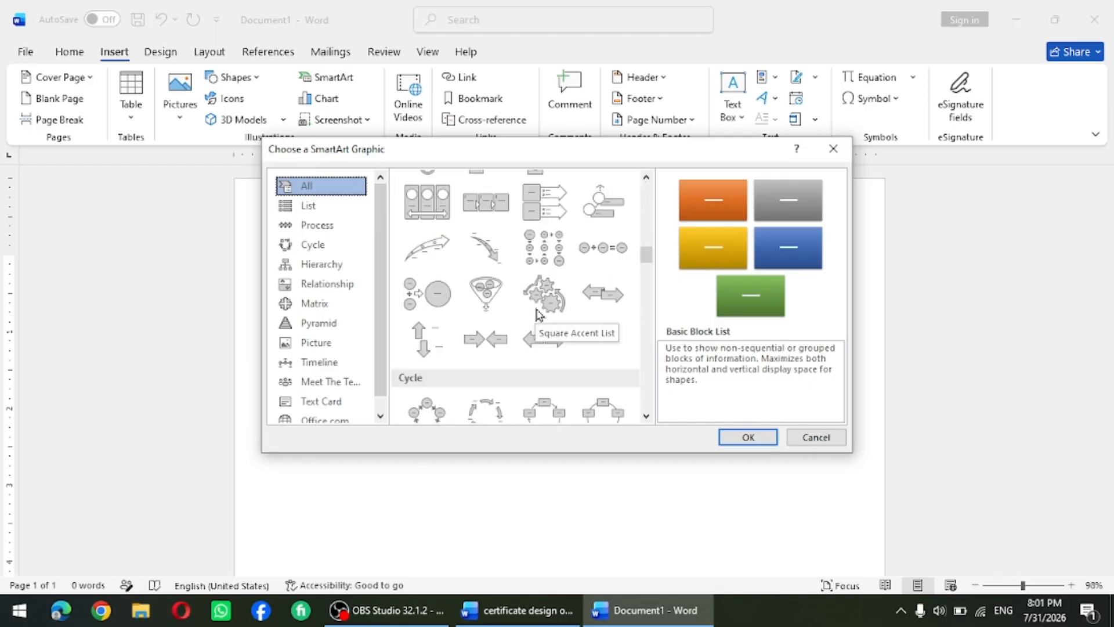
{"action": "scroll", "coordinate": [539, 315], "scroll_direction": "down", "scroll_amount": 5}
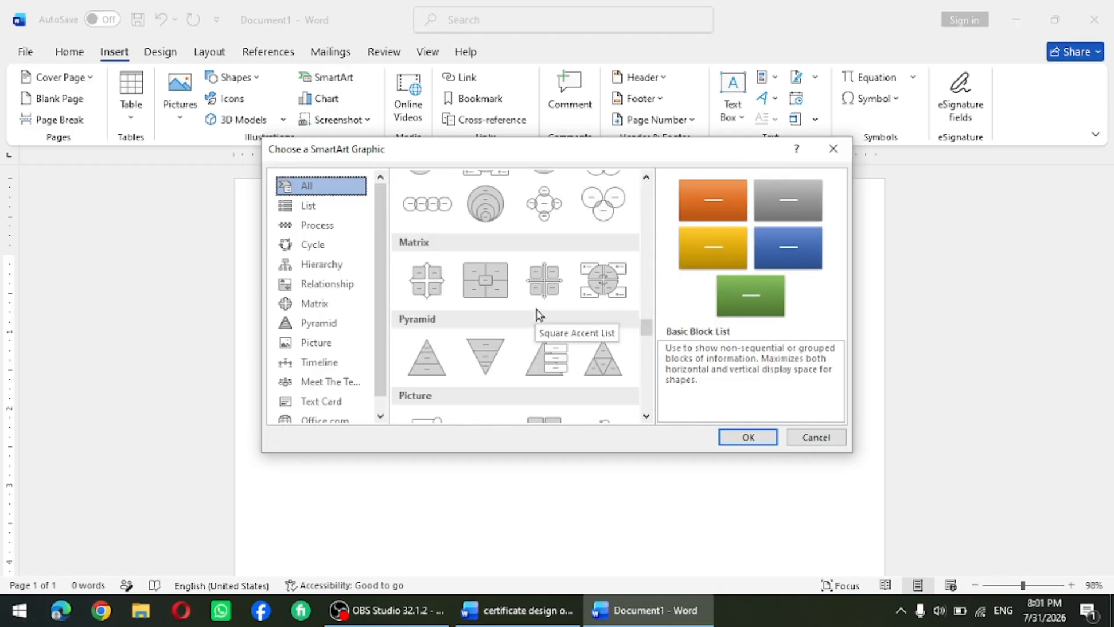
{"action": "left_click", "coordinate": [604, 202]}
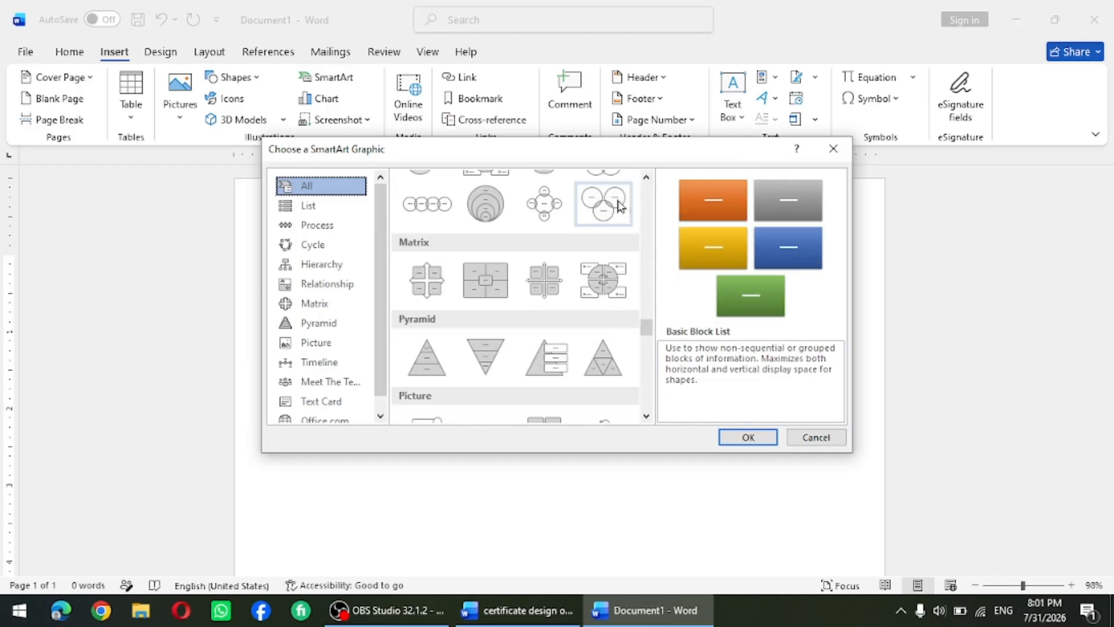
{"action": "left_click", "coordinate": [760, 443]}
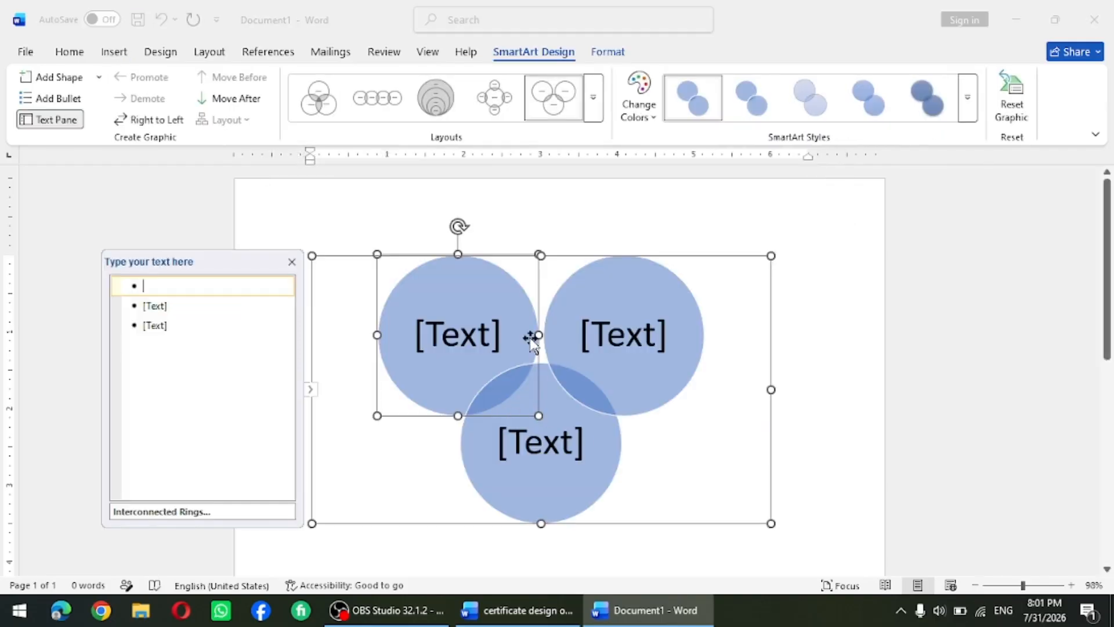
Step: Label the upper-left ring of the SmartArt graphic "CLass 1"
{"action": "left_click", "coordinate": [487, 335]}
{"action": "type", "text": "CL"}
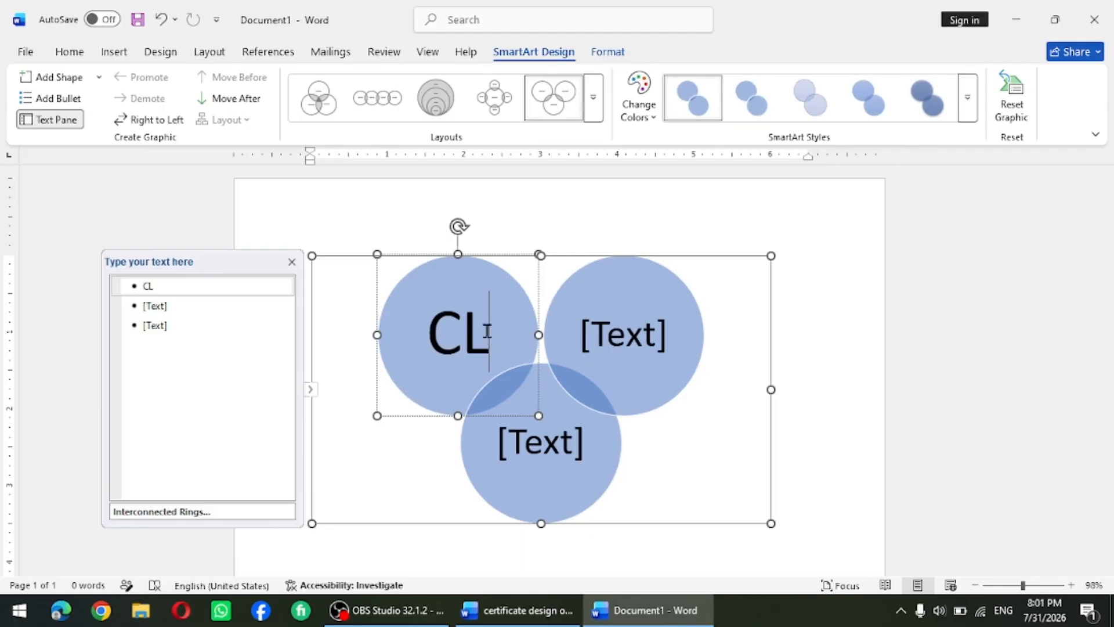
{"action": "type", "text": "aa"}
{"action": "key", "text": "BackSpace"}
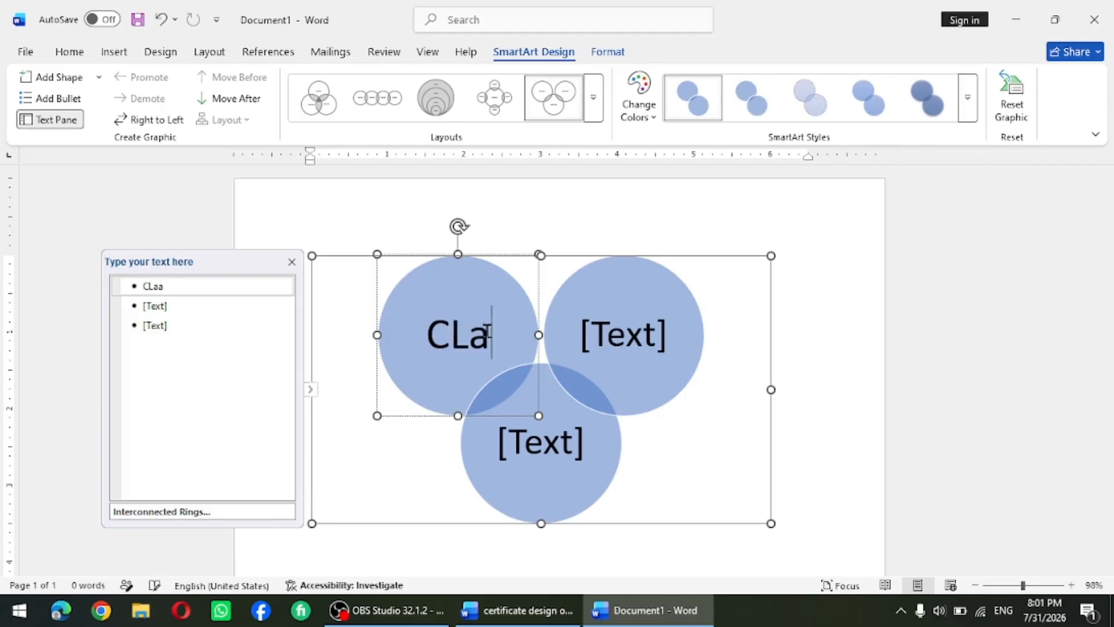
{"action": "key", "text": "BackSpace"}
{"action": "type", "text": "ass"}
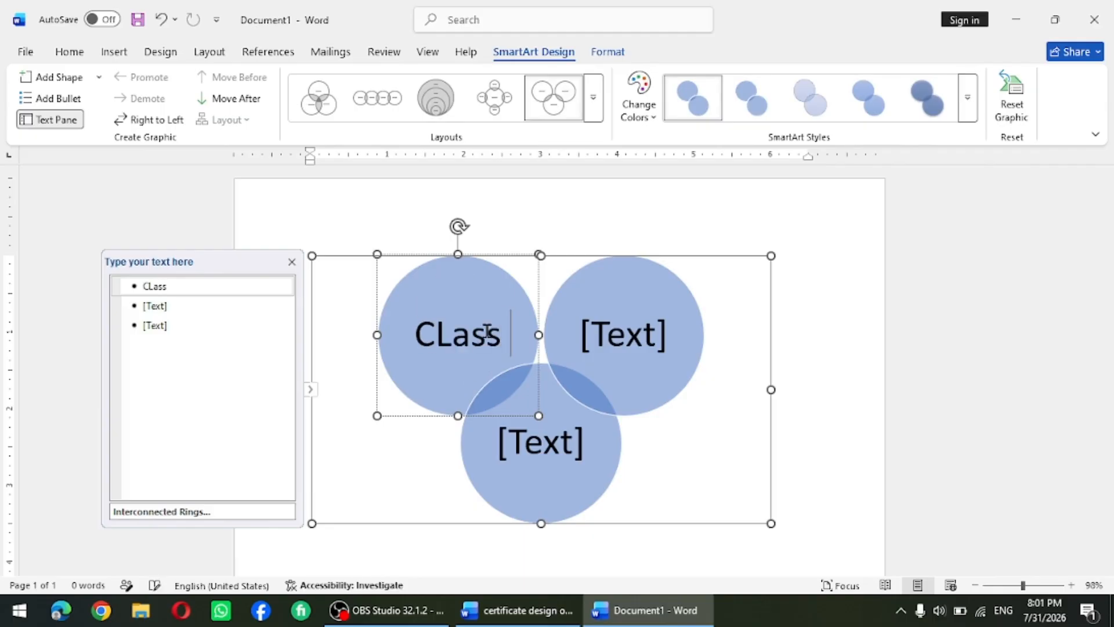
{"action": "type", "text": " 1"}
{"action": "key", "text": "Return"}
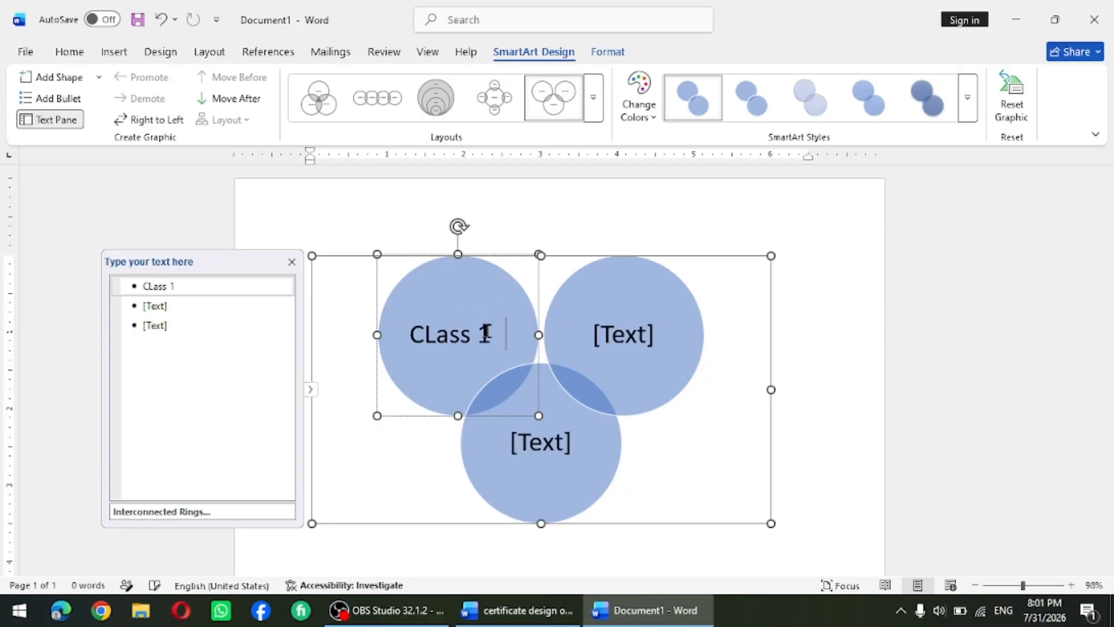
Step: Label the upper-right ring "class 2" and start the lower ring's label with "c;ass"
{"action": "left_click", "coordinate": [609, 351]}
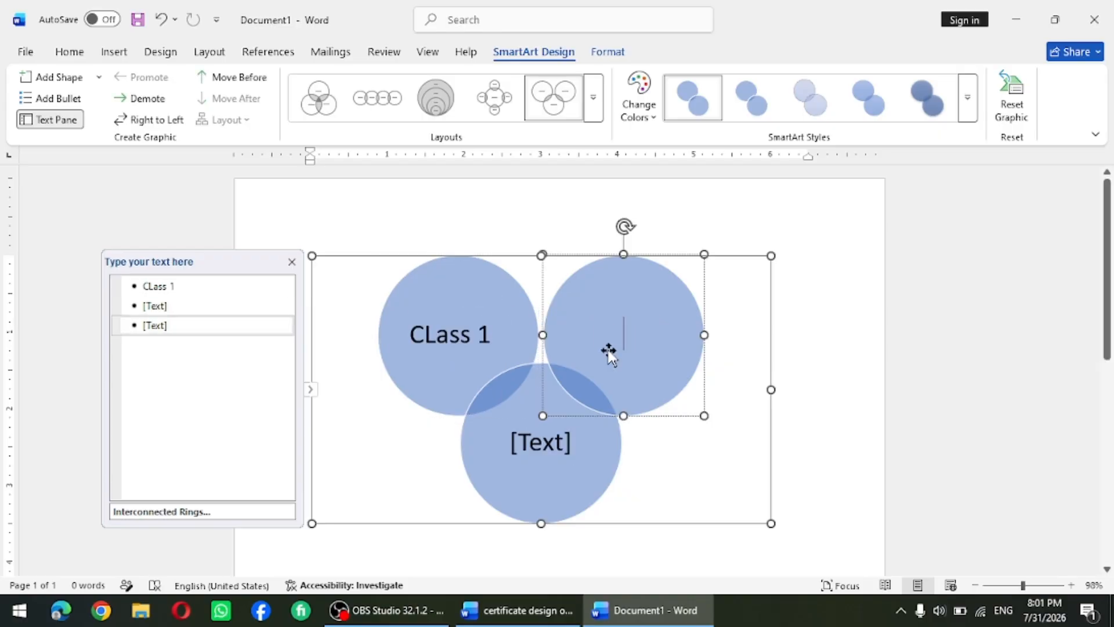
{"action": "type", "text": "c;a"}
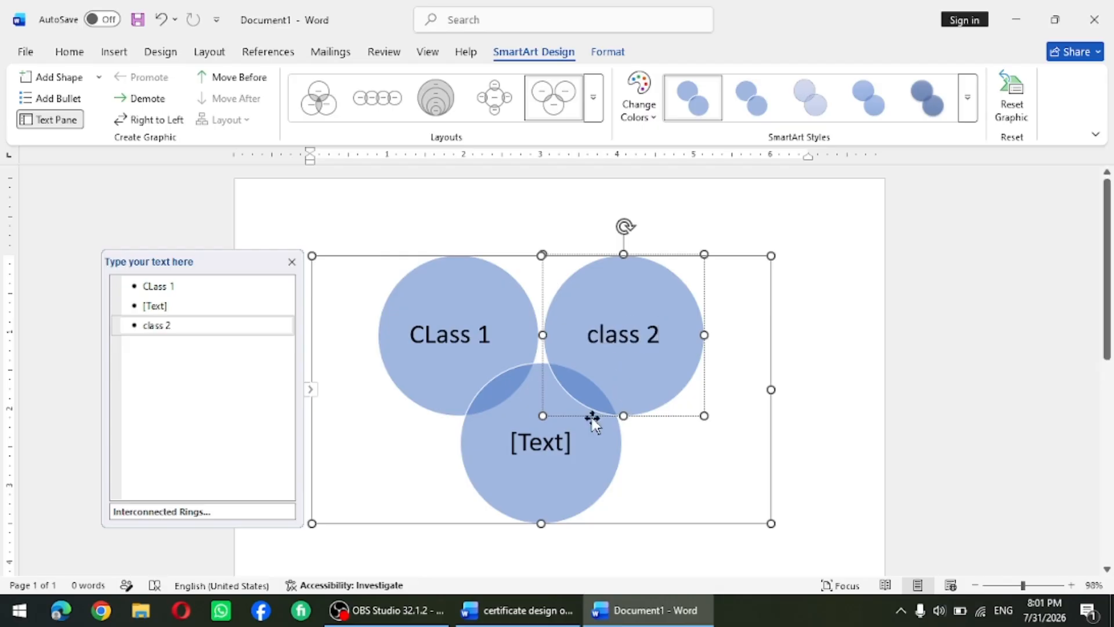
{"action": "left_click", "coordinate": [574, 434]}
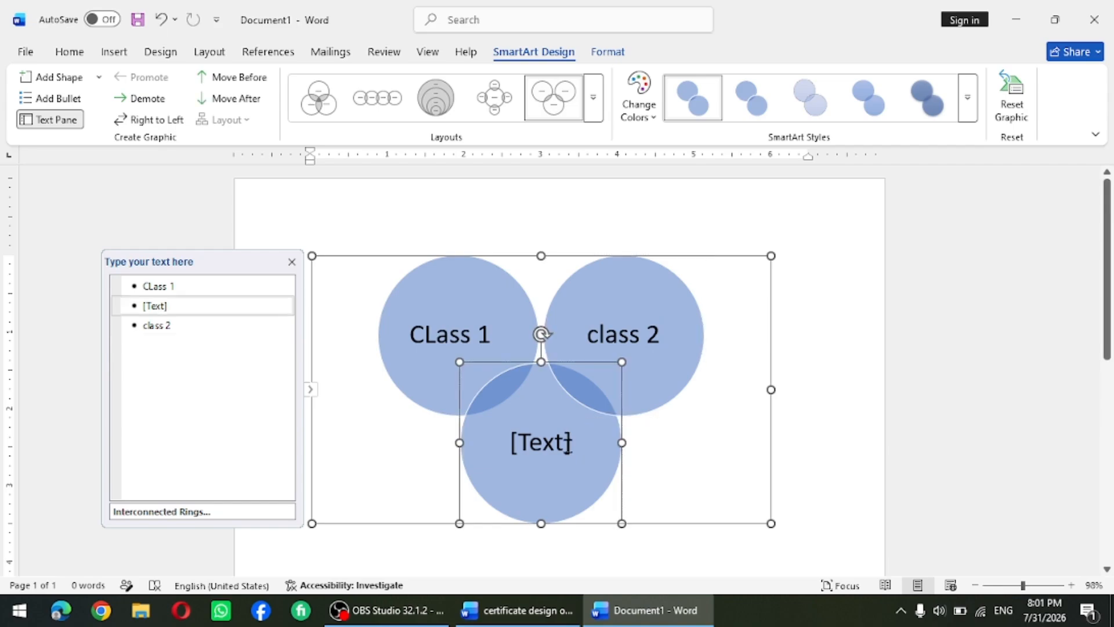
{"action": "type", "text": "c;ass"}
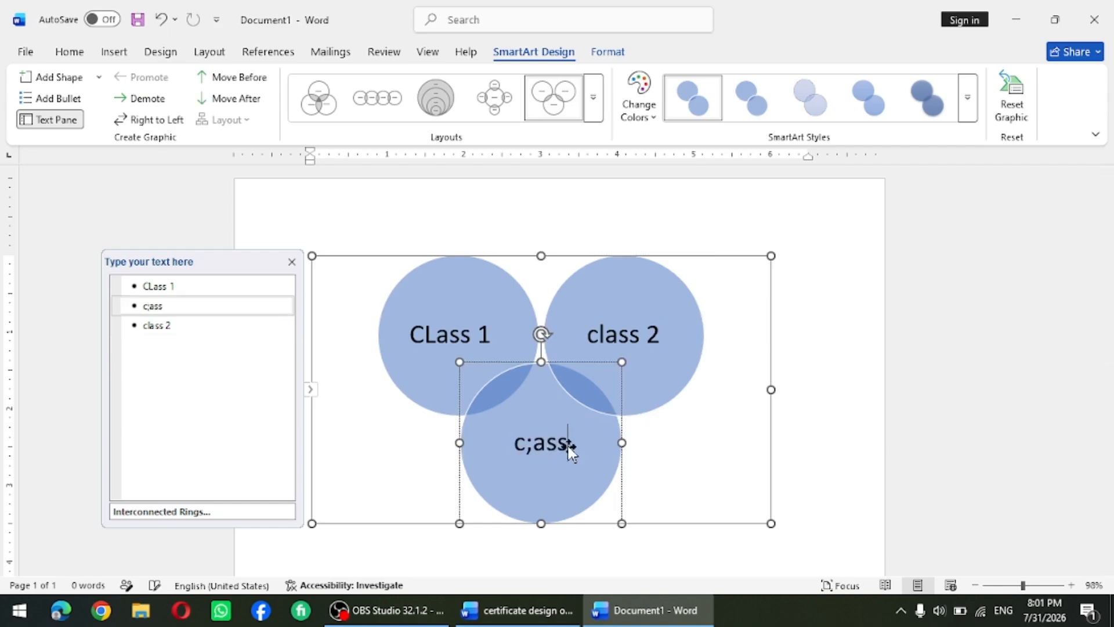